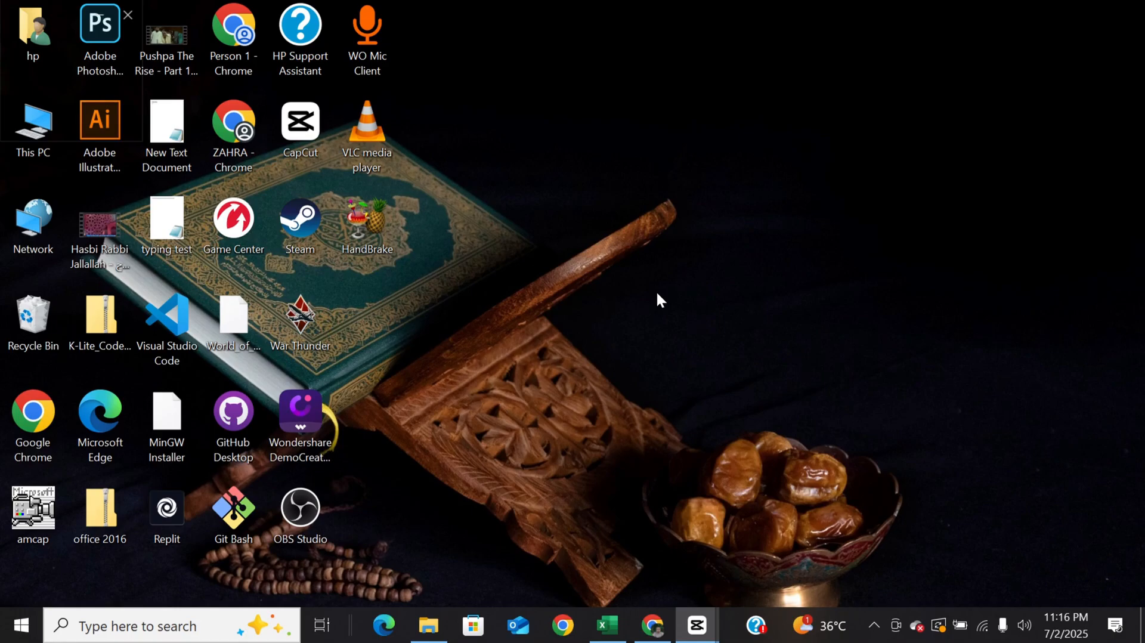
- Switch to the Nestle India1 workbook in Excel and review the balance sheet on Sheet1 and the statements on the Historical FS> sheet
click(609, 627)
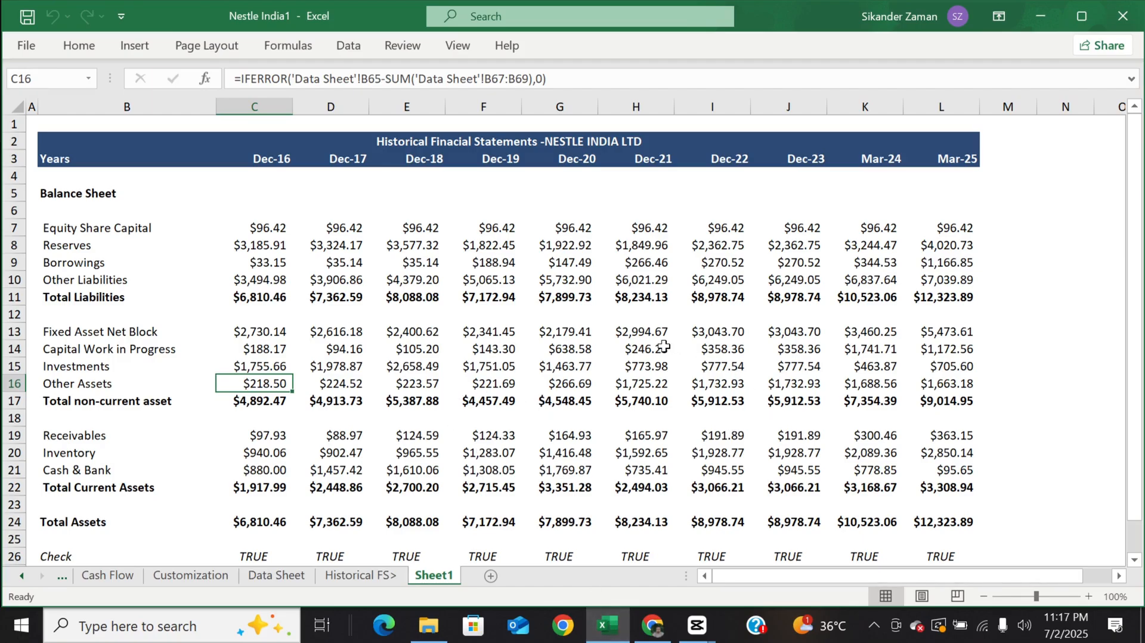
scroll(664, 346, down, 1)
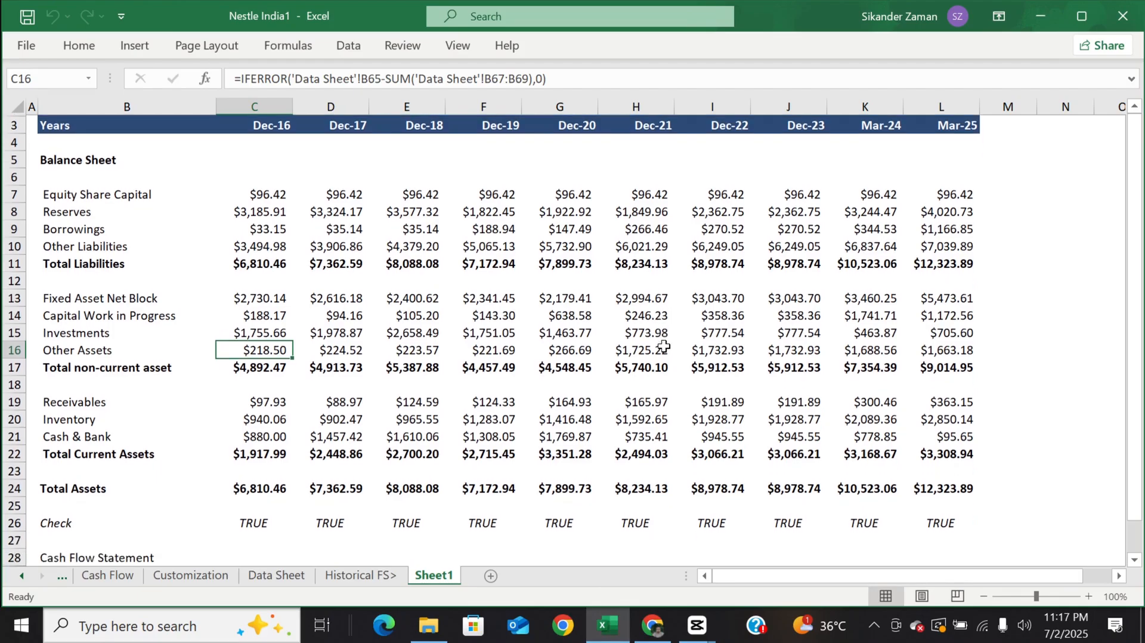
scroll(663, 346, down, 1)
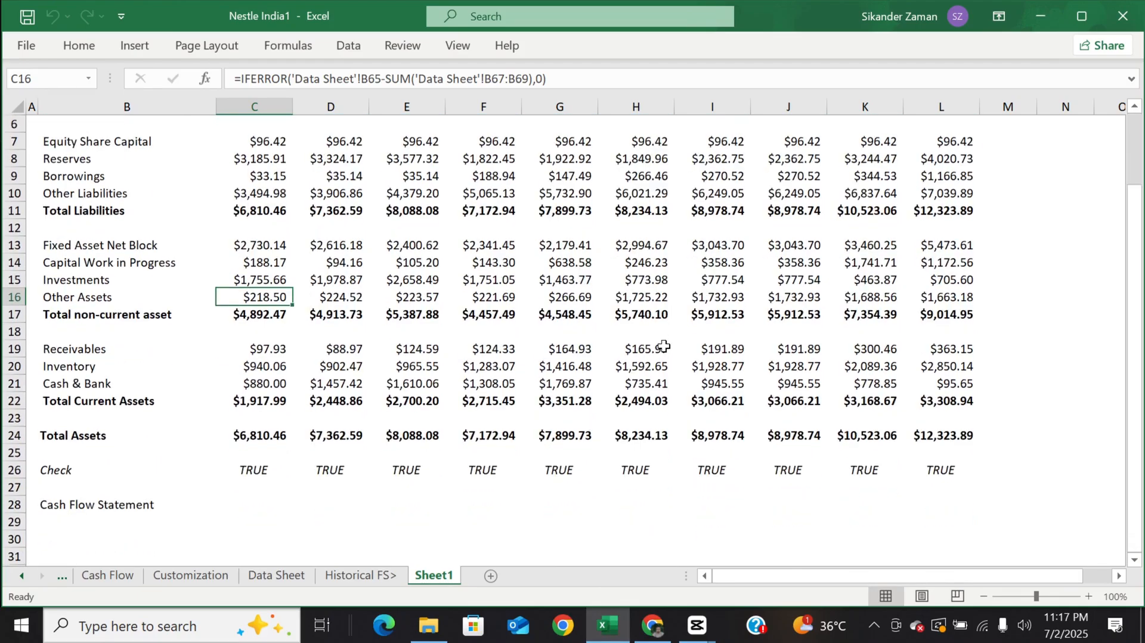
scroll(664, 345, up, 2)
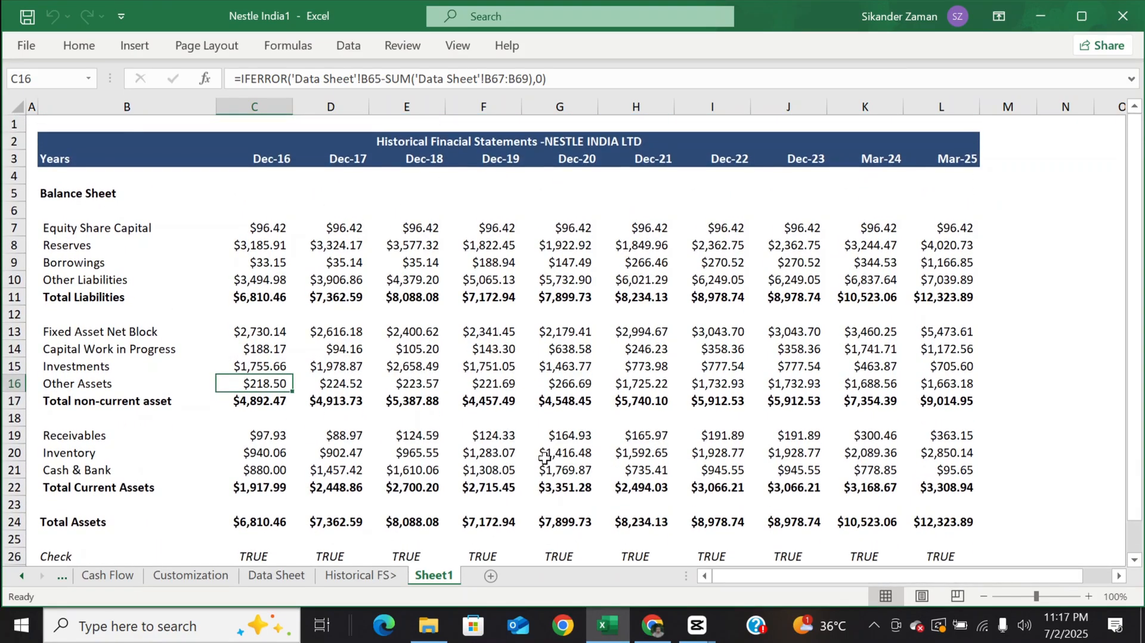
click(378, 576)
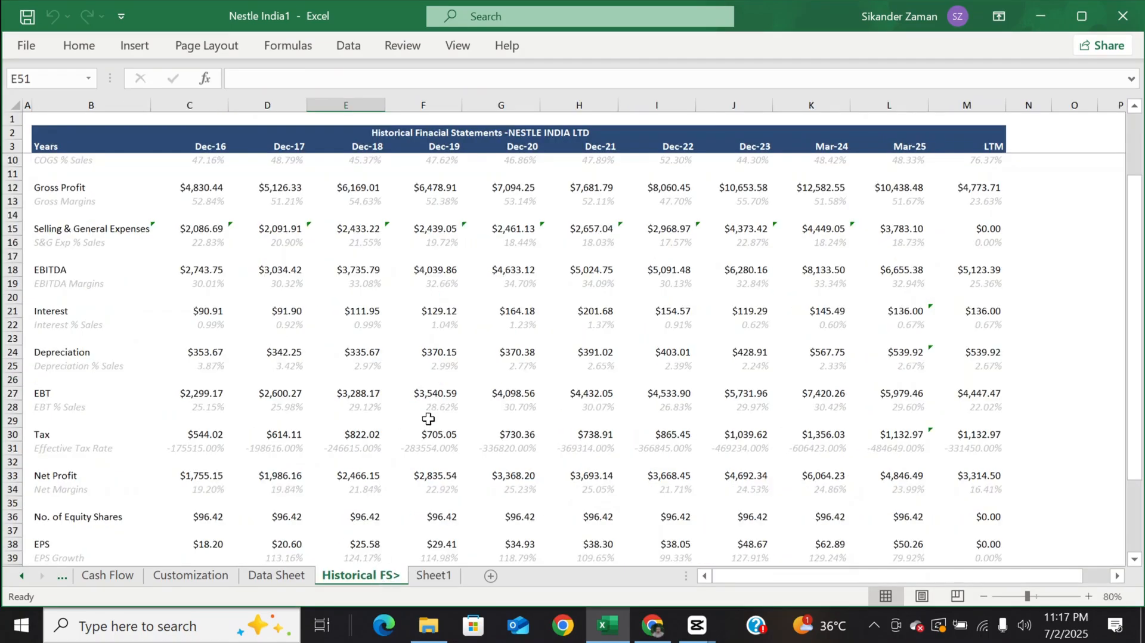
scroll(428, 419, down, 6)
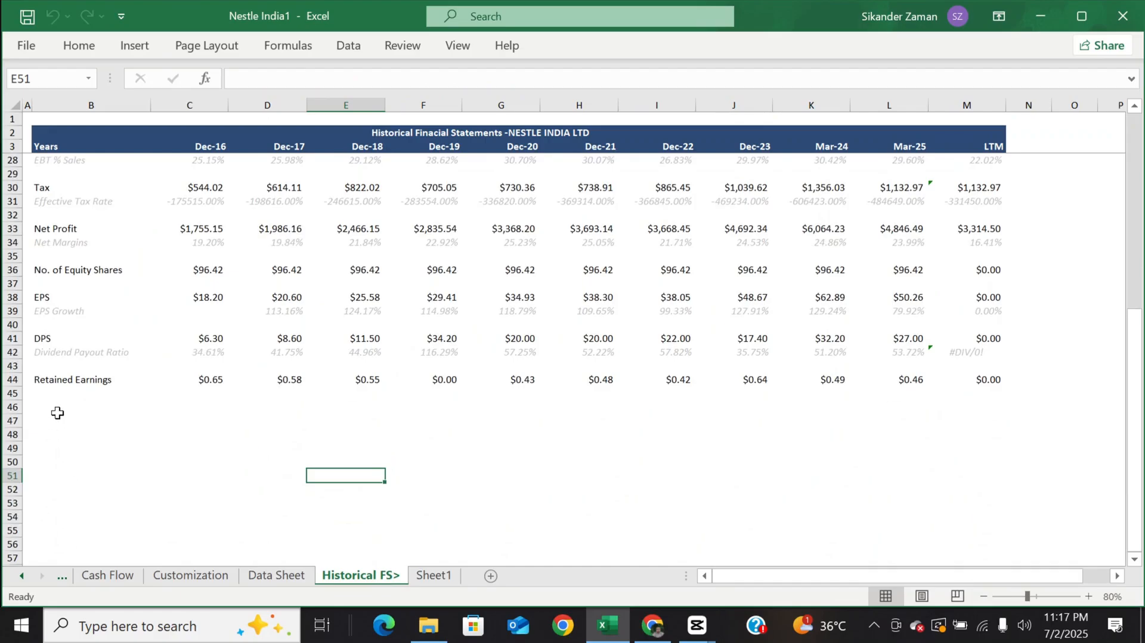
scroll(56, 411, up, 8)
- Fill the Income Statement heading row, B5 through the LTM column M, with the light blue theme color
click(58, 174)
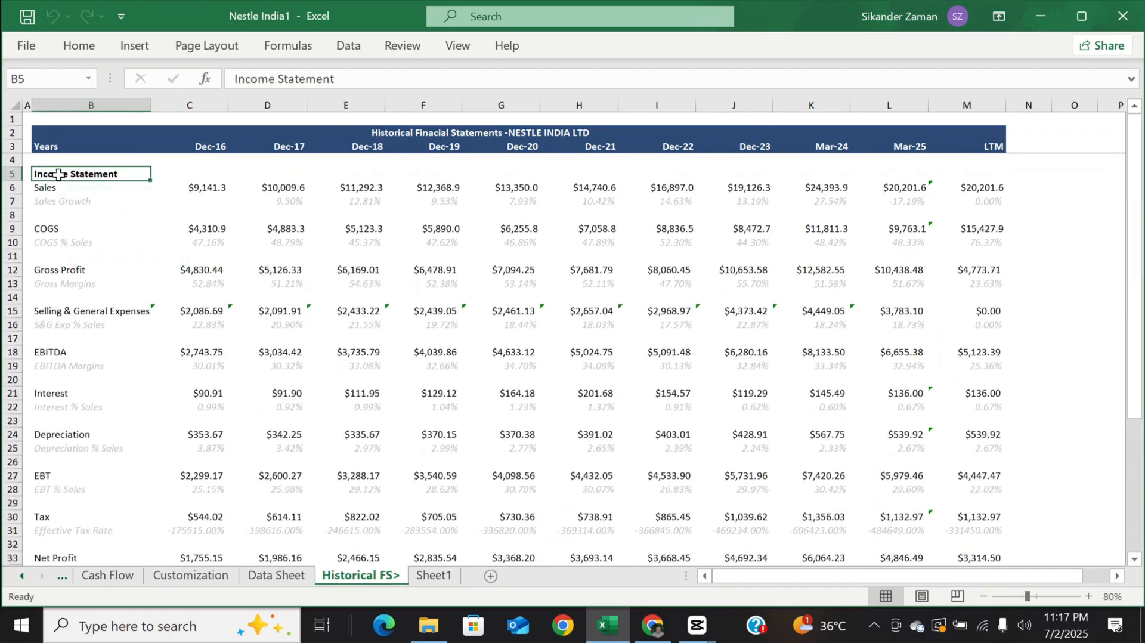
key(shift+Right)
key(shift+Right)
key(shift+Right)
key(shift+Right)
key(shift+Right)
key(shift+Right)
key(shift+Right)
key(shift+Right)
key(shift+Right)
key(shift+Right)
key(shift+Right)
key(shift+Right)
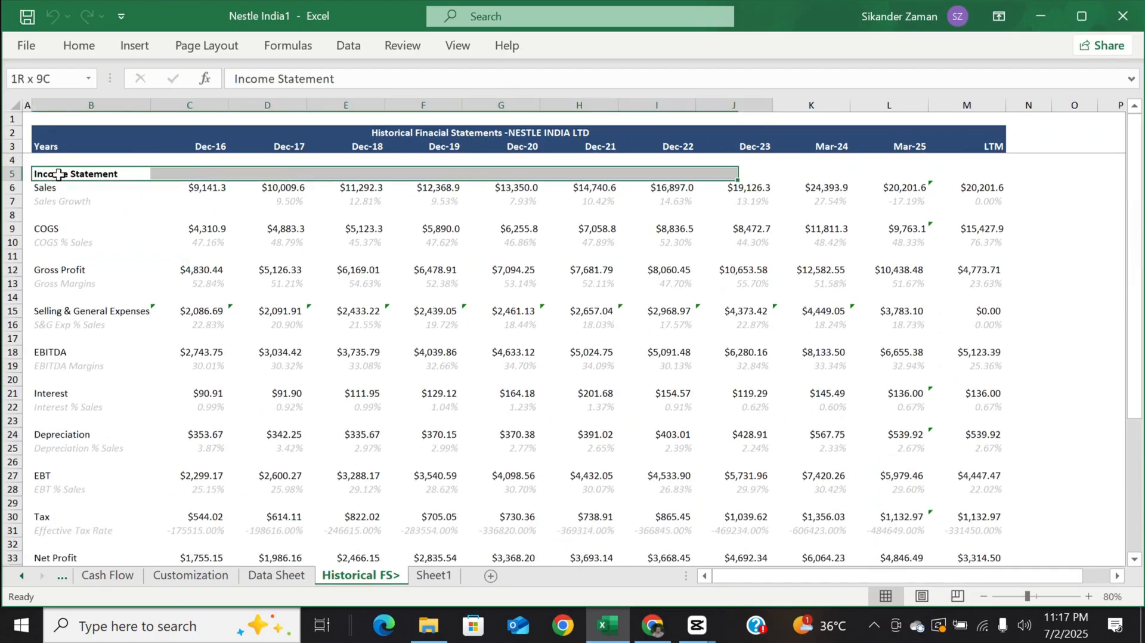
key(shift+Left)
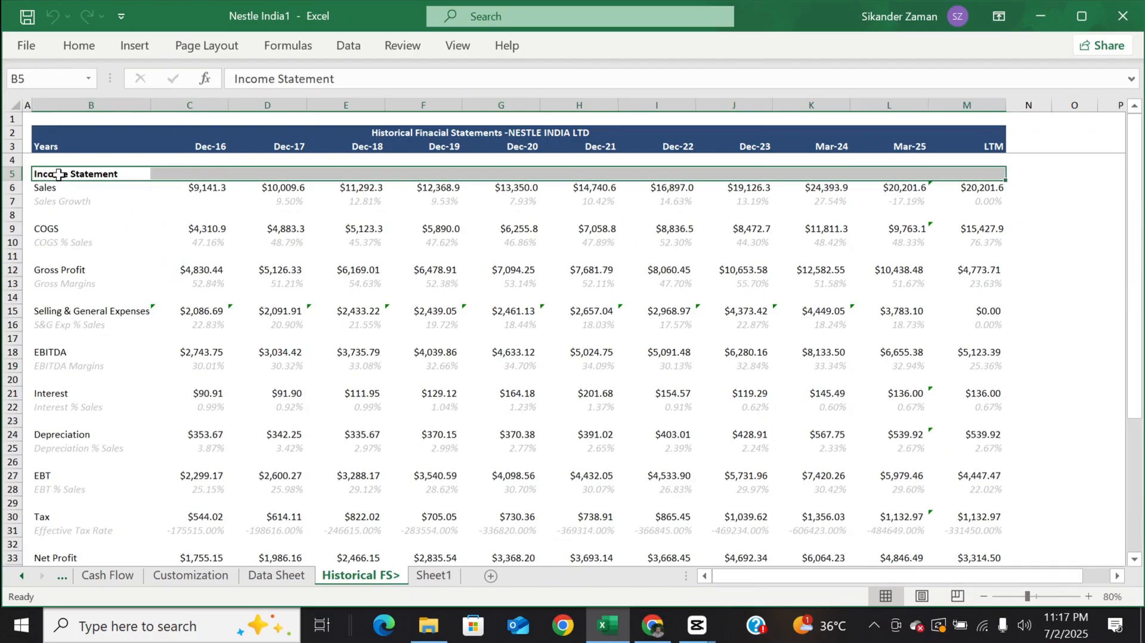
key(alt)
key(h)
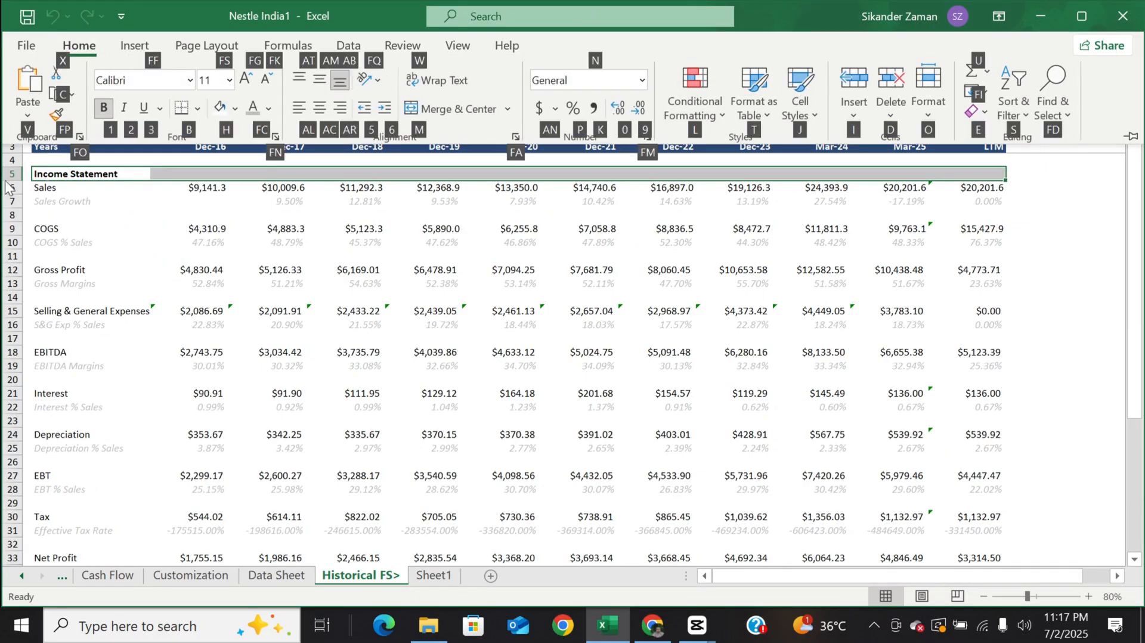
click(236, 109)
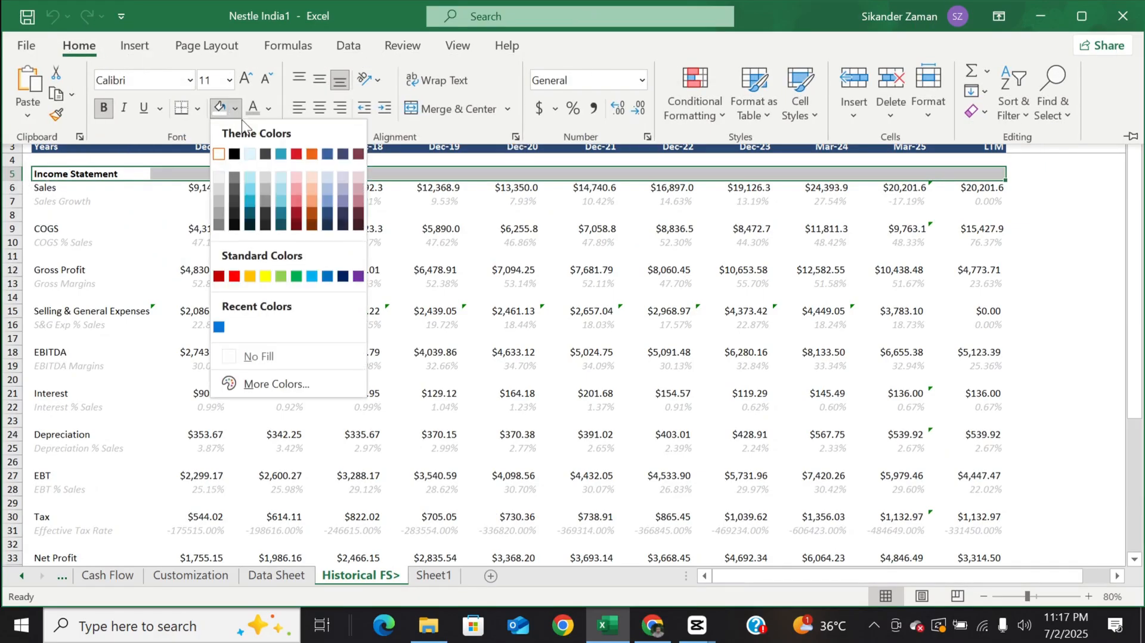
click(251, 155)
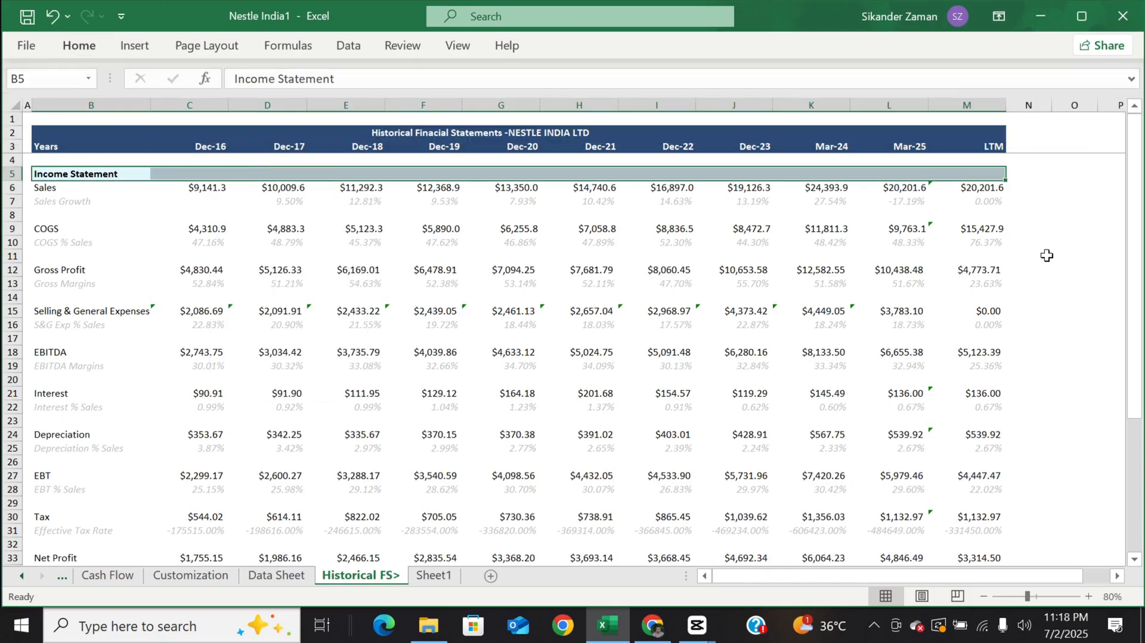
- Copy the shaded Income Statement heading row to row 46, starting at B46 below Retained Earnings
key(ctrl+c)
scroll(1046, 256, down, 7)
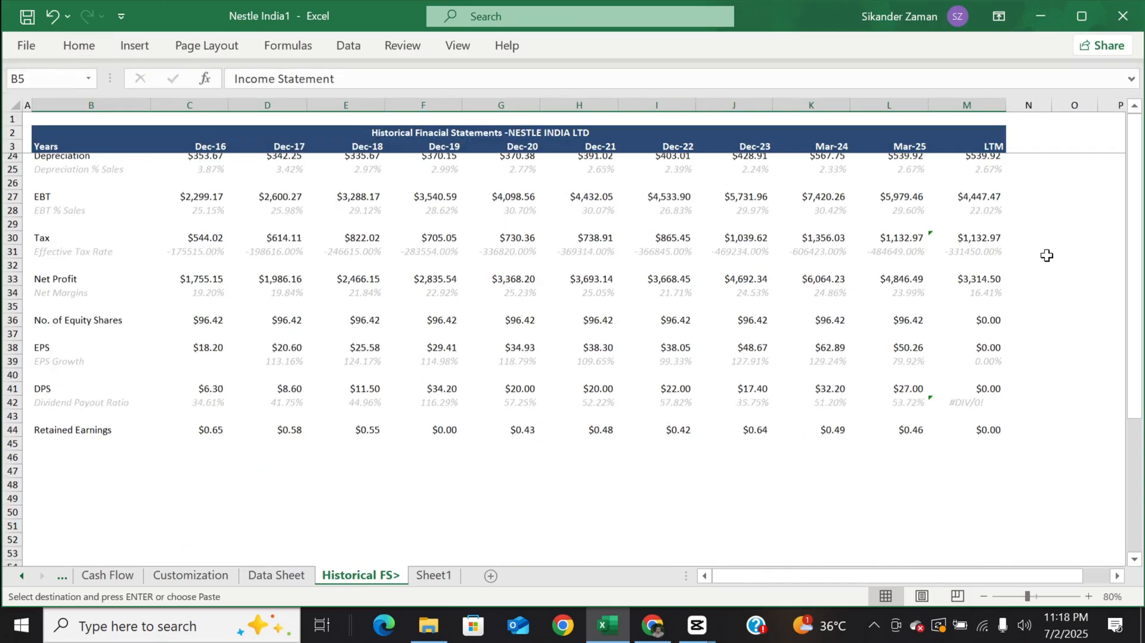
click(28, 462)
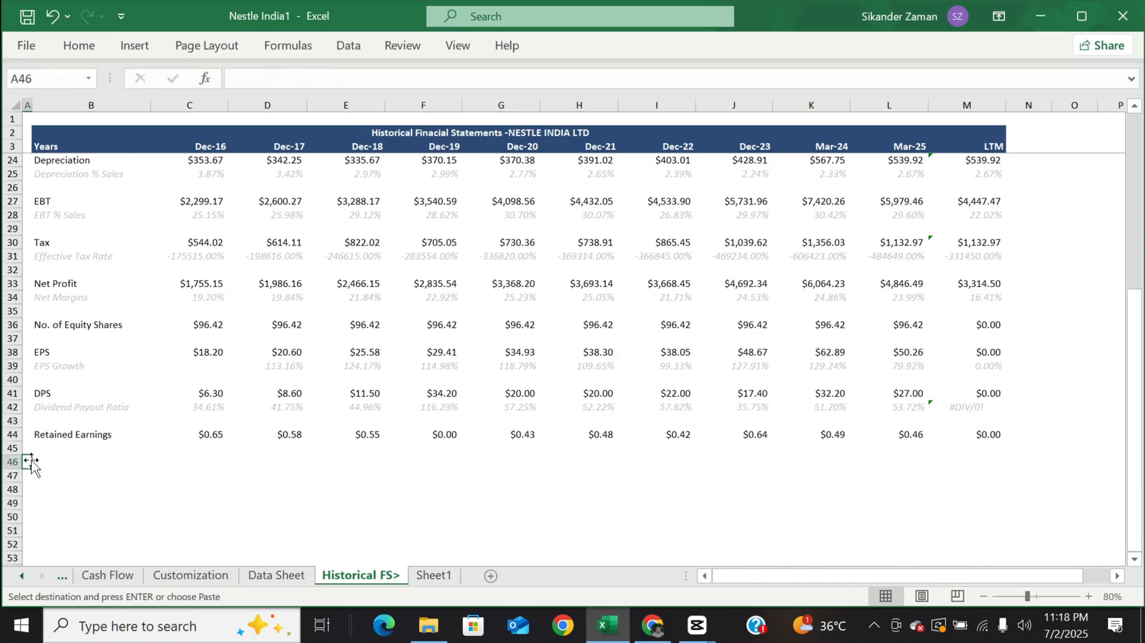
click(37, 463)
key(ctrl+v)
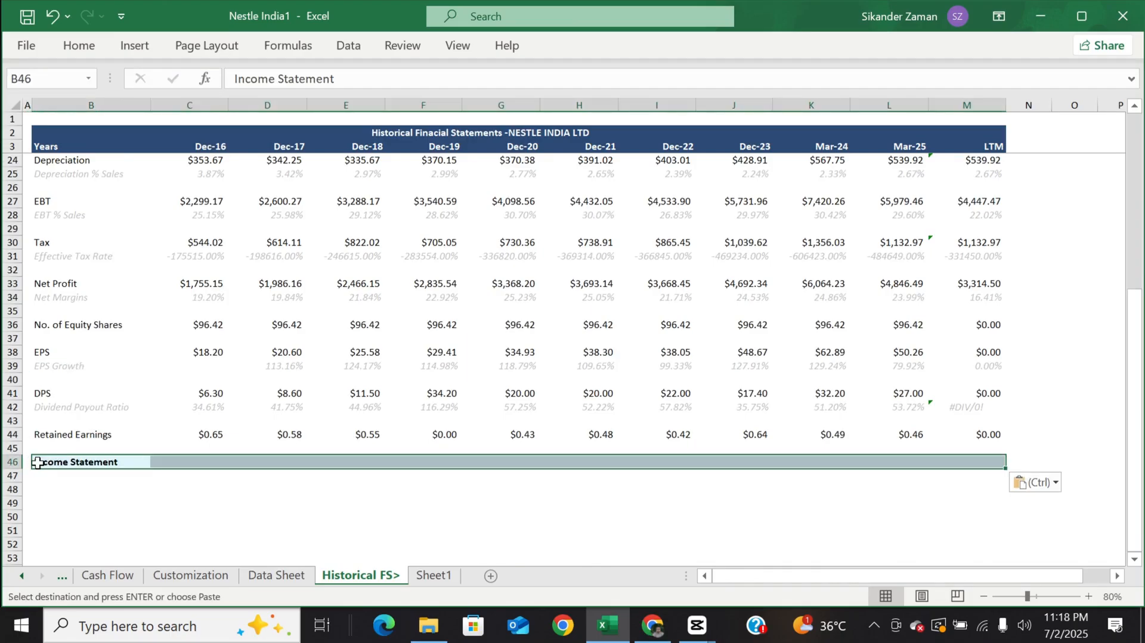
- Change the copied heading in B46 to "Balance Sheet"
double_click(131, 462)
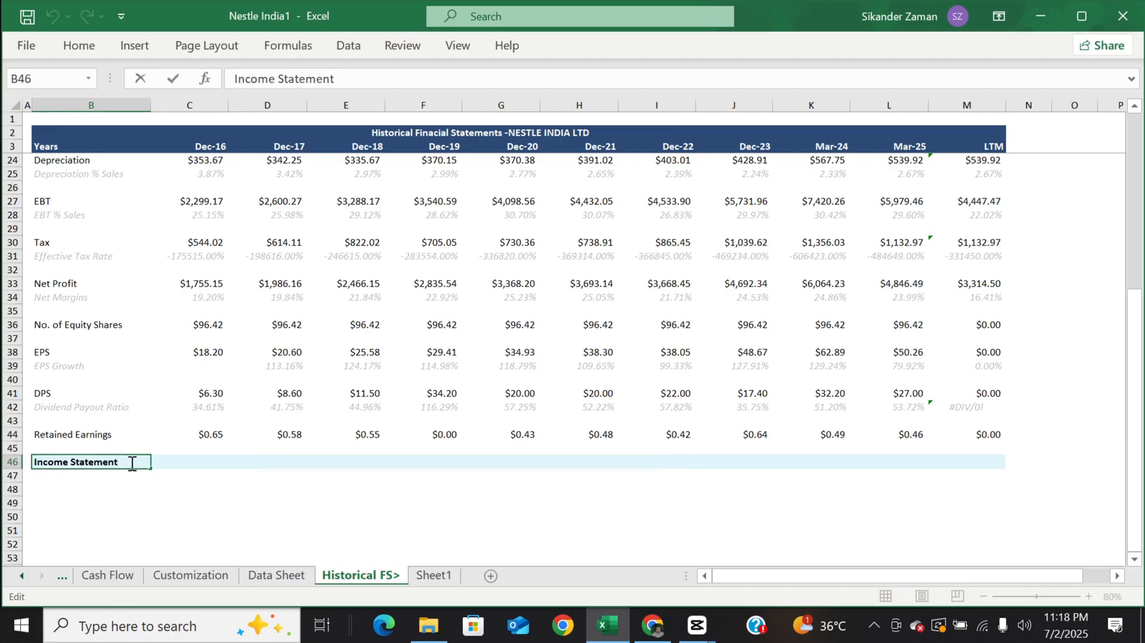
key(BackSpace)
key(BackSpace)
key(BackSpace)
key(BackSpace)
key(BackSpace)
key(BackSpace)
key(BackSpace)
key(BackSpace)
key(BackSpace)
key(BackSpace)
key(BackSpace)
key(BackSpace)
key(BackSpace)
key(BackSpace)
key(BackSpace)
key(BackSpace)
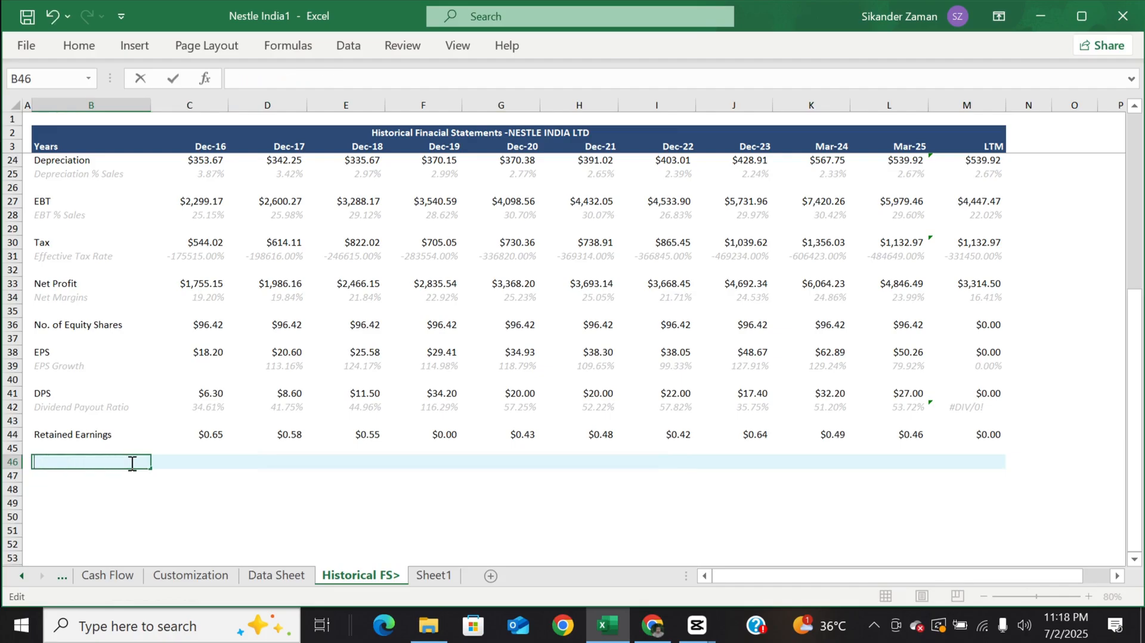
text(Balance Sheet)
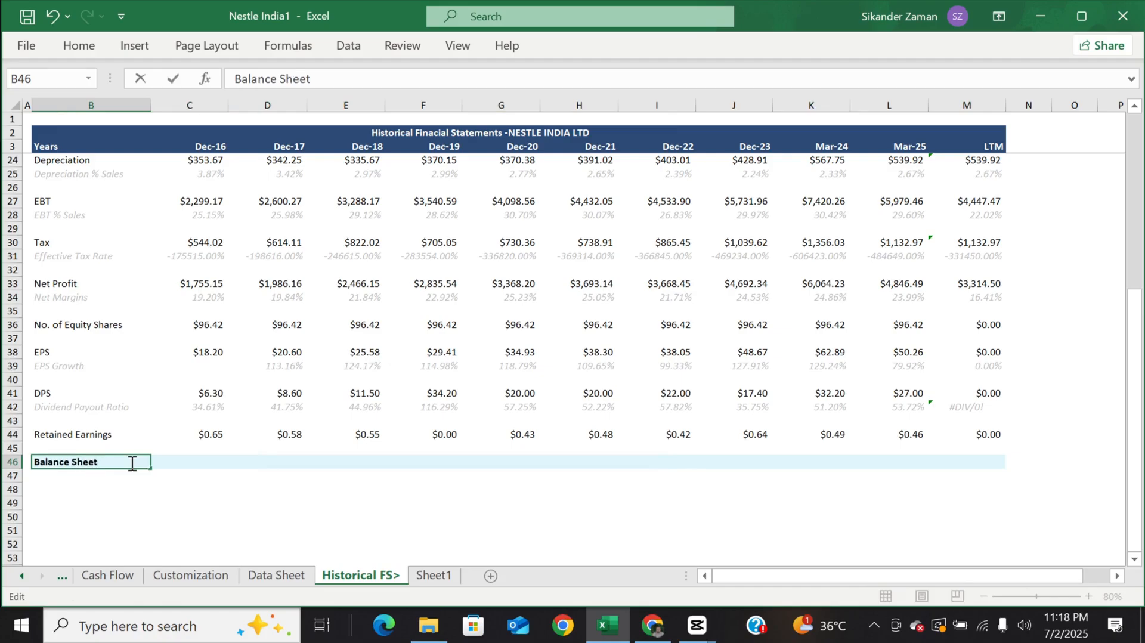
key(Return)
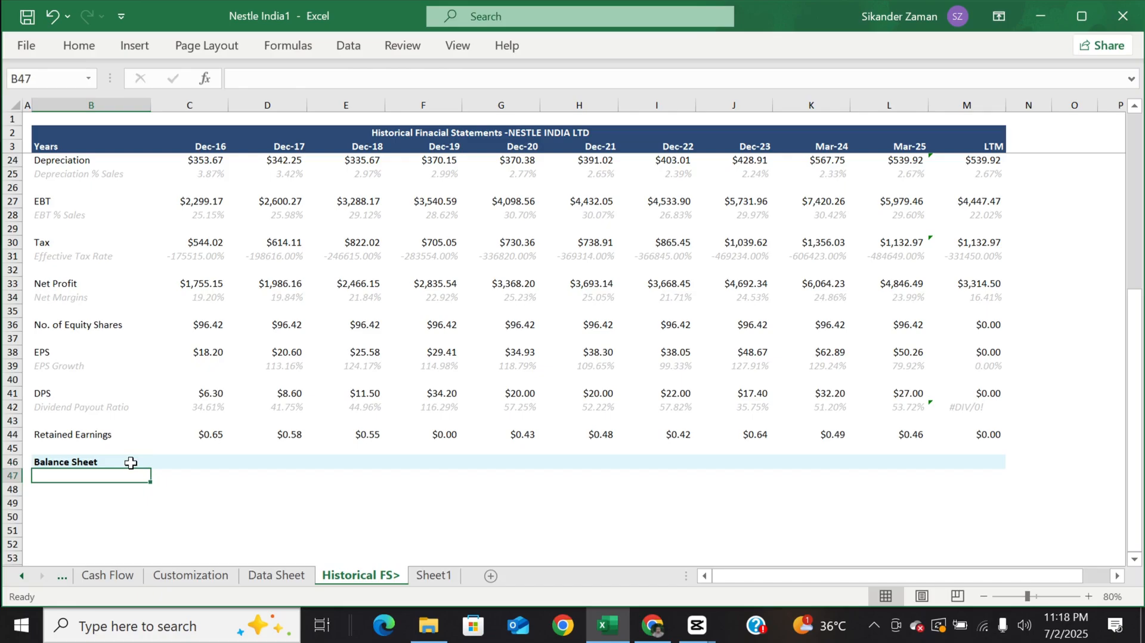
- Copy the balance sheet labels from Equity Share Capital to Cash & Bank on the Data Sheet into the Historical FS> sheet starting at B48
key(Down)
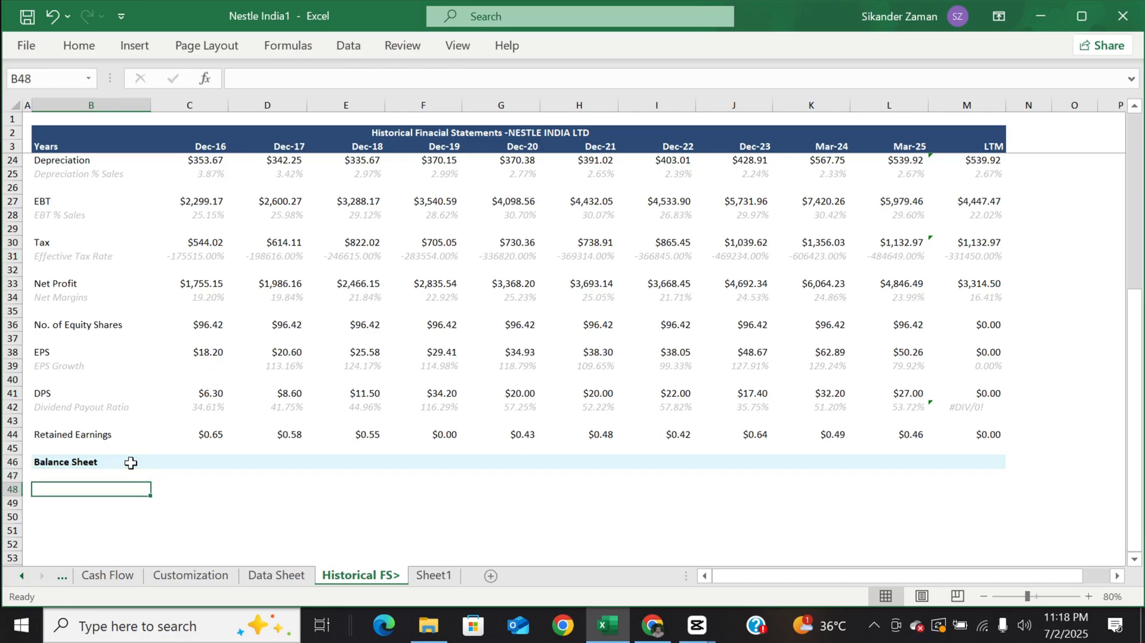
click(277, 575)
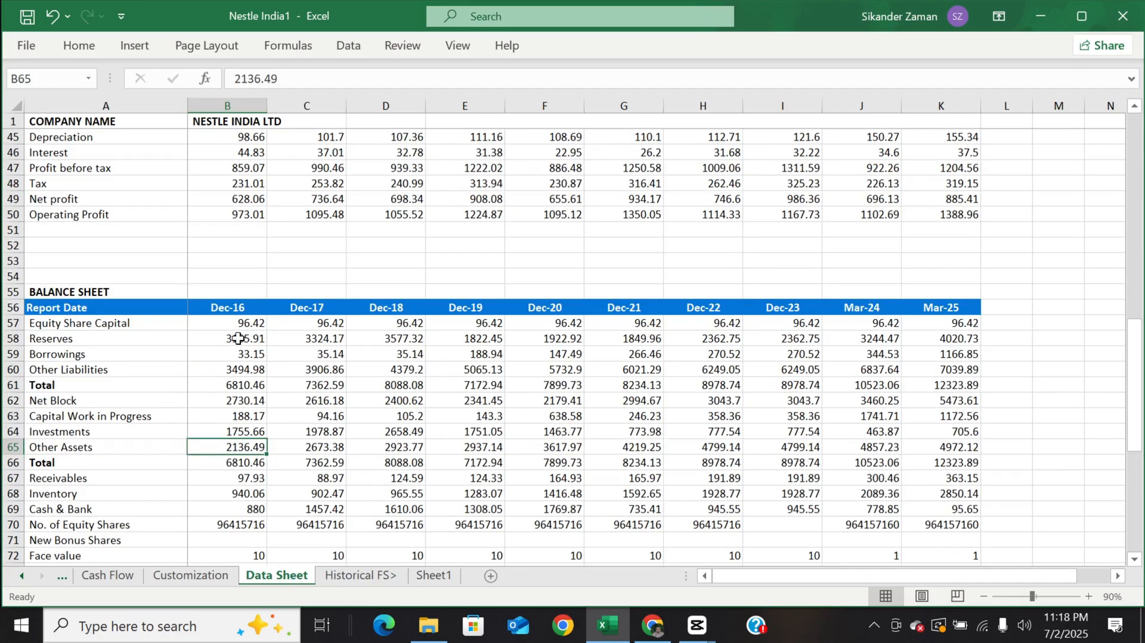
scroll(161, 306, up, 3)
scroll(161, 306, down, 4)
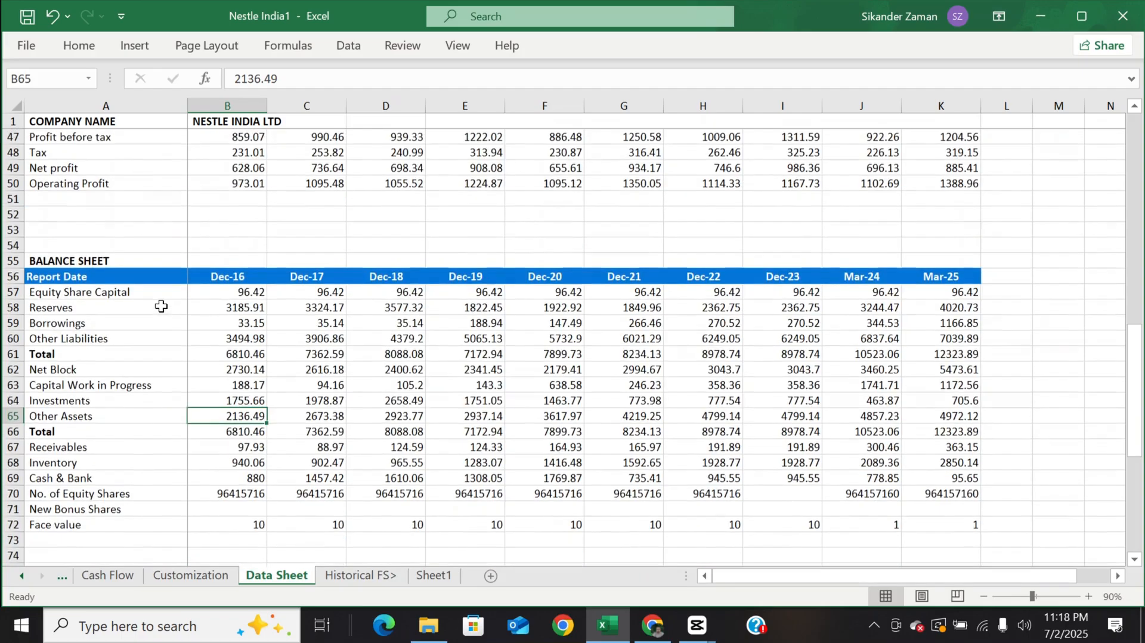
scroll(102, 298, up, 3)
scroll(102, 299, down, 4)
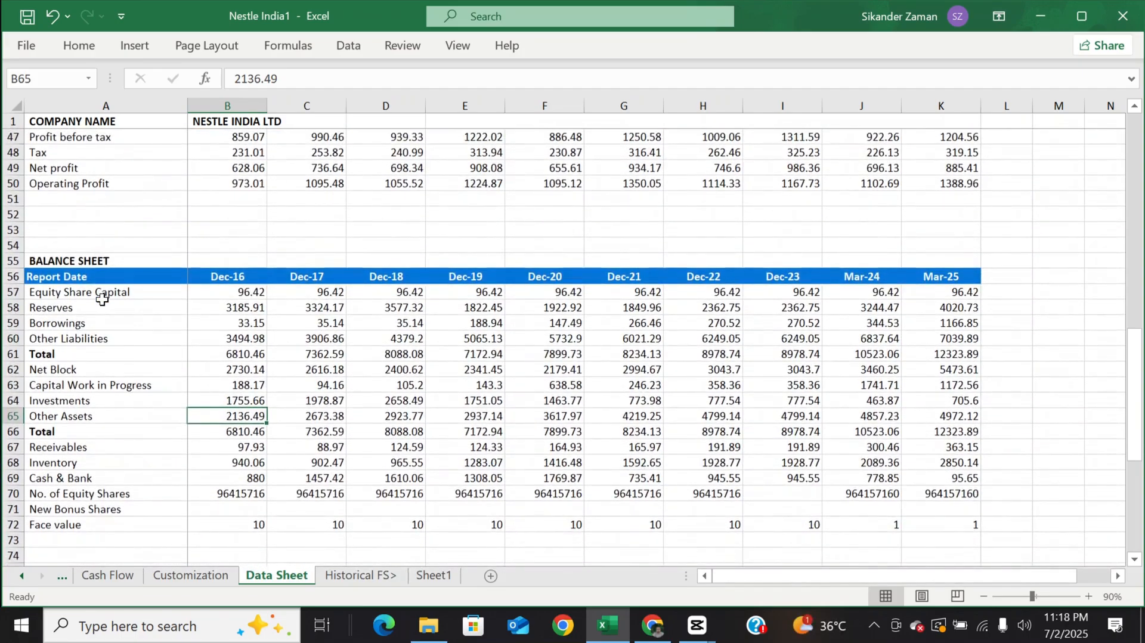
scroll(102, 300, down, 1)
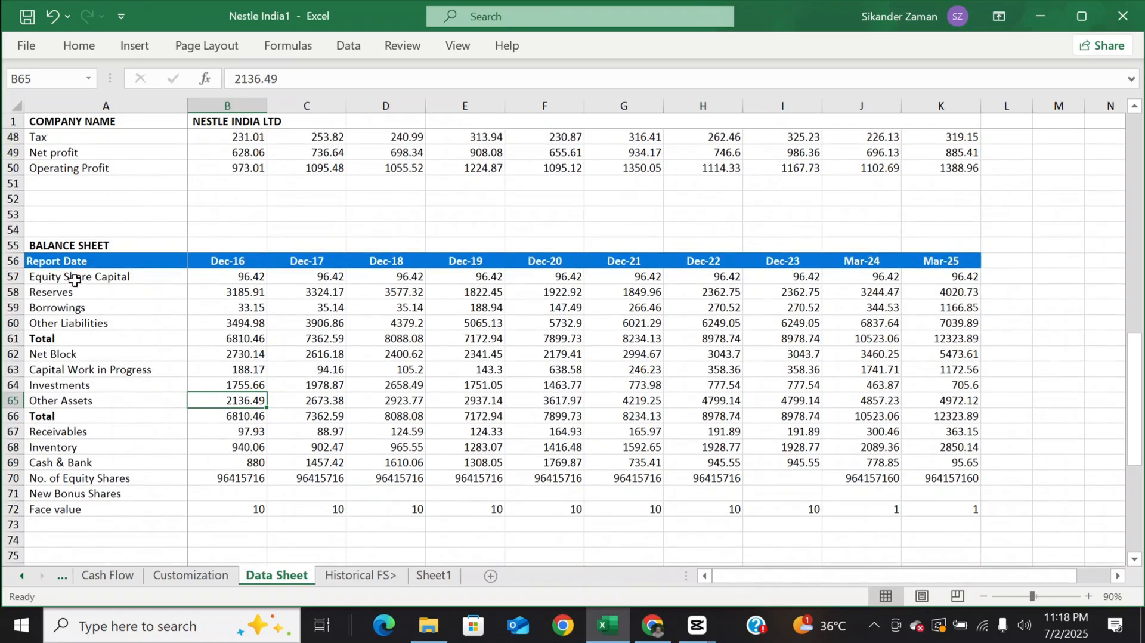
drag(74, 280, 102, 465)
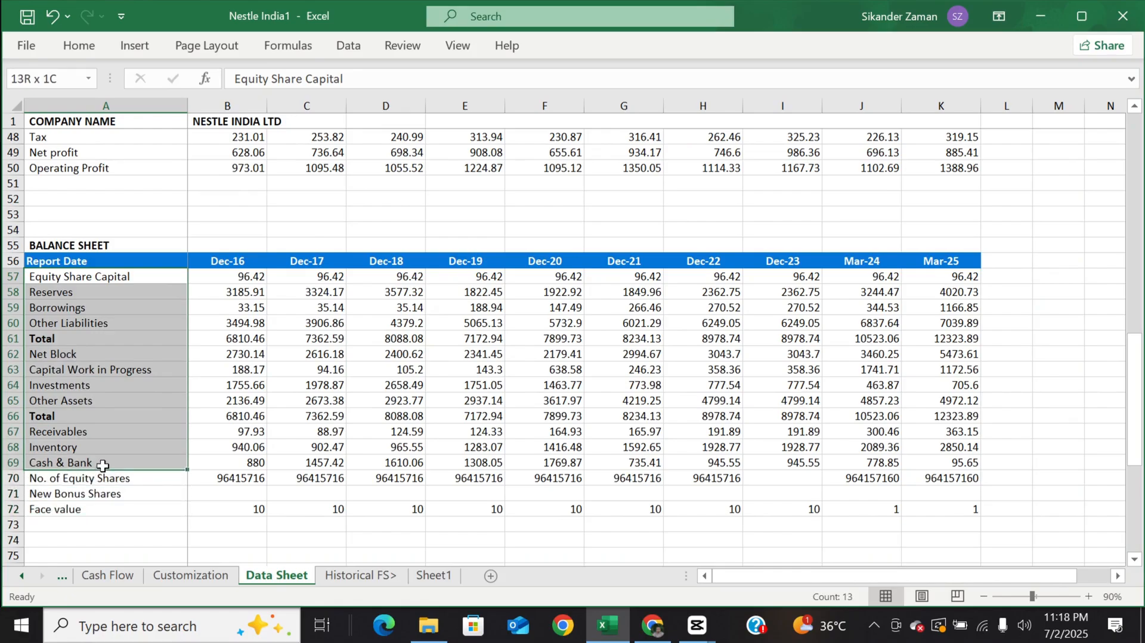
key(ctrl+c)
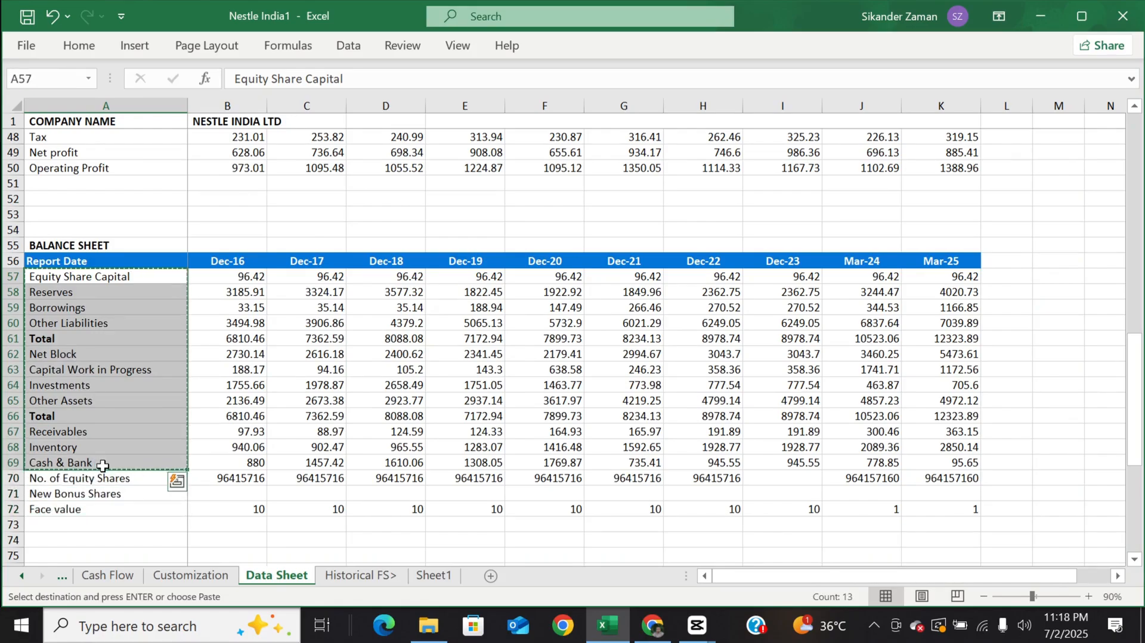
click(372, 570)
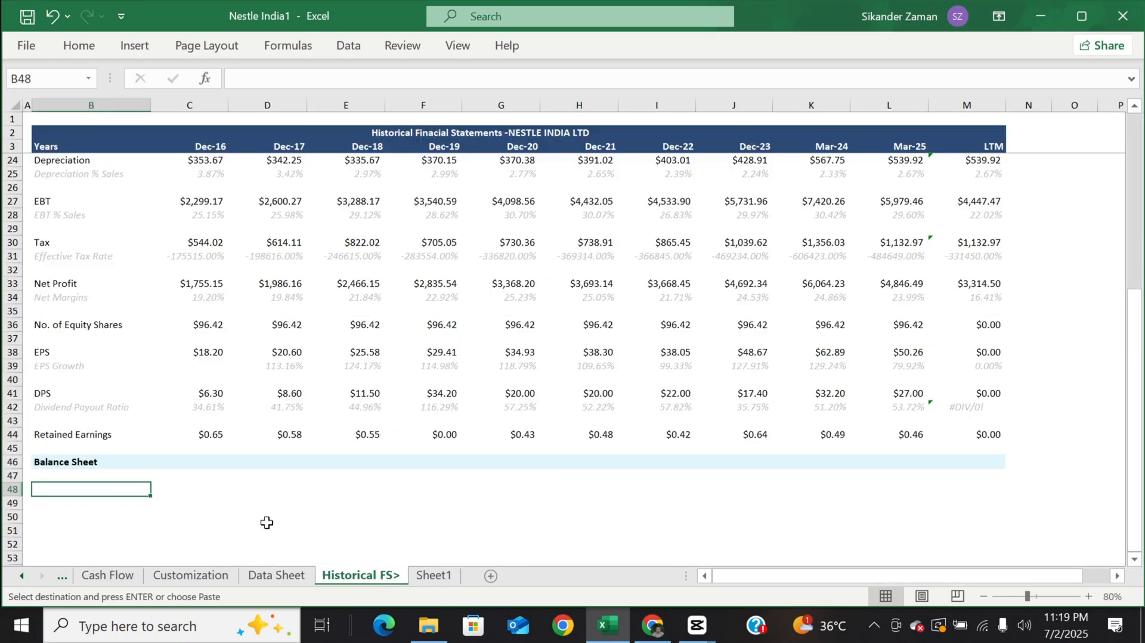
key(ctrl+v)
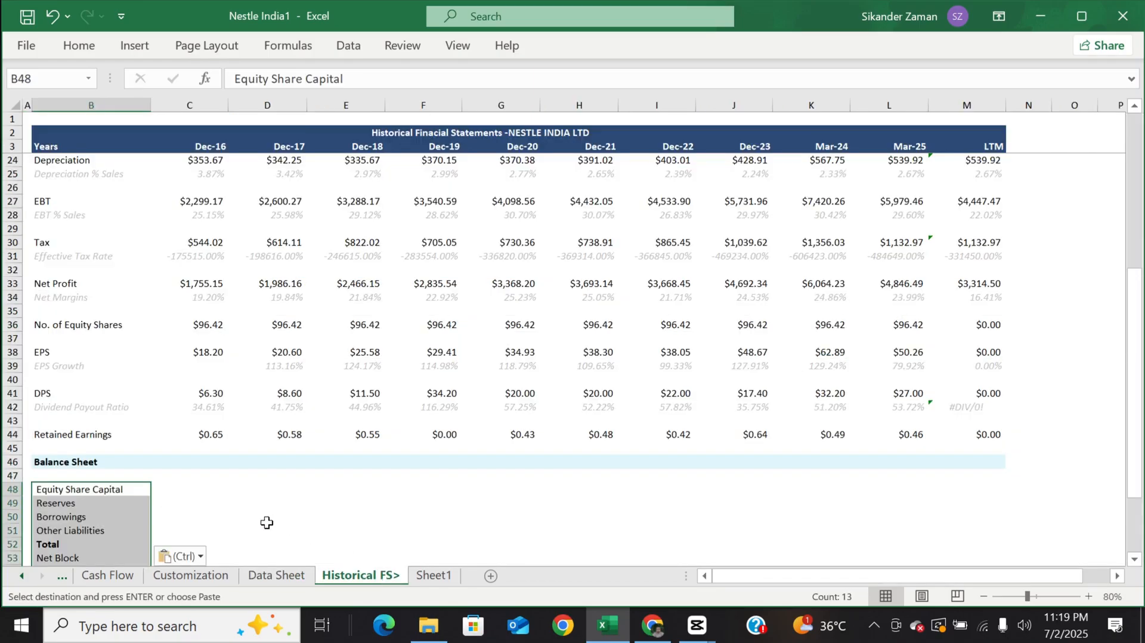
- Move the labels from Net Block through Cash & Bank down one row to B54, leaving a blank row below the first Total
scroll(266, 522, down, 3)
scroll(267, 522, down, 1)
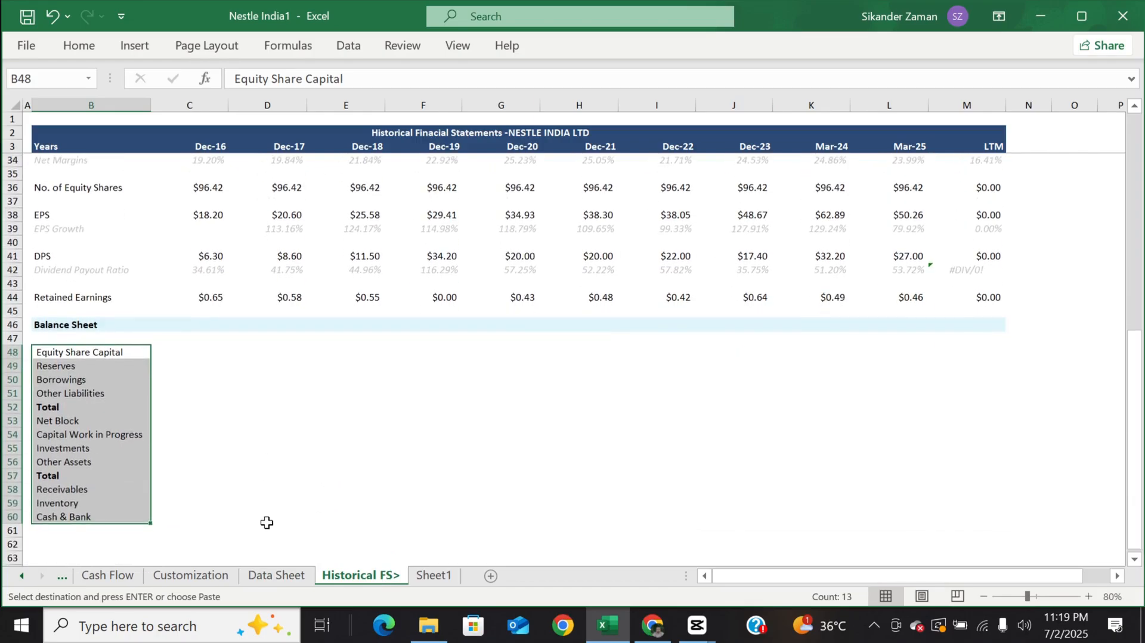
click(67, 406)
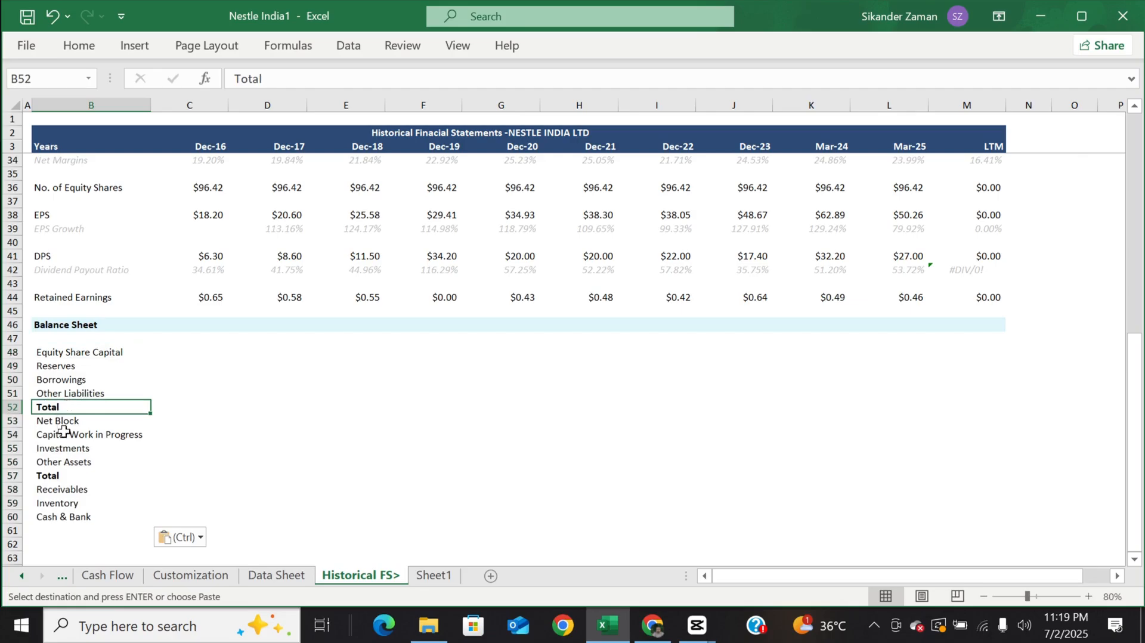
drag(68, 420, 71, 421)
key(shift+Down)
key(shift+Down)
key(shift+Down)
key(shift+Down)
key(shift+Down)
key(shift+Down)
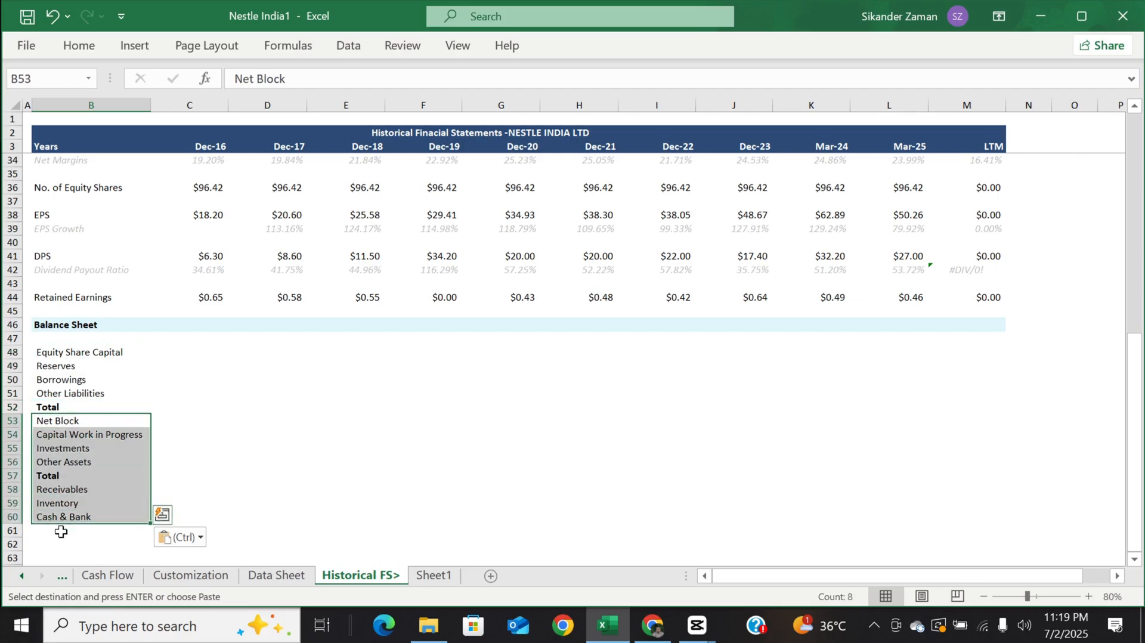
drag(65, 523, 64, 531)
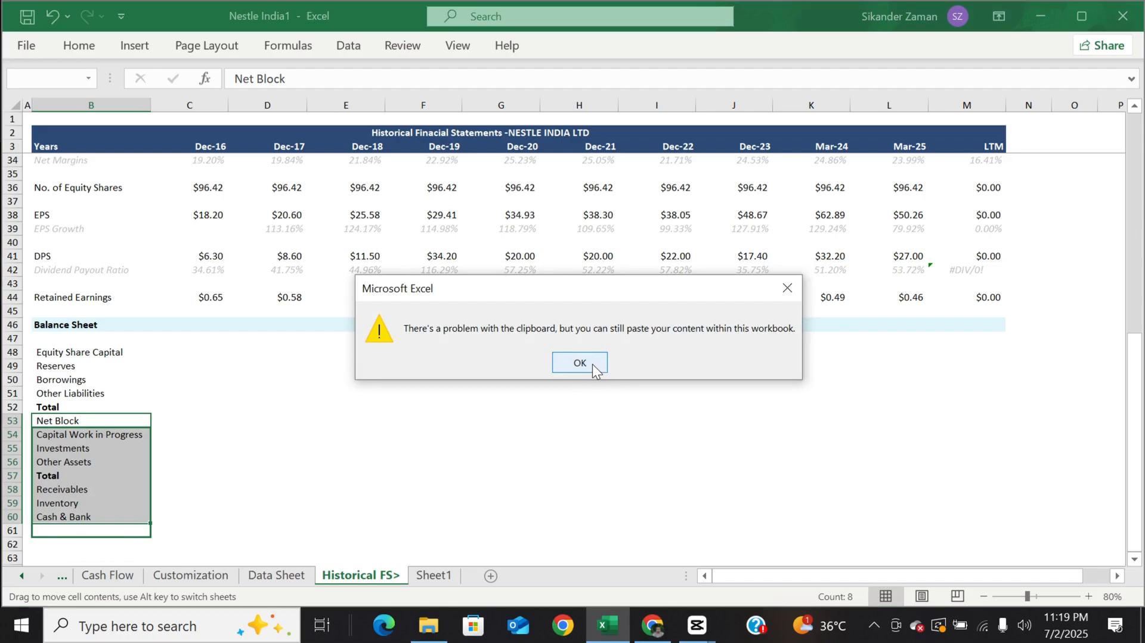
click(592, 364)
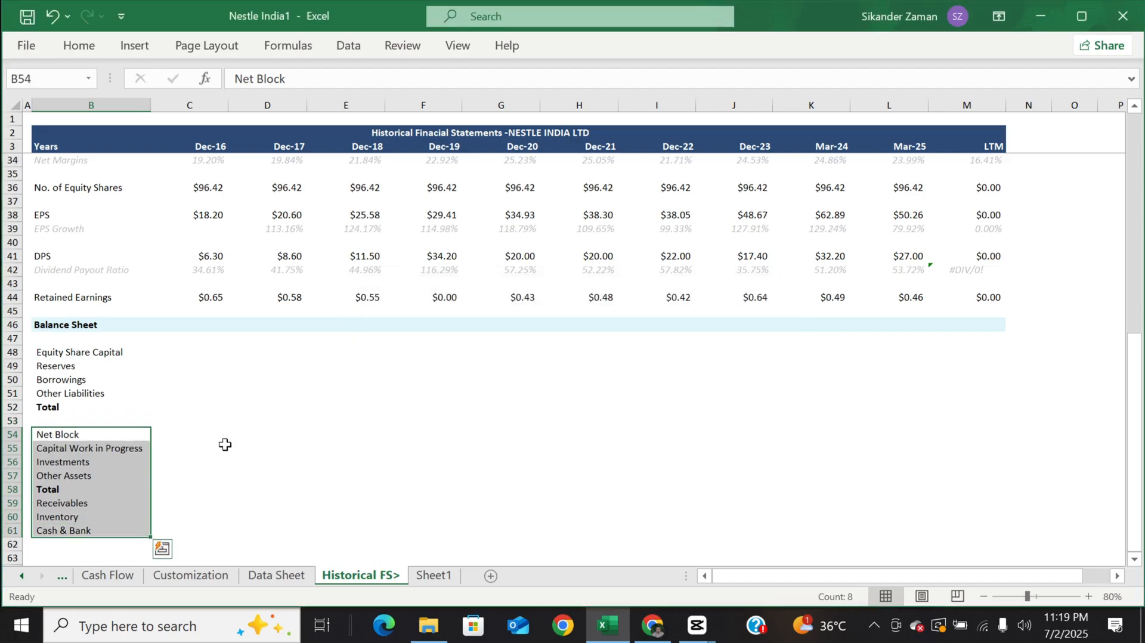
- Move the Receivables, Inventory and Cash & Bank labels down one row to B60, leaving a blank row below the second Total
scroll(225, 445, down, 2)
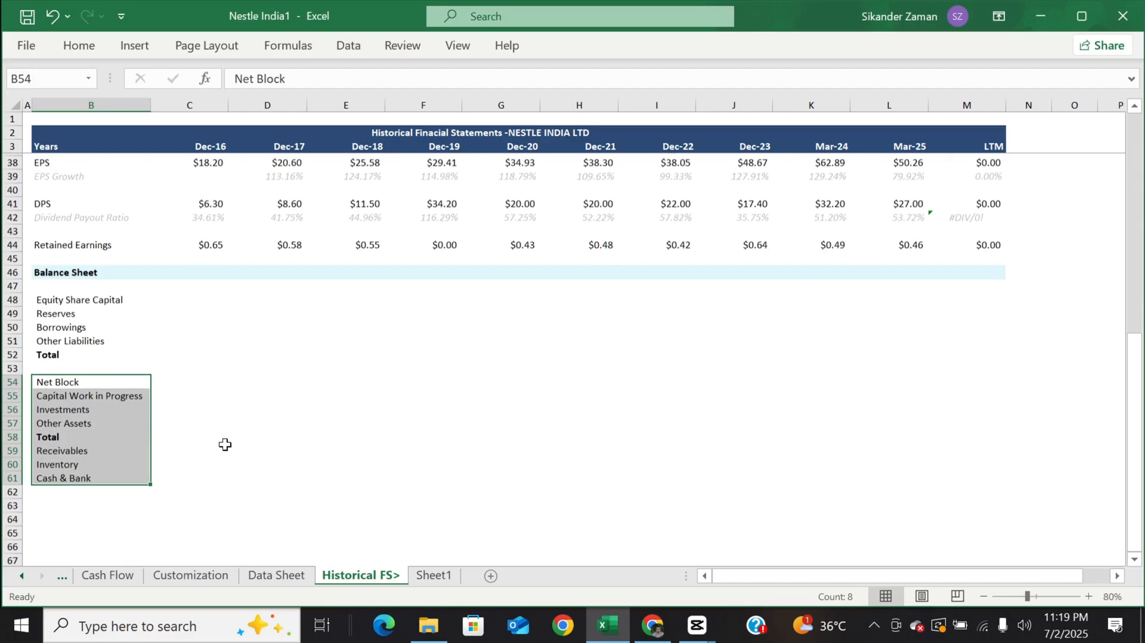
click(78, 450)
drag(78, 450, 81, 493)
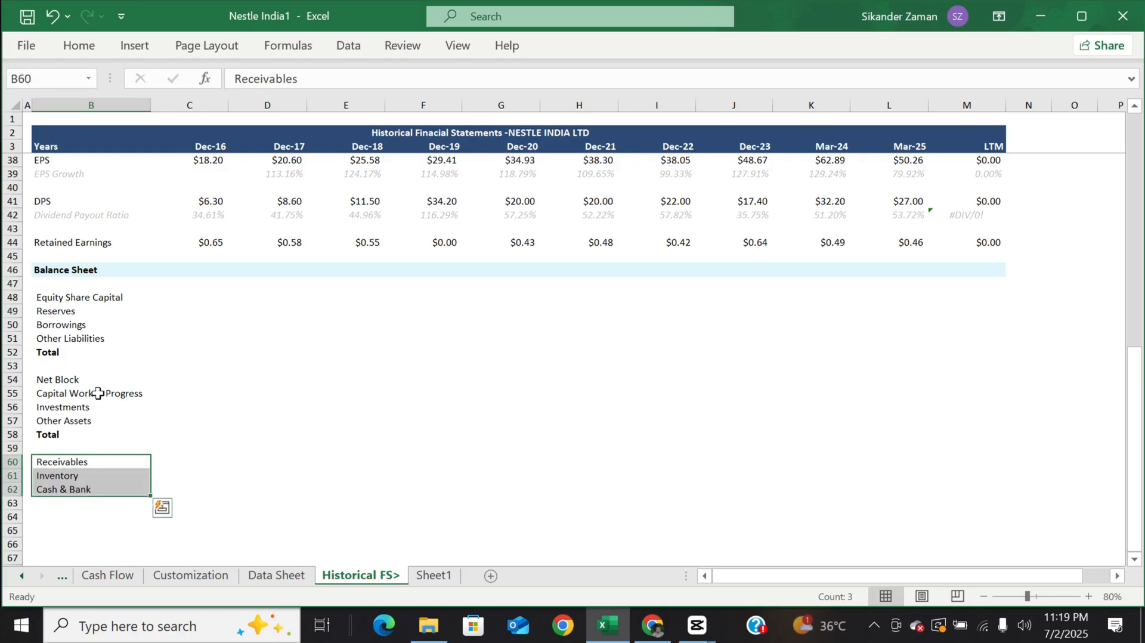
- Rename the first Total label in B52 as "Total Liabilities"
click(78, 356)
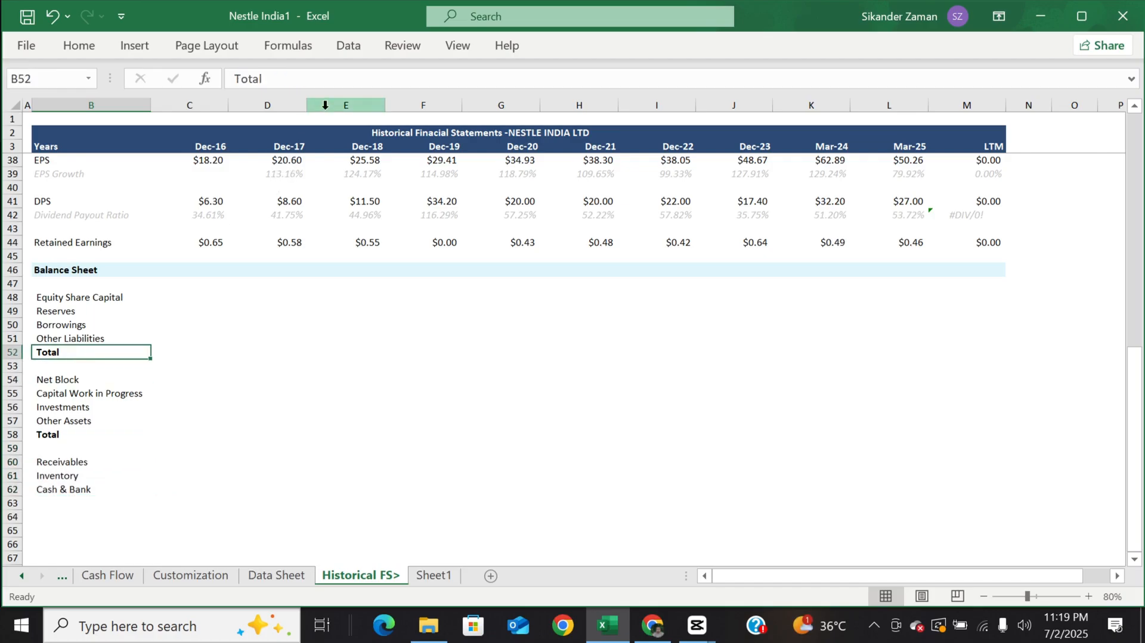
click(366, 82)
text(Liab)
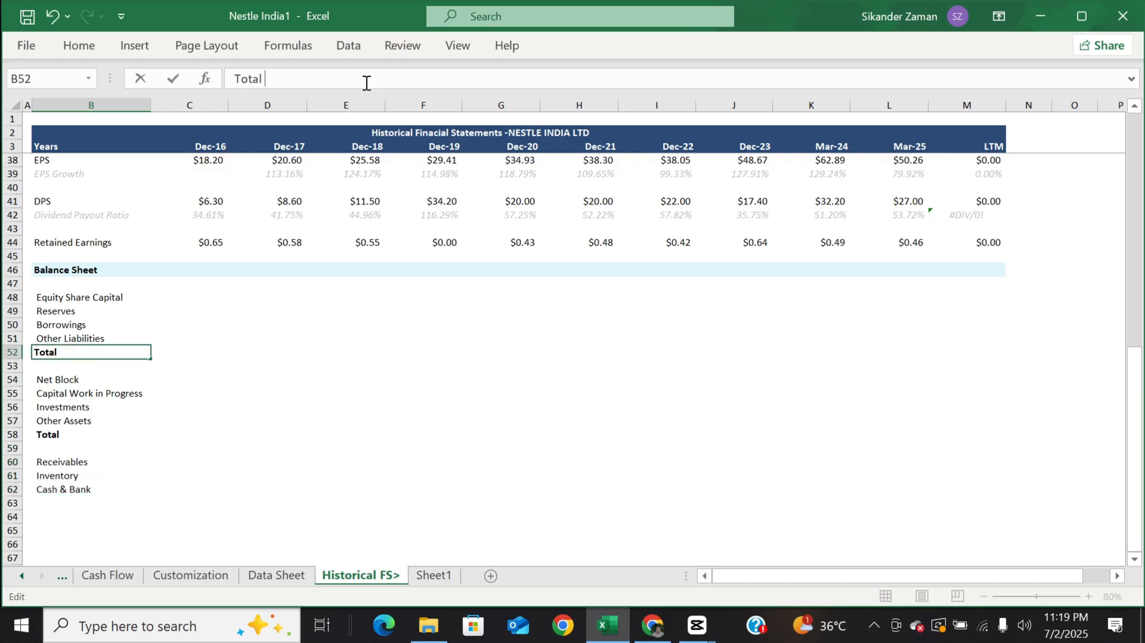
text(ilities)
key(Return)
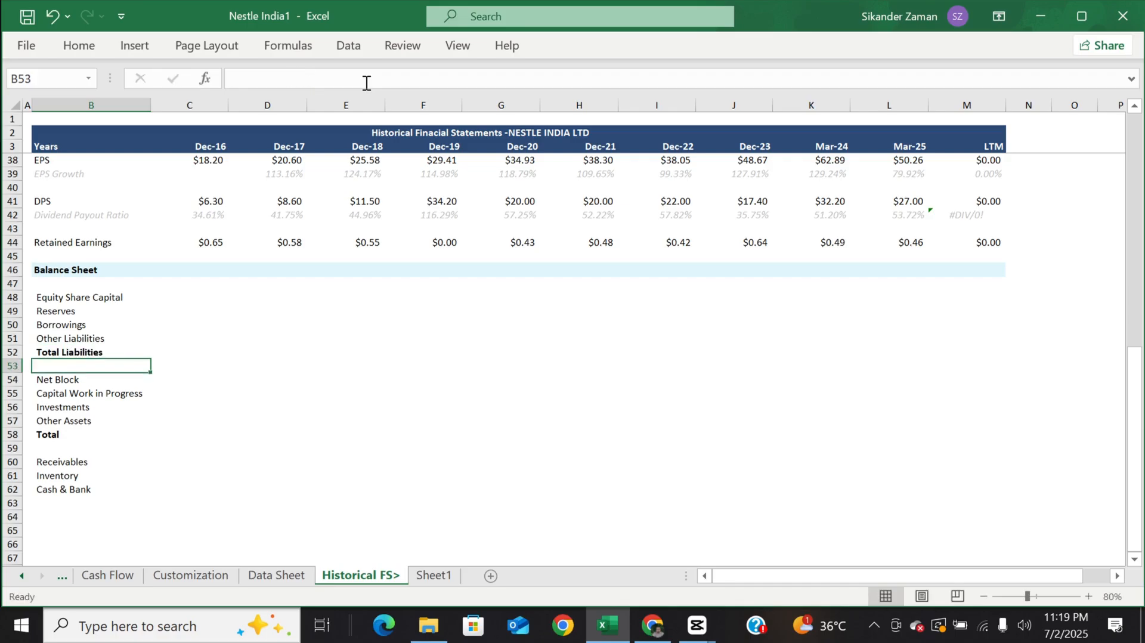
- Extend the Net Block label in B54 to read "Fixed Assets Net Block"
key(Down)
key(Down)
key(Down)
key(Down)
key(Up)
key(Up)
key(Up)
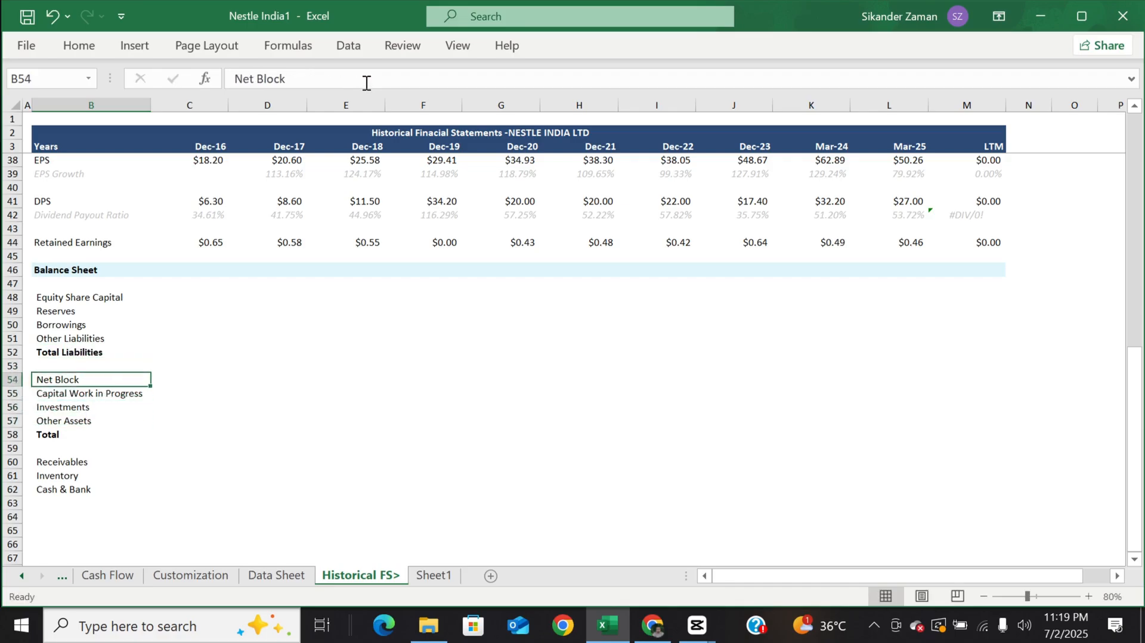
click(237, 78)
text(Fi)
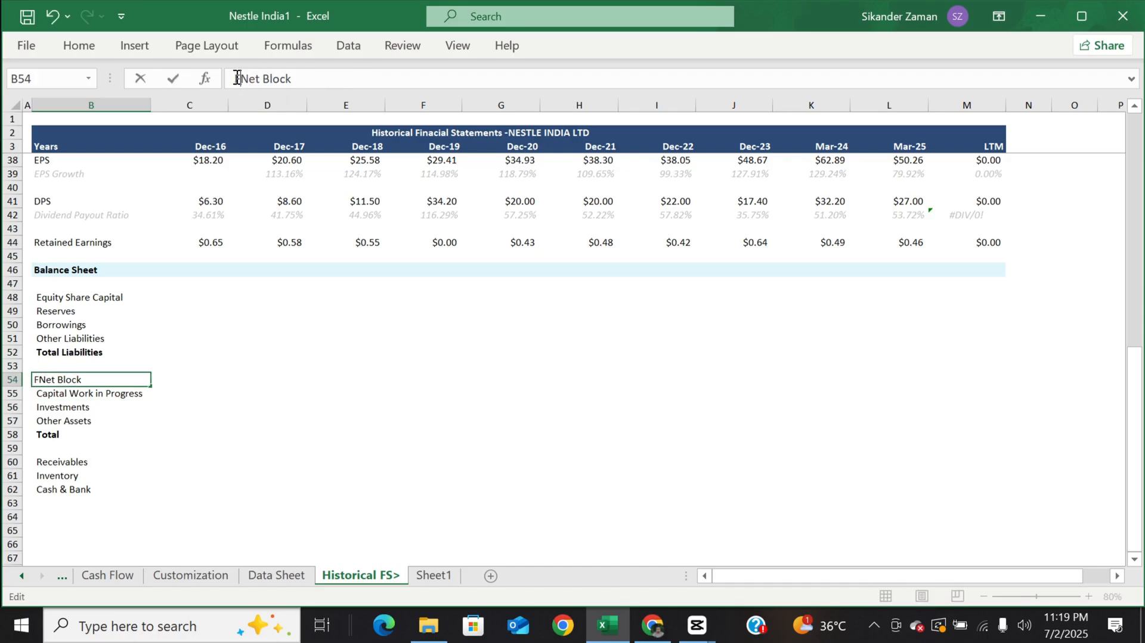
text(xed A)
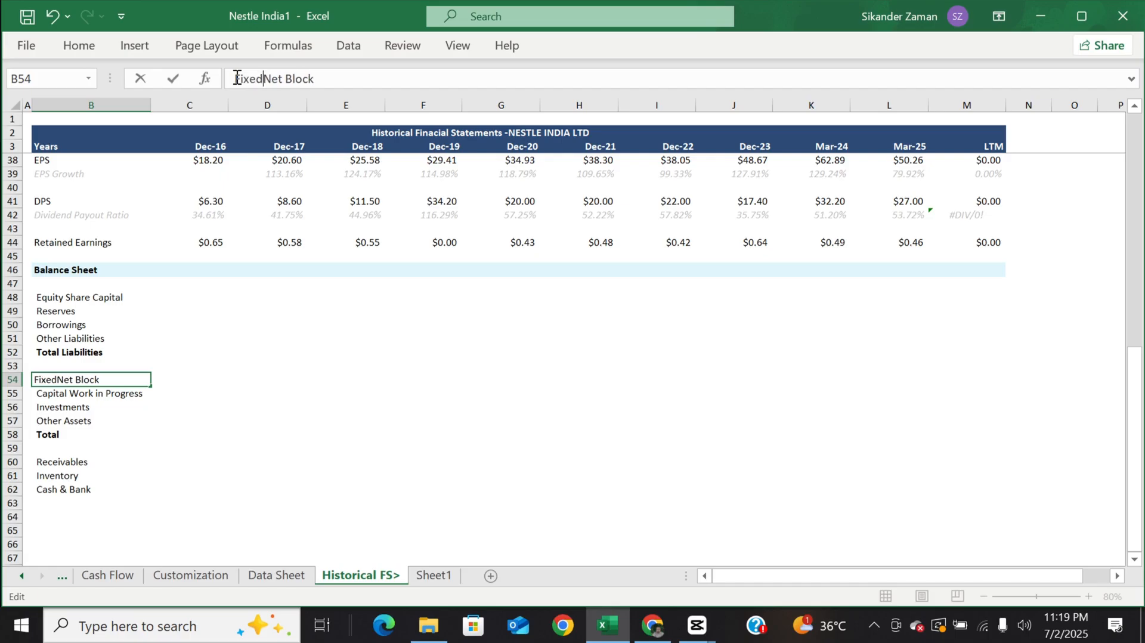
text(ssetes)
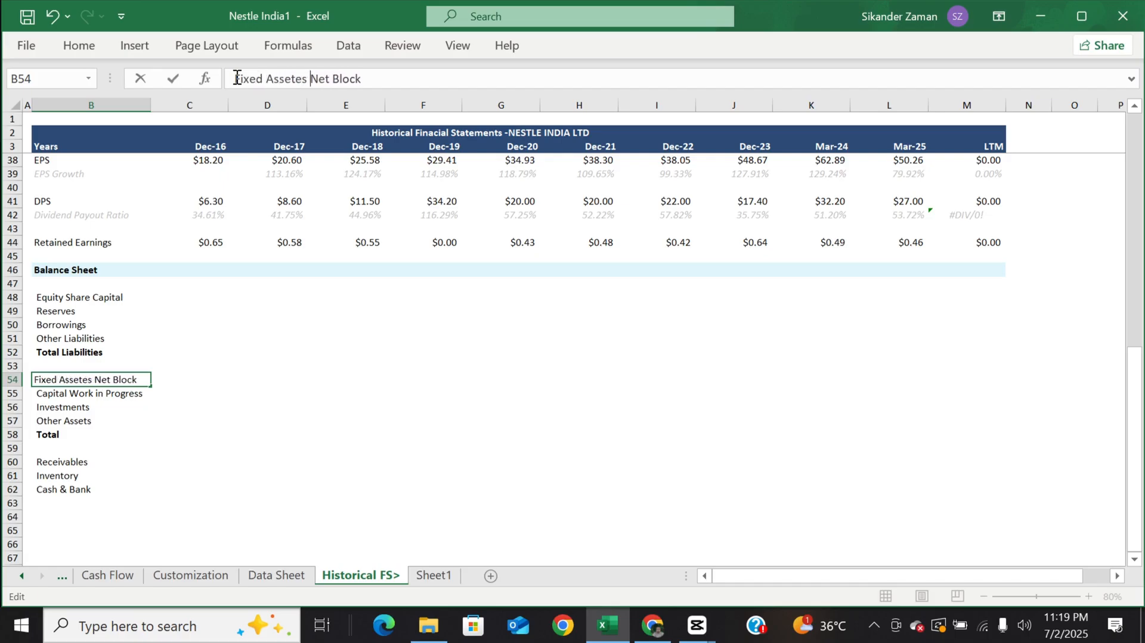
key(BackSpace)
key(BackSpace)
key(BackSpace)
text(s)
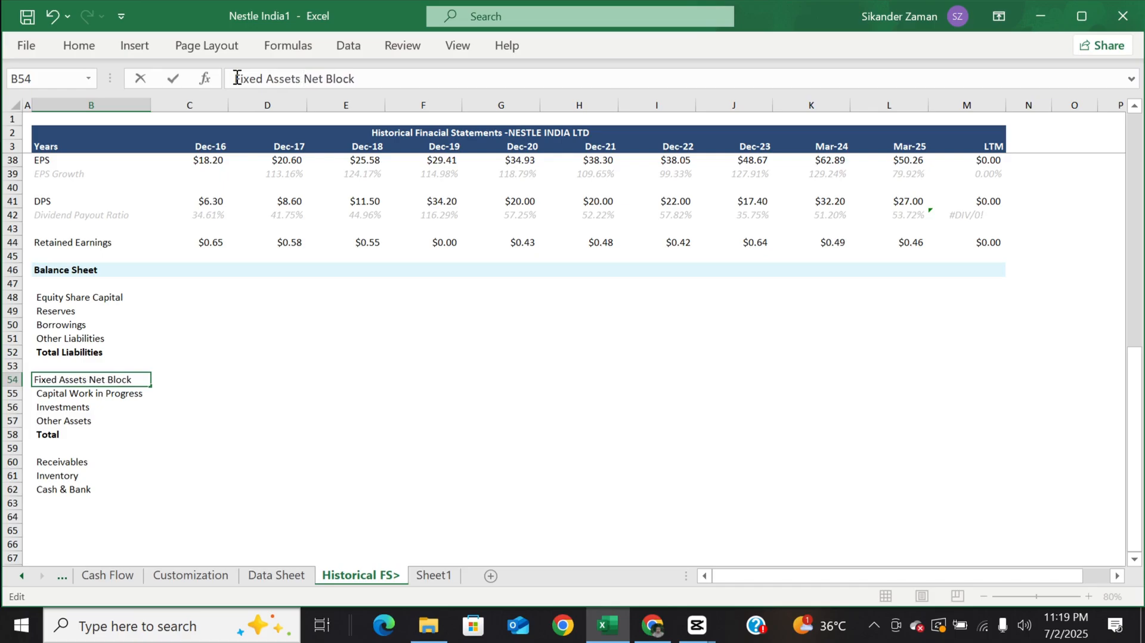
key(Return)
- Rename the second Total label in B58 as "Total Non Current Assets"
key(Down)
key(Down)
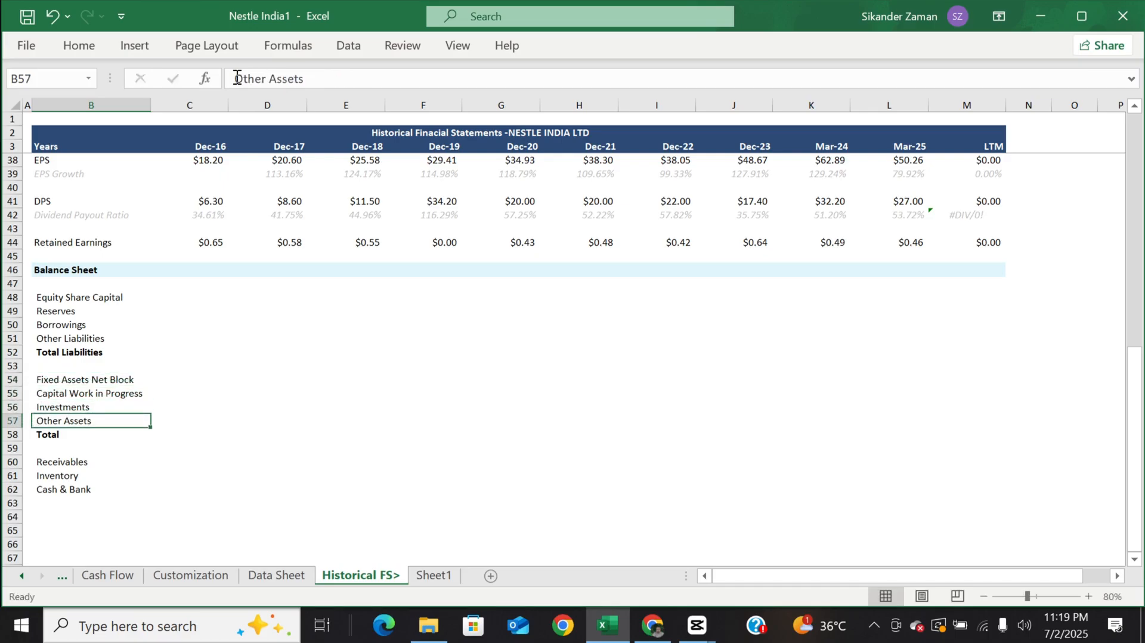
key(Down)
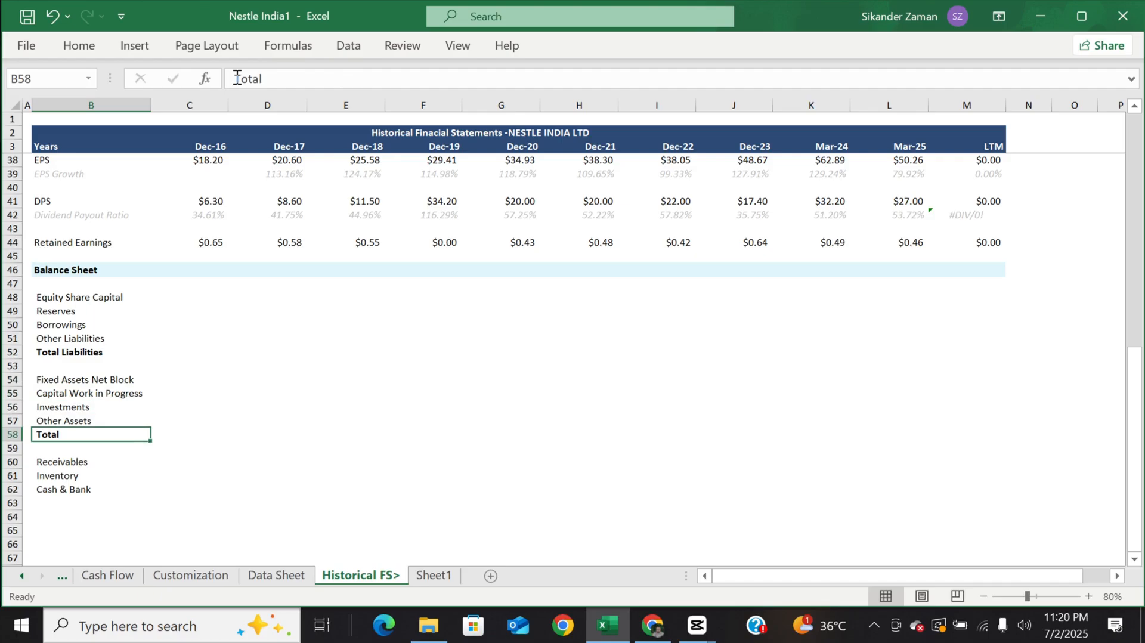
click(320, 80)
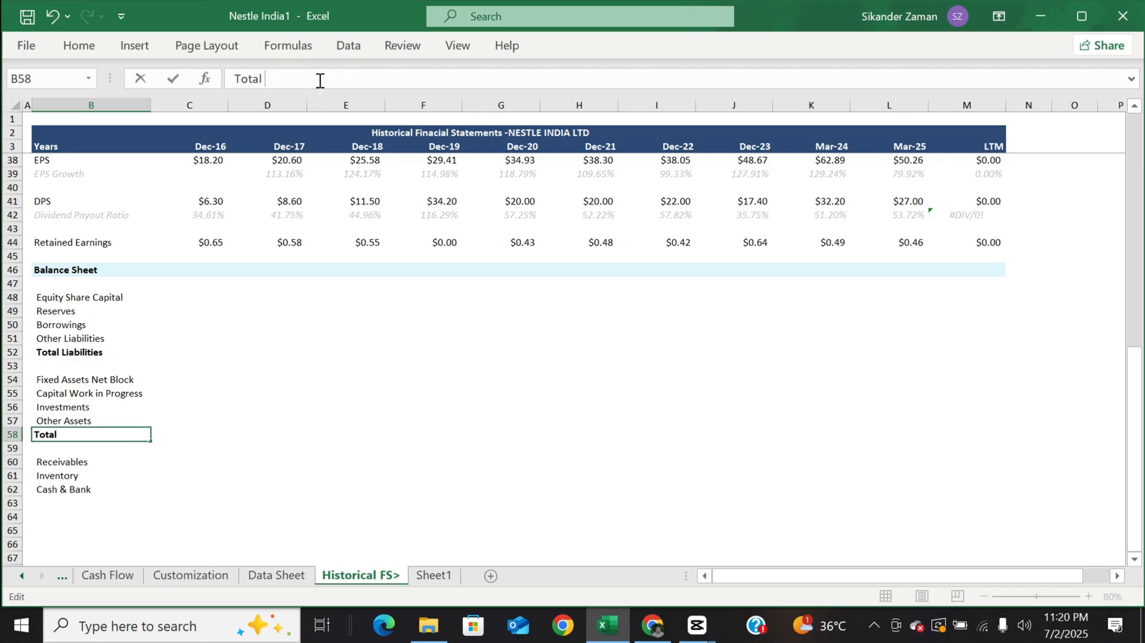
text(Non Cur)
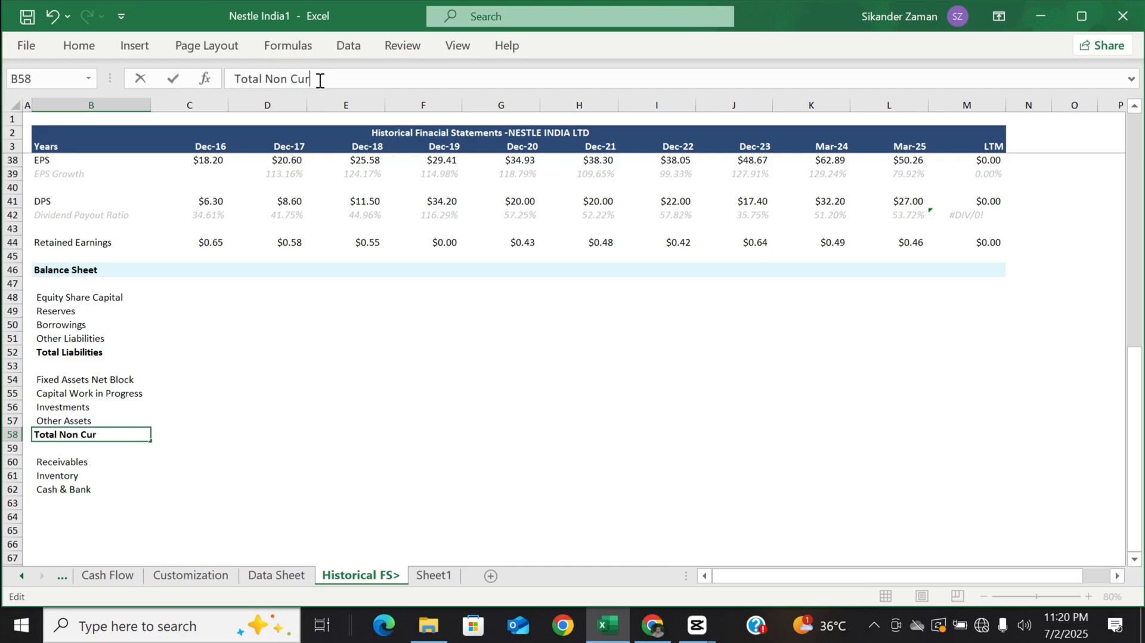
text(rent Asset)
key(Return)
- Add a bold "Total Current Assets" label in B63, directly below Cash & Bank
key(Down)
key(Down)
key(Down)
key(Down)
key(Up)
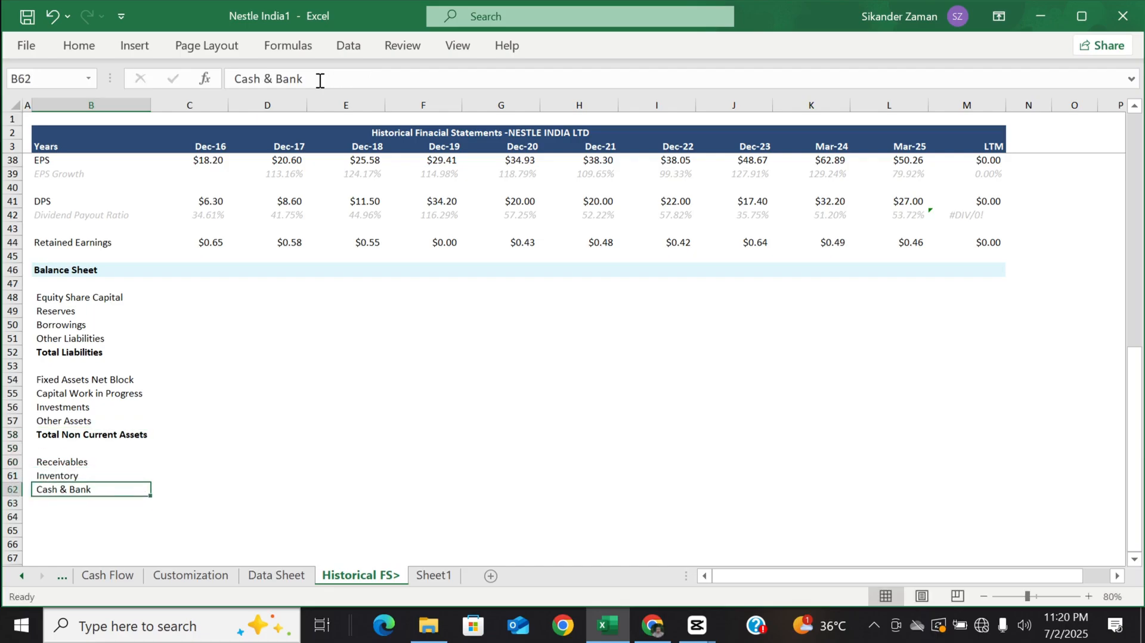
key(Down)
text(T)
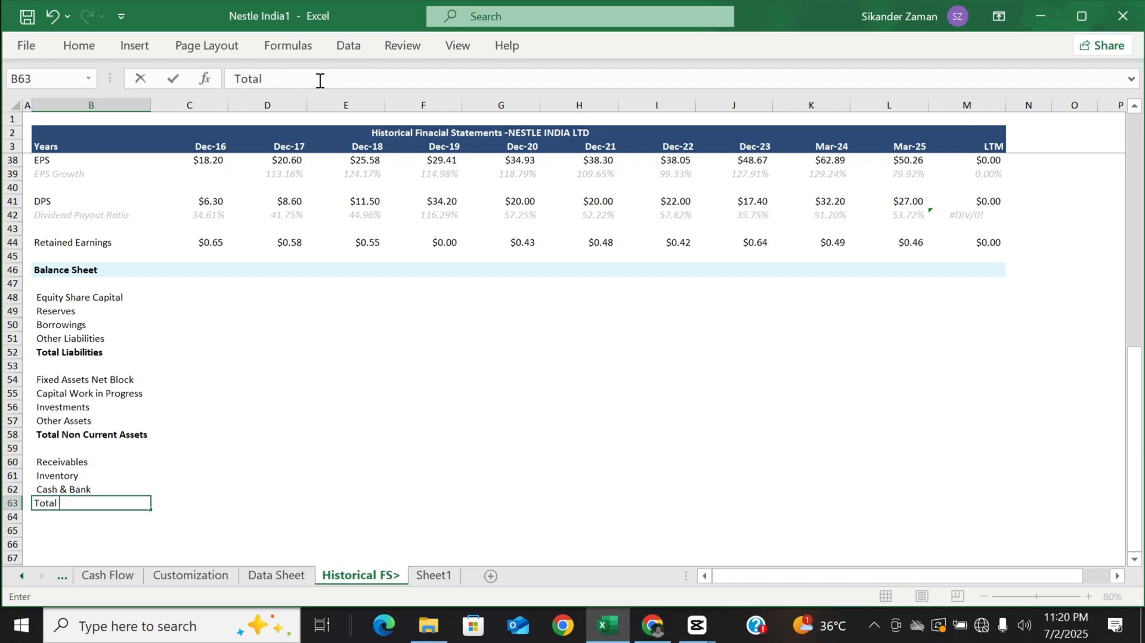
text(otal Current Assets)
key(Return)
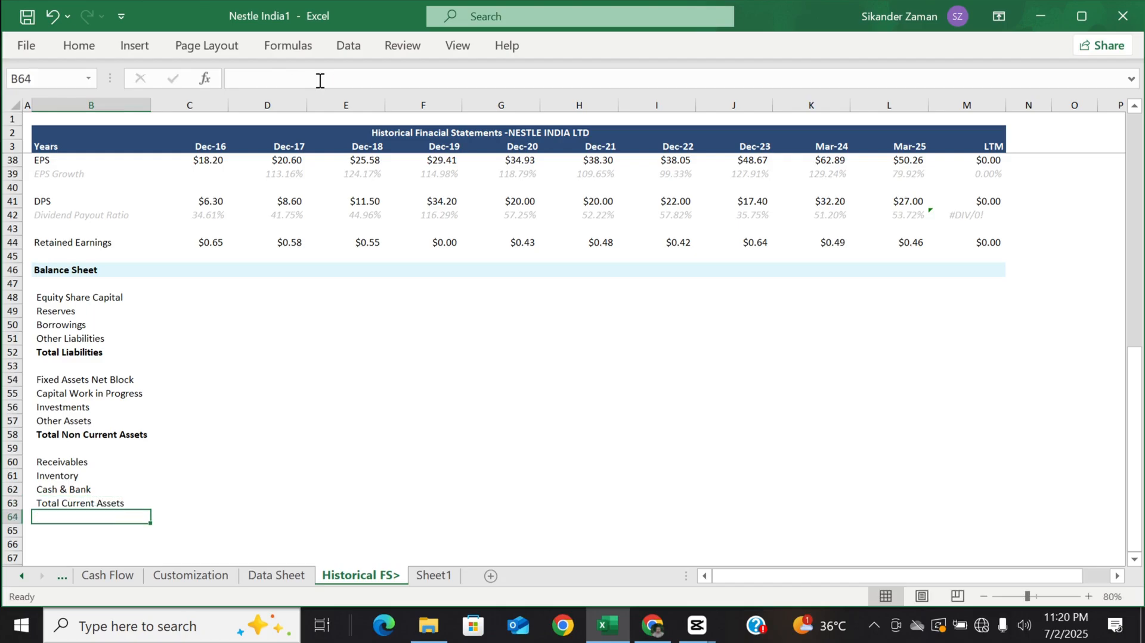
key(Up)
key(ctrl+b)
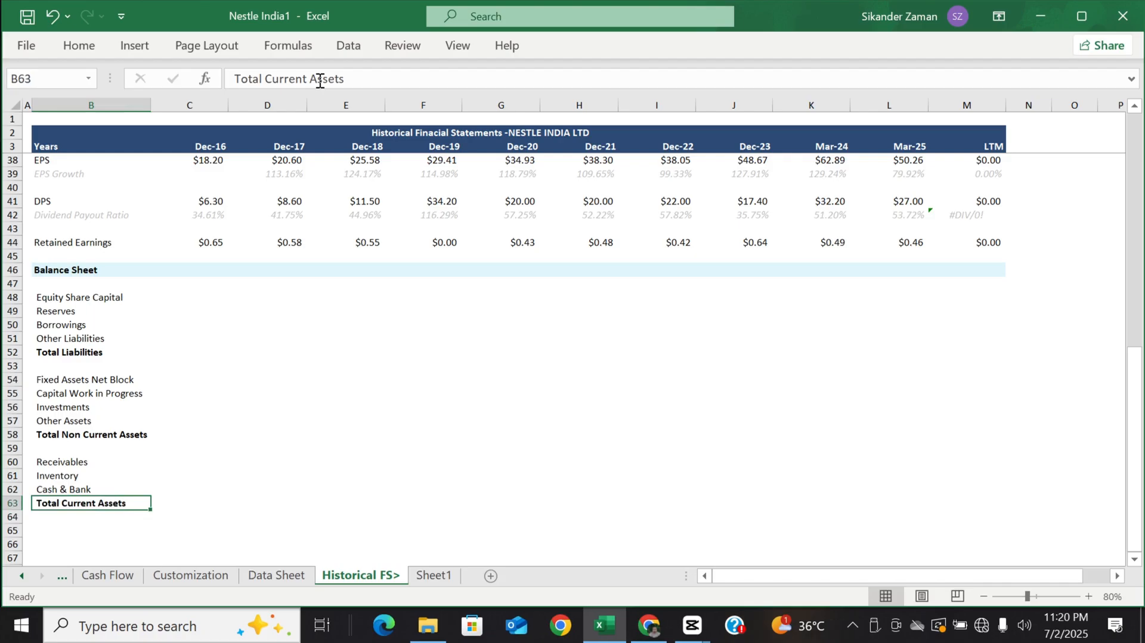
- Enter =IFERROR('Data Sheet'!B57,0) in C48 to bring in the Dec-16 Equity Share Capital
click(195, 291)
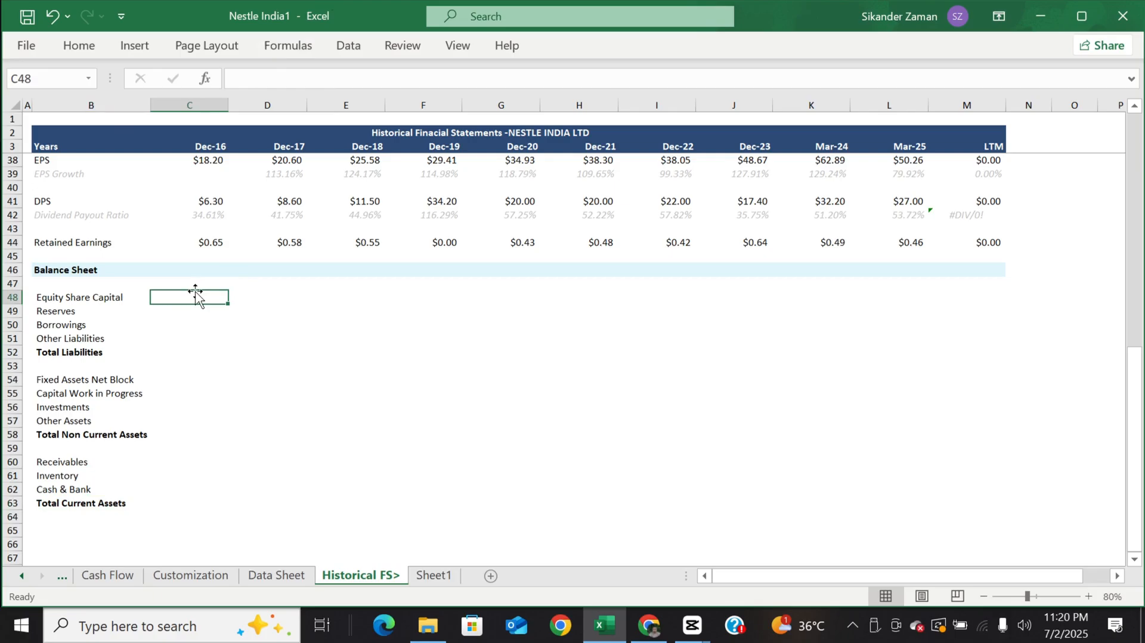
text(=iferror()
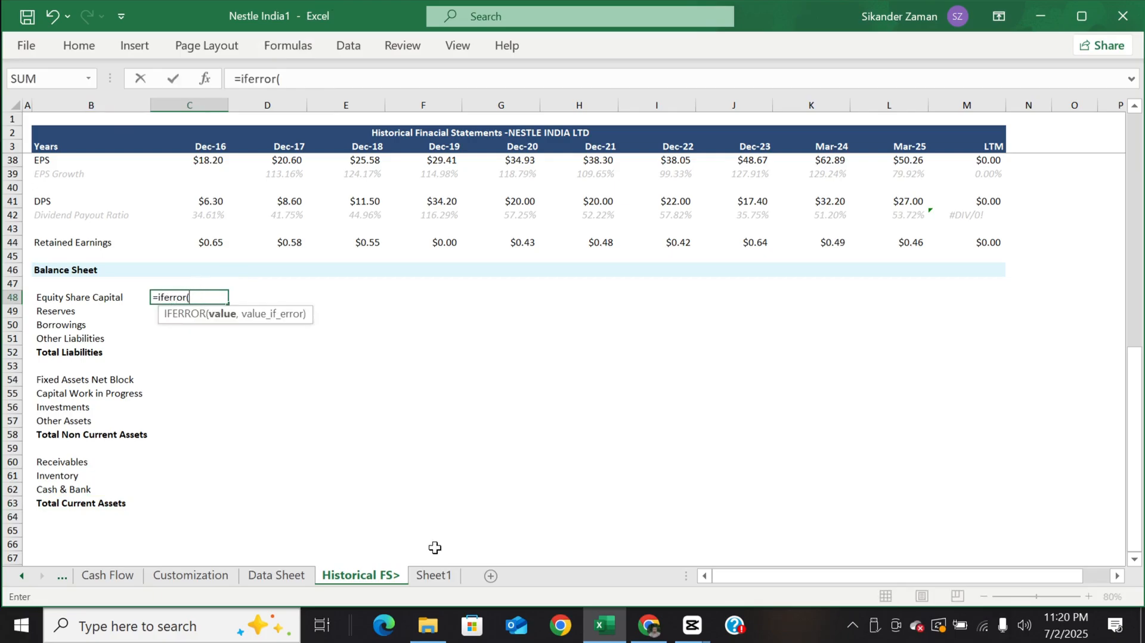
click(288, 576)
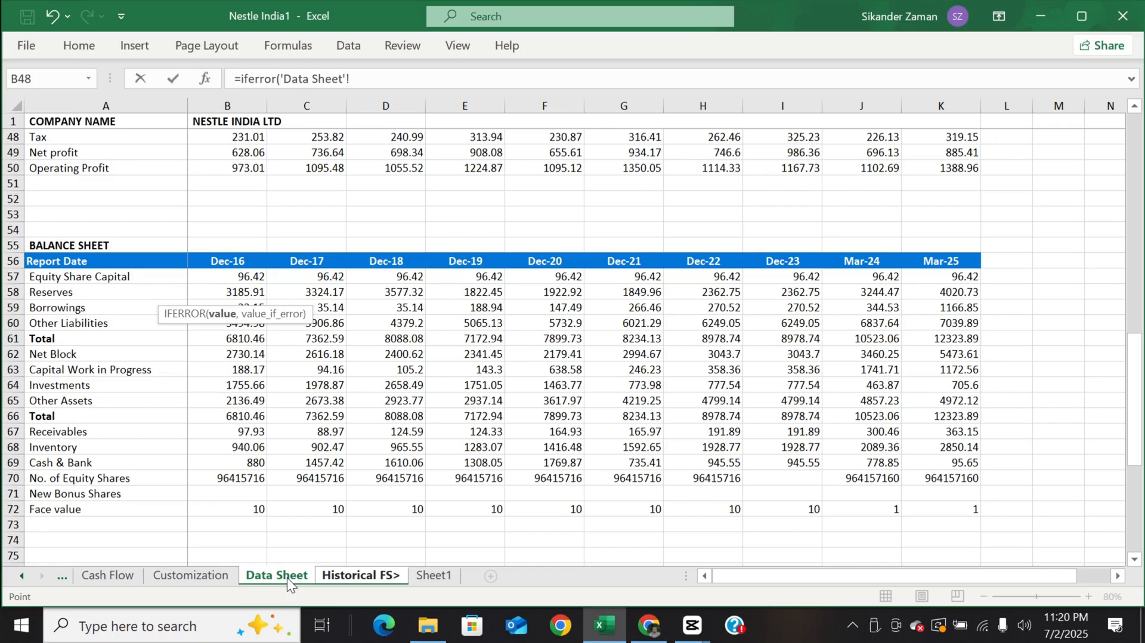
click(252, 277)
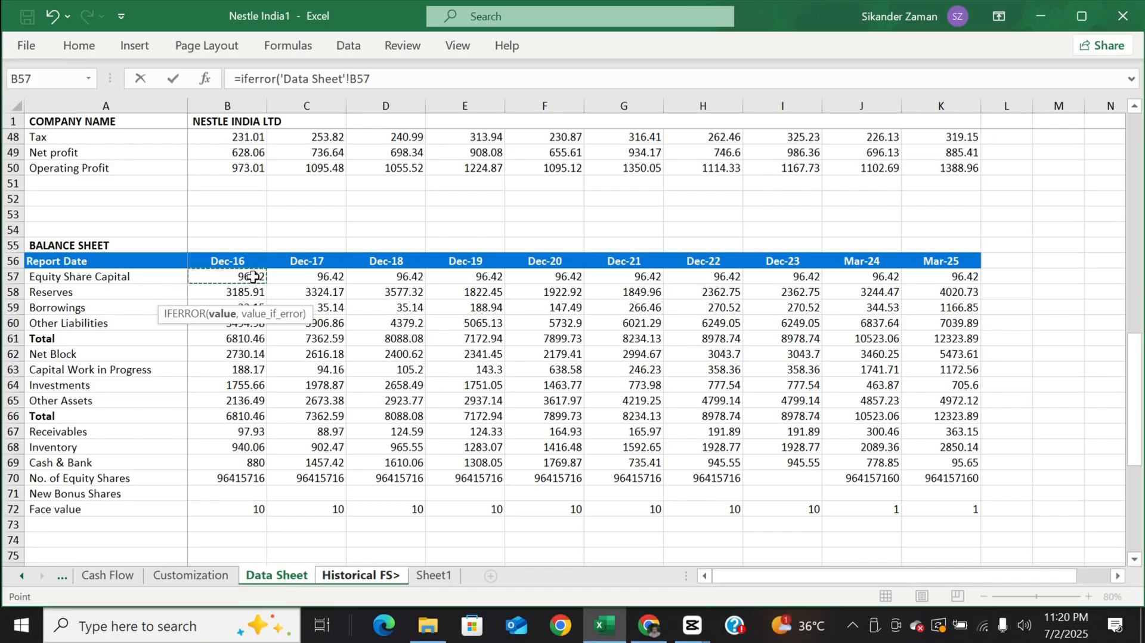
text(,0)
key(Return)
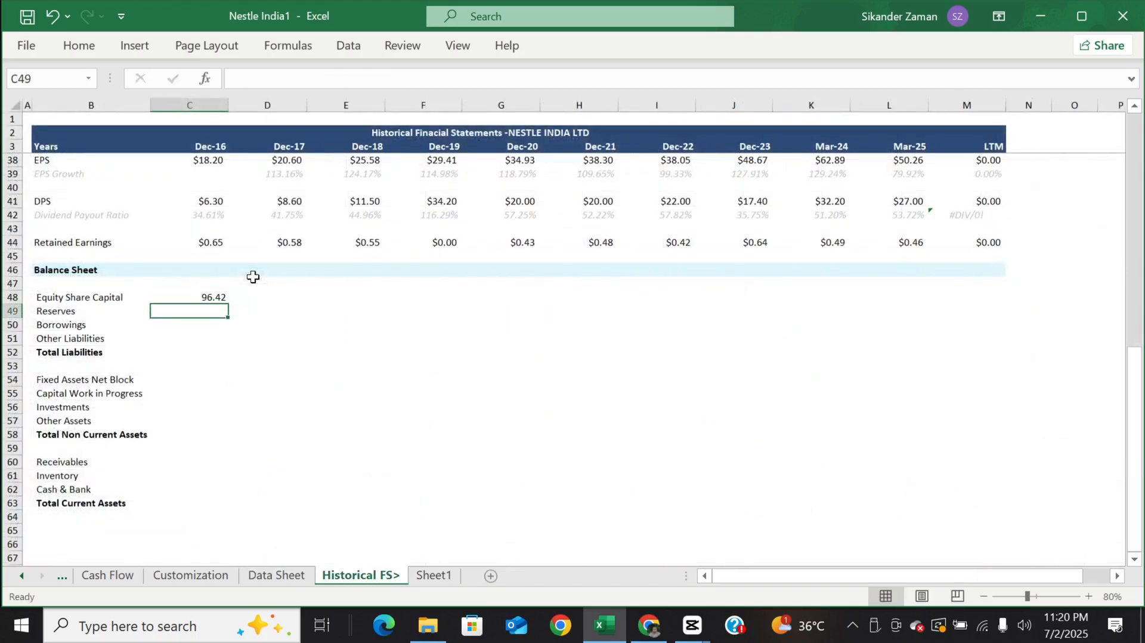
- Copy the C48 formula across C48:L52 to fill Equity Share Capital through Total Liabilities for Dec-16 to Mar-25
key(Up)
key(ctrl+c)
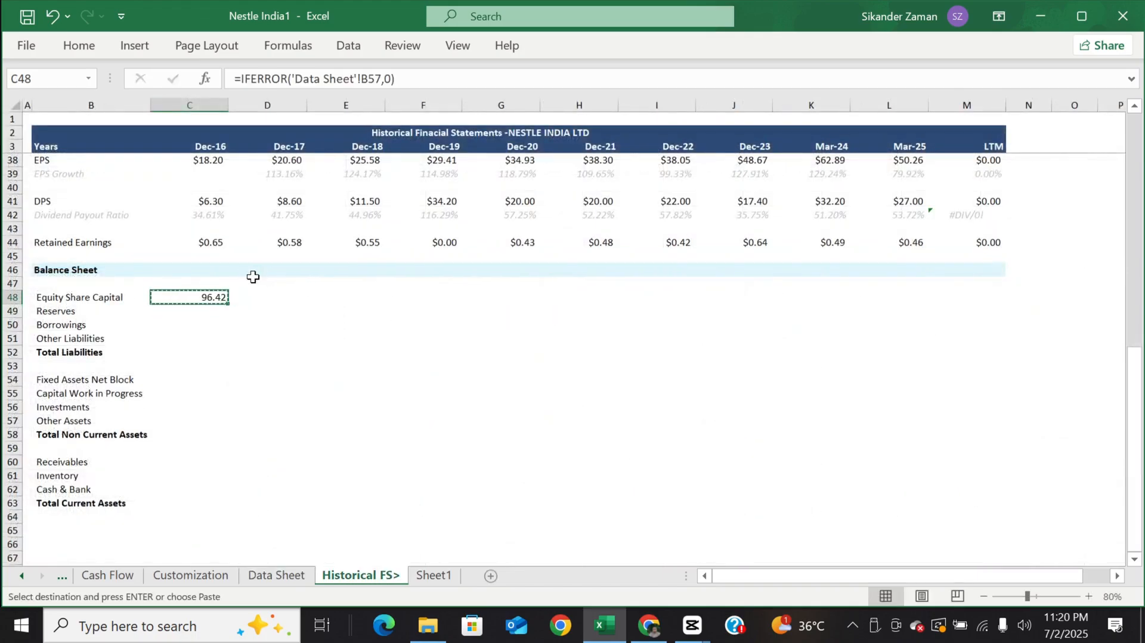
key(shift+Right)
key(shift+Right)
key(shift+Right)
key(shift+Right)
key(shift+Right)
key(shift+Right)
key(shift+Right)
key(shift+Right)
key(shift+Right)
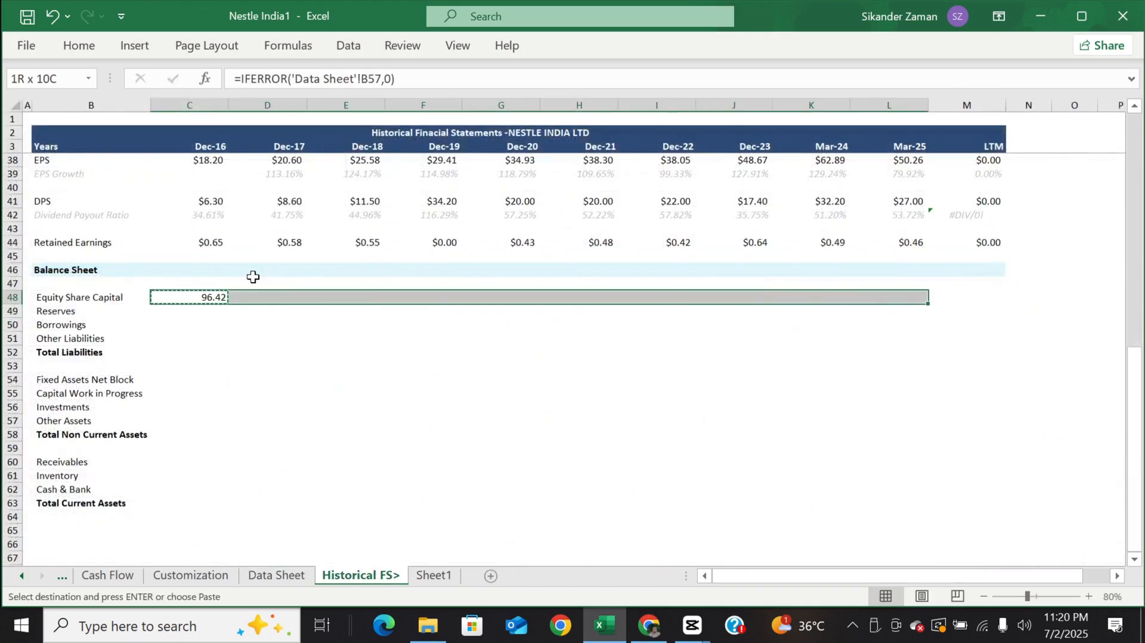
key(shift+Down)
key(shift+Down)
key(shift+Down)
key(shift+Down)
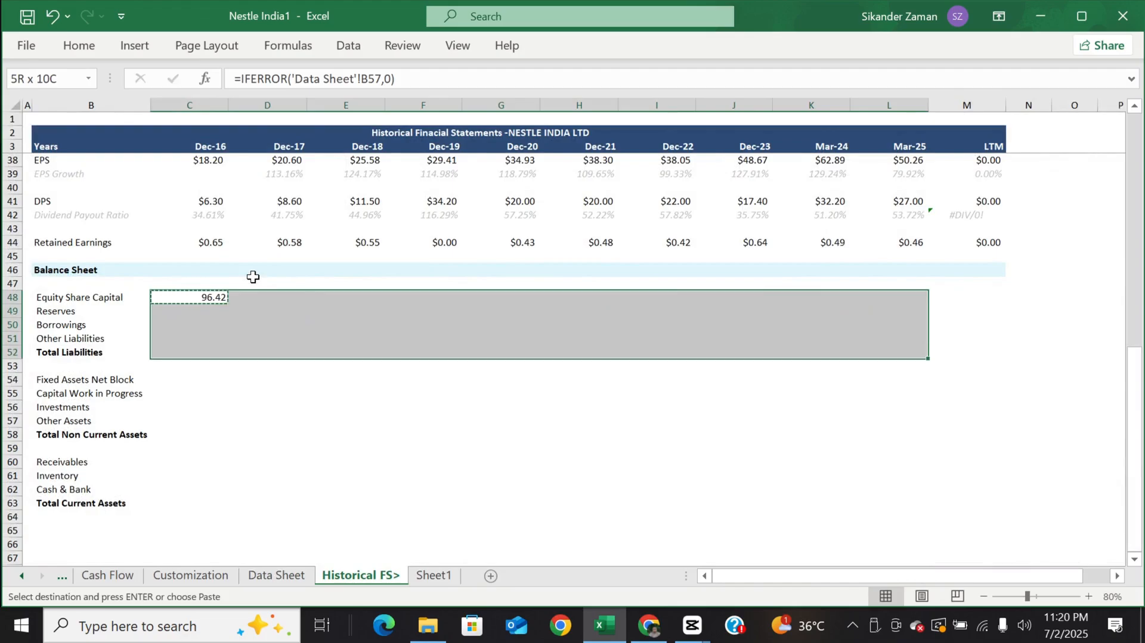
key(Return)
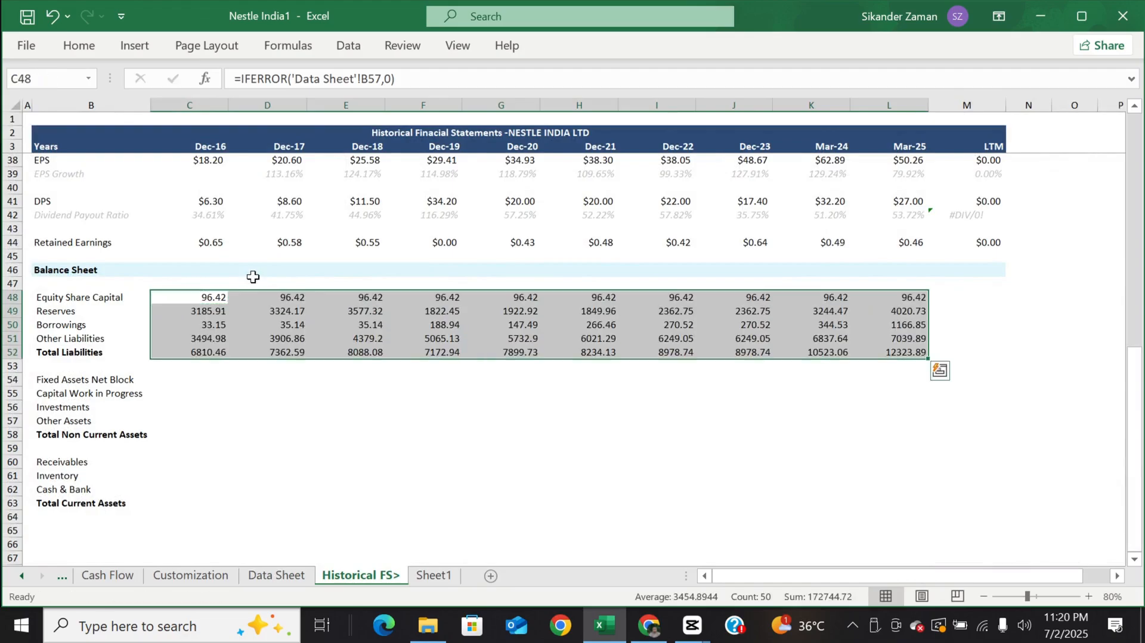
- Apply only the formatting of the Retained Earnings cell C44 to the liabilities figures in C48:L52
key(Up)
key(Up)
key(Up)
key(Up)
key(ctrl+c)
key(Down)
key(Down)
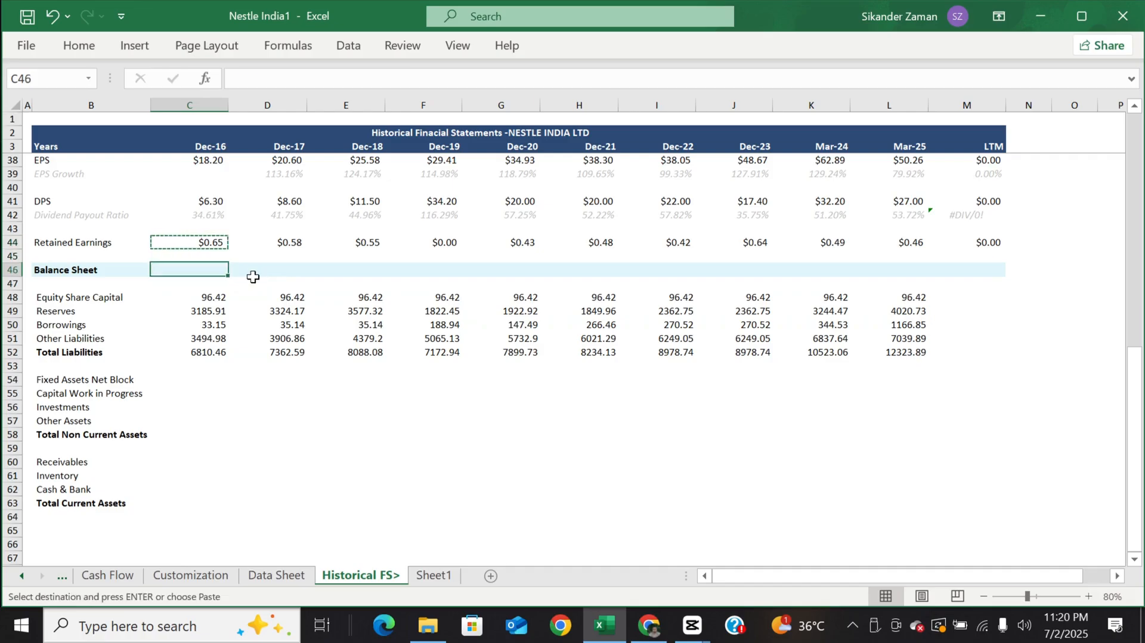
key(Down)
key(Down)
key(shift+Right)
key(shift+Right)
key(shift+Right)
key(shift+Right)
key(shift+Right)
key(shift+Right)
key(shift+Right)
key(shift+Right)
key(shift+Right)
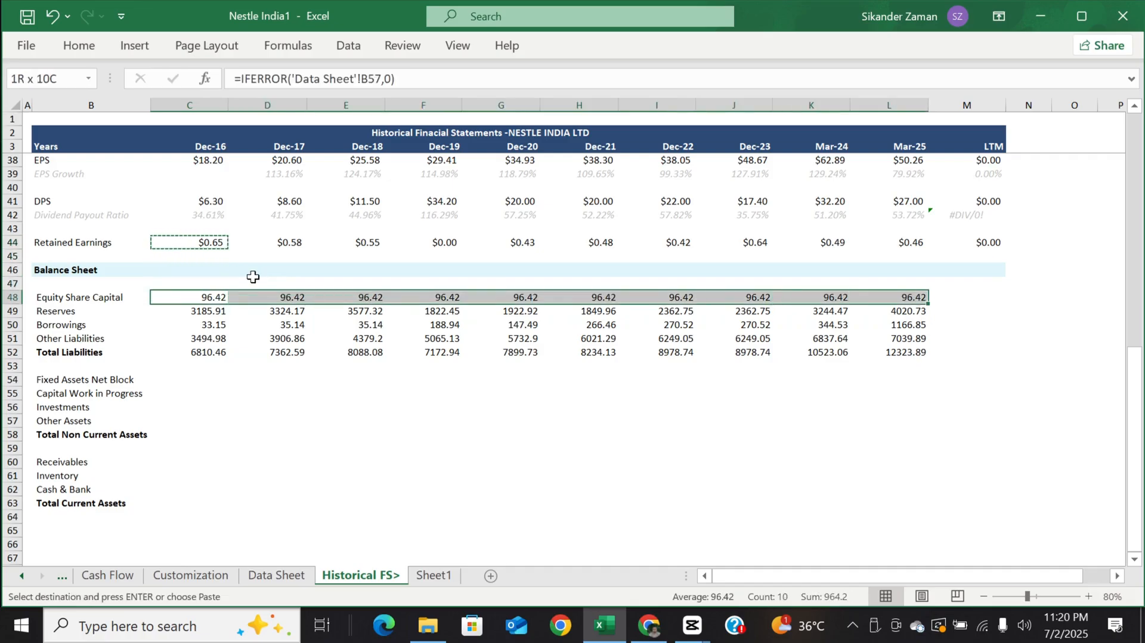
key(ctrl+v)
key(shift+Down)
key(shift+Down)
key(shift+Down)
key(shift+Down)
key(ctrl+v)
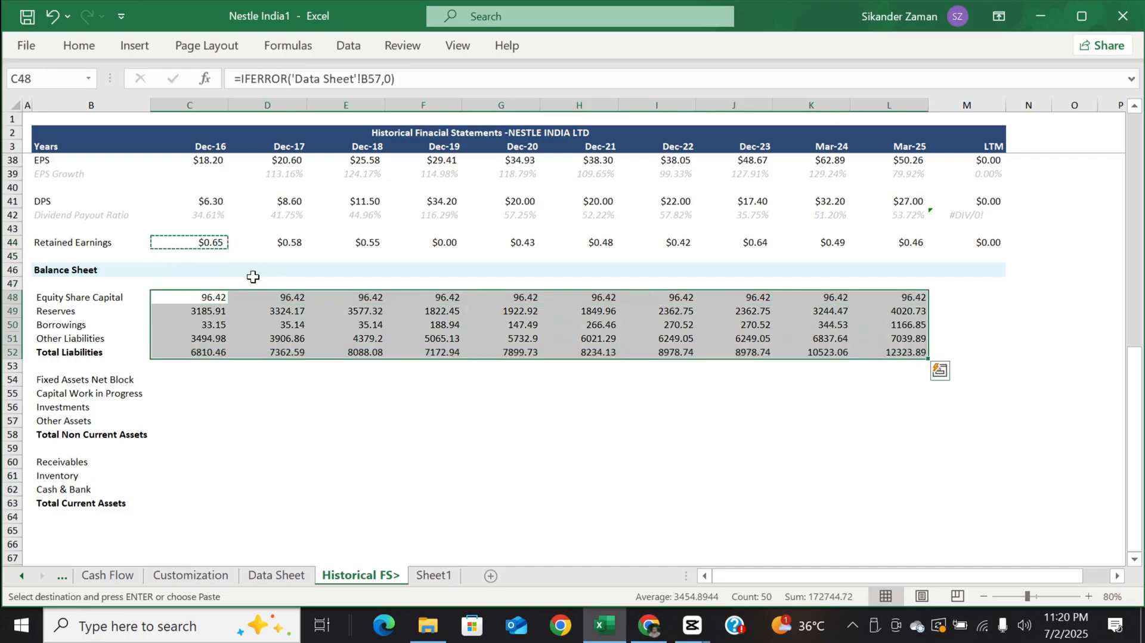
key(ctrl+alt+v)
key(Down)
key(Down)
key(Down)
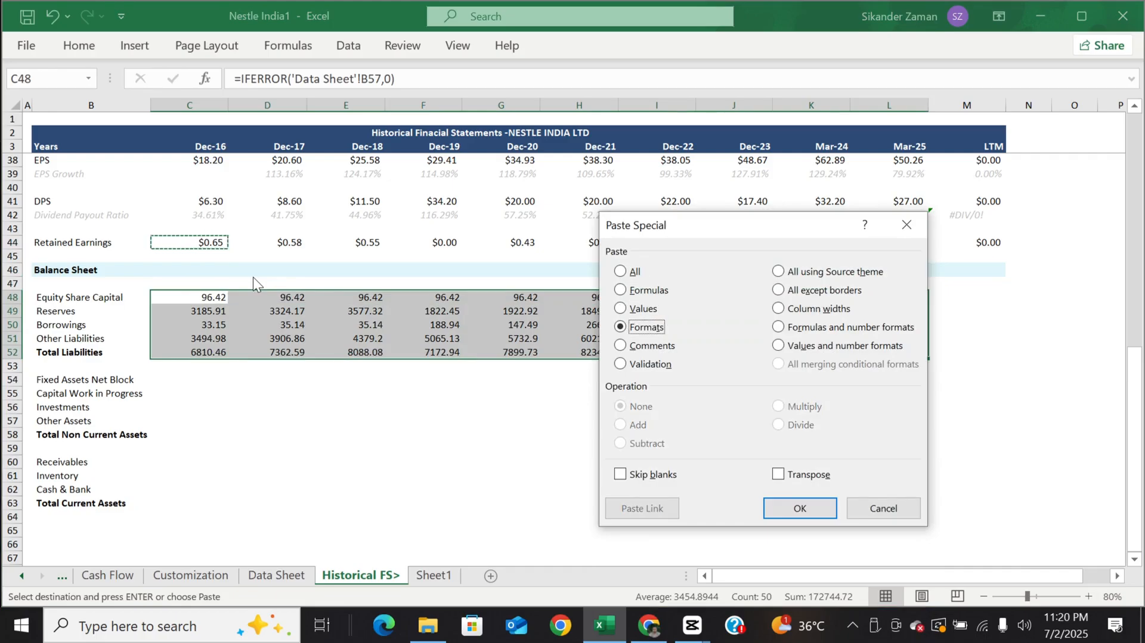
key(Return)
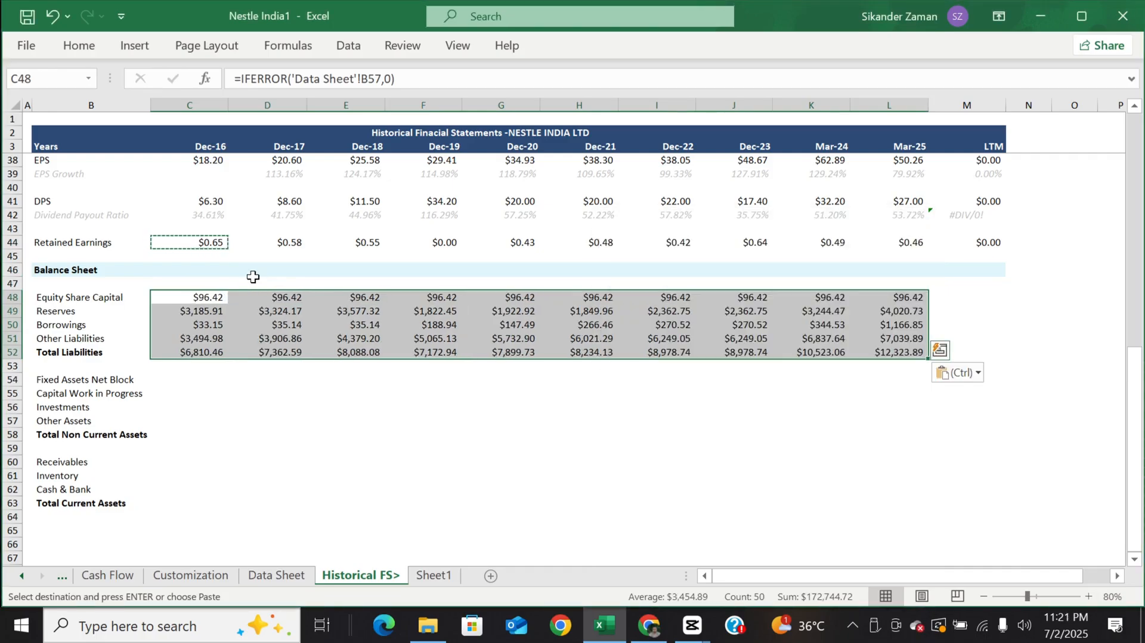
click(550, 396)
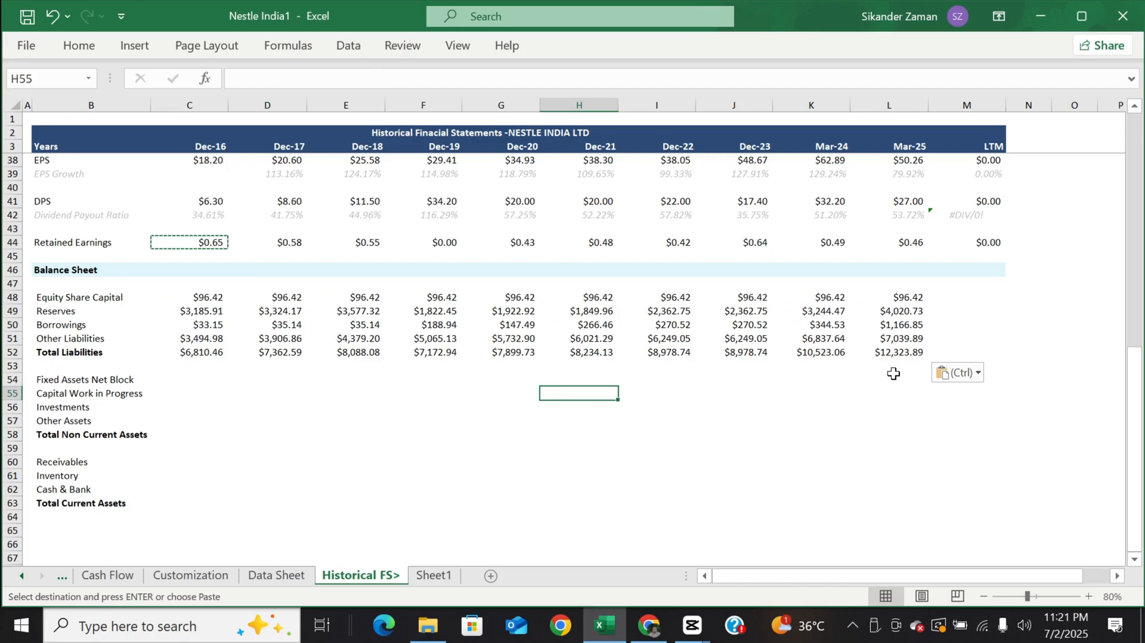
- Enter =IFERROR('Data Sheet'!B62,0) in C54 to bring in the Dec-16 Fixed Assets Net Block
click(281, 573)
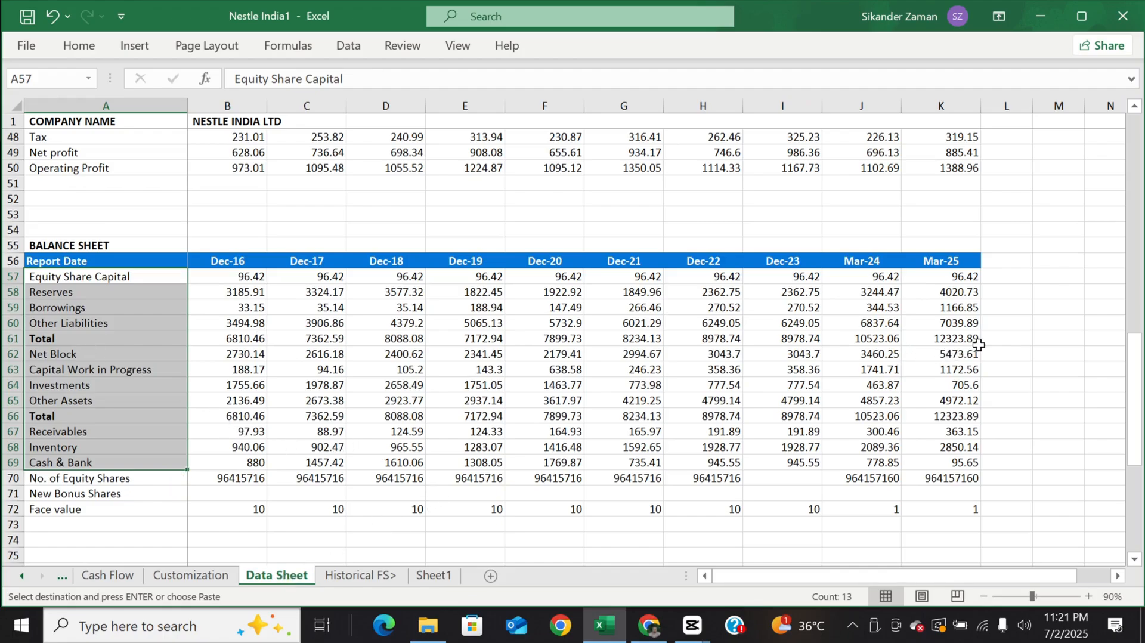
click(371, 576)
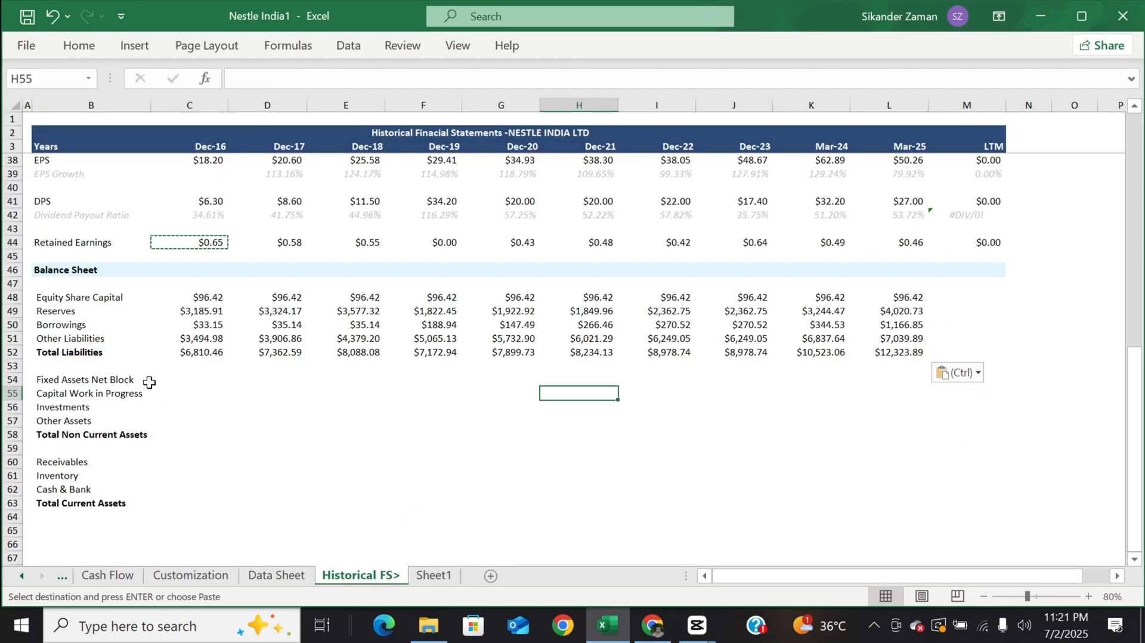
click(189, 379)
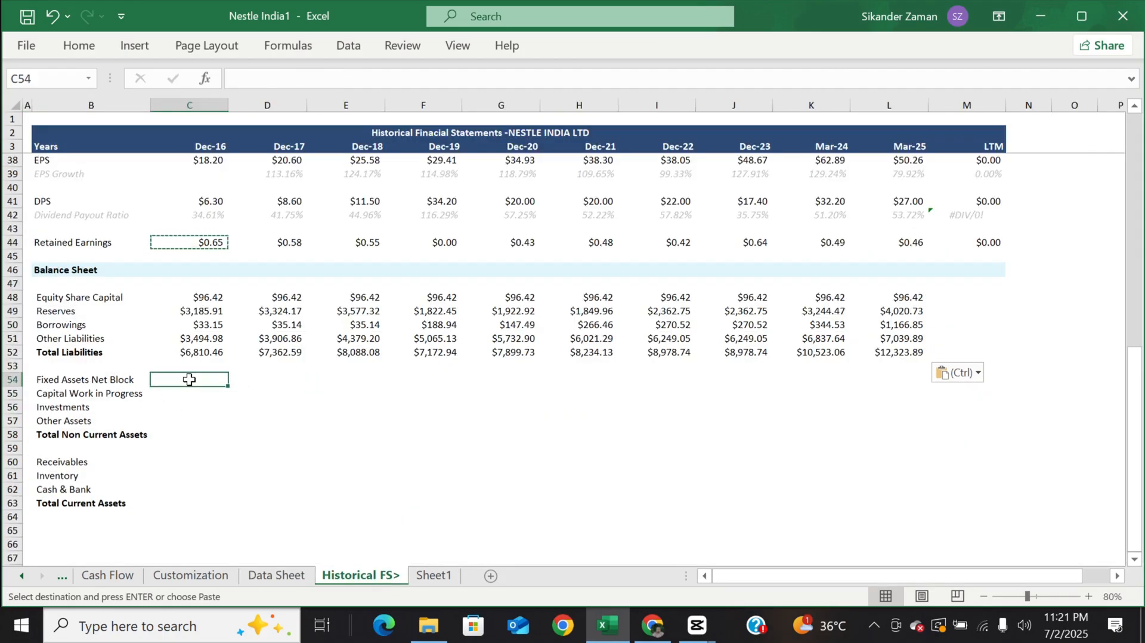
text(=)
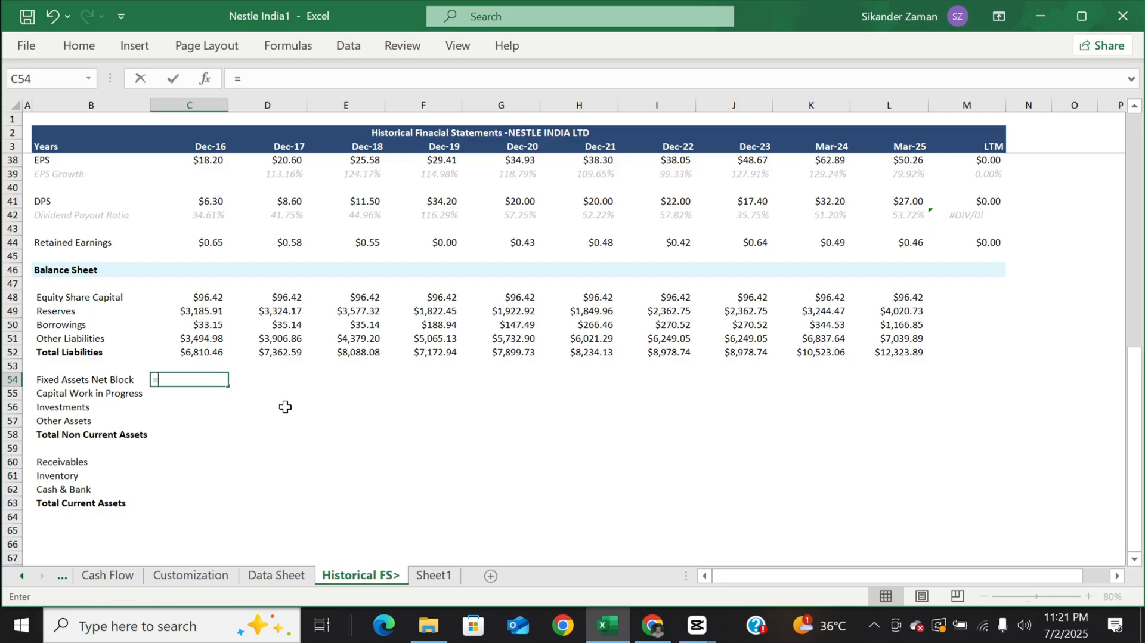
text(iferror()
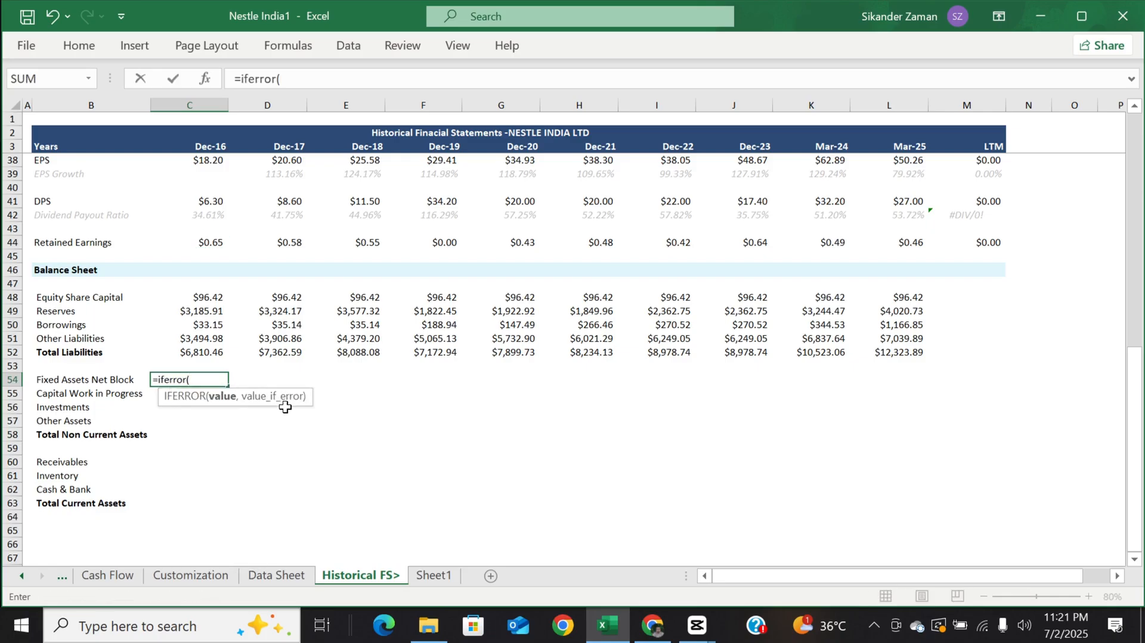
click(277, 576)
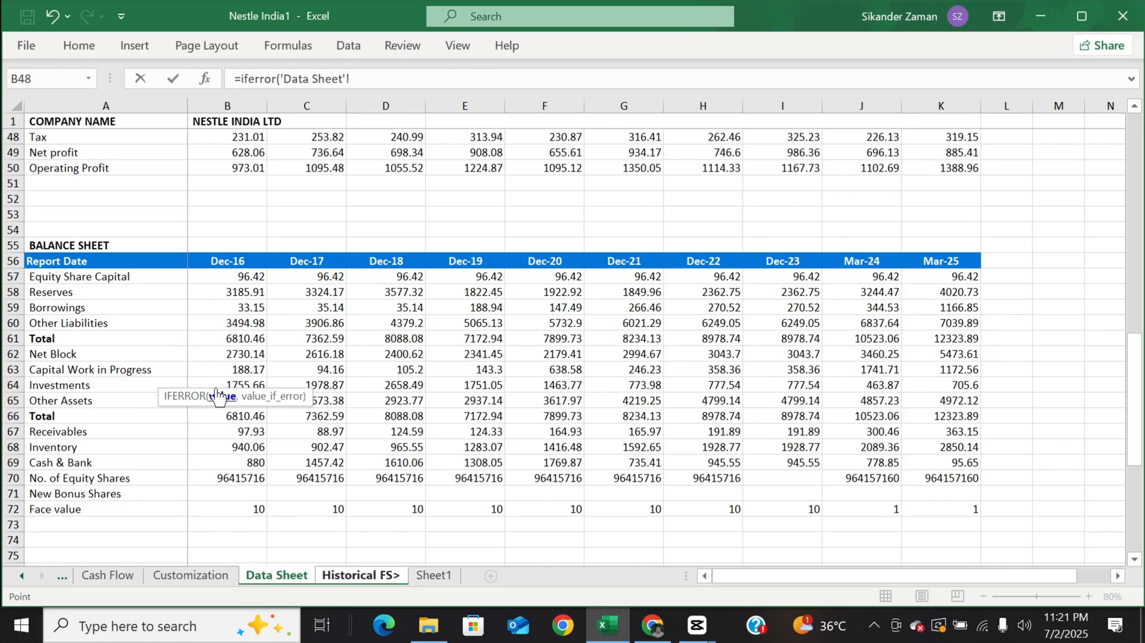
click(256, 354)
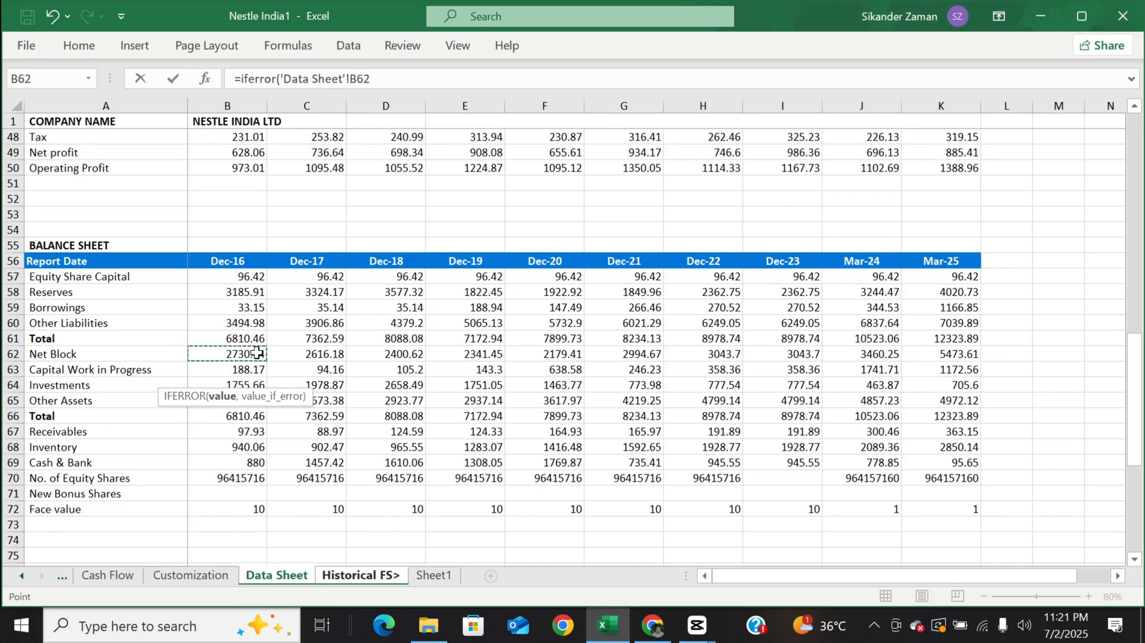
text(,0)
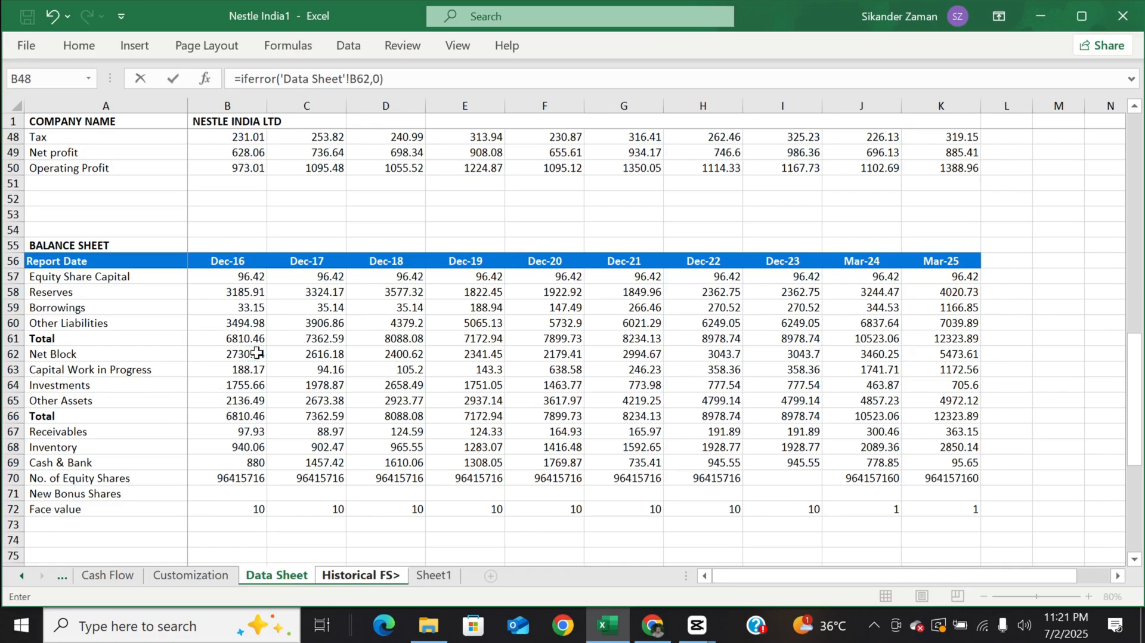
key(Return)
- Copy the C54 formula across C54:L56 to fill Fixed Assets Net Block through Investments for Dec-16 to Mar-25
key(ctrl+c)
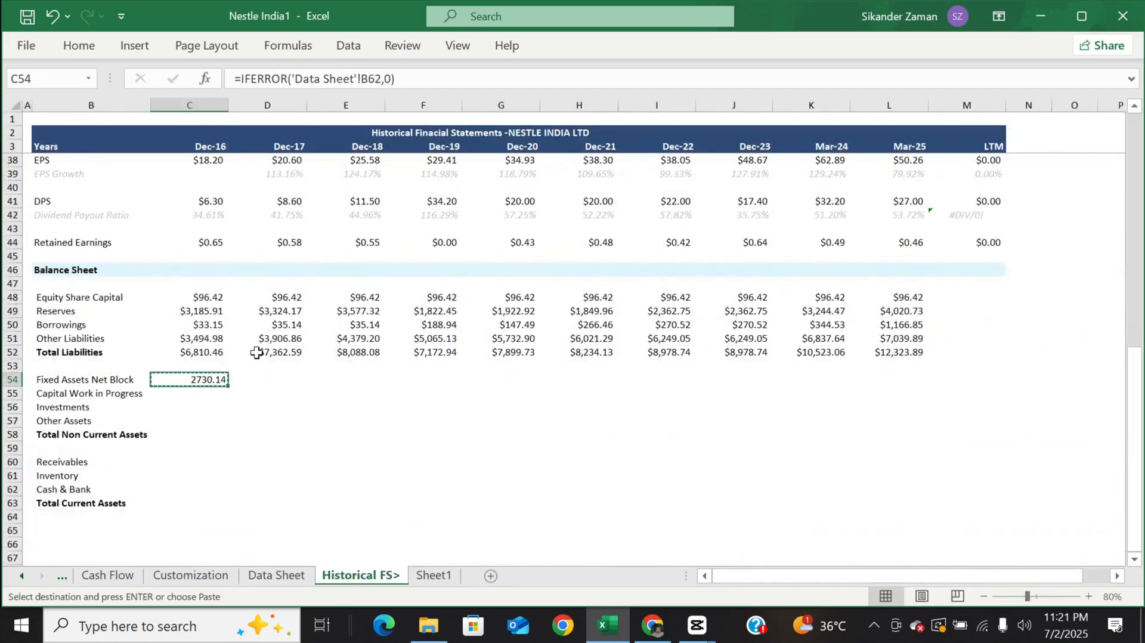
key(shift+Right)
key(shift+Right)
key(shift+Right)
key(shift+Right)
key(shift+Right)
key(shift+Right)
key(shift+Right)
key(shift+Right)
key(shift+Right)
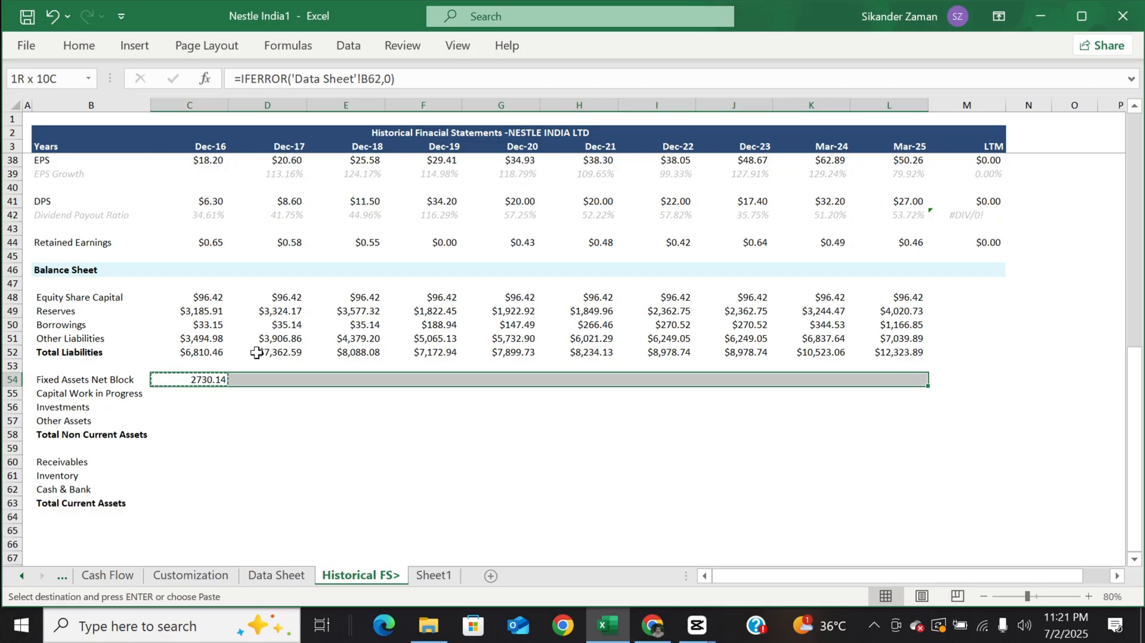
key(shift+Down)
key(shift+Down)
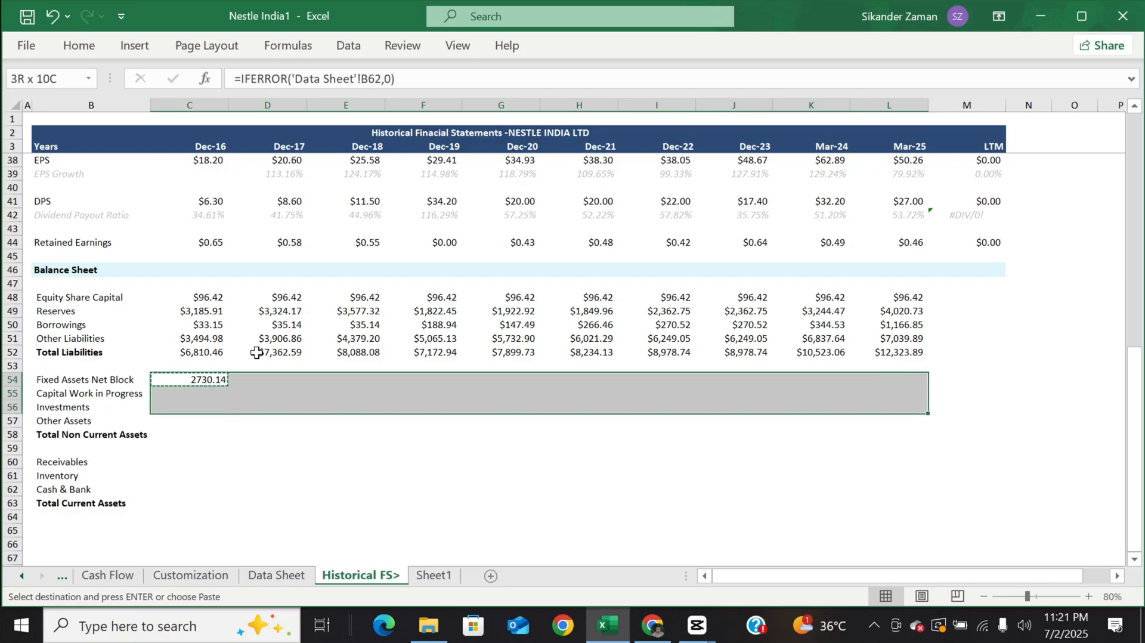
key(ctrl+v)
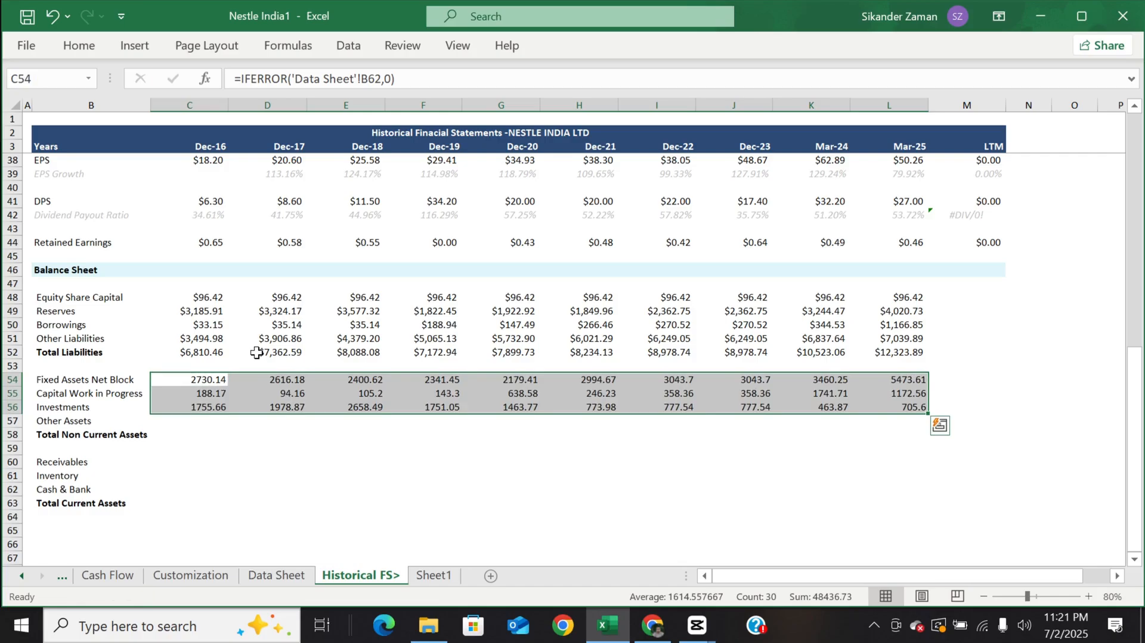
- Enter =IFERROR('Data Sheet'!B65-SUM('Data Sheet'!B67:B69),0) in C57 for Dec-16 Other Assets excluding receivables, inventory and cash
key(Down)
key(Down)
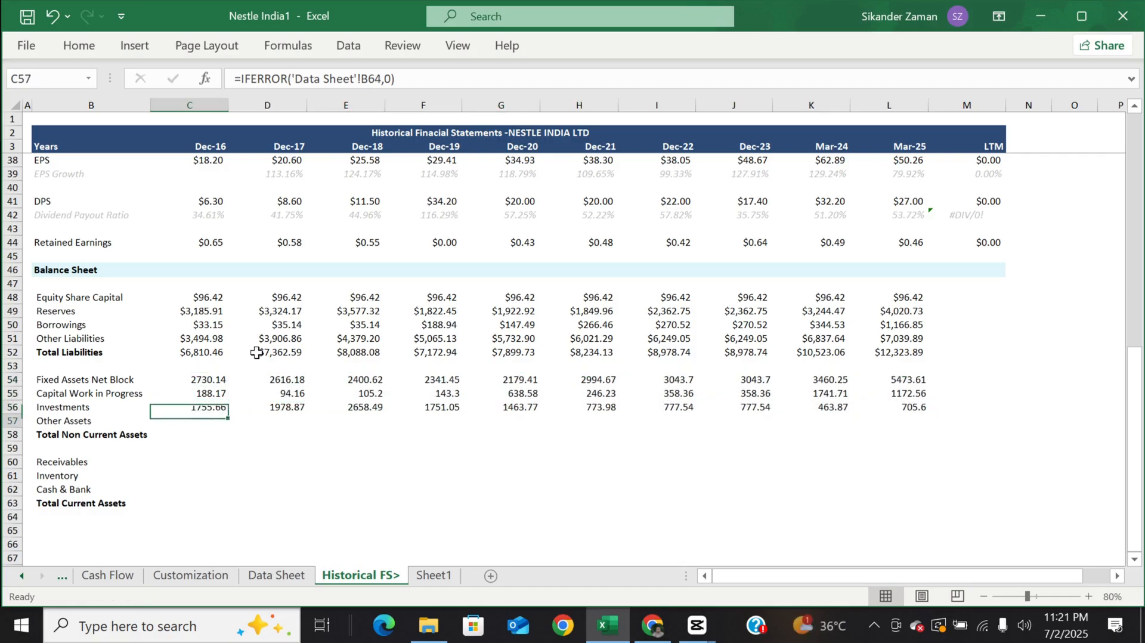
key(Down)
text(=)
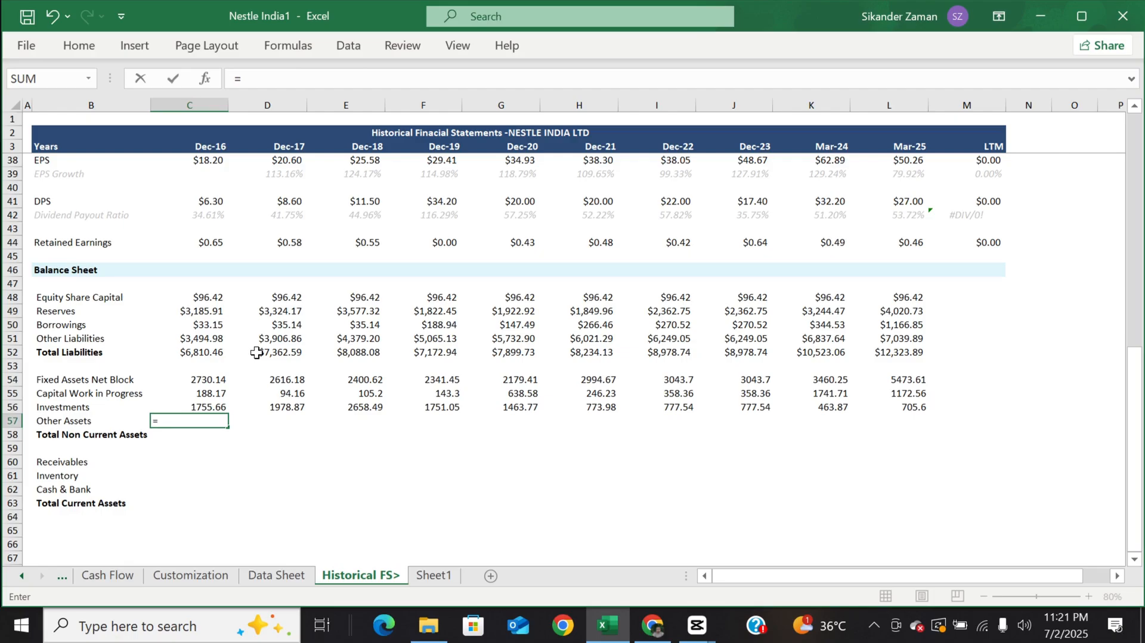
text(iferro)
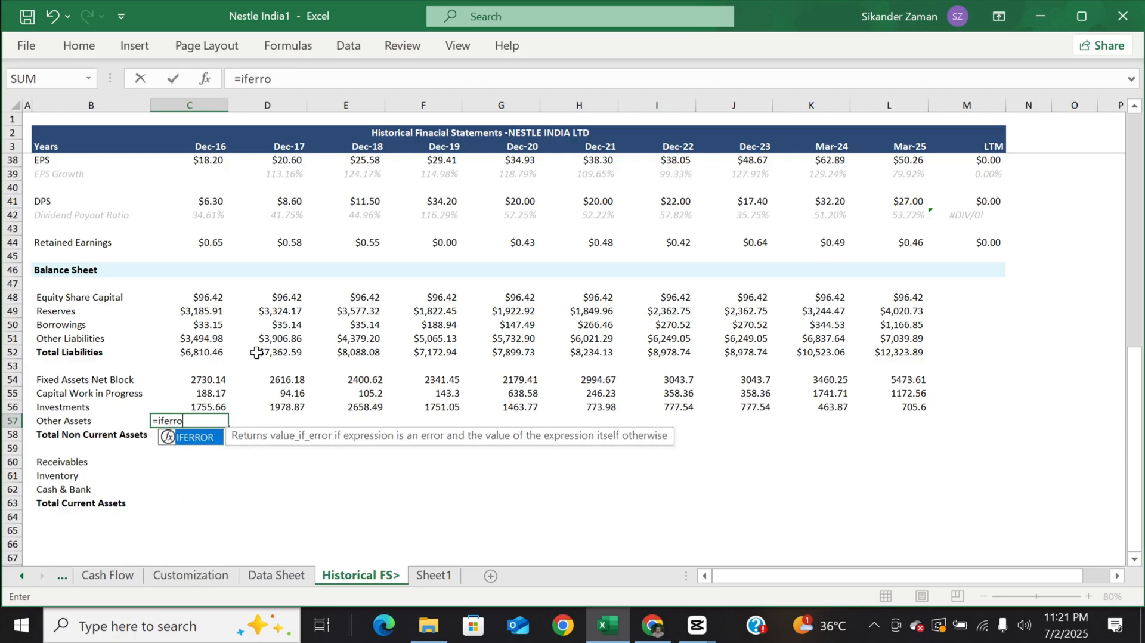
text(r()
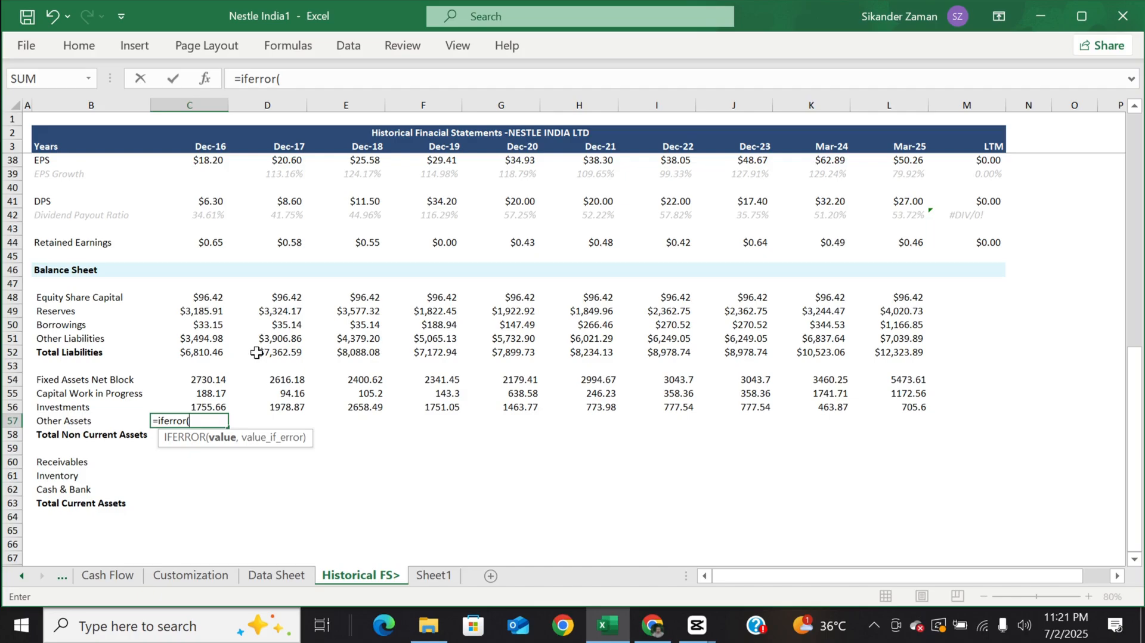
click(288, 576)
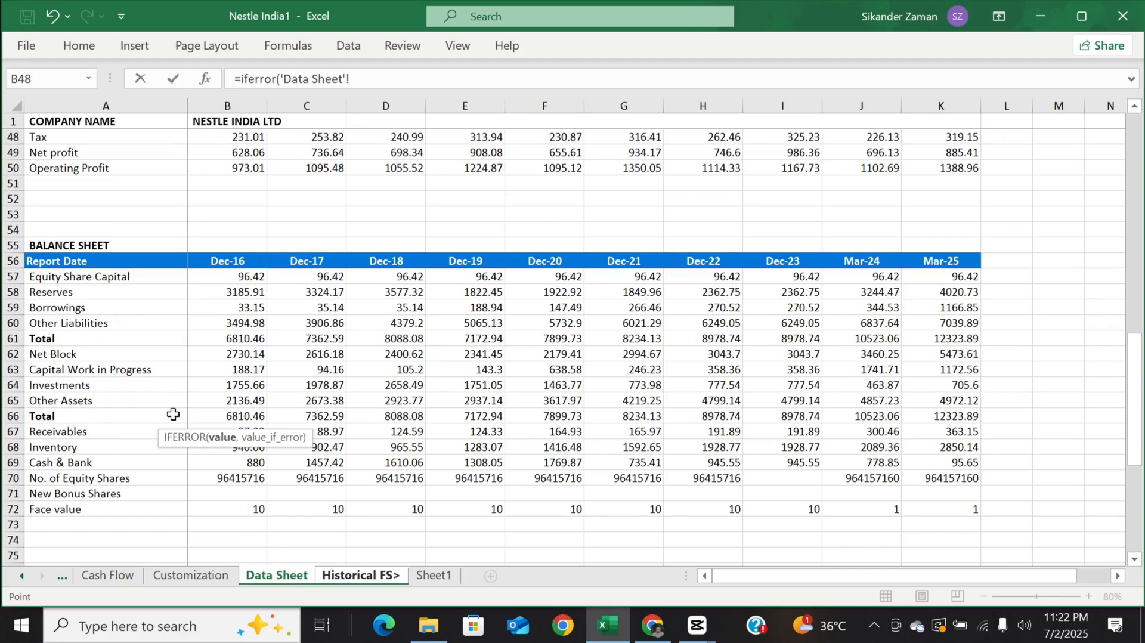
click(243, 403)
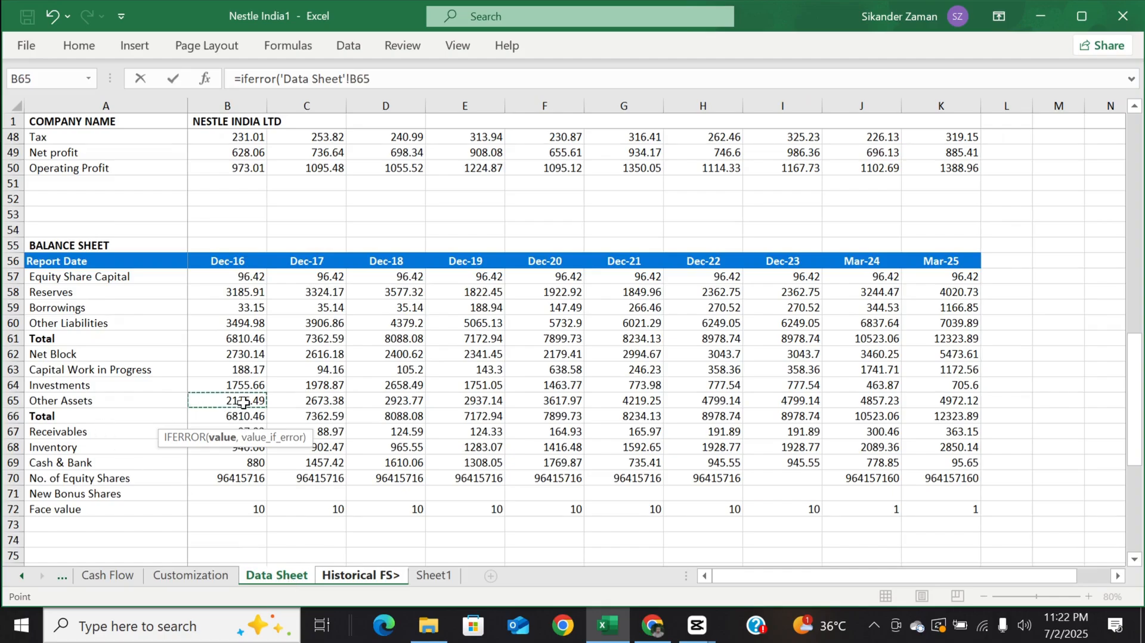
text(-sum)
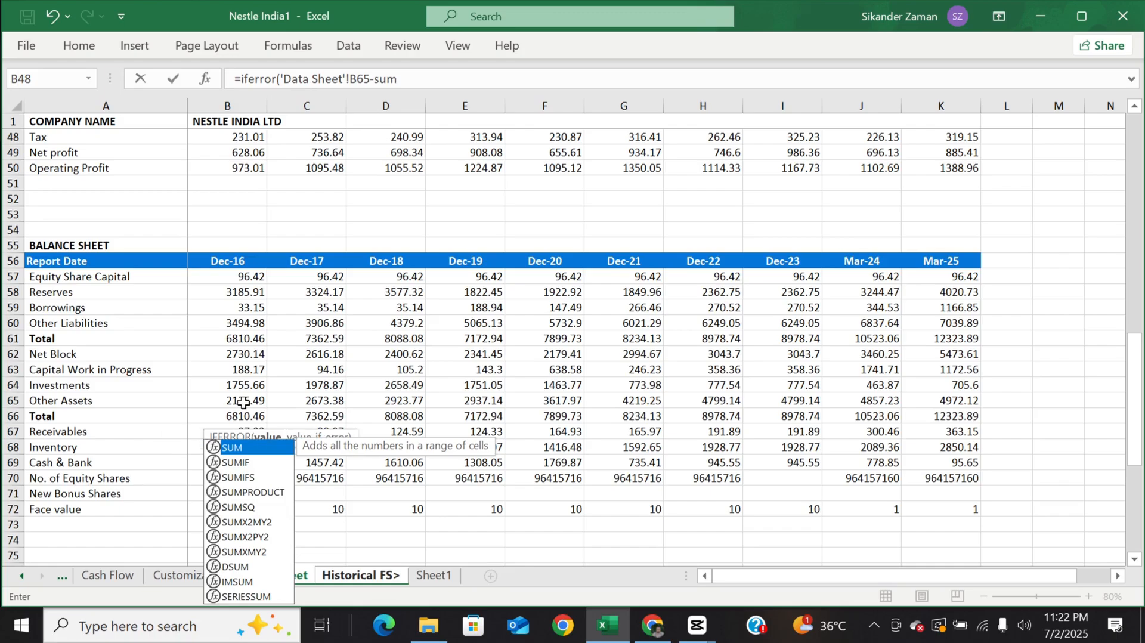
text(()
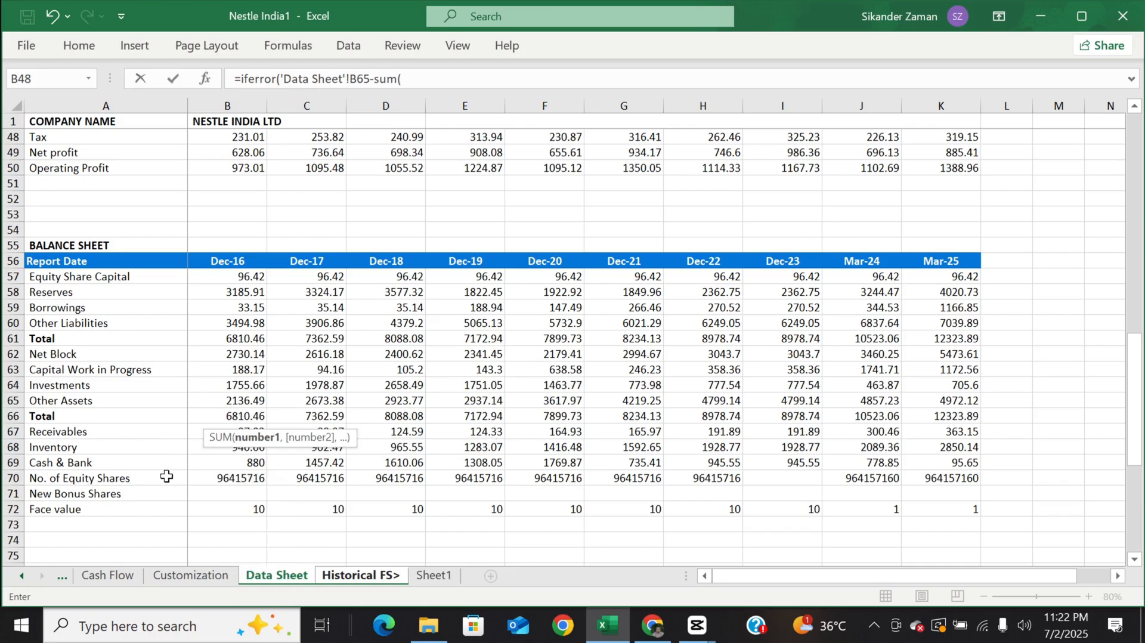
scroll(242, 464, down, 1)
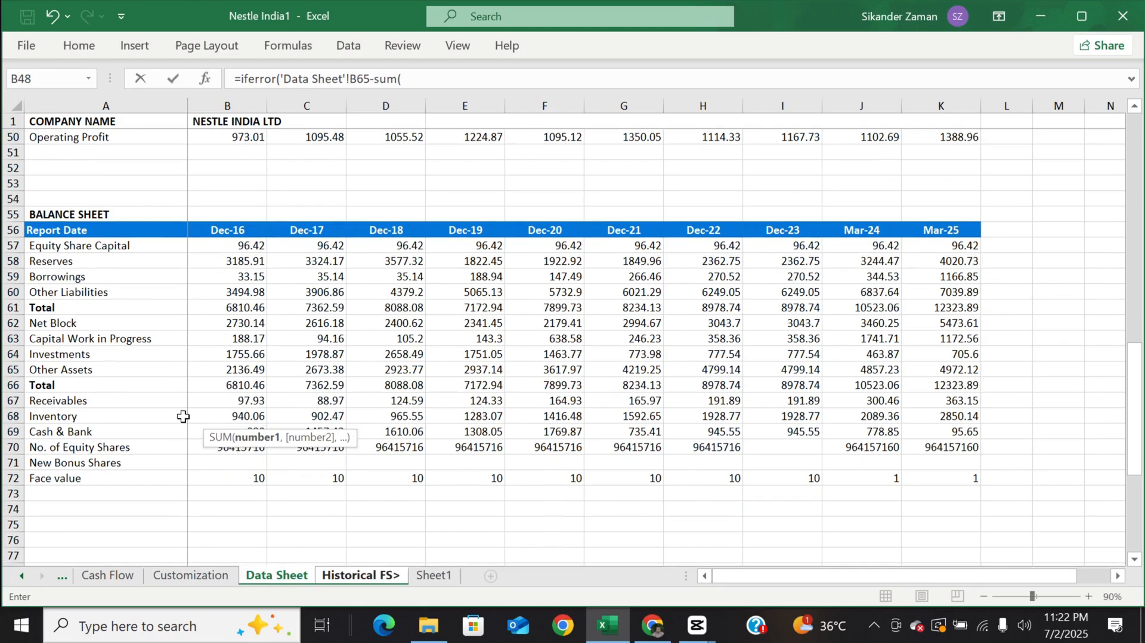
scroll(183, 416, down, 1)
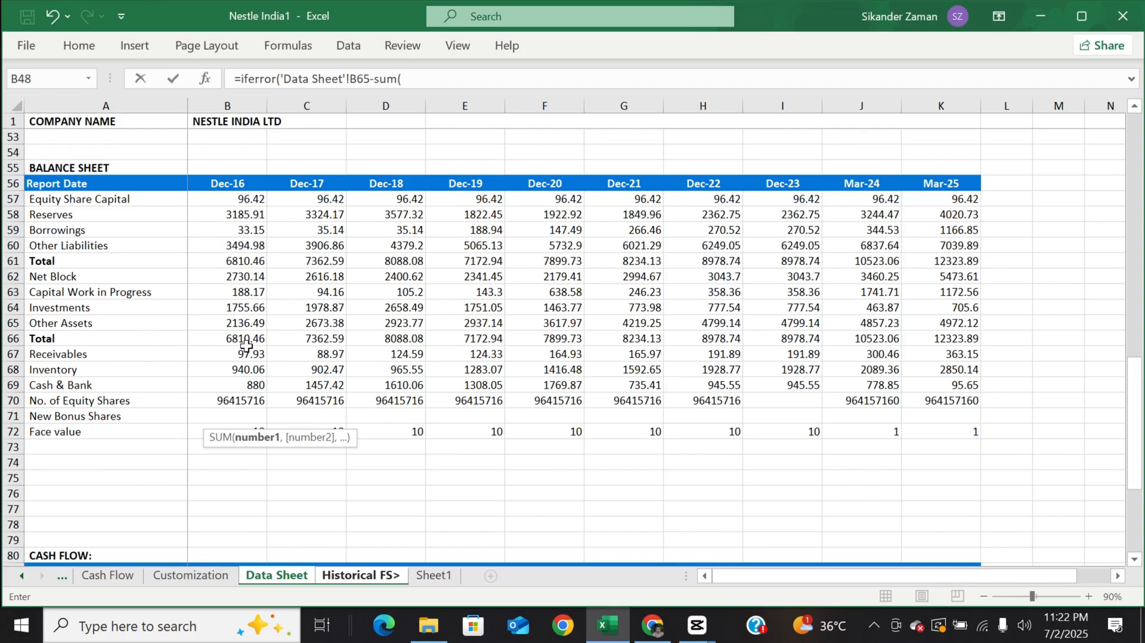
drag(245, 355, 240, 381)
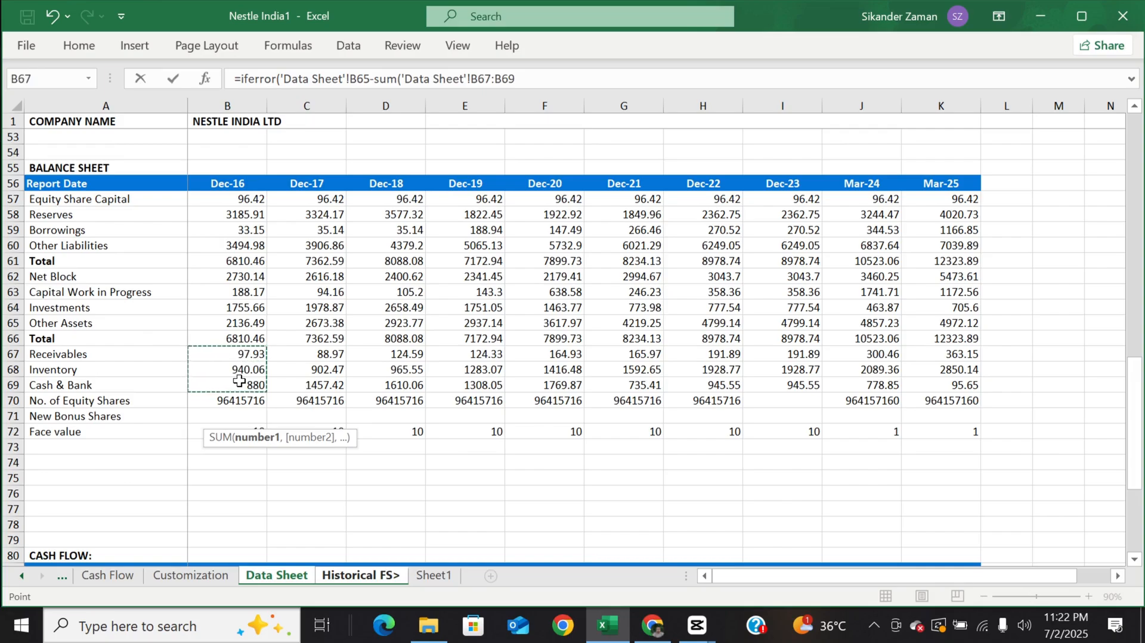
text(),0))
key(Return)
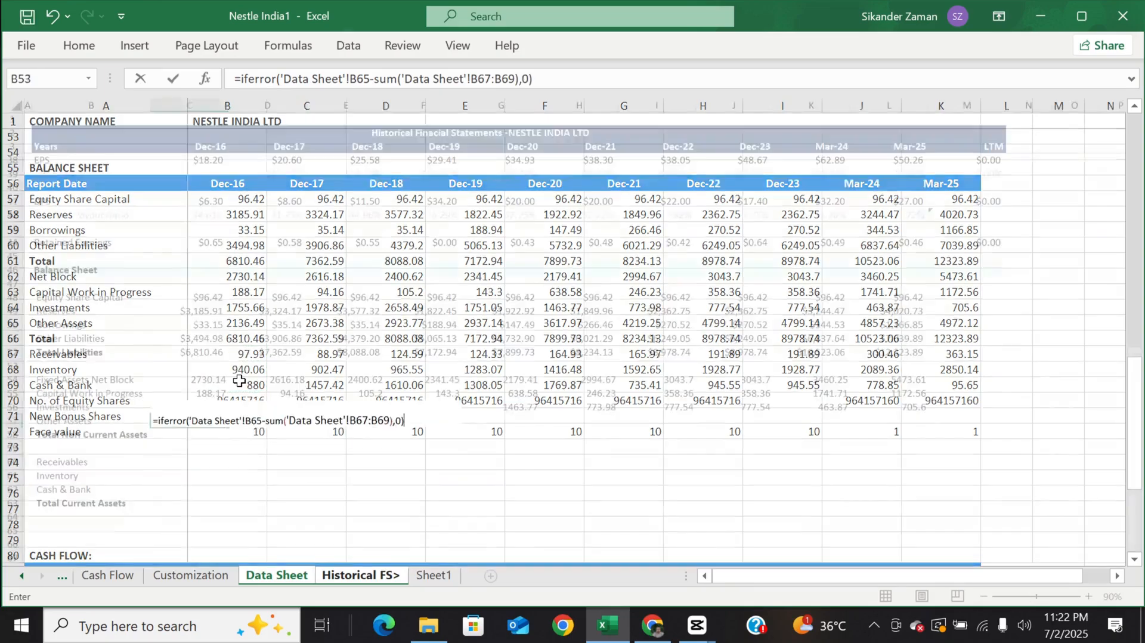
- Copy the C57 Other Assets formula across C57:L57 for Dec-16 to Mar-25
key(ctrl+c)
key(shift+Right)
key(shift+Right)
key(shift+Right)
key(shift+Right)
key(shift+Right)
key(shift+Right)
key(shift+Right)
key(shift+Right)
key(shift+Right)
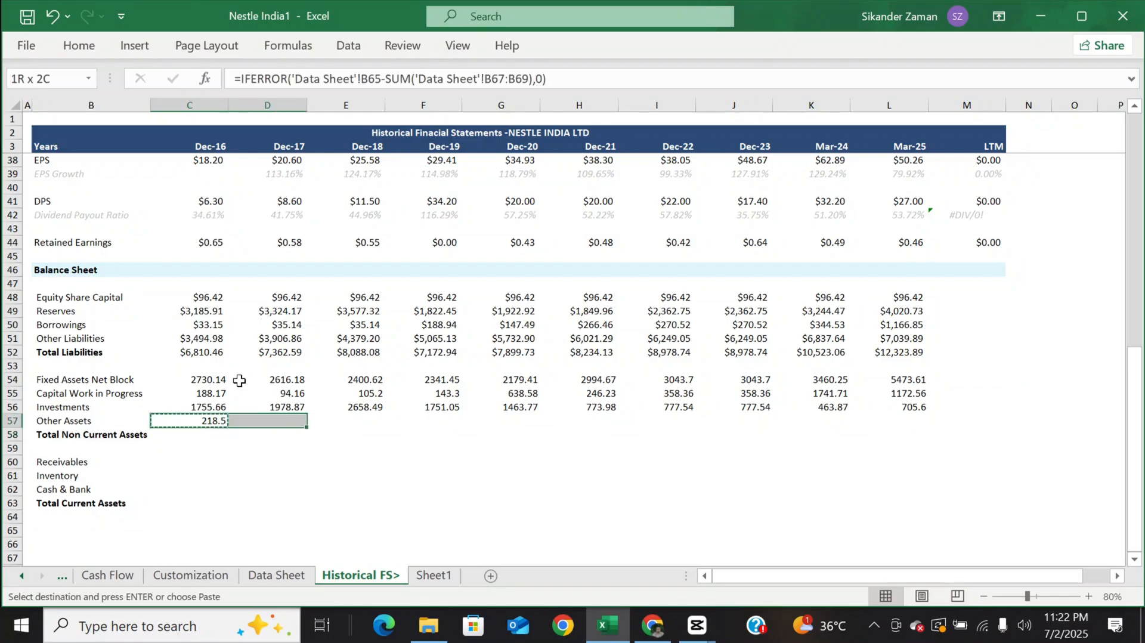
key(ctrl+v)
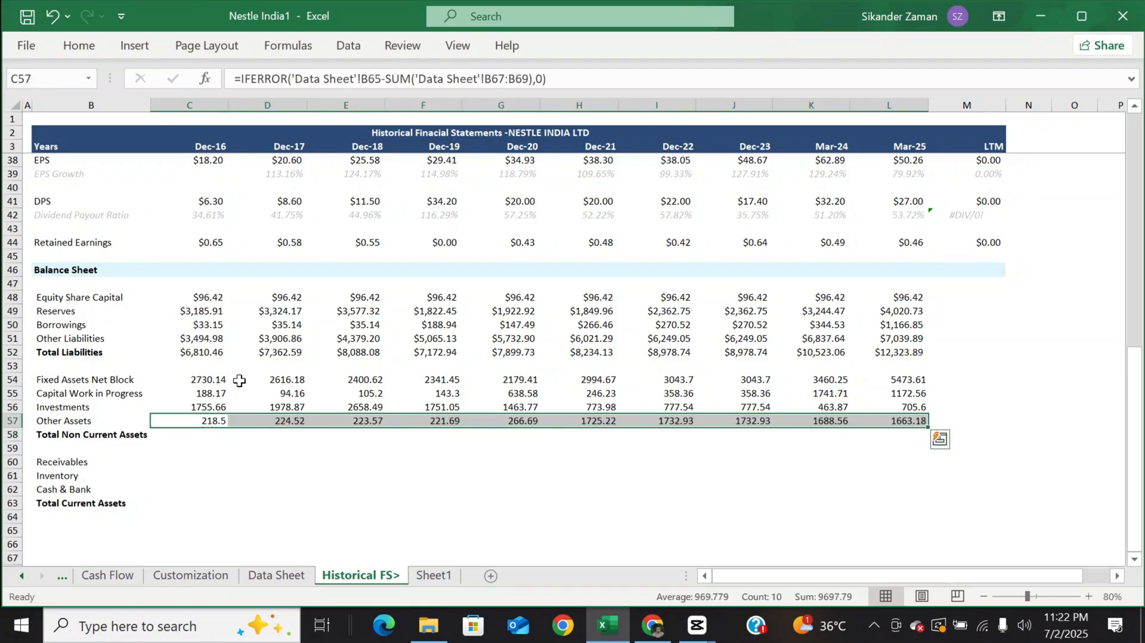
- Apply only the formatting of the Total Liabilities cell C52 to the non-current asset figures in C54:L57
key(Up)
key(Up)
key(Up)
key(Up)
key(Up)
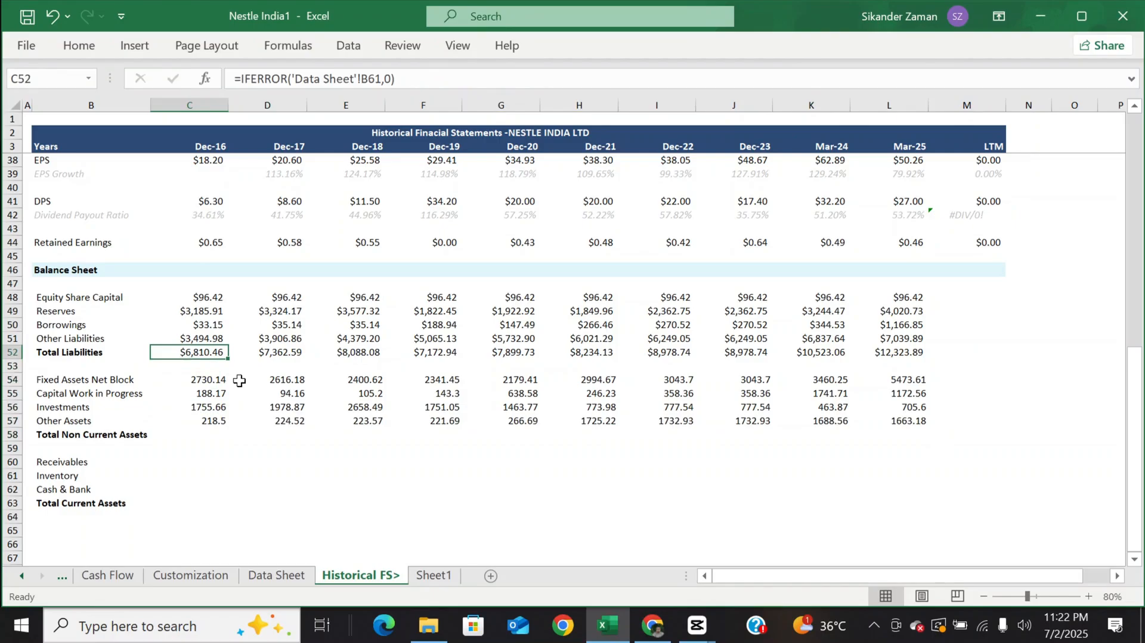
key(ctrl+c)
key(Down)
key(Down)
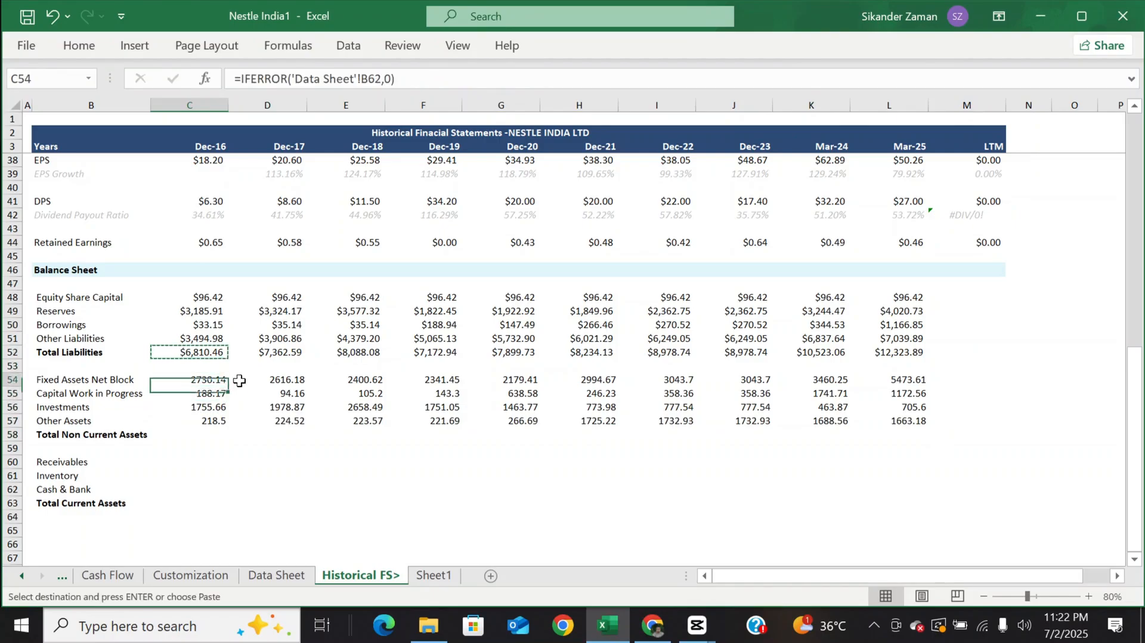
key(ctrl+shift+Right)
key(ctrl+shift+Down)
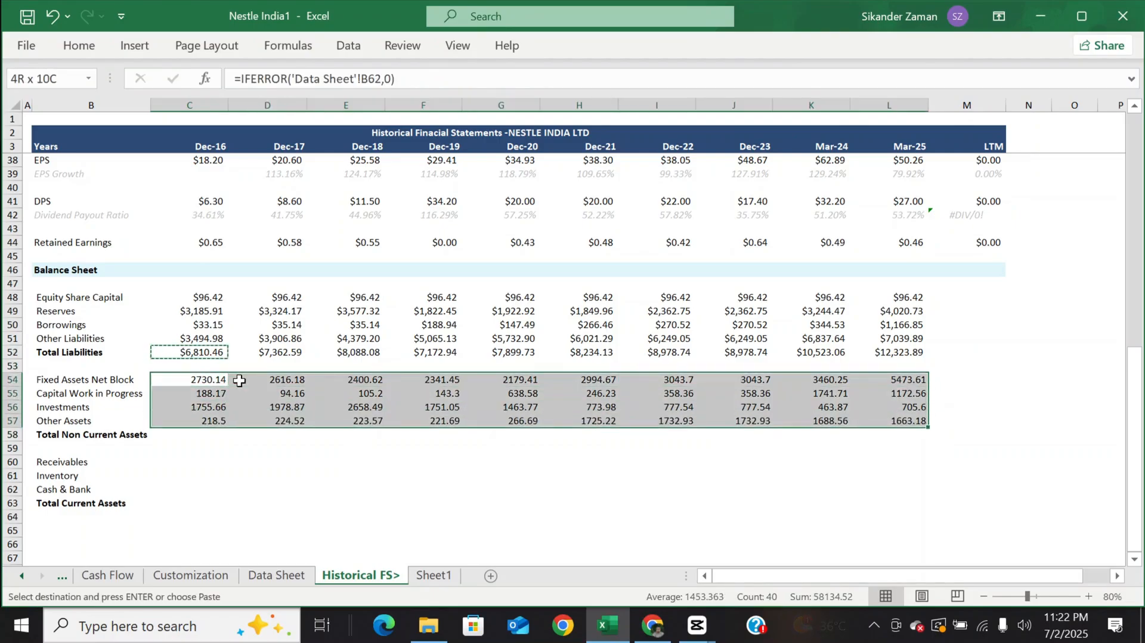
key(ctrl+alt+v)
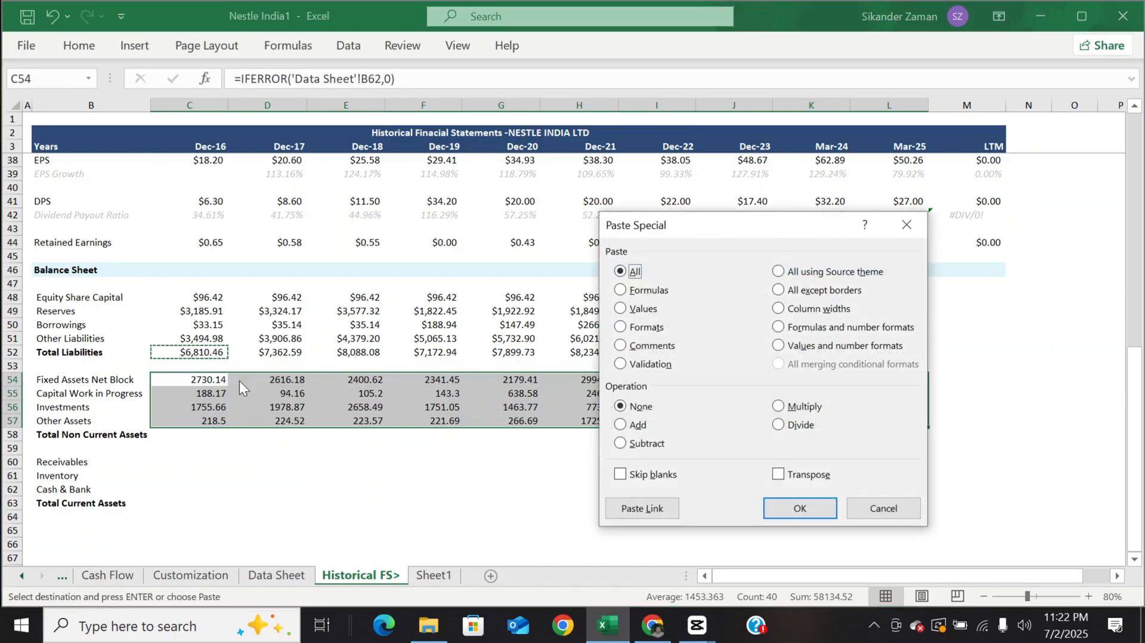
key(t)
key(Return)
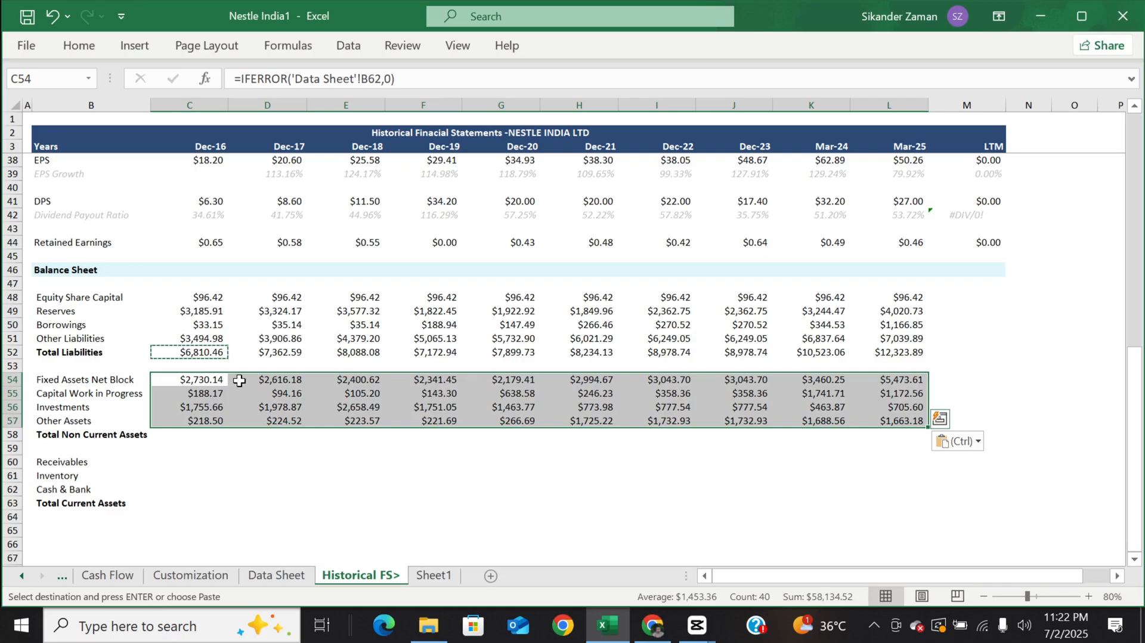
- Enter =SUM(C54:C57) in C58 as the Dec-16 Total Non Current Assets
key(Down)
key(Down)
key(Down)
key(Down)
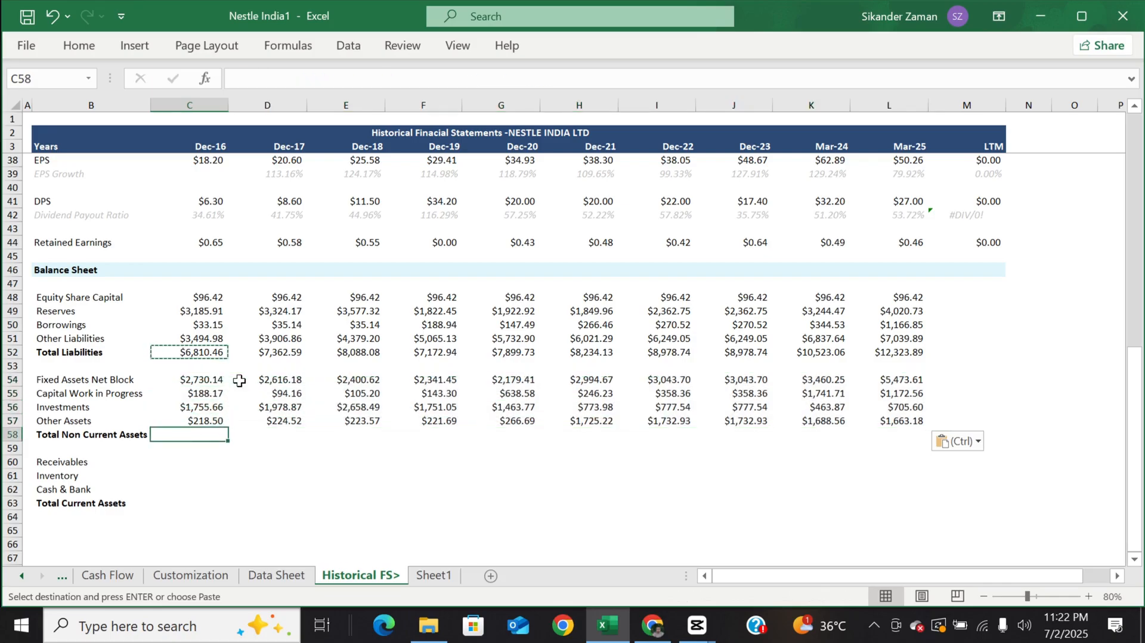
text(=)
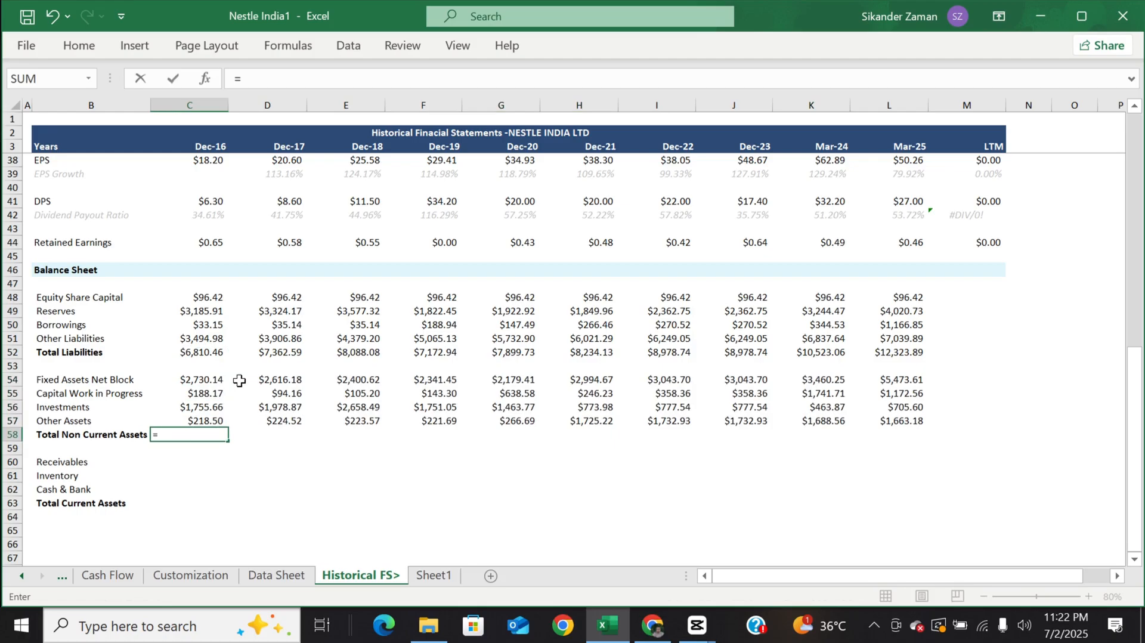
text(sum)
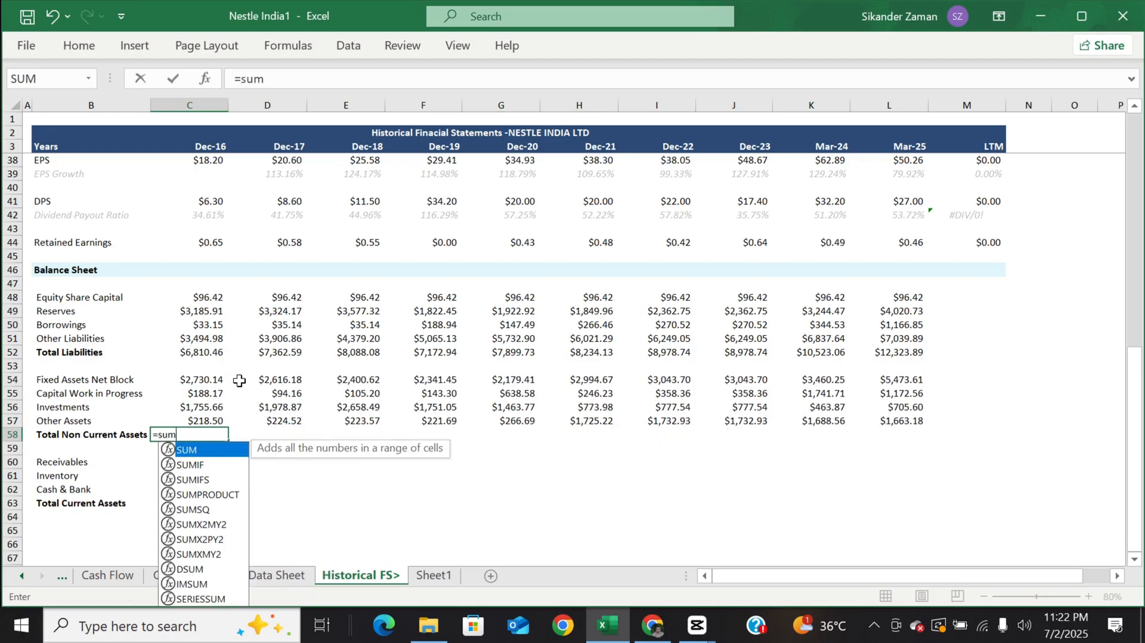
text(()
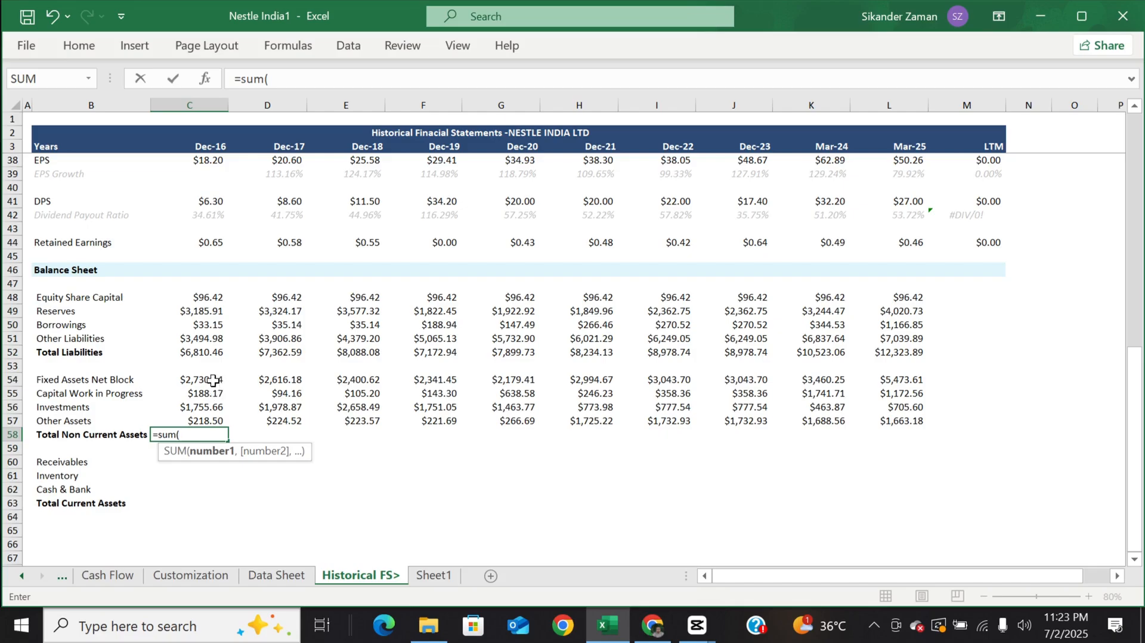
drag(213, 379, 214, 417)
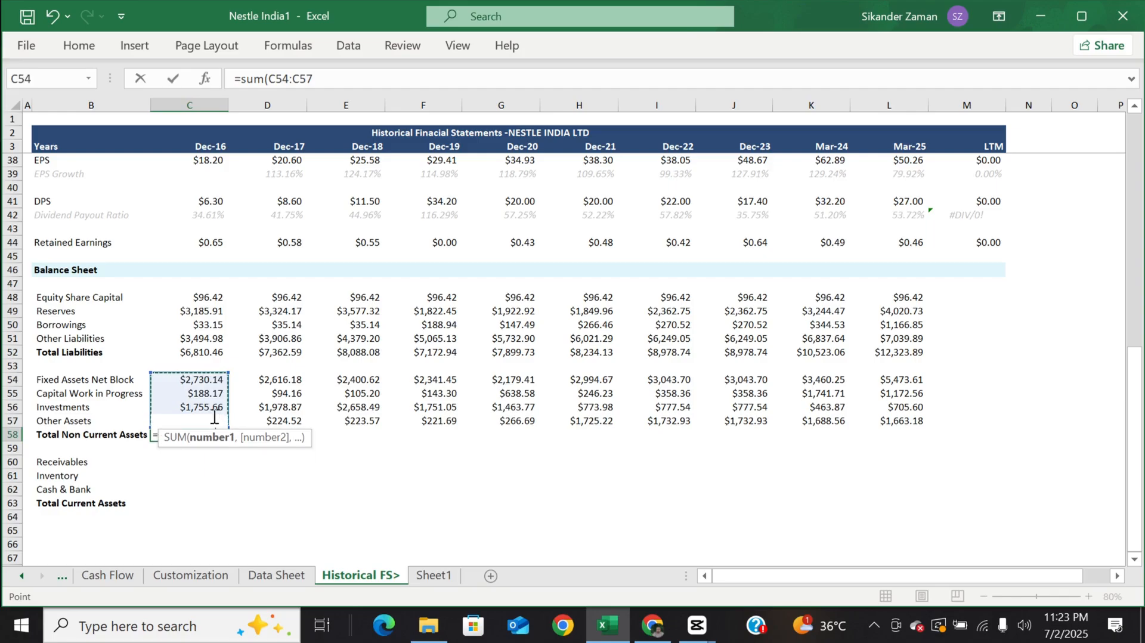
text())
key(Return)
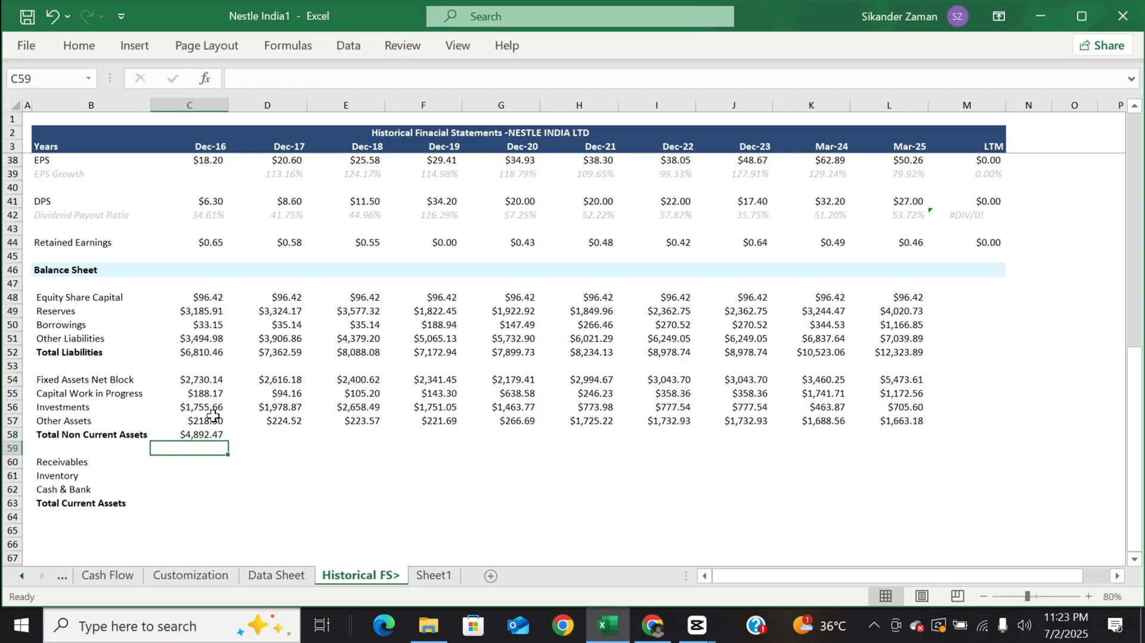
- Copy the C58 total formula across C58:L58 to fill Total Non Current Assets for Dec-16 to Mar-25
key(Up)
key(ctrl+c)
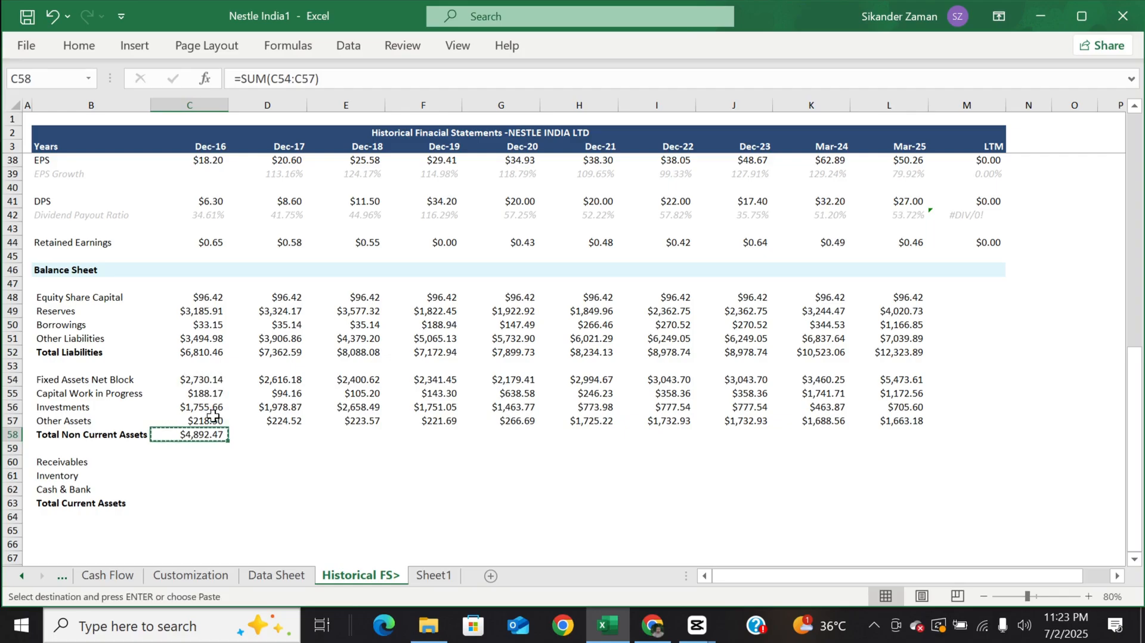
key(shift+Right)
key(shift+Right)
key(shift+Right)
key(shift+Right)
key(shift+Right)
key(shift+Right)
key(shift+Right)
key(shift+Right)
key(shift+Right)
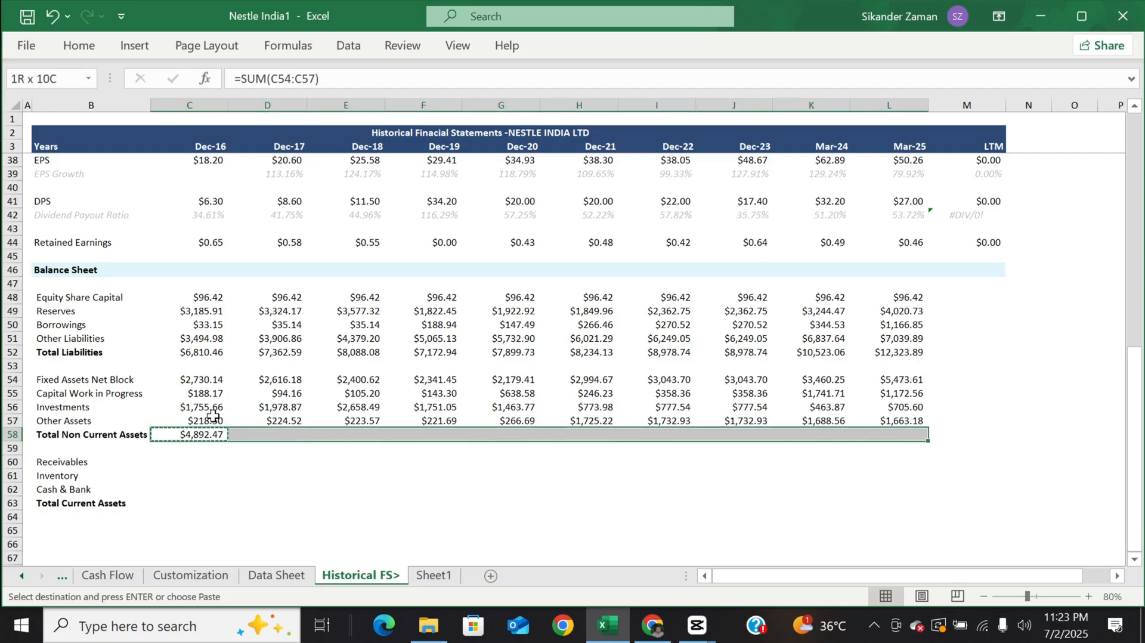
key(Return)
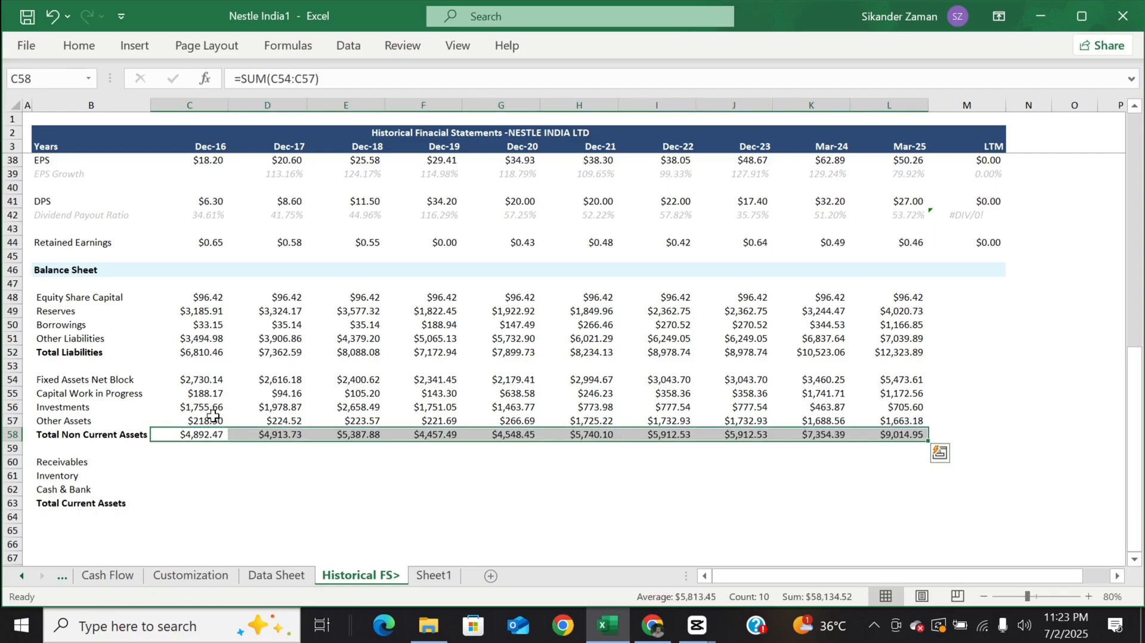
- Enter =IFERROR('Data Sheet'!B67,0) in C60 for the Dec-16 Receivables
key(Down)
key(Down)
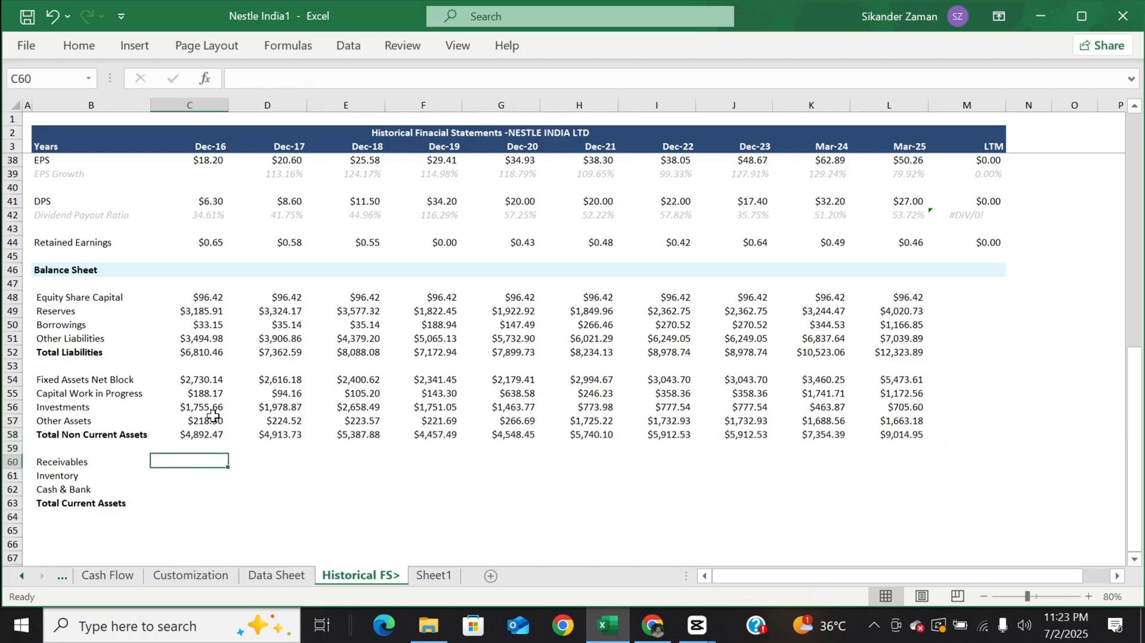
text(=)
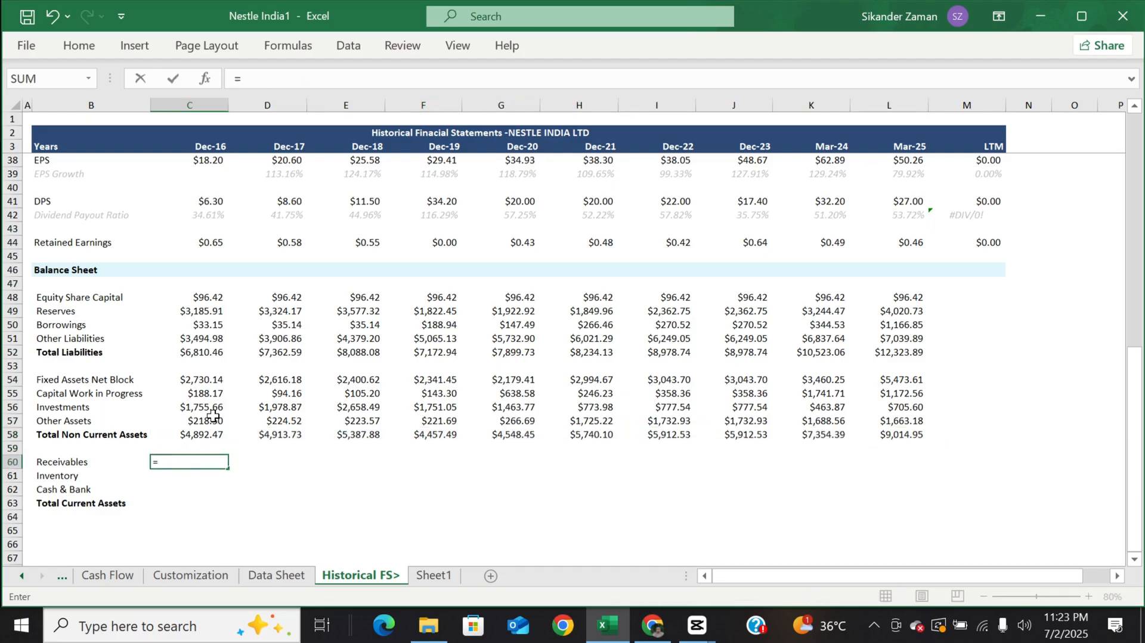
text(iferro)
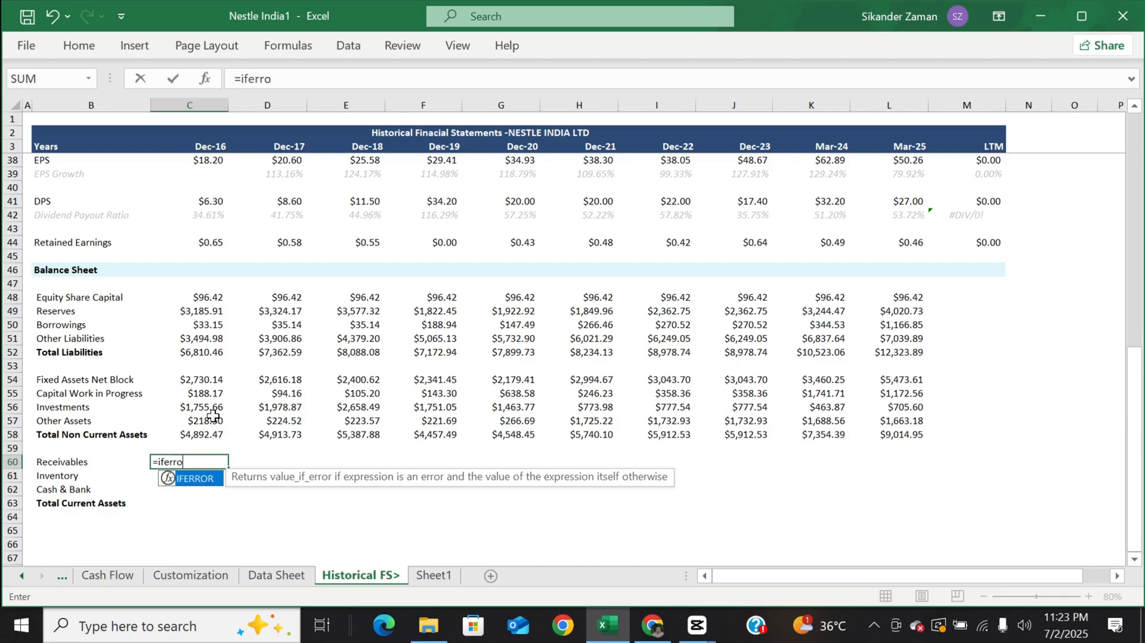
text(r()
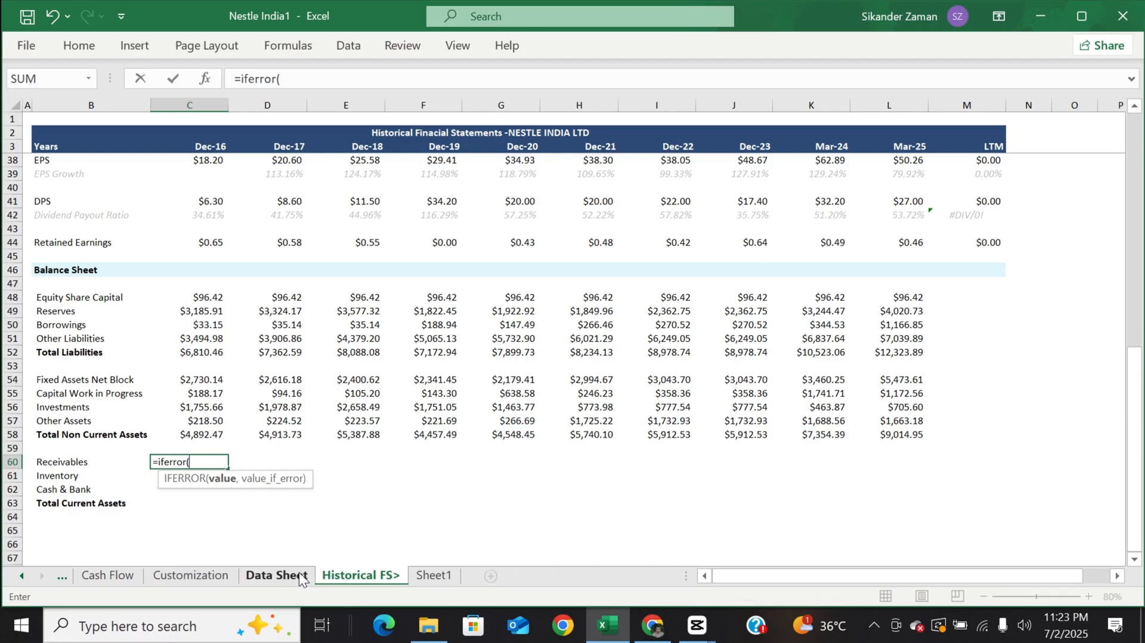
click(299, 575)
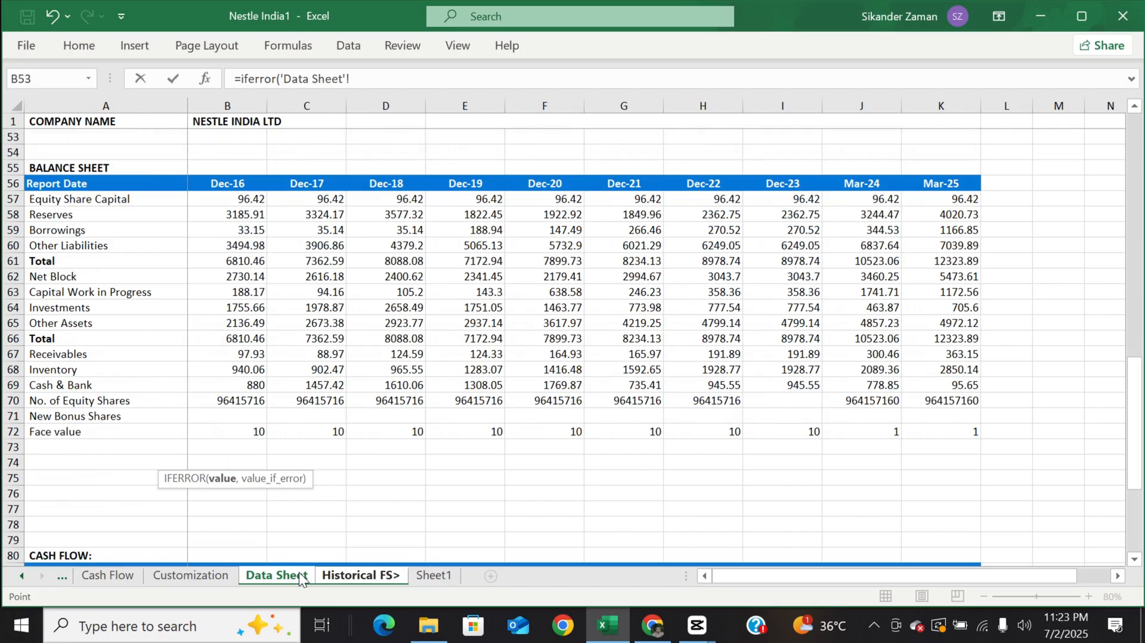
click(254, 355)
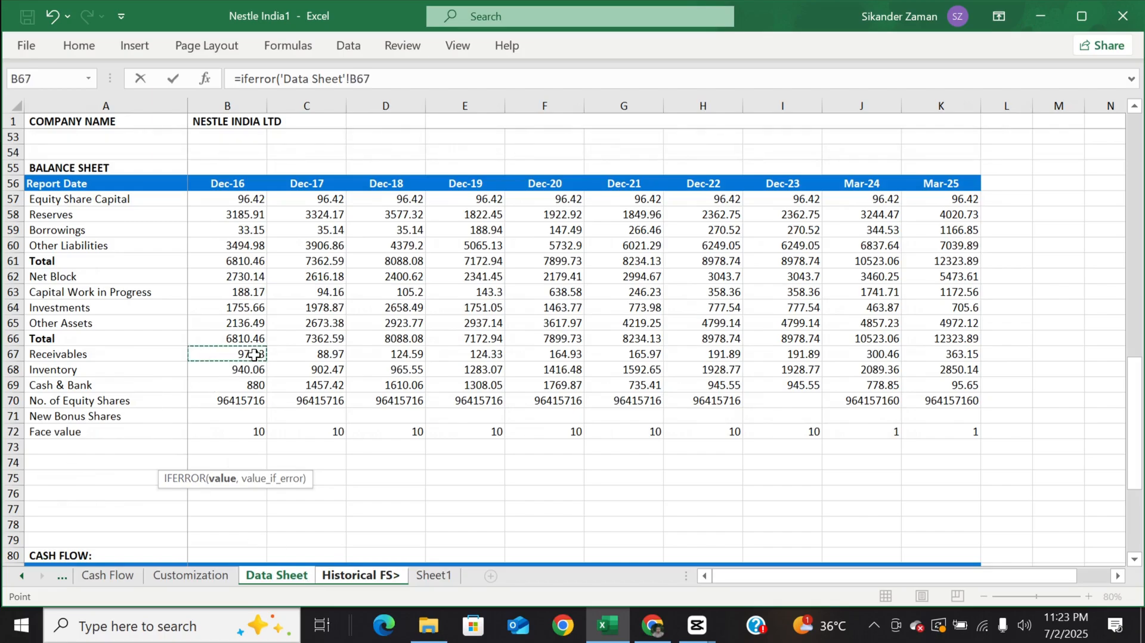
text(,0))
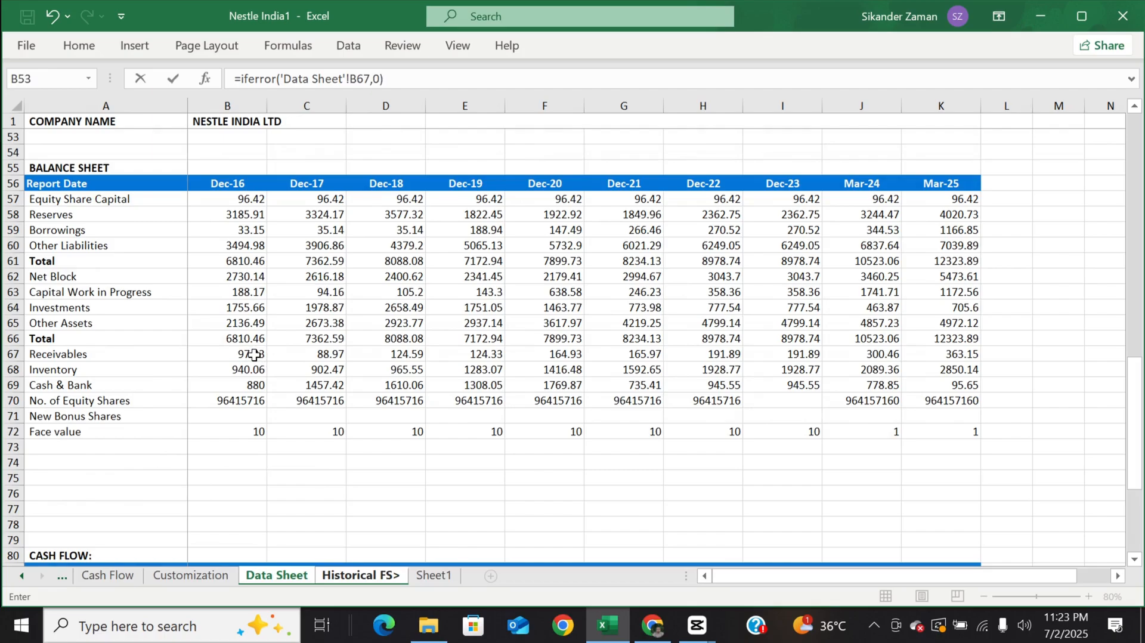
key(Return)
- Copy the C60 formula across C60:L62 to fill Receivables, Inventory and Cash & Bank for Dec-16 to Mar-25
key(Up)
key(ctrl+c)
key(shift+Right)
key(shift+Right)
key(shift+Right)
key(shift+Right)
key(shift+Right)
key(shift+Right)
key(shift+Right)
key(shift+Right)
key(shift+Right)
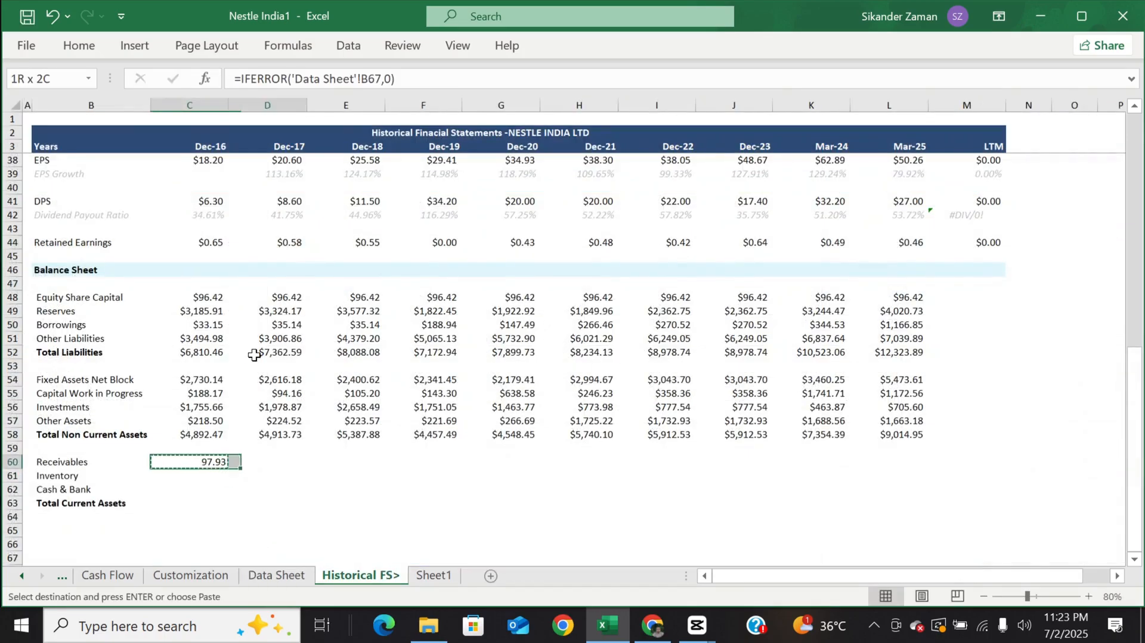
key(shift+Down)
key(shift+Down)
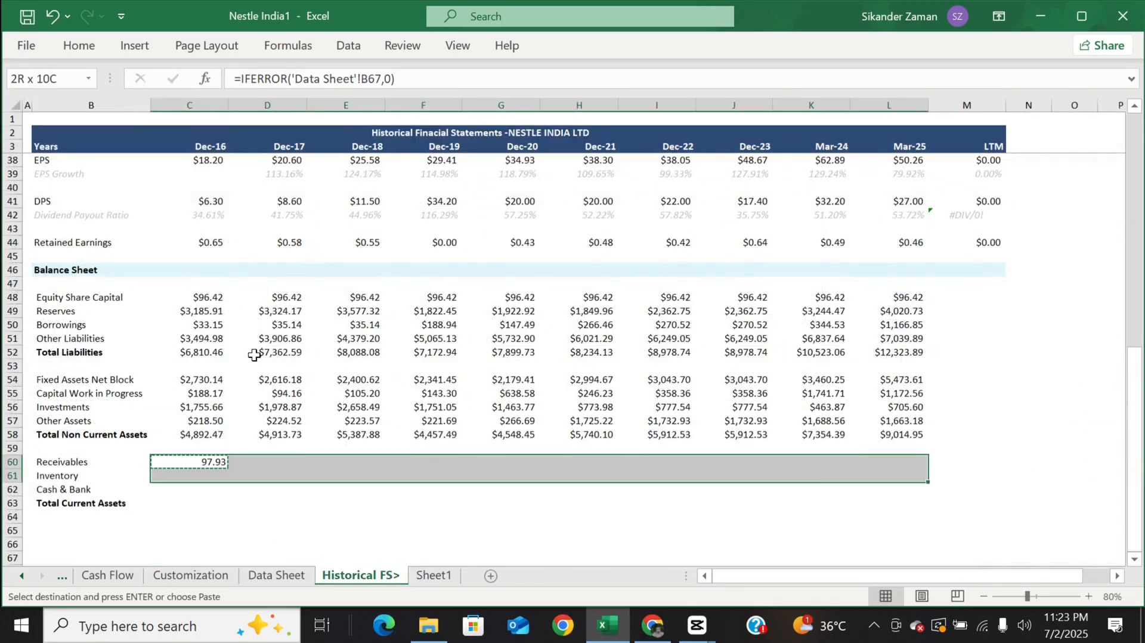
key(Return)
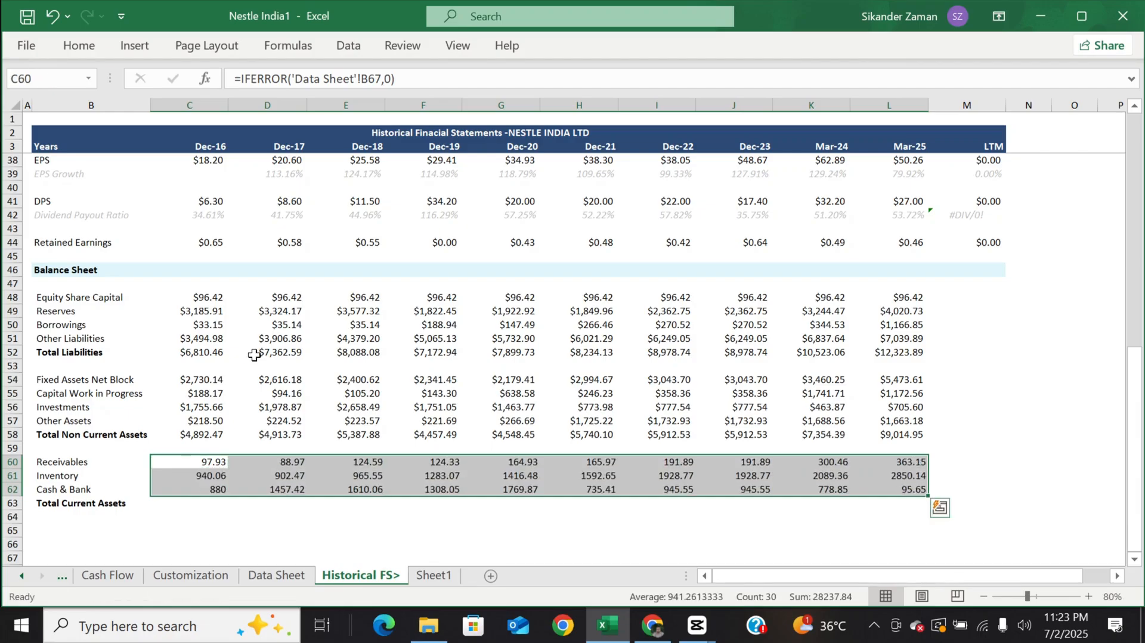
- Begin the Dec-16 Total Current Assets formula in C63 with =IFERROR(SUM( and point it at the Data Sheet
key(Down)
key(Down)
key(Down)
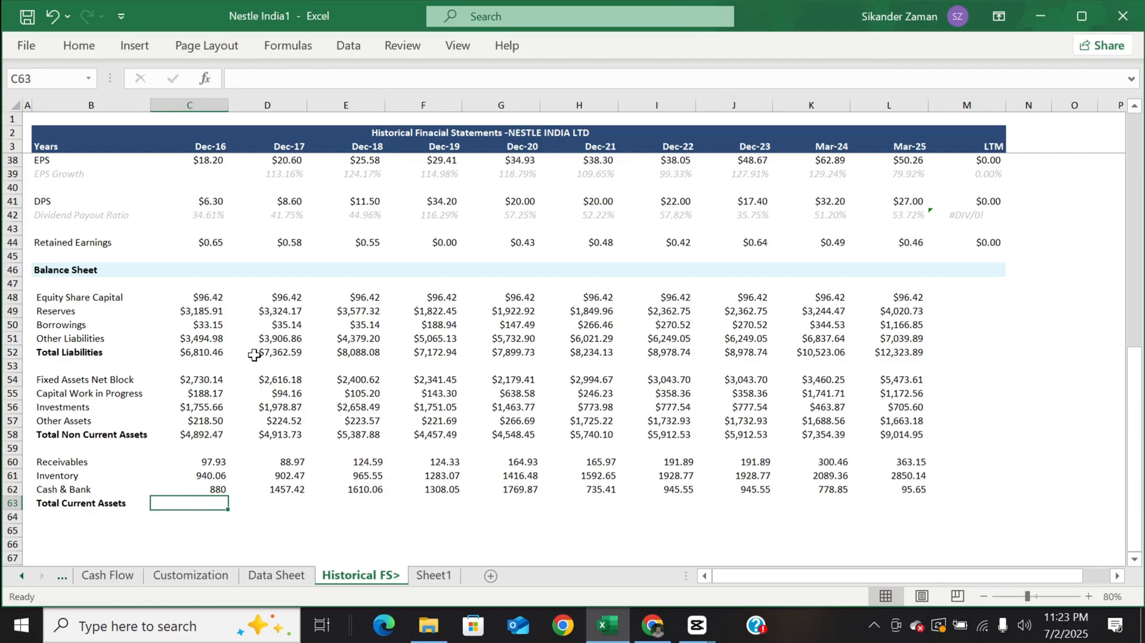
text(=)
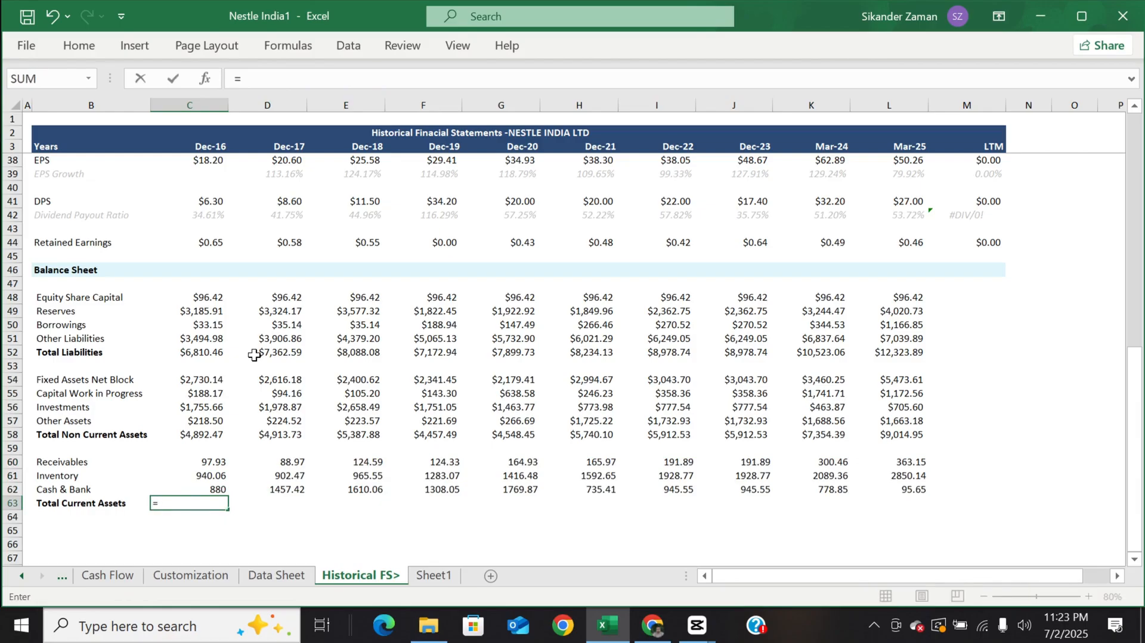
text(iferror()
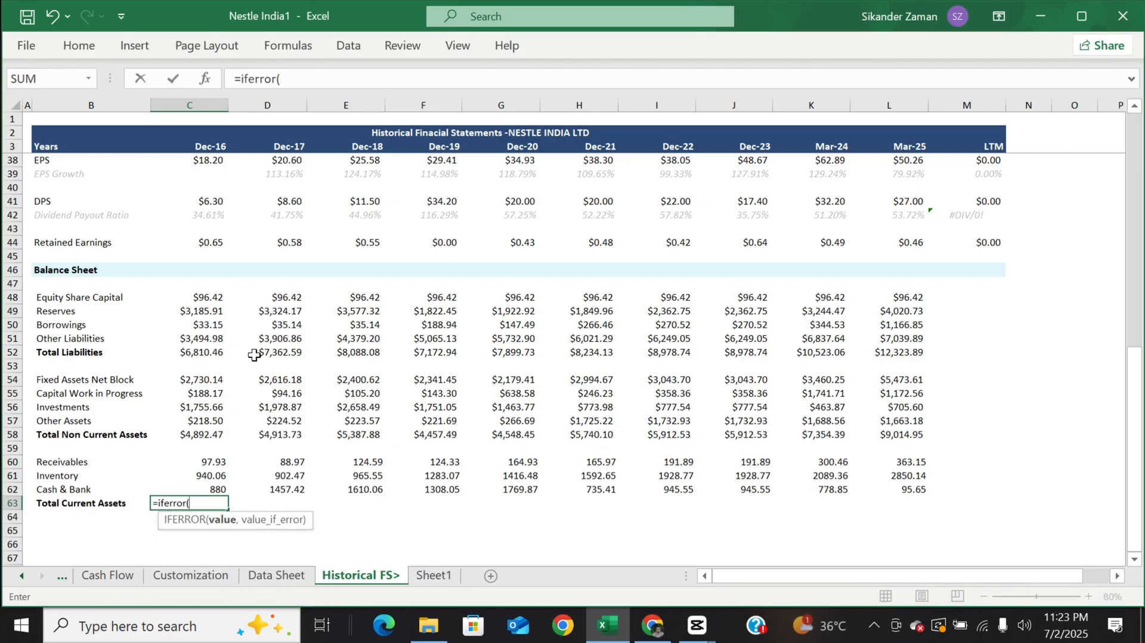
text(sum()
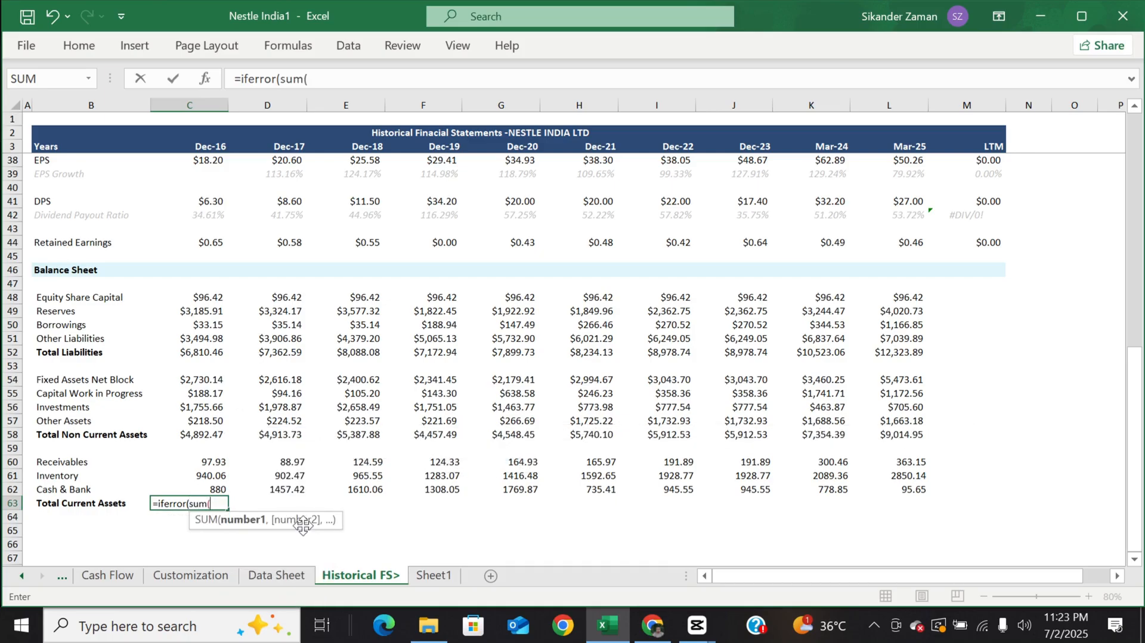
click(296, 574)
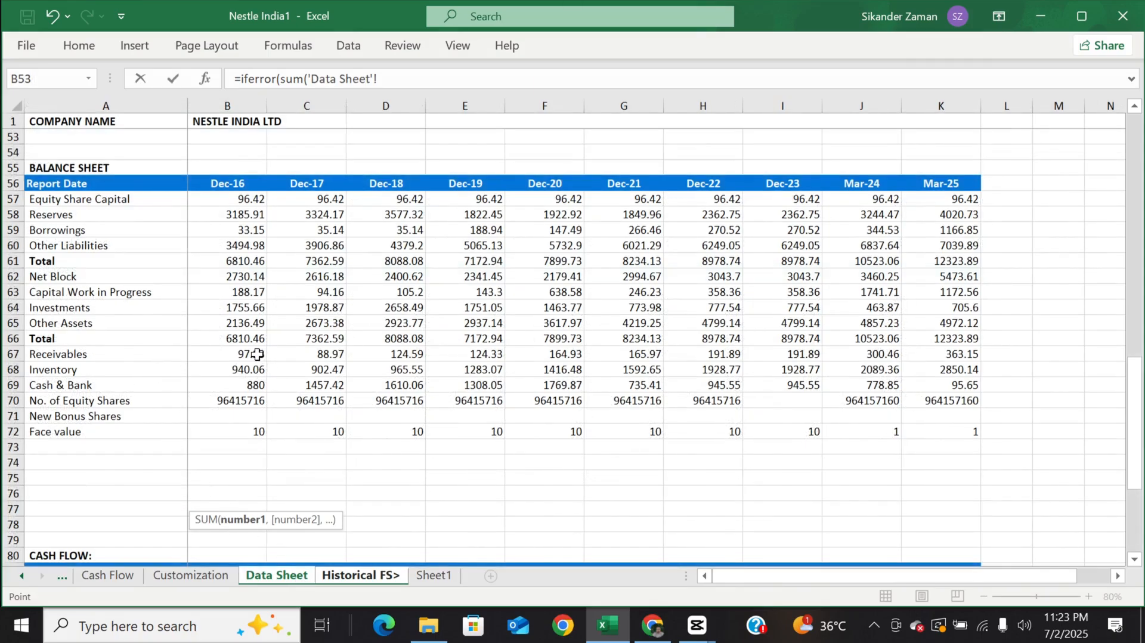
click(249, 391)
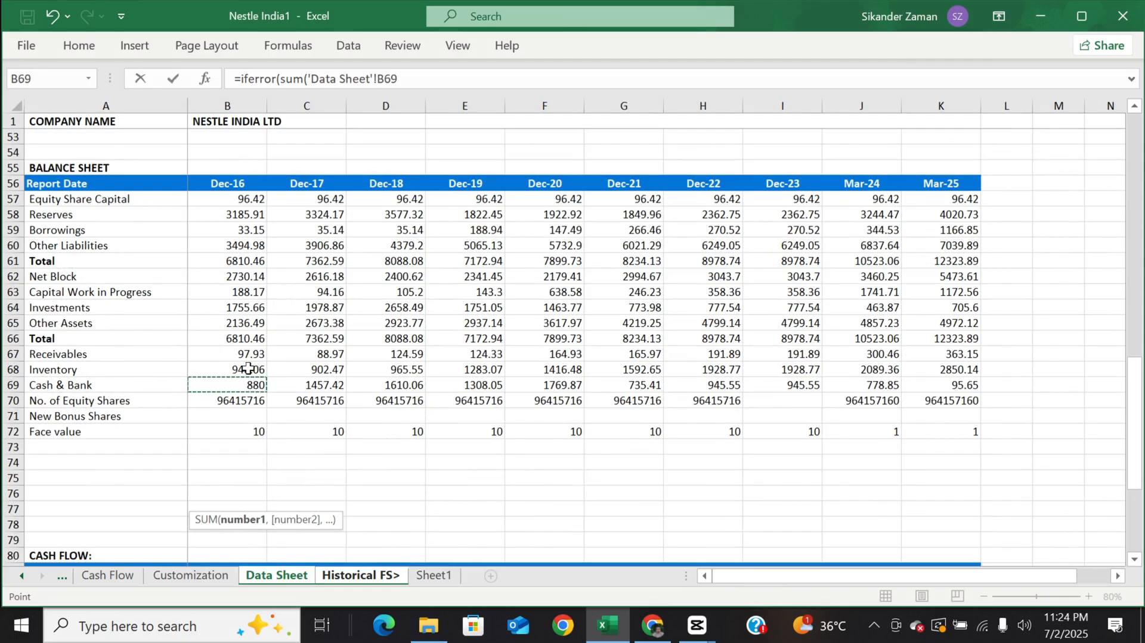
key(BackSpace)
key(BackSpace)
key(BackSpace)
key(BackSpace)
key(BackSpace)
key(BackSpace)
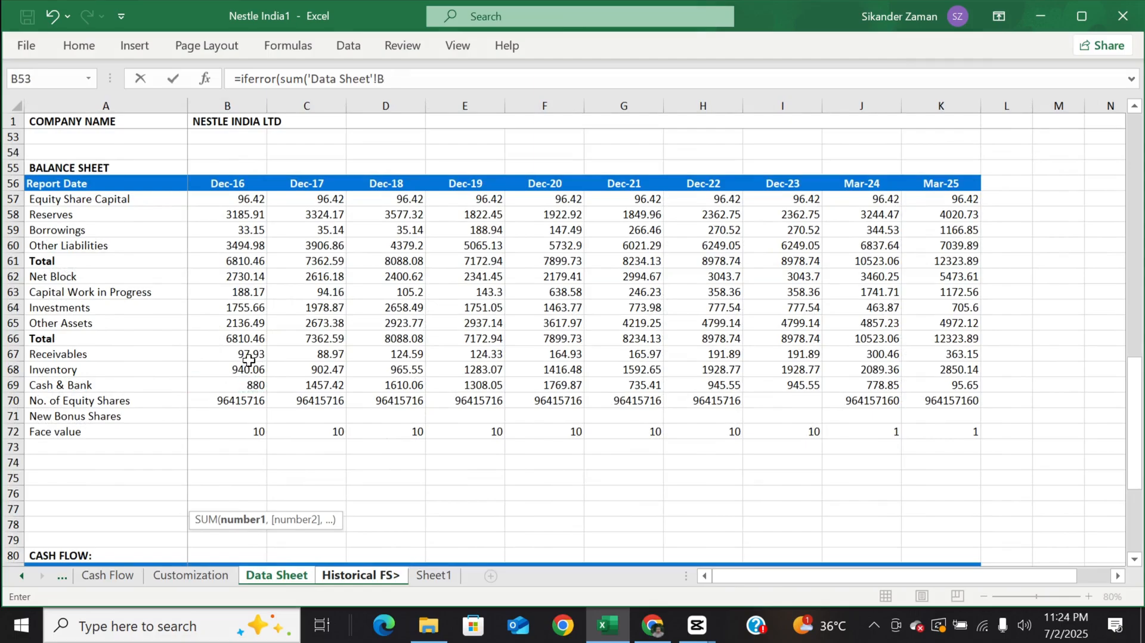
key(BackSpace)
key(BackSpace)
key(BackSpace)
key(BackSpace)
key(BackSpace)
key(BackSpace)
key(BackSpace)
key(BackSpace)
key(BackSpace)
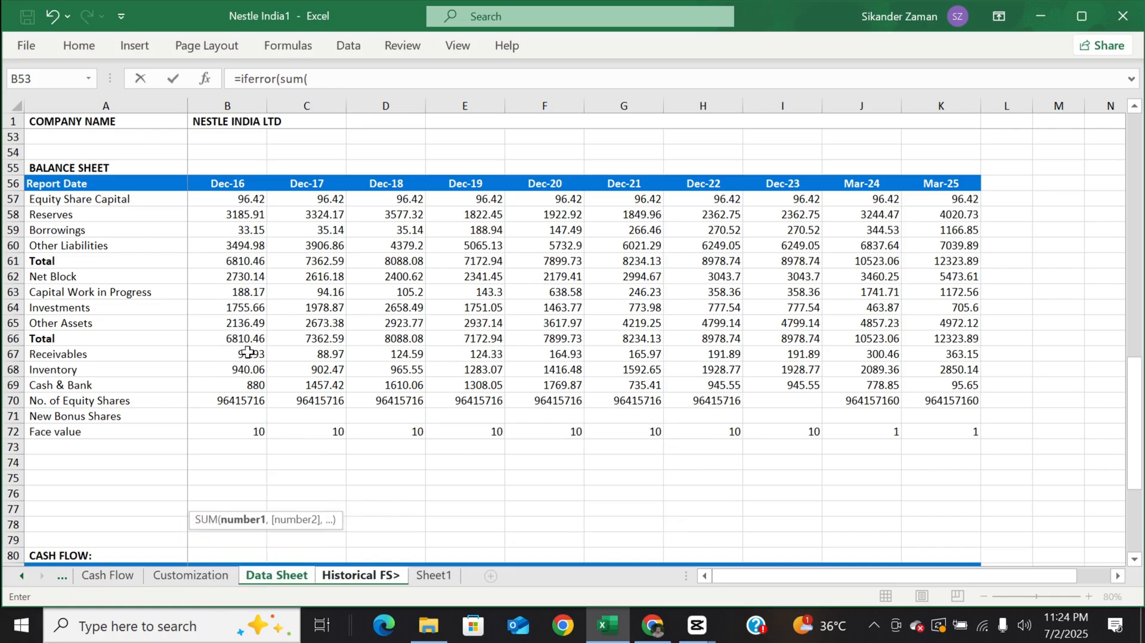
- Complete the Total Current Assets formula in C63 as =IFERROR(SUM('Data Sheet'!B67:B69),0)
click(247, 353)
drag(248, 352, 247, 377)
text(),0)
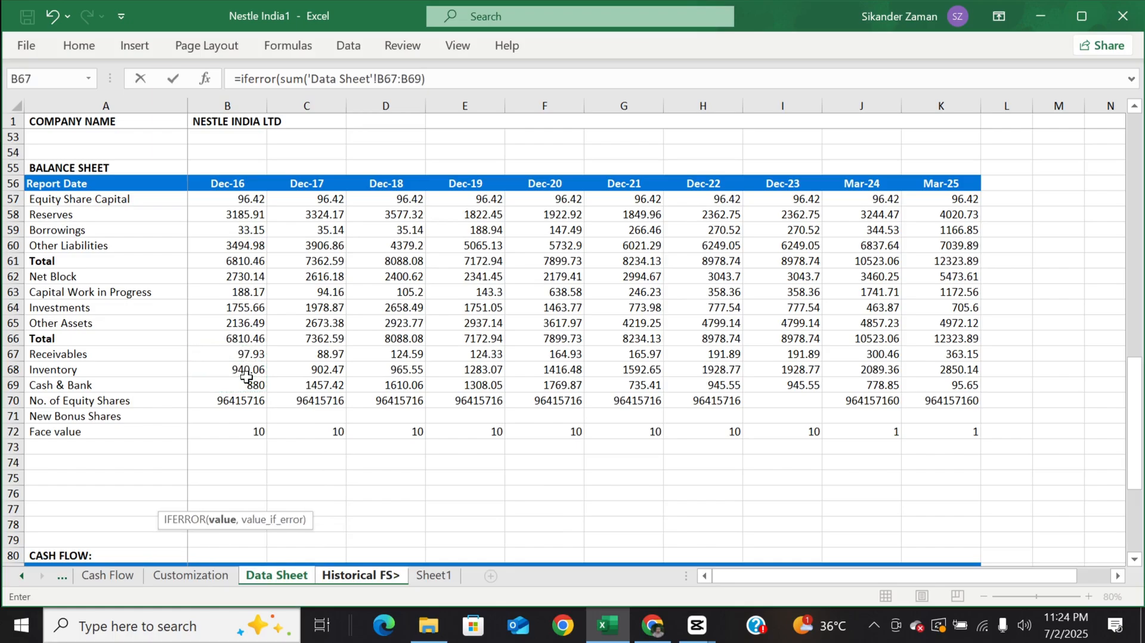
key(Return)
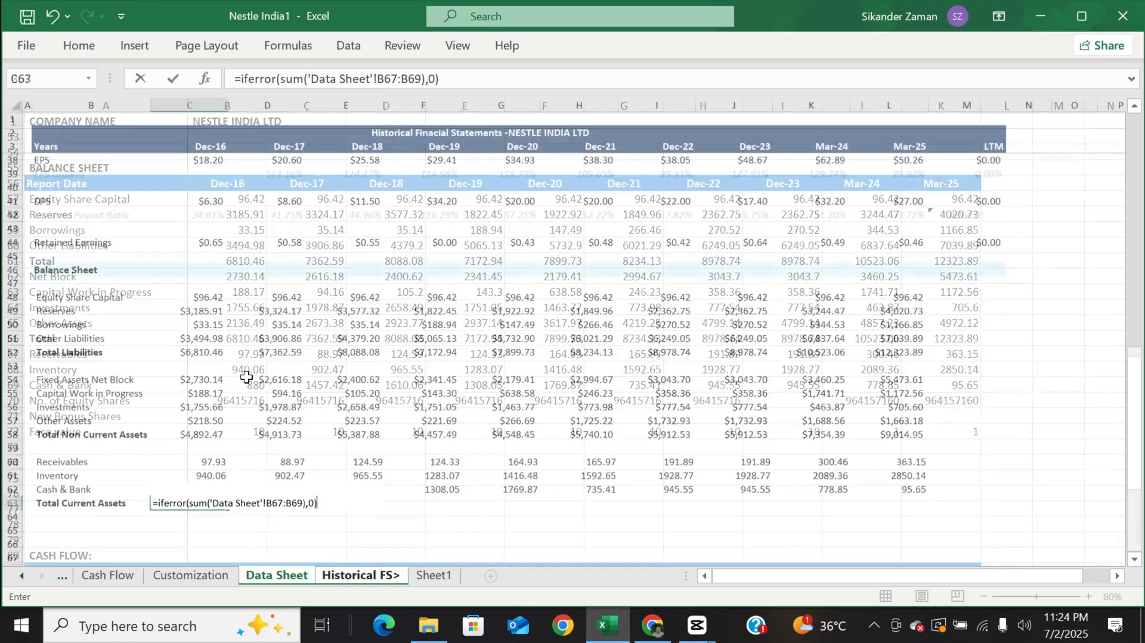
- Copy the C63 formula across C63:L63 to fill Total Current Assets for Dec-16 to Mar-25
key(Up)
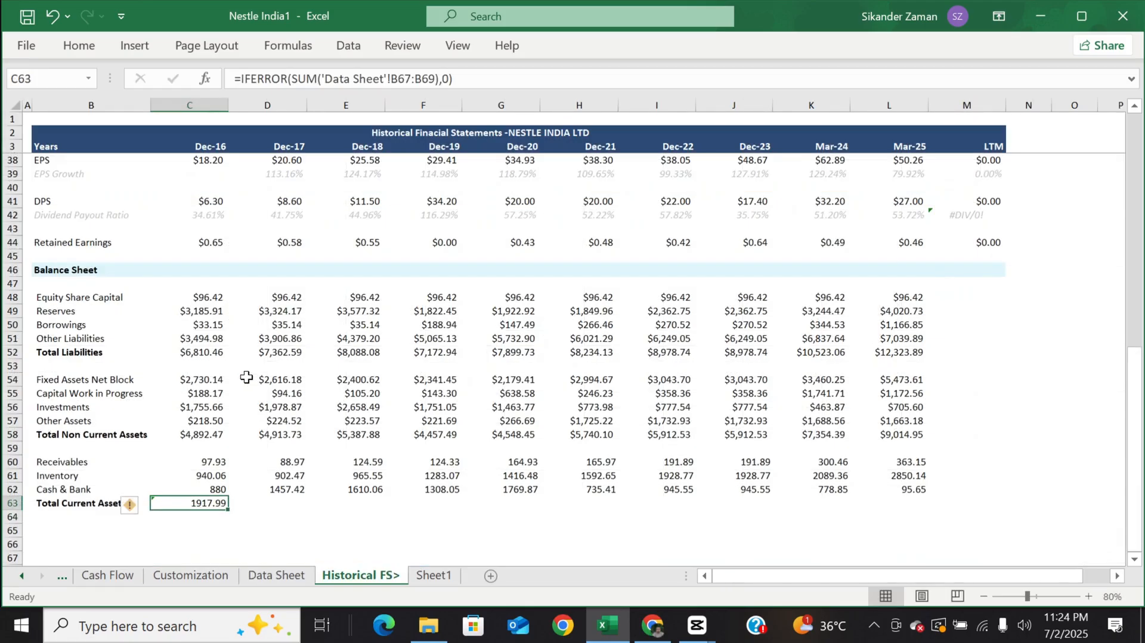
key(ctrl+c)
key(shift+Right)
key(shift+Right)
key(shift+Right)
key(shift+Right)
key(shift+Right)
key(shift+Right)
key(shift+Right)
key(shift+Right)
key(shift+Right)
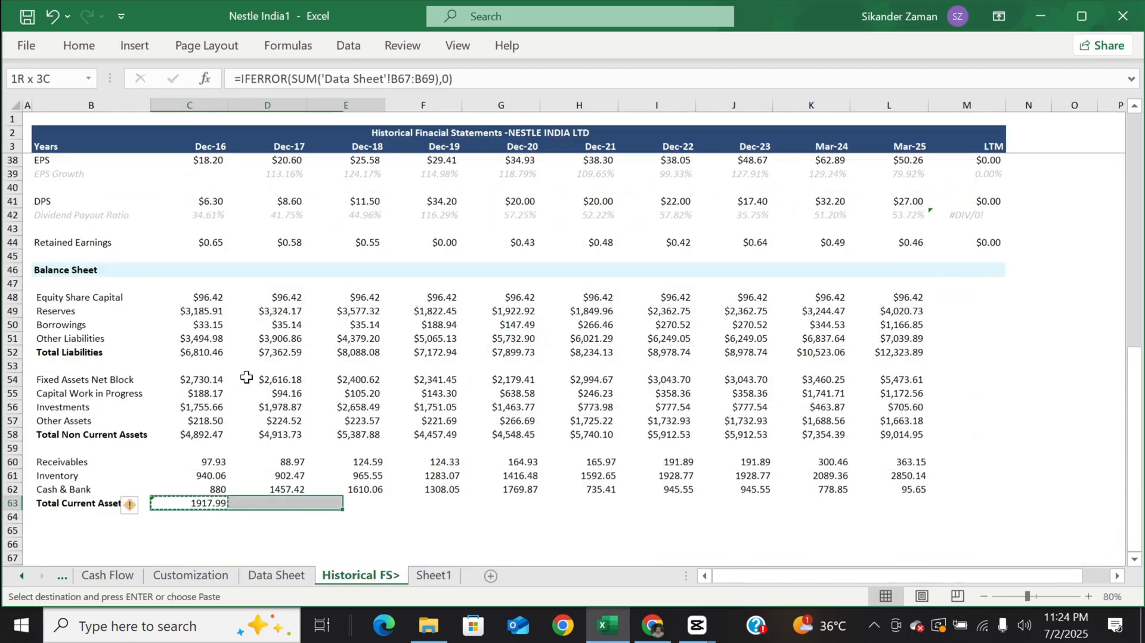
key(ctrl+v)
key(Escape)
- Copy only the formatting of the Total Non Current Assets cell C58 onto the current assets block C60:L63
key(Up)
key(Up)
key(Up)
key(Up)
key(Up)
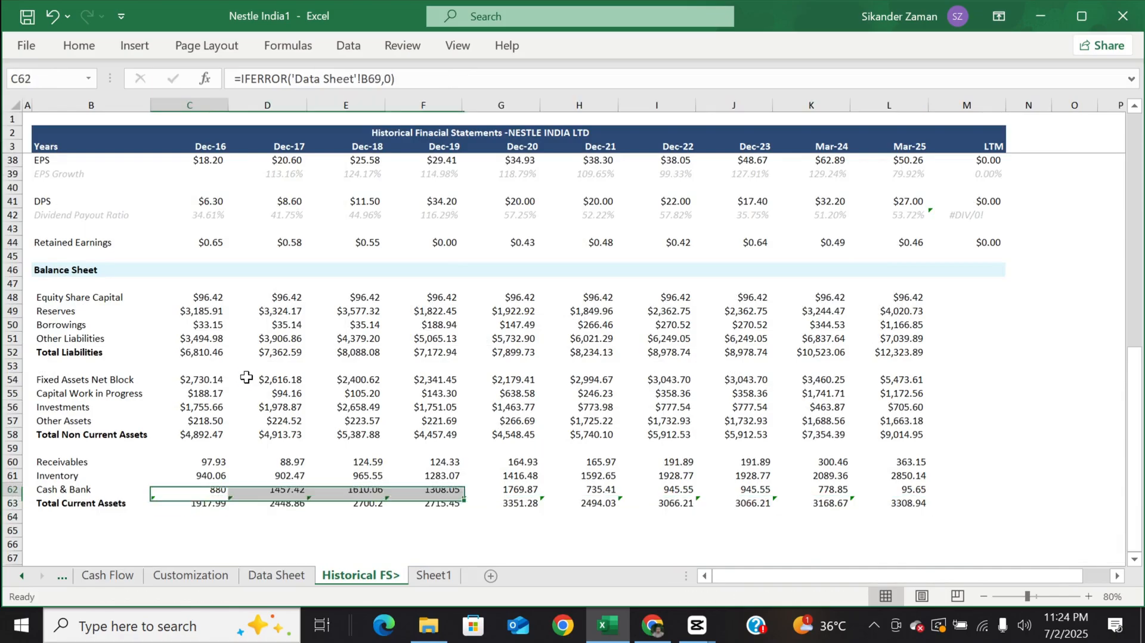
key(ctrl+c)
key(Down)
key(Down)
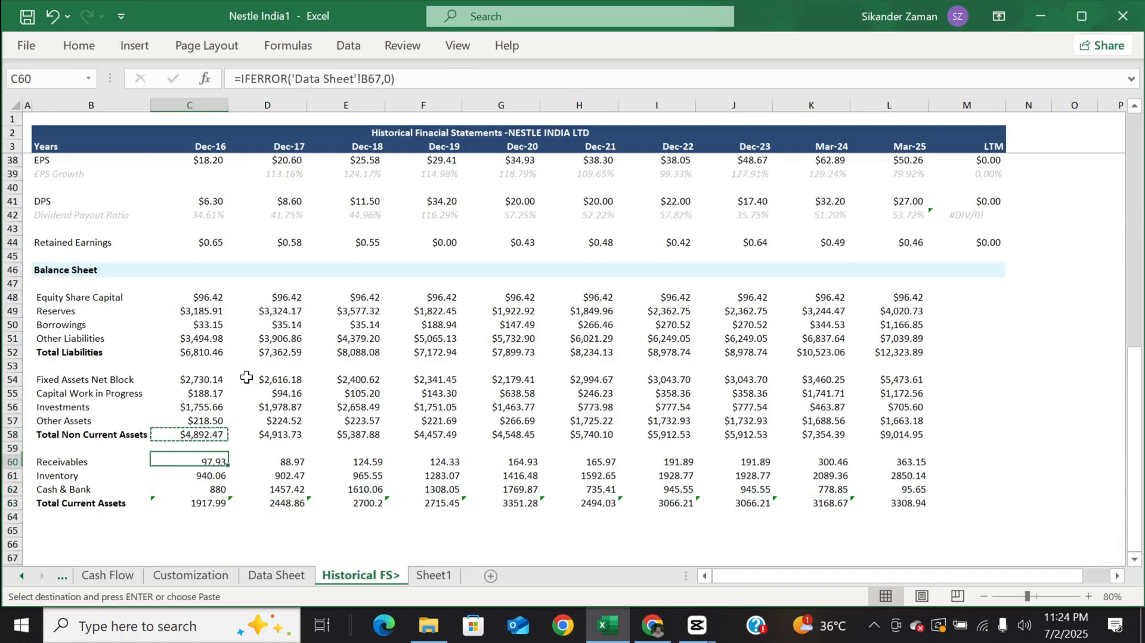
key(ctrl+shift+Right)
key(shift+Down)
key(shift+Down)
key(shift+Down)
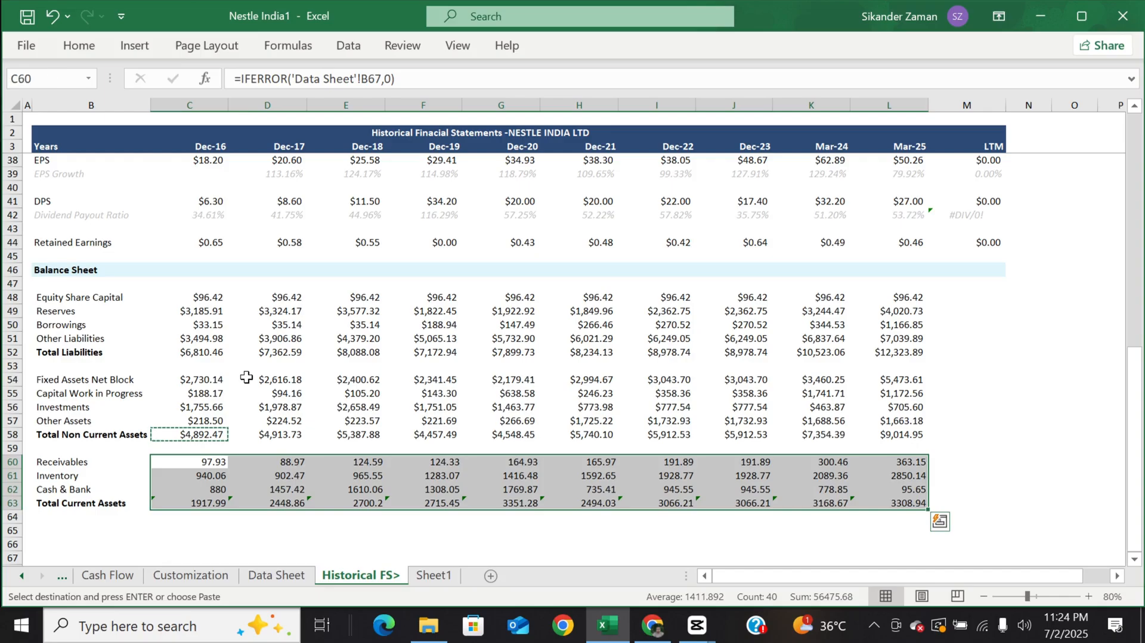
key(ctrl+alt+v)
key(v)
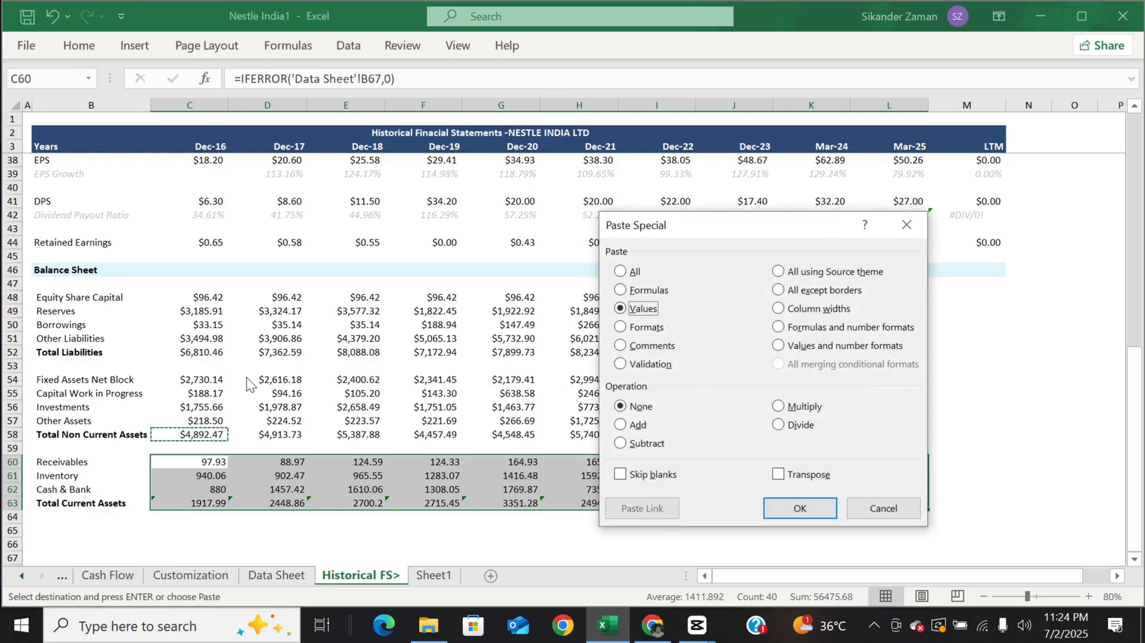
key(t)
key(Return)
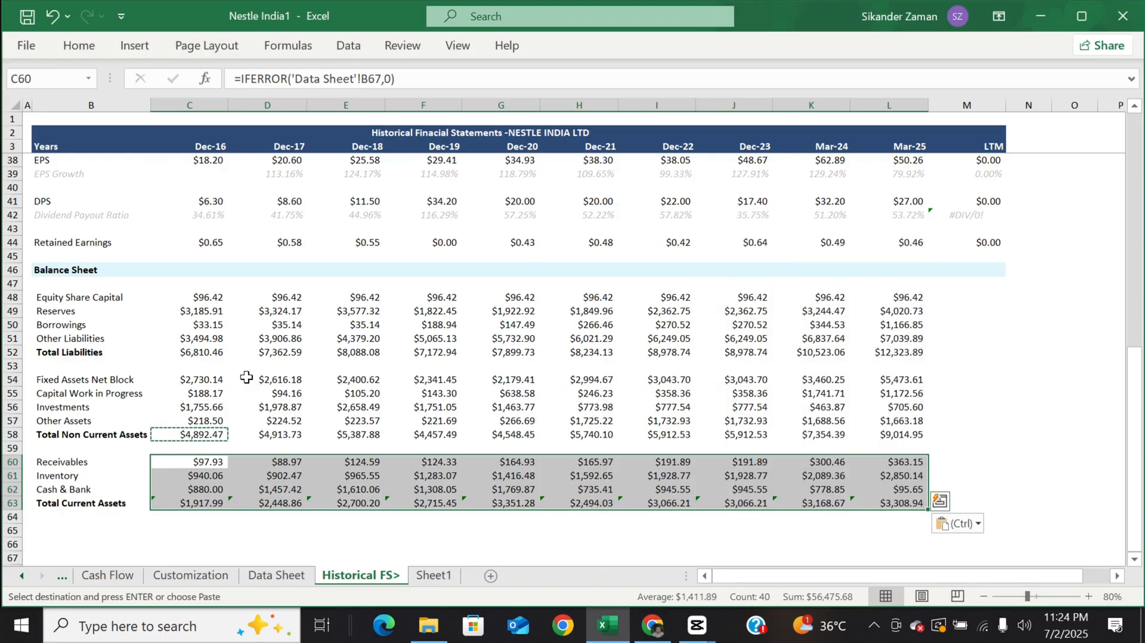
key(Down)
key(Down)
key(Down)
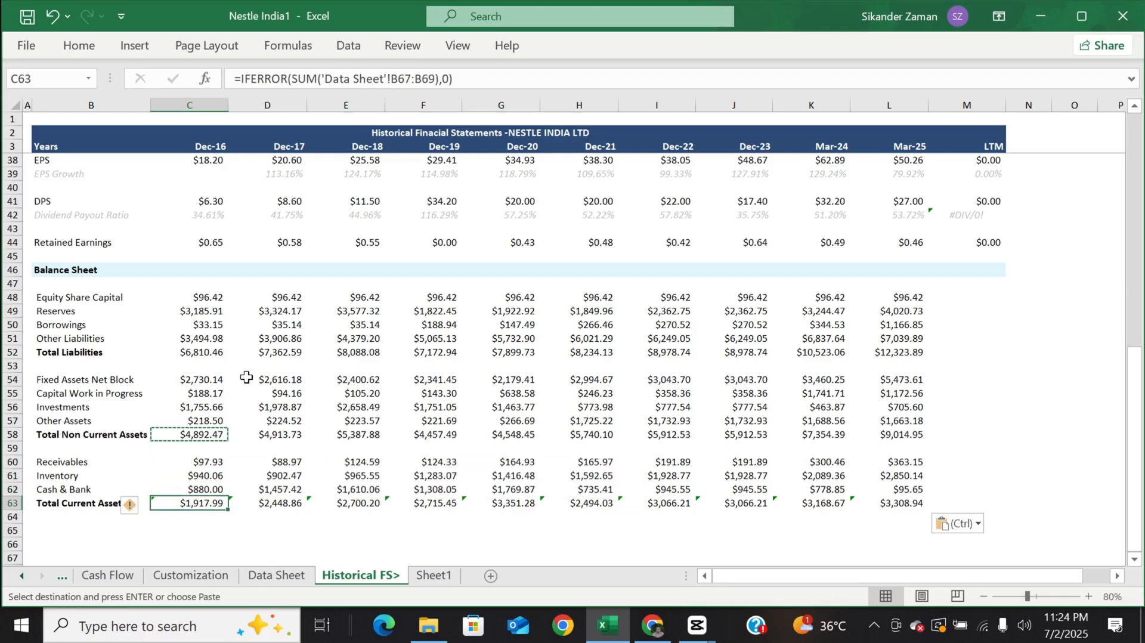
key(Down)
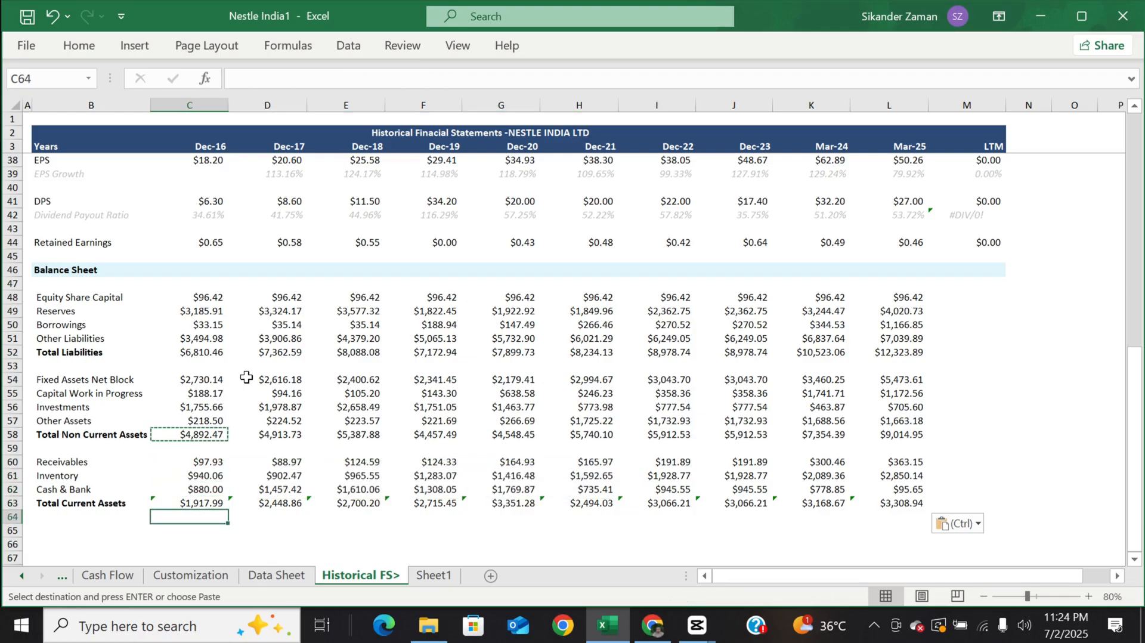
key(Down)
key(Left)
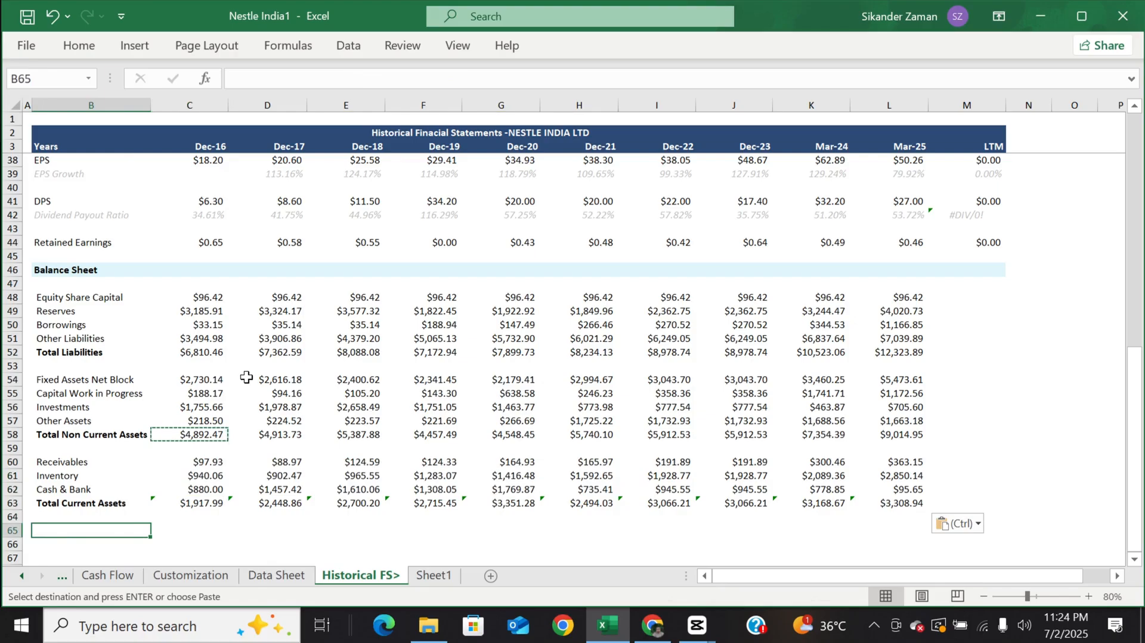
- Make the Total Liabilities figures in C52:L52 bold
key(Up)
key(Up)
key(Up)
key(Up)
key(Up)
key(Up)
key(Up)
key(Up)
key(Up)
key(Up)
key(Up)
key(Up)
key(Up)
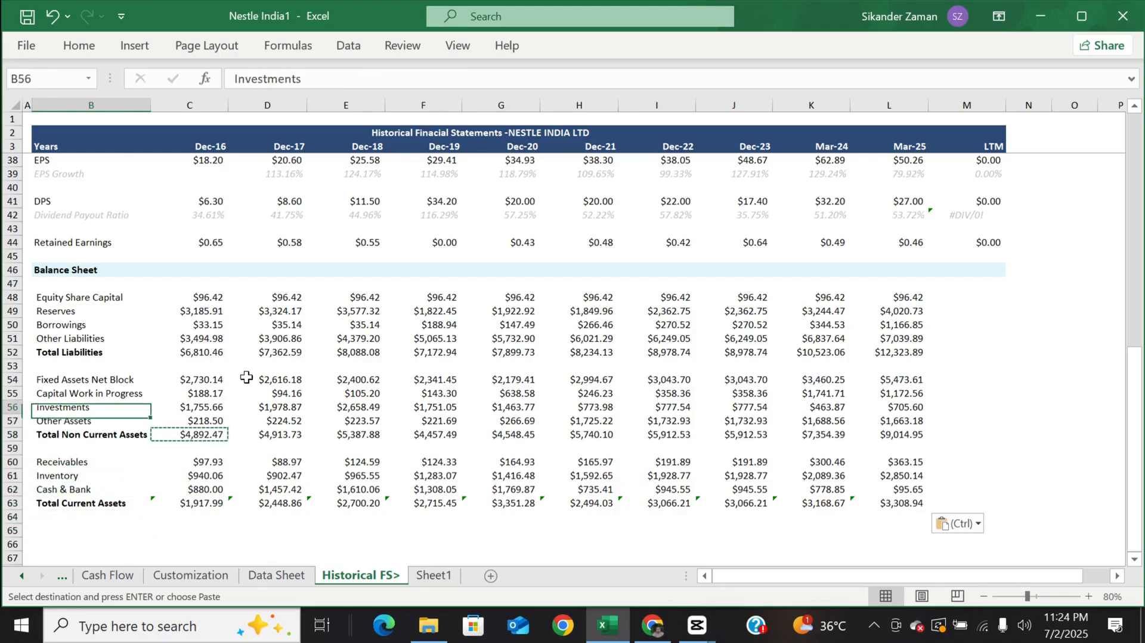
key(Right)
key(ctrl+shift+Right)
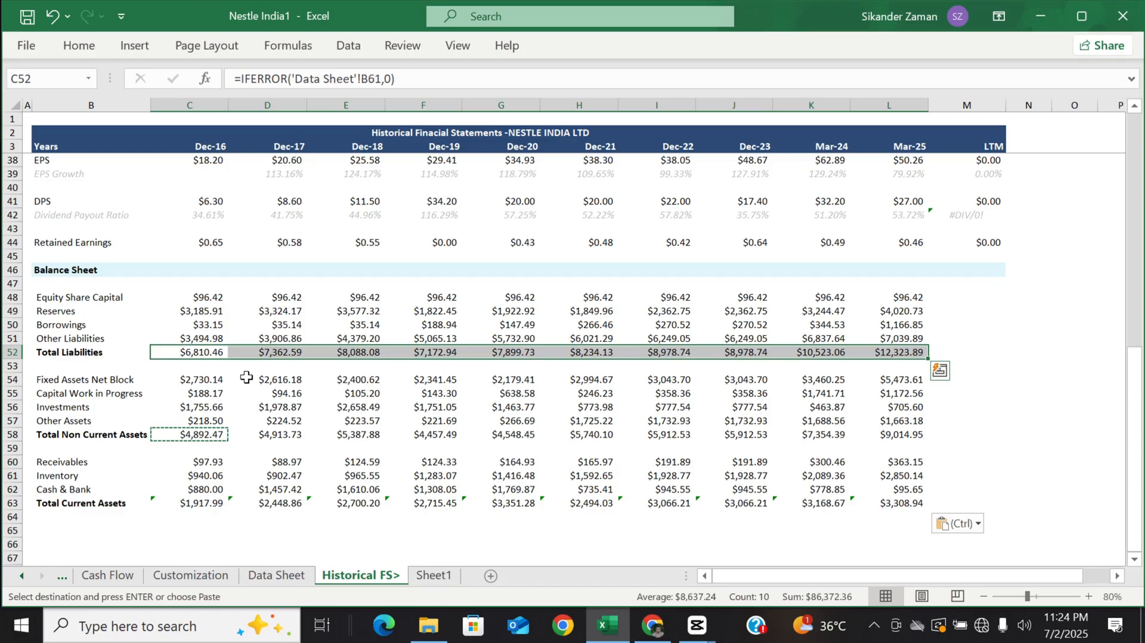
key(ctrl+b)
- Make the Total Non Current Assets figures in C58:L58 bold
key(Down)
key(Down)
key(Down)
key(Down)
key(Down)
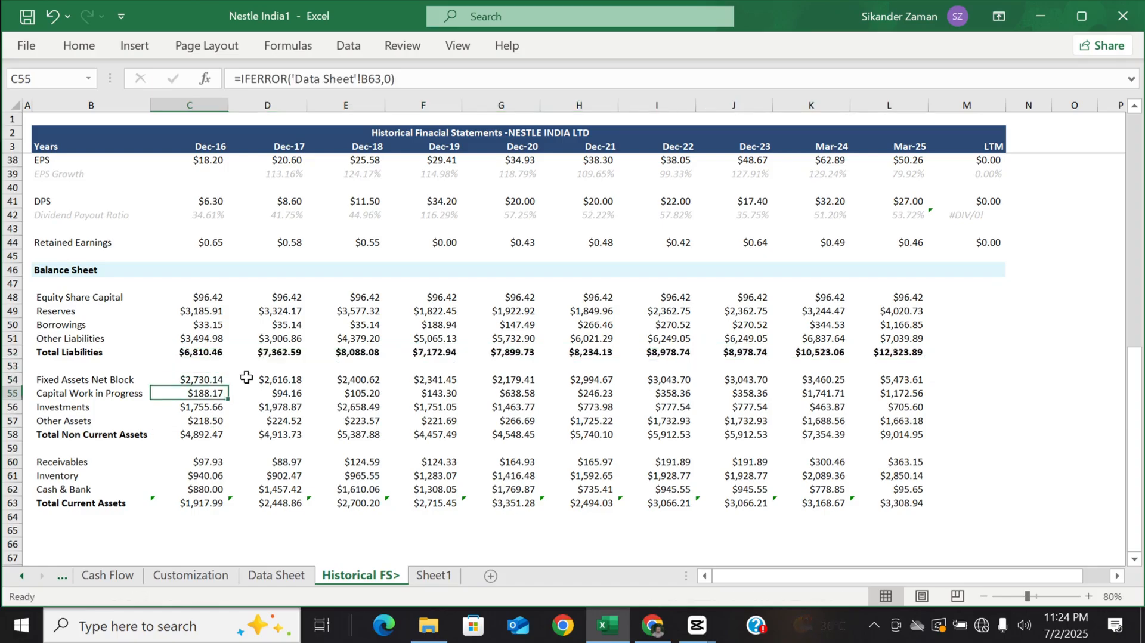
key(Down)
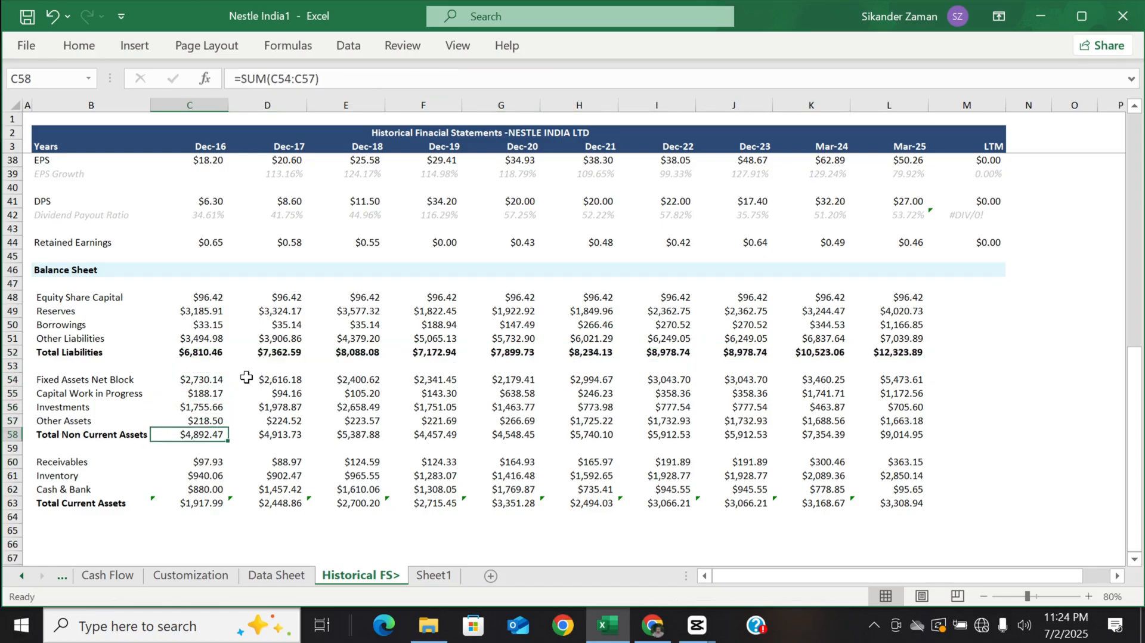
key(ctrl+shift+Right)
key(ctrl+b)
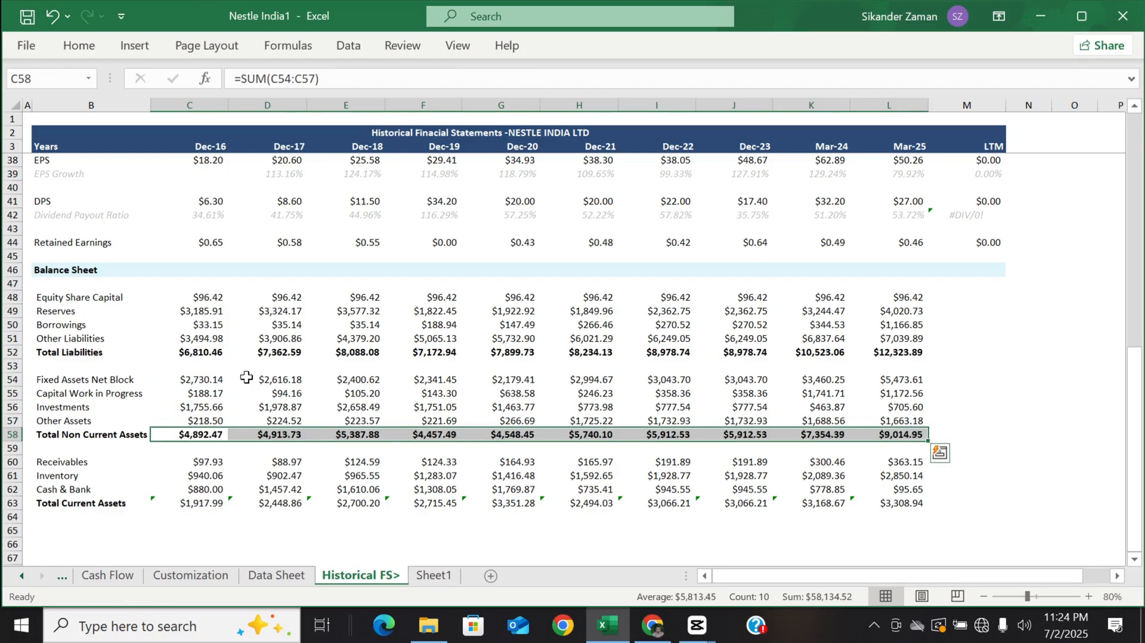
- Make the Total Current Assets figures in C63:L63 bold
key(Down)
key(Down)
key(Down)
key(Down)
key(Down)
key(ctrl+shift+Right)
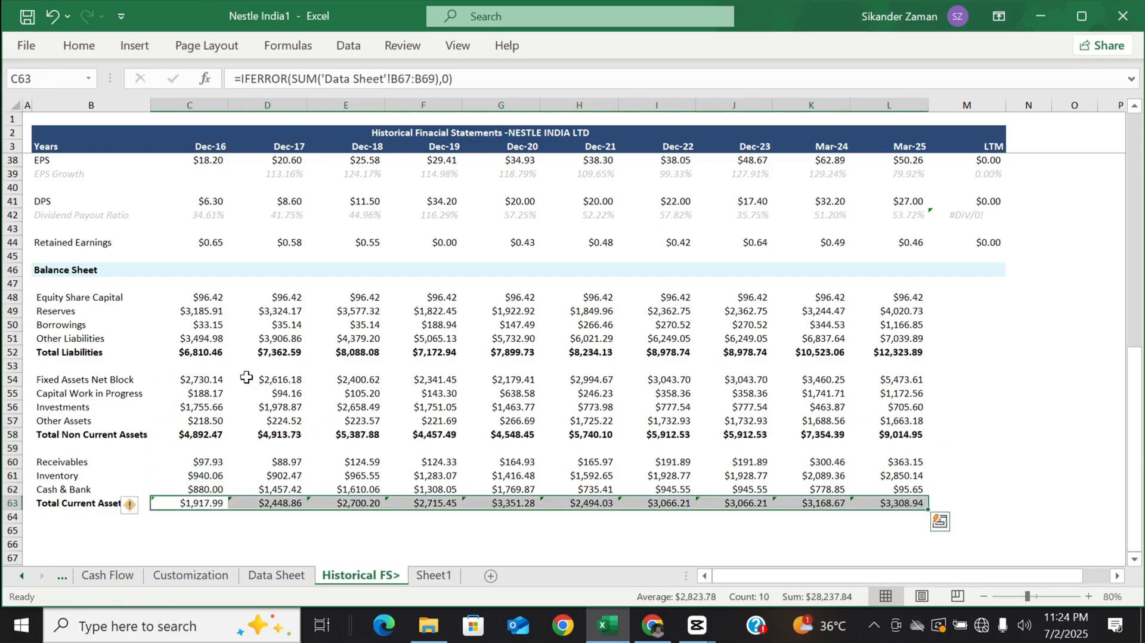
key(ctrl+b)
- Enter the row label Total Assets in B65, leaving one blank row under Total Current Assets
key(Down)
key(Left)
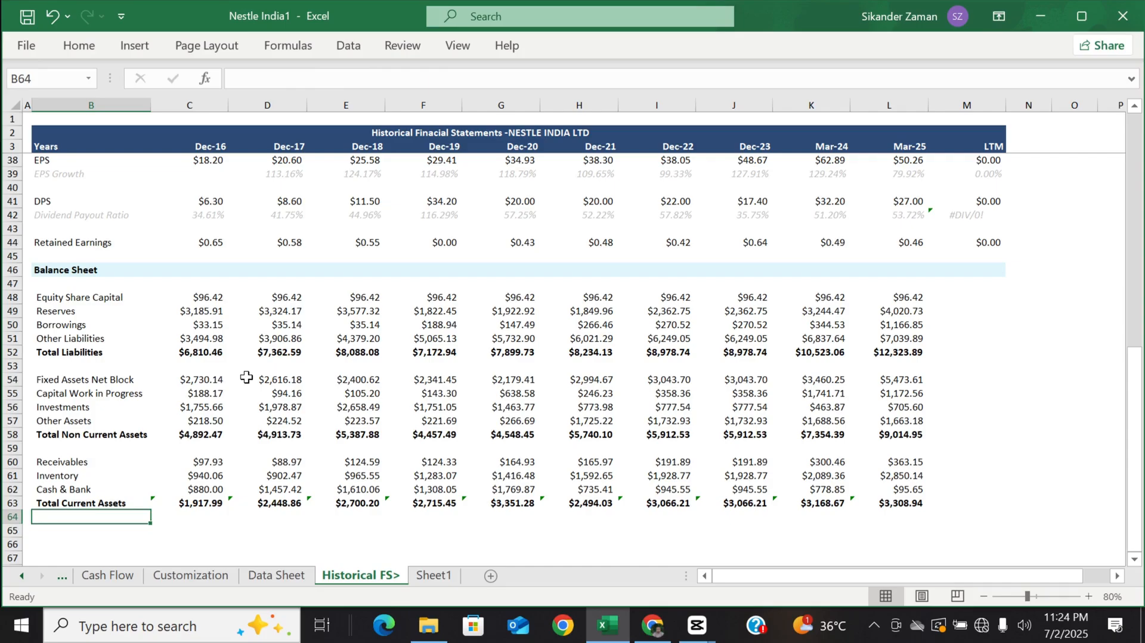
key(Down)
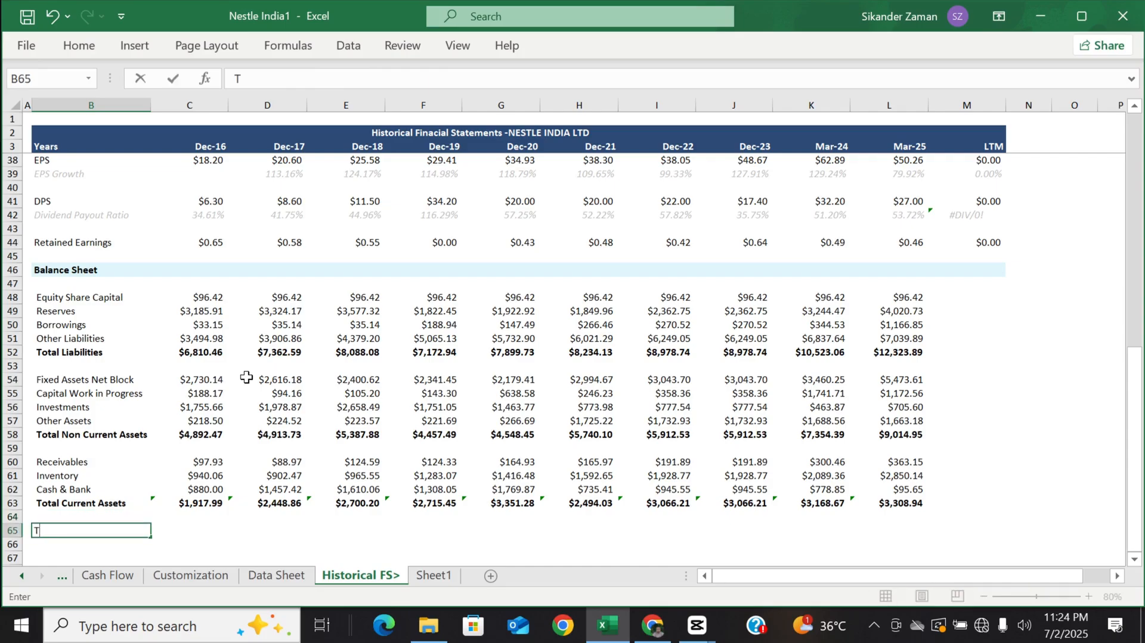
text(Total Assets)
key(Return)
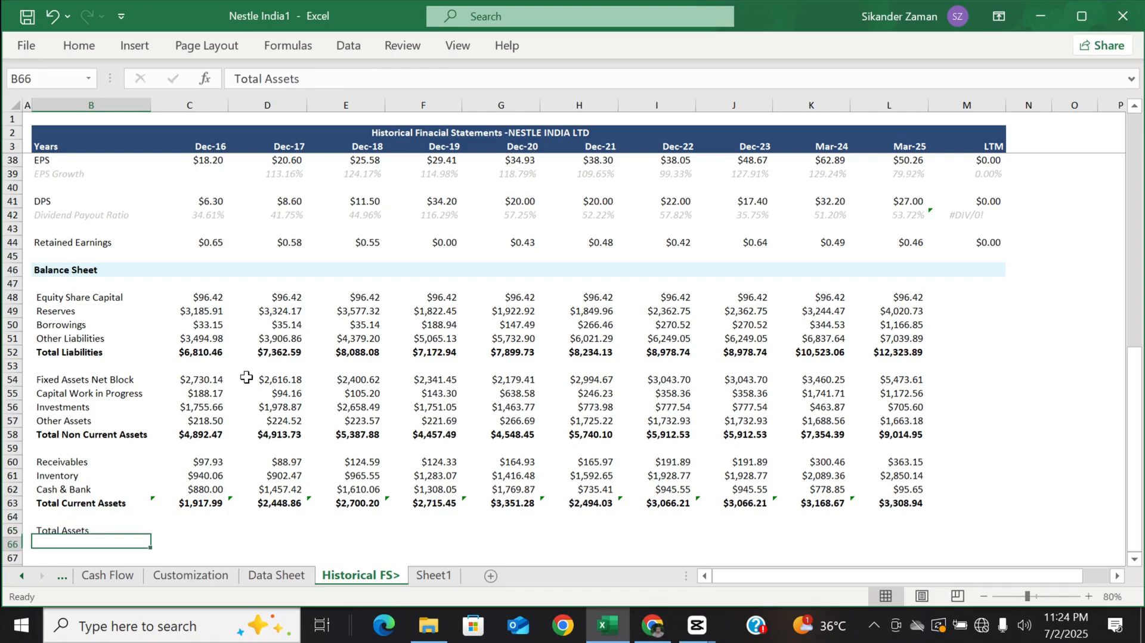
- Enter the Dec-16 Total Assets formula =IFERROR(C63+C58,0) in C65, adding total current and non-current assets
key(Up)
key(Right)
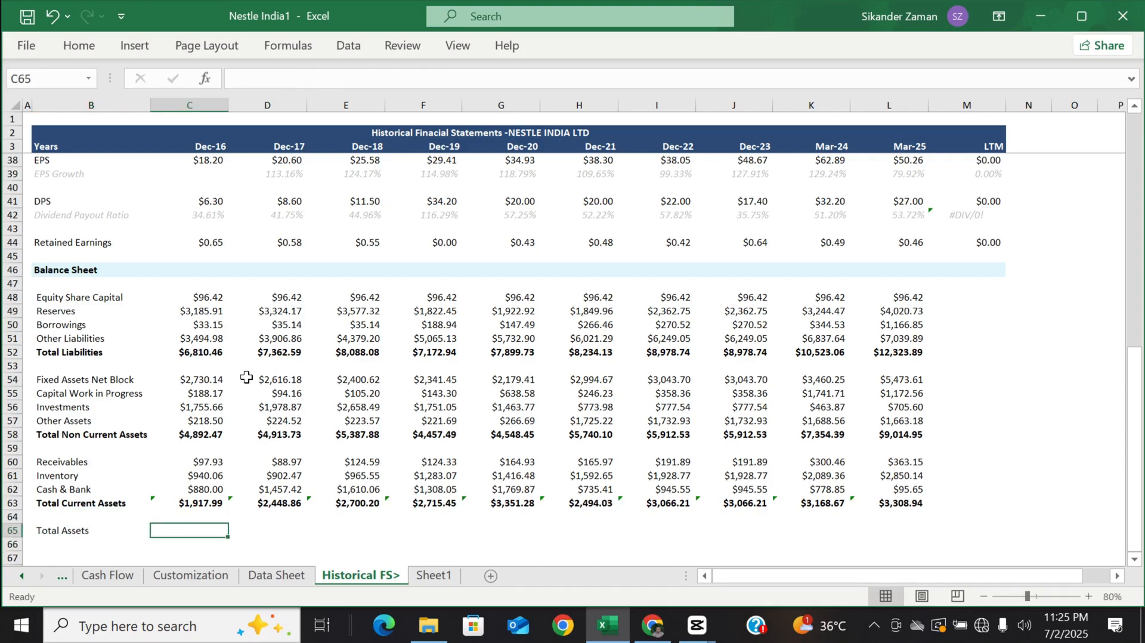
text(=iferror()
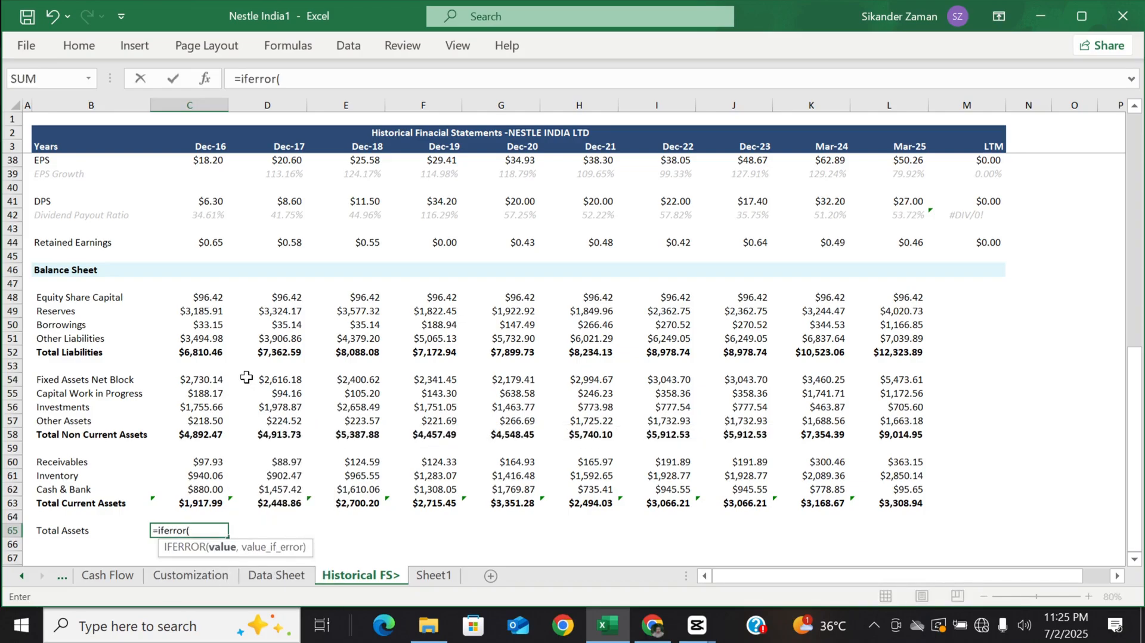
key(Up)
key(Up)
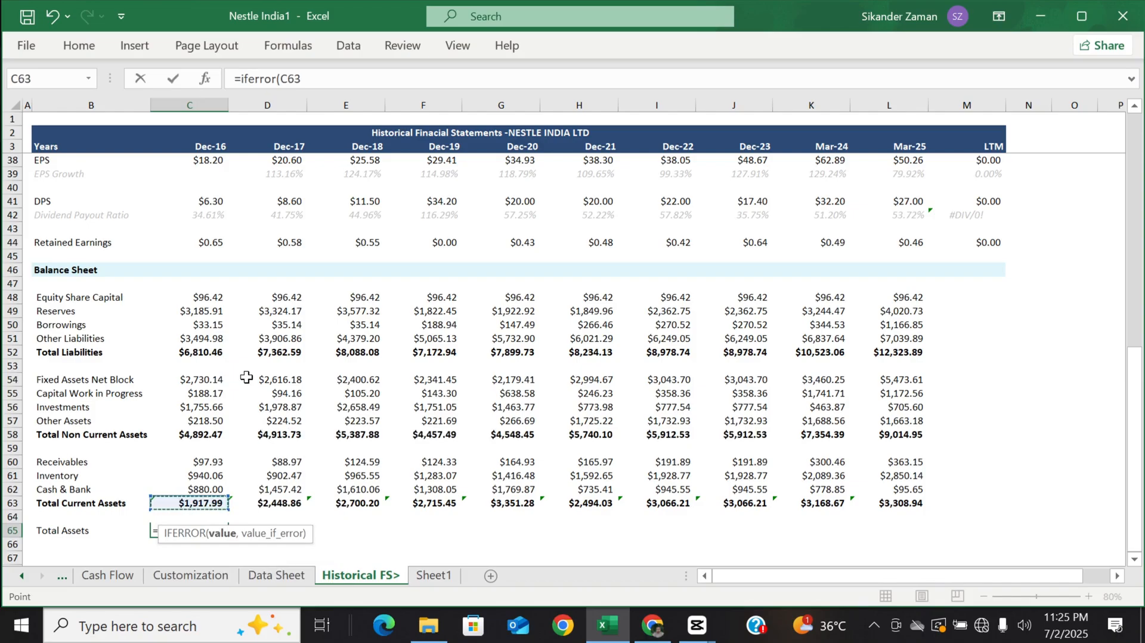
text(+)
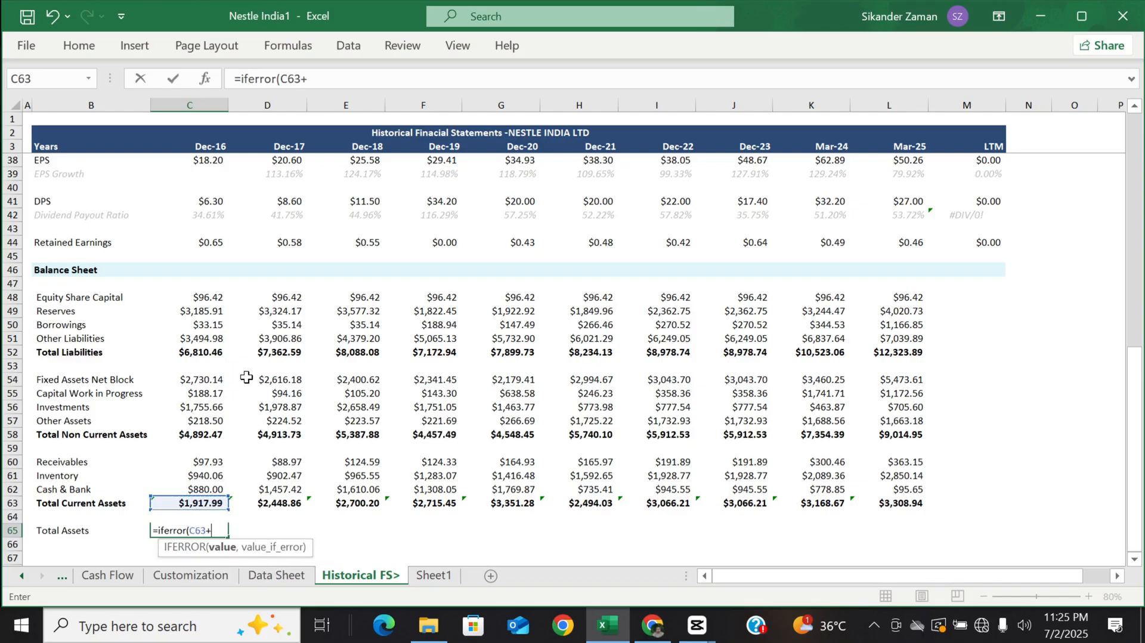
key(Up)
key(Up)
key(Up)
key(Up)
key(Up)
key(Up)
key(Up)
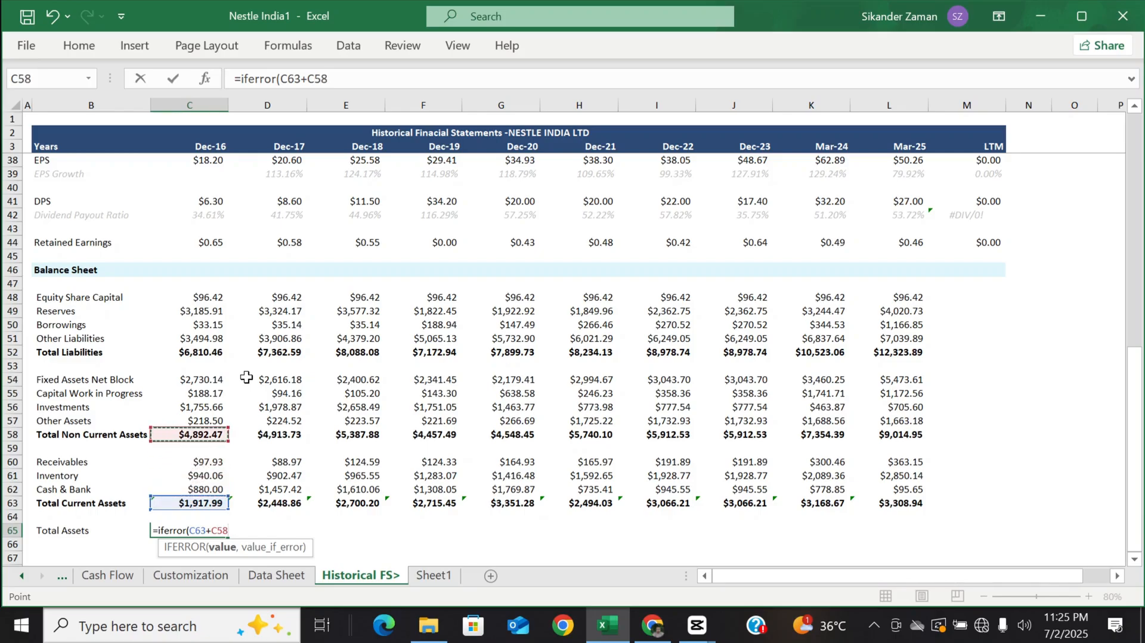
text(,0)
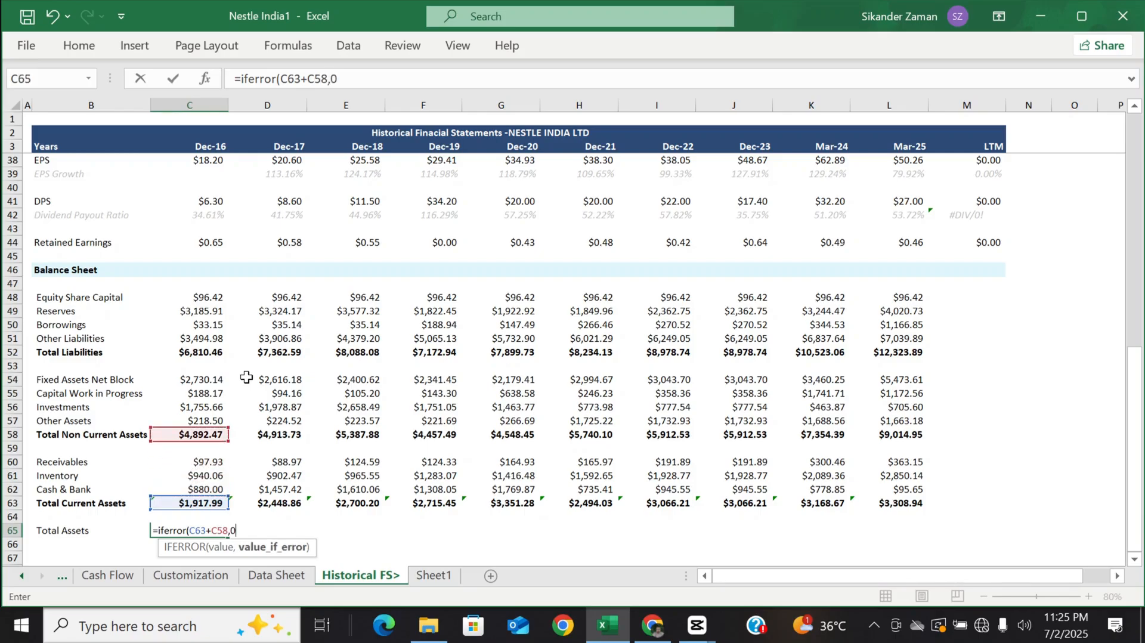
text(_))
key(BackSpace)
key(BackSpace)
text())
key(Return)
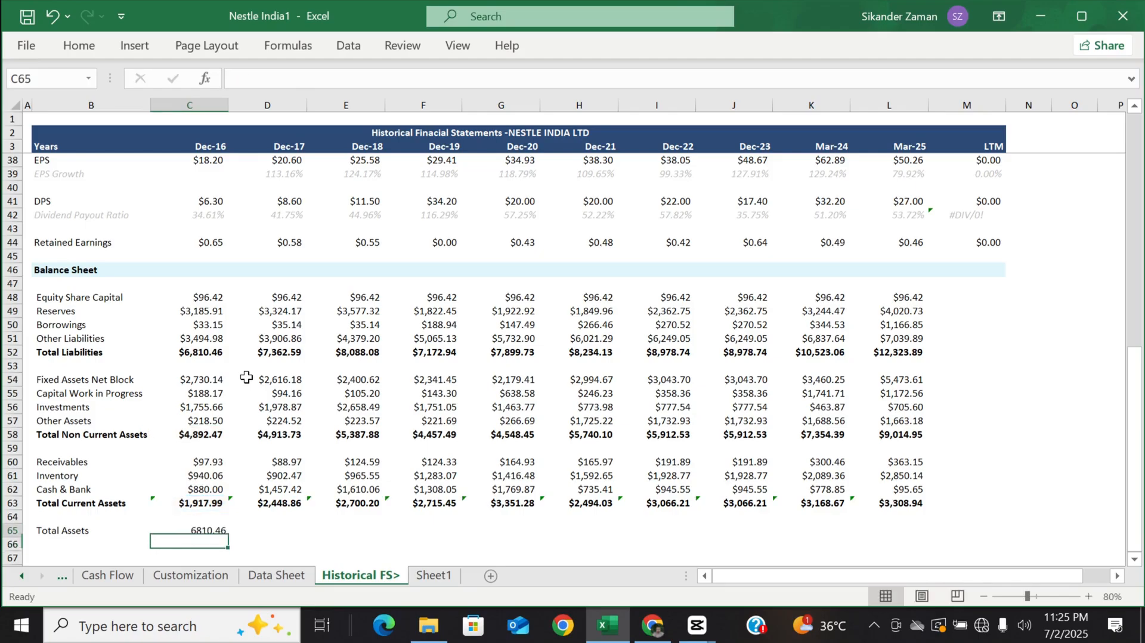
- Copy the C65 formula across C65:L65 to fill Total Assets for Dec-16 to Mar-25
key(Up)
key(ctrl+c)
key(shift+Right)
key(shift+Right)
key(shift+Right)
key(shift+Right)
key(shift+Right)
key(shift+Right)
key(shift+Right)
key(shift+Right)
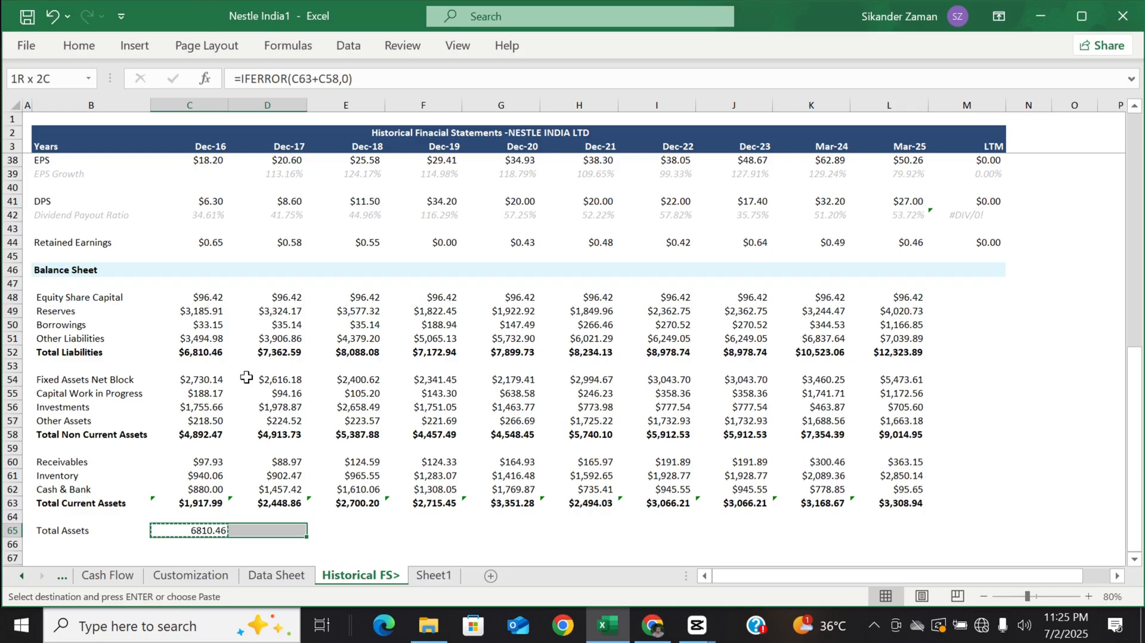
key(shift+Right)
key(Return)
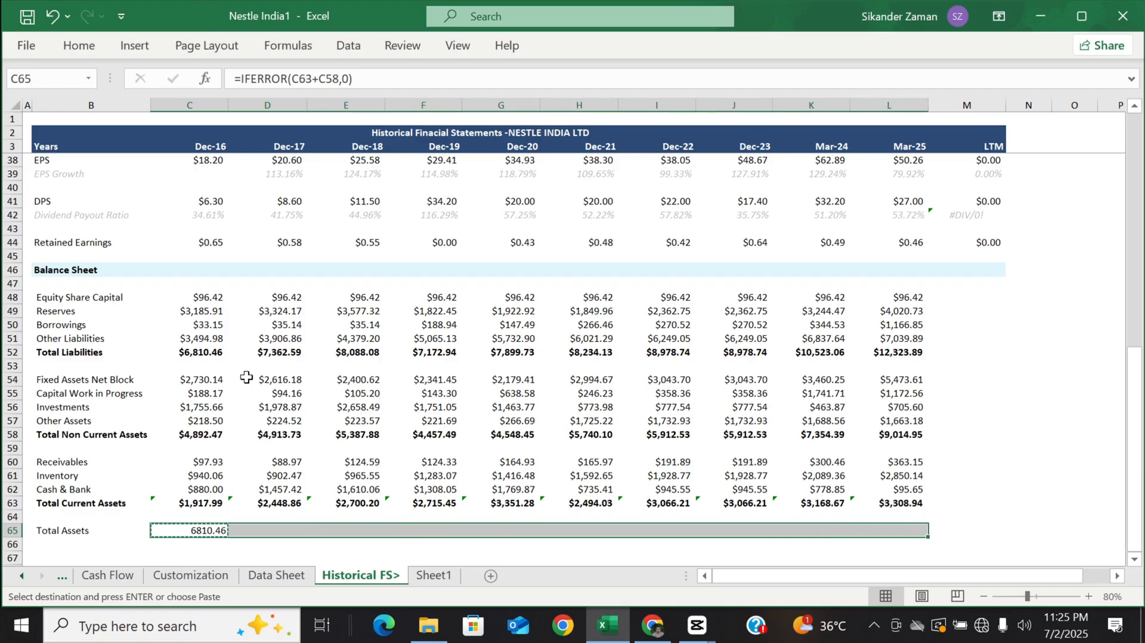
- Copy only the formatting of the Total Current Assets cell C63 onto the Total Assets row B65:L65
key(Up)
key(Up)
key(ctrl+c)
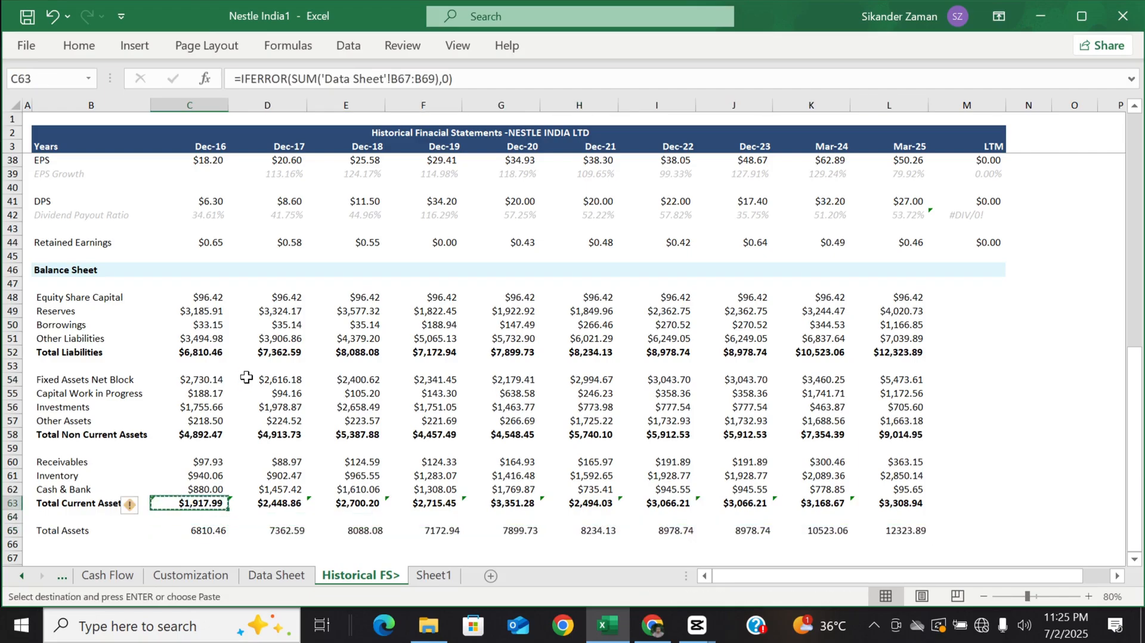
key(Down)
key(Left)
key(Down)
key(shift+Right)
key(shift+Right)
key(shift+Right)
key(shift+Right)
key(shift+Right)
key(shift+Right)
key(shift+Right)
key(shift+Right)
key(shift+Right)
key(shift+Right)
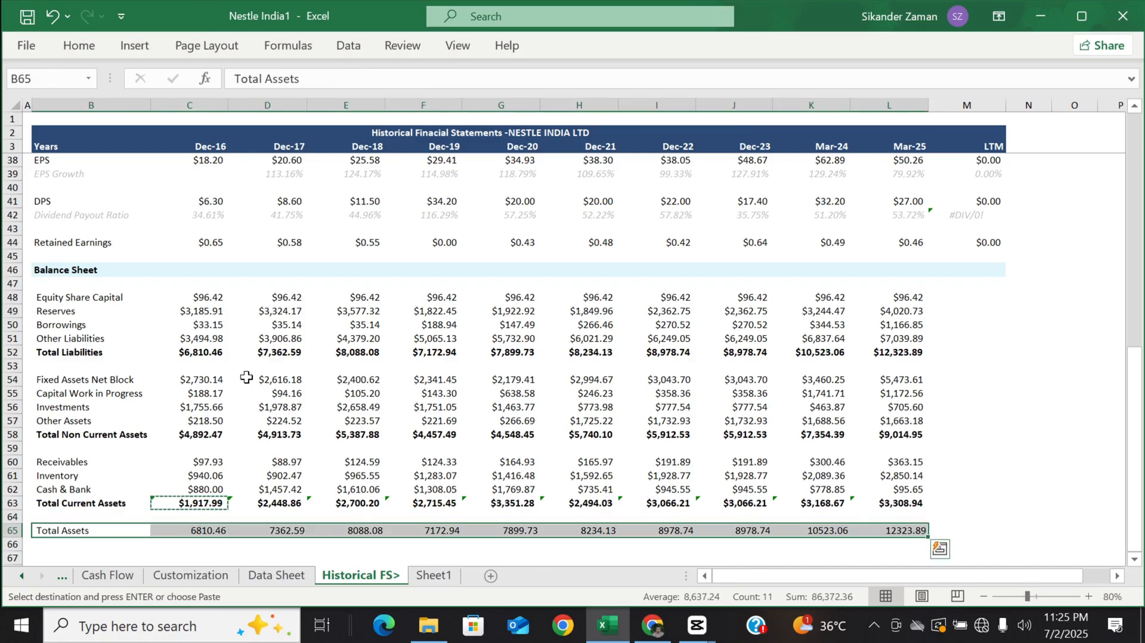
key(ctrl+alt+v)
key(Down)
key(Down)
key(Down)
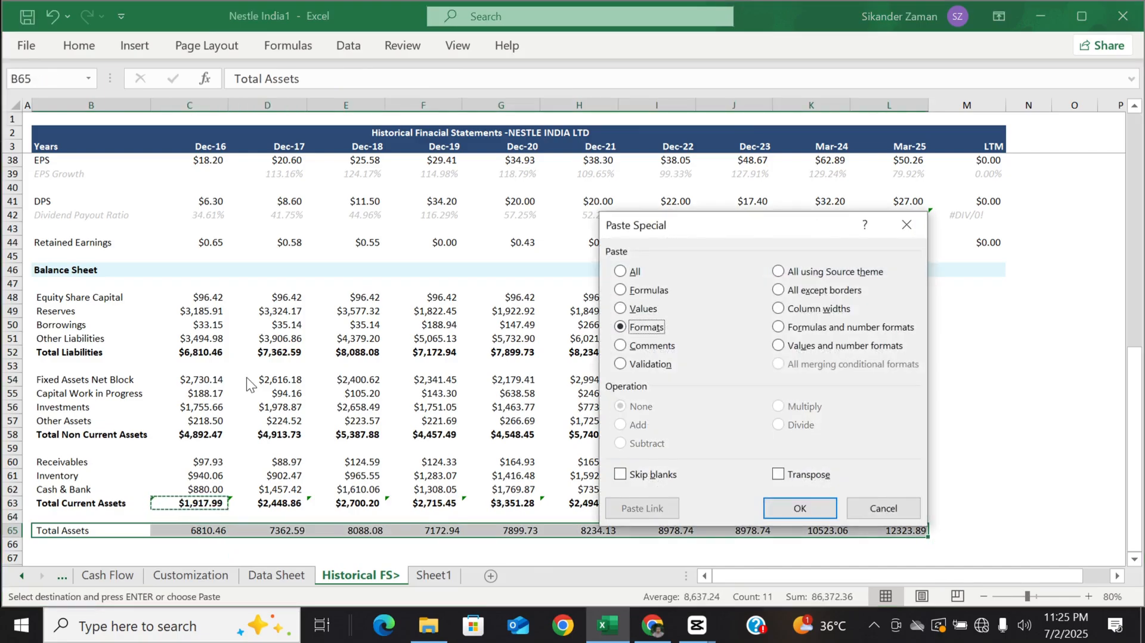
key(Return)
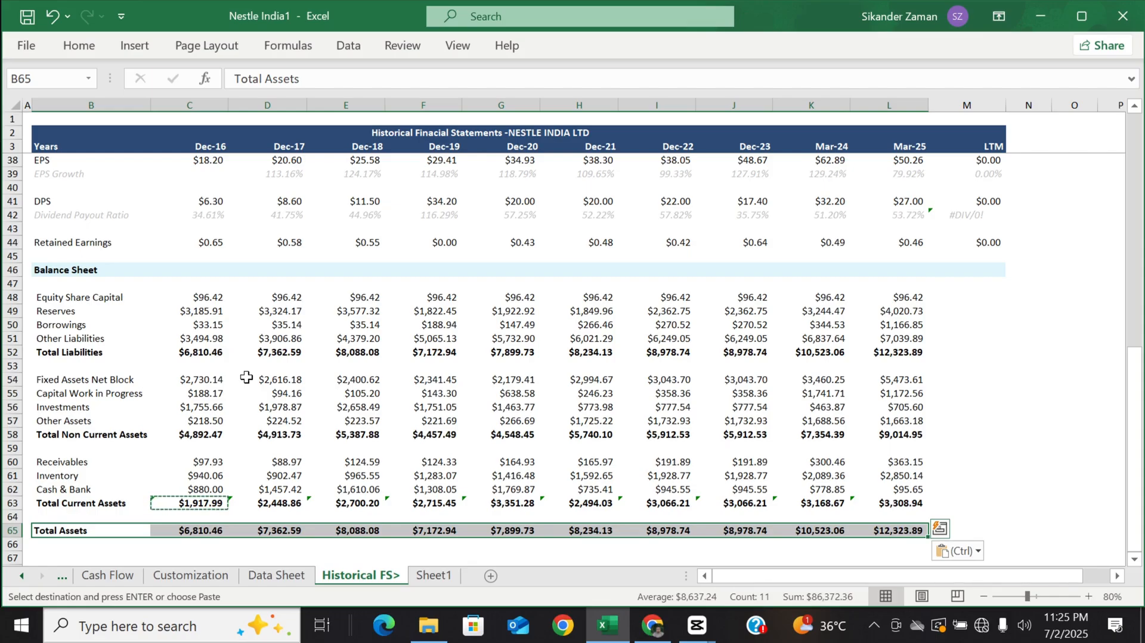
- Enter the row label Check in B67, leaving one blank row under Total Assets
key(Down)
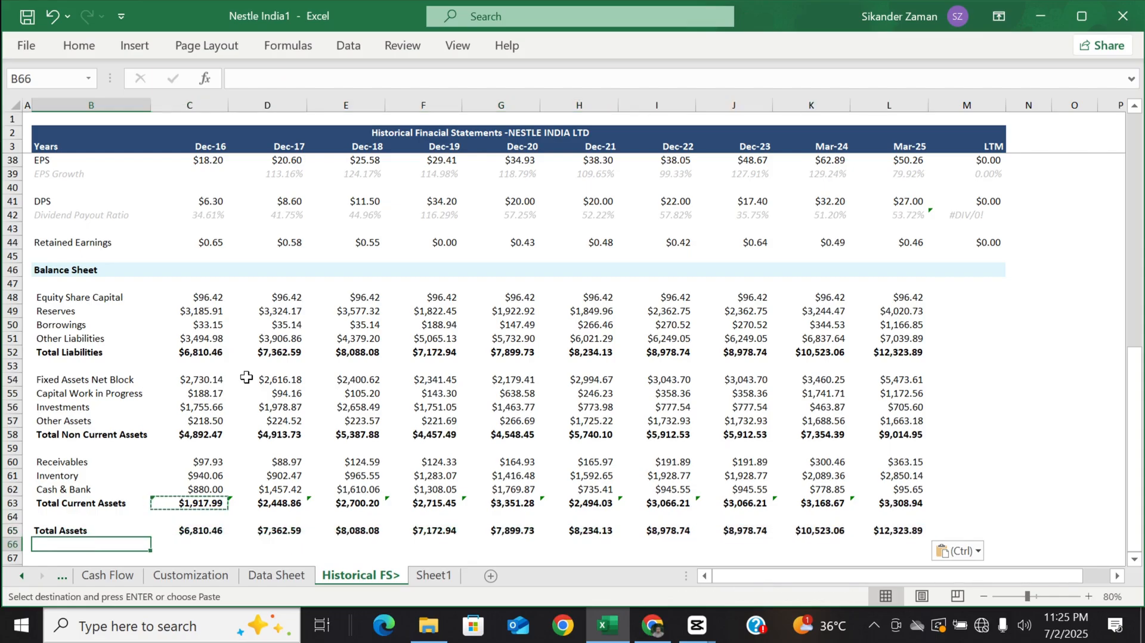
key(Down)
text(Check)
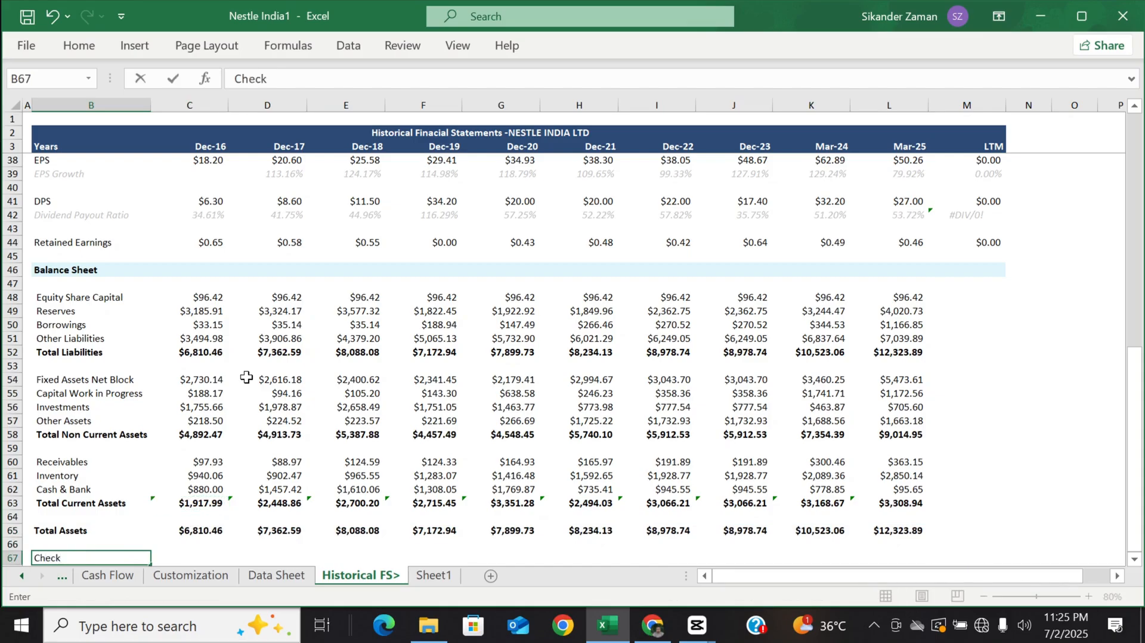
scroll(246, 377, down, 1)
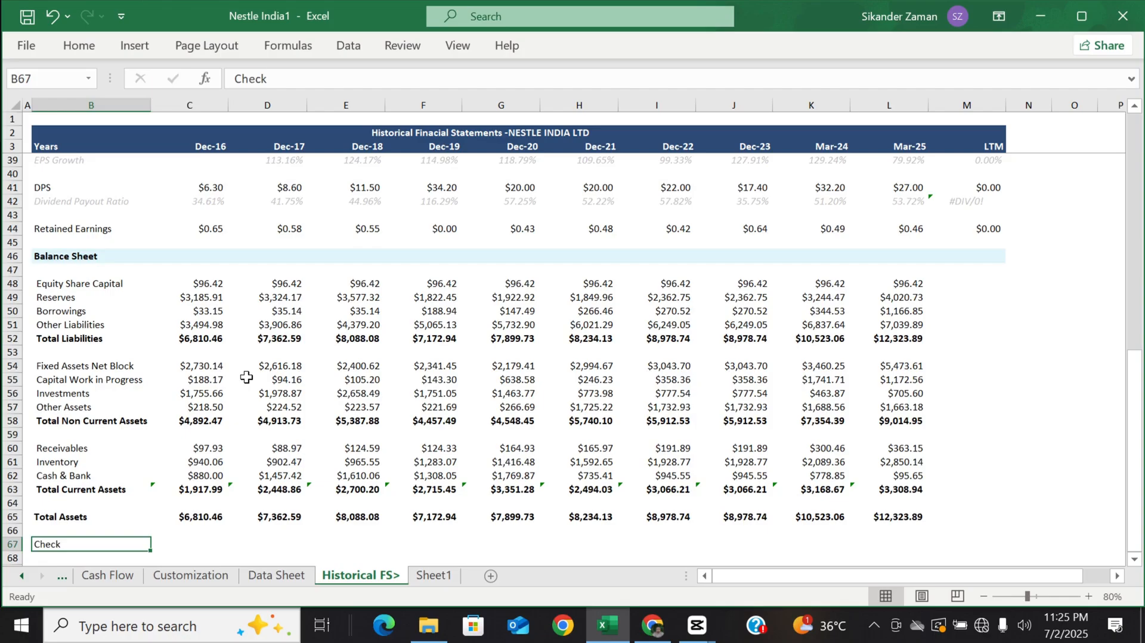
- Enter the balance check formula =C65=C52 in C67, comparing Dec-16 Total Assets with Total Liabilities
key(Tab)
text(=)
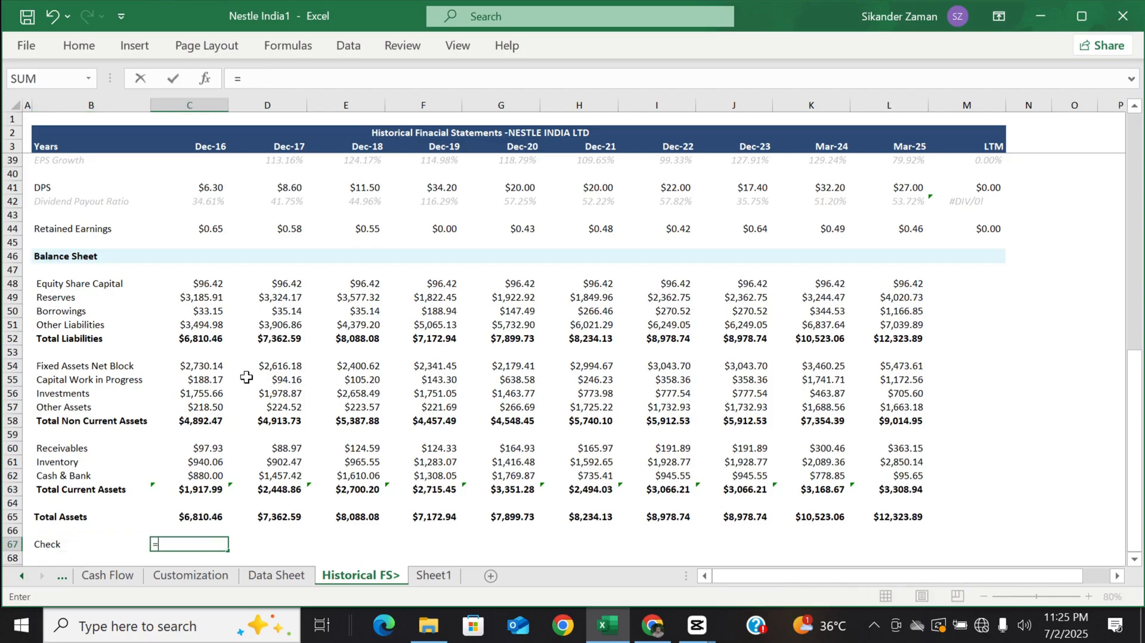
key(Up)
key(Up)
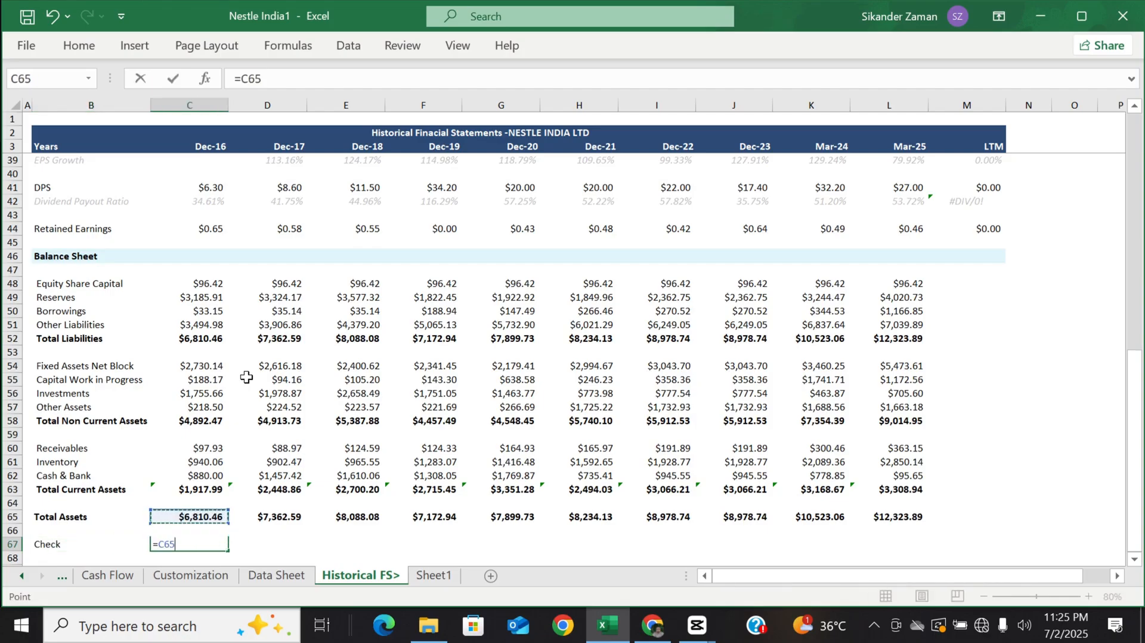
text(=)
key(Up)
key(Up)
key(Up)
key(Up)
key(Up)
key(Up)
key(Up)
key(Up)
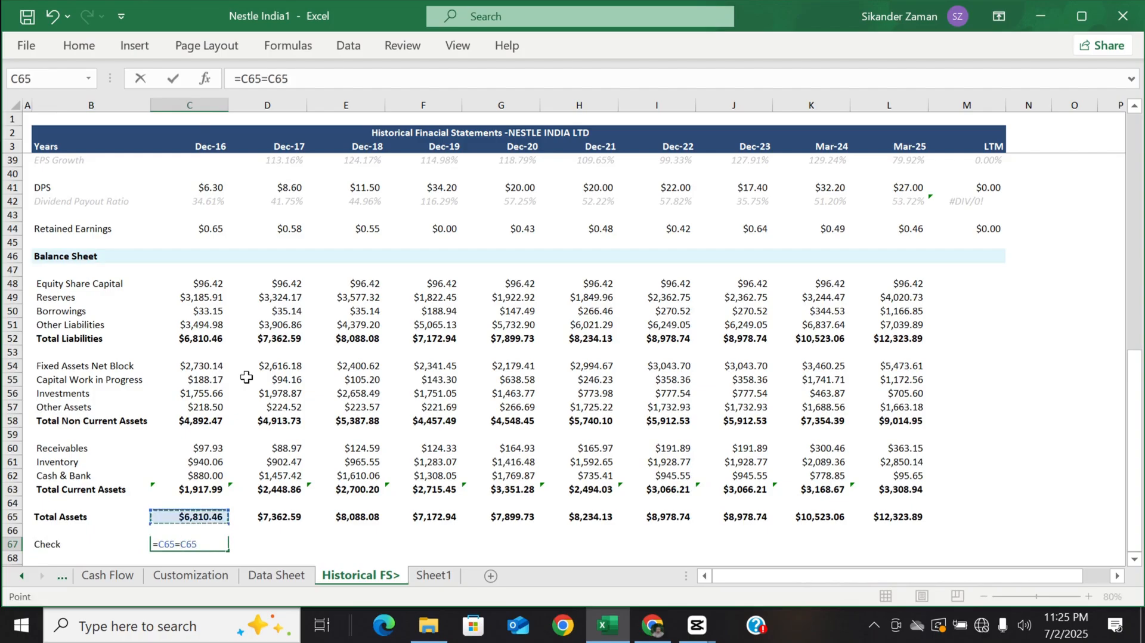
key(Up)
key(Up)
key(Up)
key(Up)
key(Up)
key(Up)
key(Up)
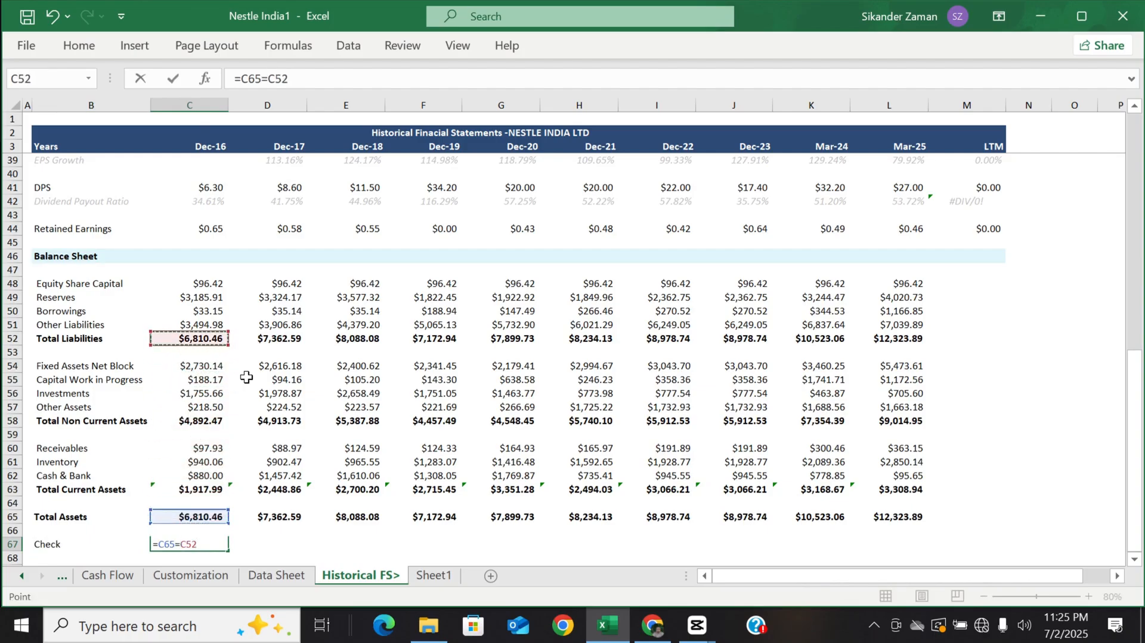
key(Return)
- Copy the C67 check formula across C67:L67 to cover Dec-16 to Mar-25
key(Up)
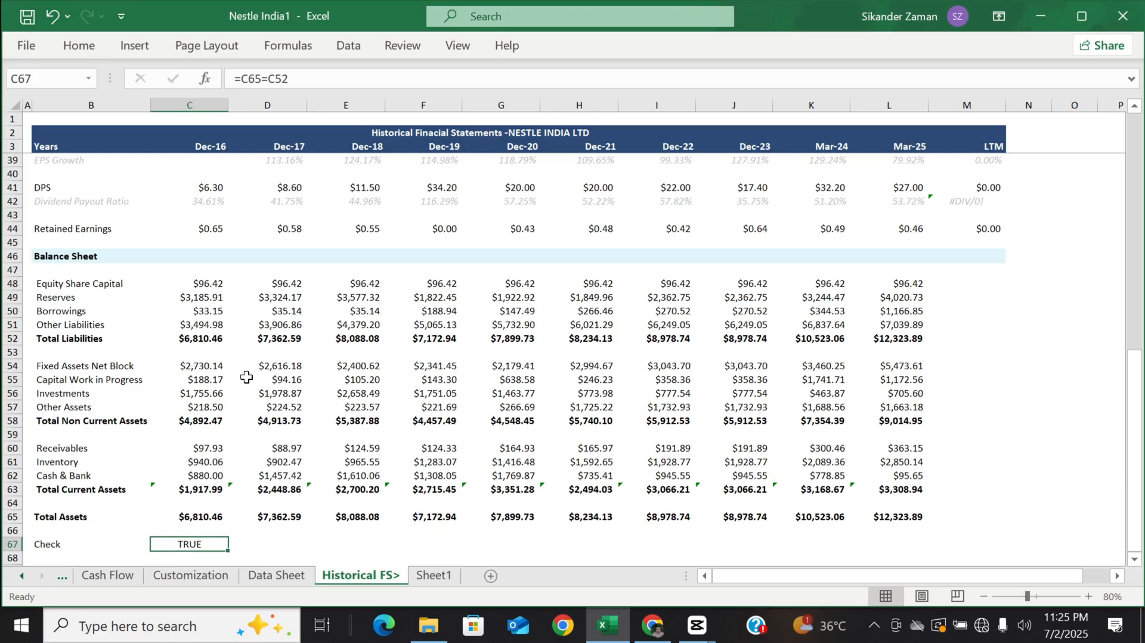
key(ctrl+c)
key(shift+Right)
key(shift+Right)
key(shift+Right)
key(shift+Right)
key(shift+Right)
key(shift+Right)
key(shift+Right)
key(shift+Right)
key(shift+Right)
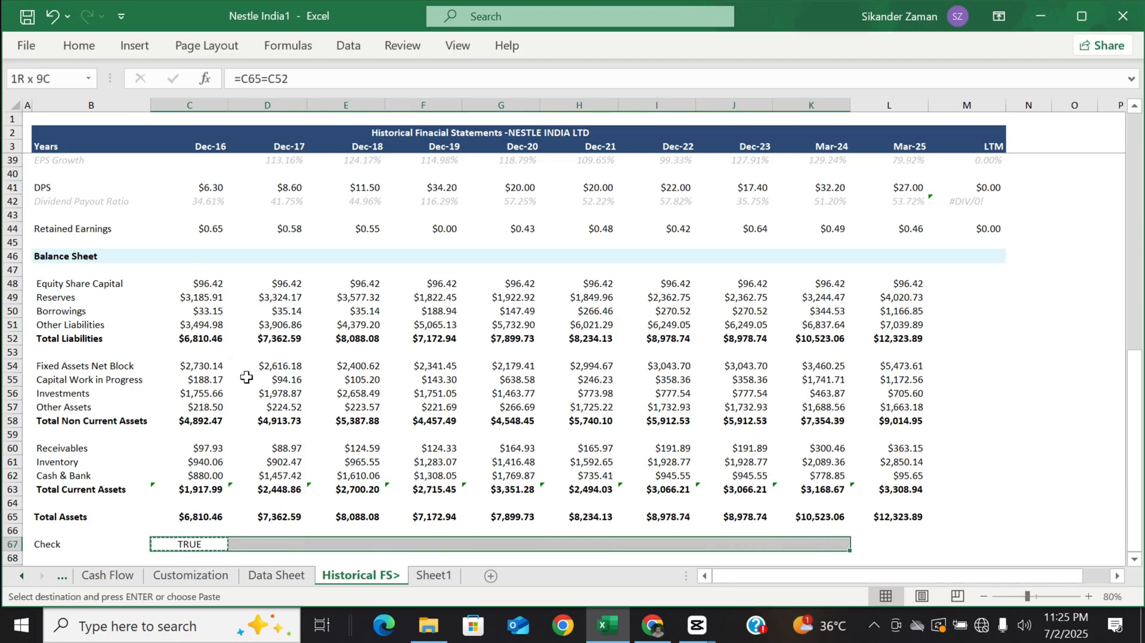
key(Return)
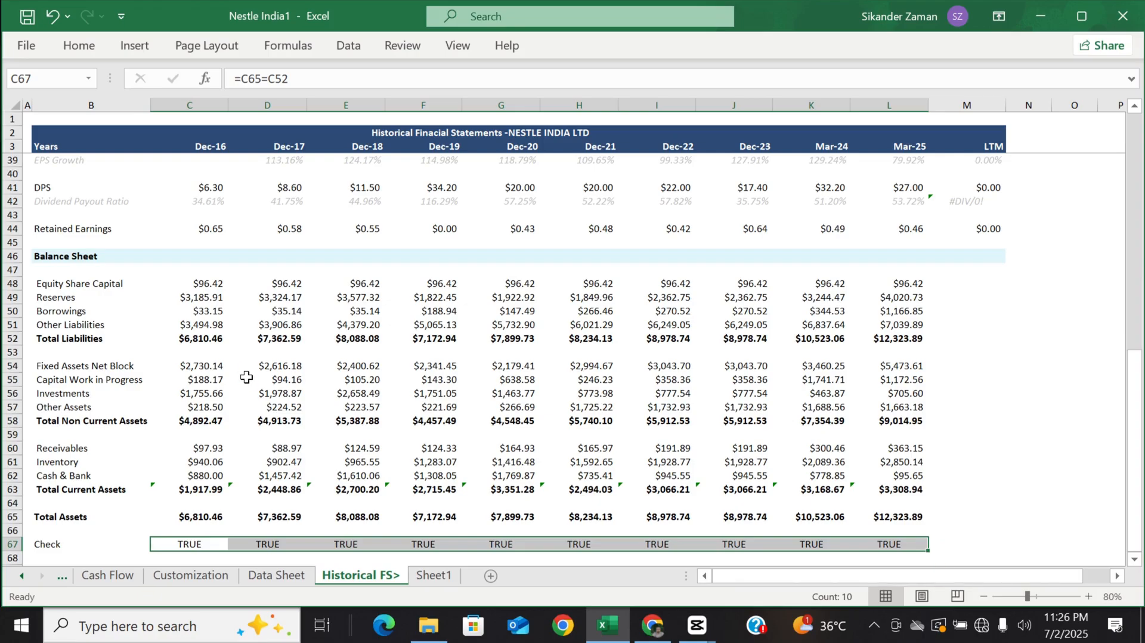
- Italicise the whole Check row, covering the results in C67:L67 and the label in B67
key(ctrl+i)
key(Left)
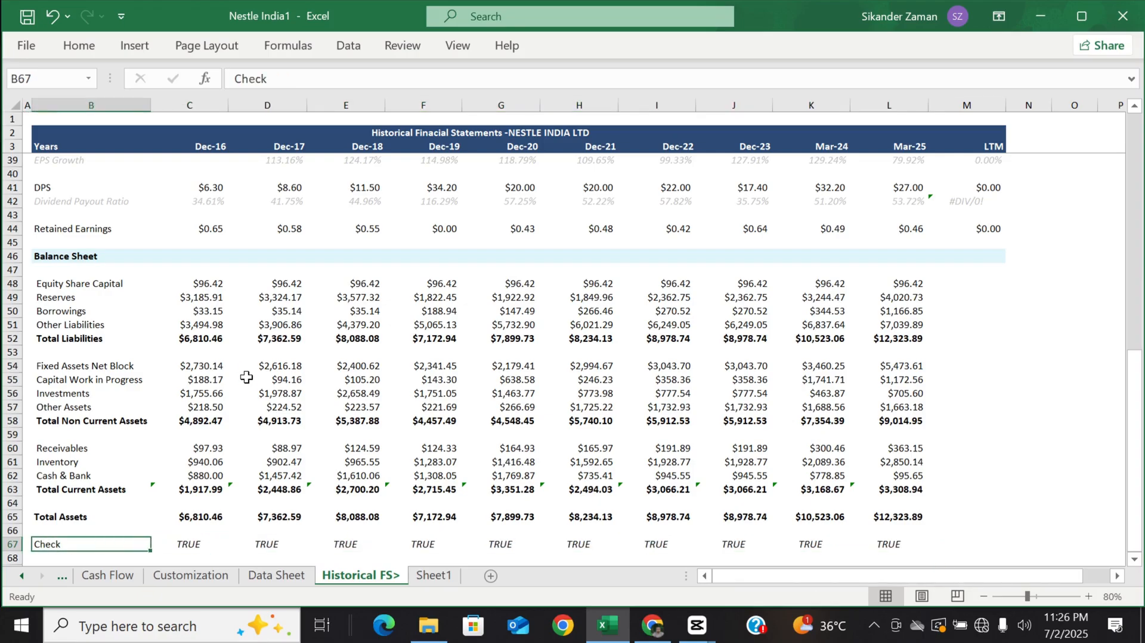
key(ctrl+i)
key(Down)
key(Down)
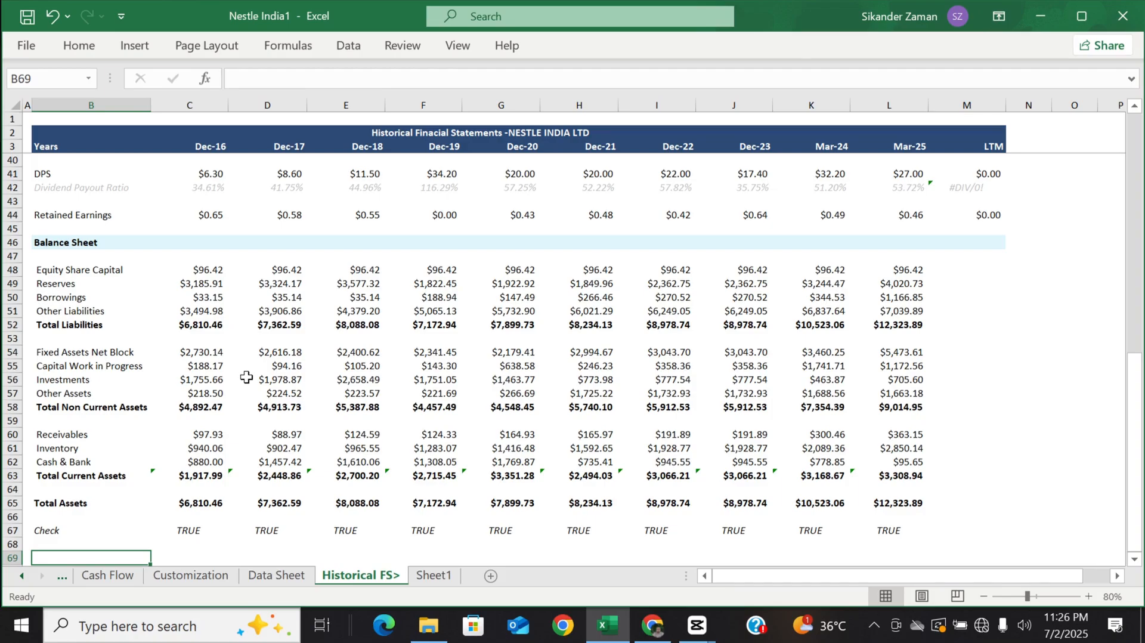
- Copy the Balance Sheet heading band B46:M46 to row 69, leaving one blank row under the Check row
key(Up)
key(Up)
key(Up)
key(Up)
key(Up)
key(Up)
key(Up)
key(Up)
key(Up)
key(Up)
key(Up)
key(Up)
key(Up)
key(Up)
key(Up)
key(Up)
key(Up)
key(Up)
key(Up)
key(Up)
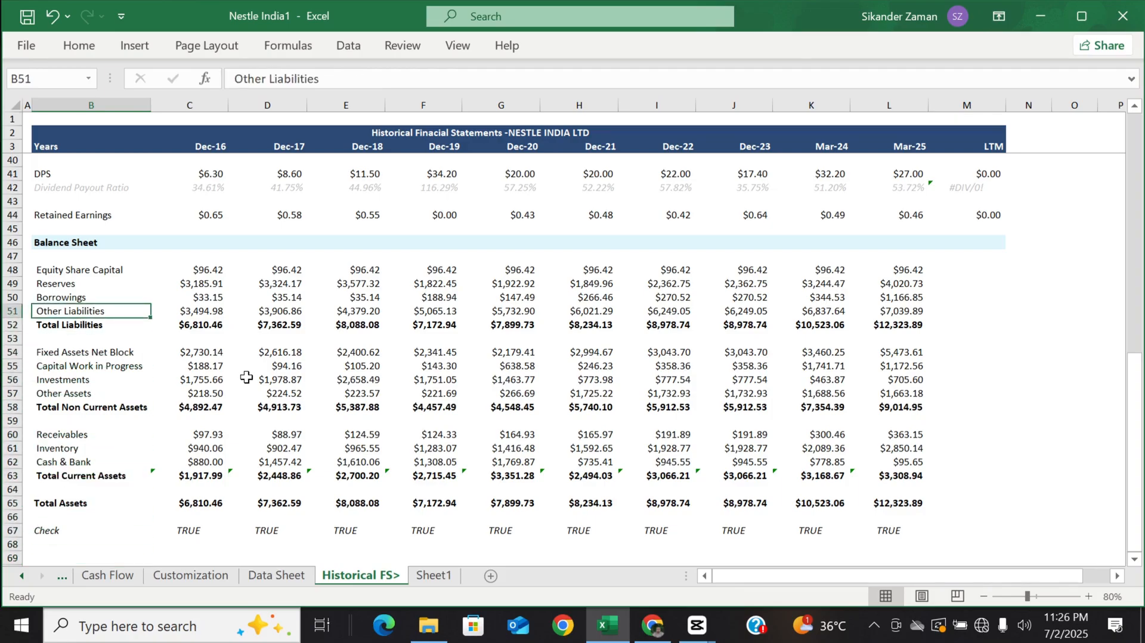
key(Up)
key(shift+Right)
key(shift+Right)
key(shift+Right)
key(shift+Right)
key(shift+Right)
key(shift+Right)
key(shift+Right)
key(shift+Right)
key(shift+Right)
key(shift+Right)
key(shift+Right)
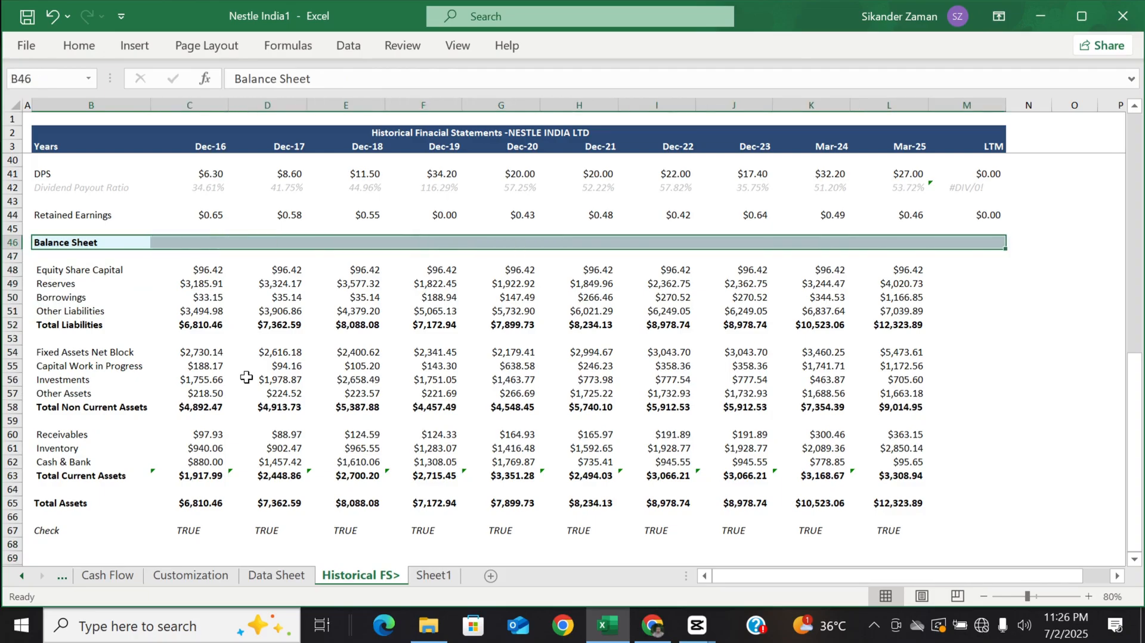
key(ctrl+c)
key(Down)
key(Down)
key(Down)
key(Down)
key(Down)
key(Down)
key(Down)
key(Down)
key(Down)
key(Down)
key(Down)
key(Down)
key(Down)
key(Down)
key(Down)
key(Down)
key(Down)
key(Down)
key(Down)
key(Down)
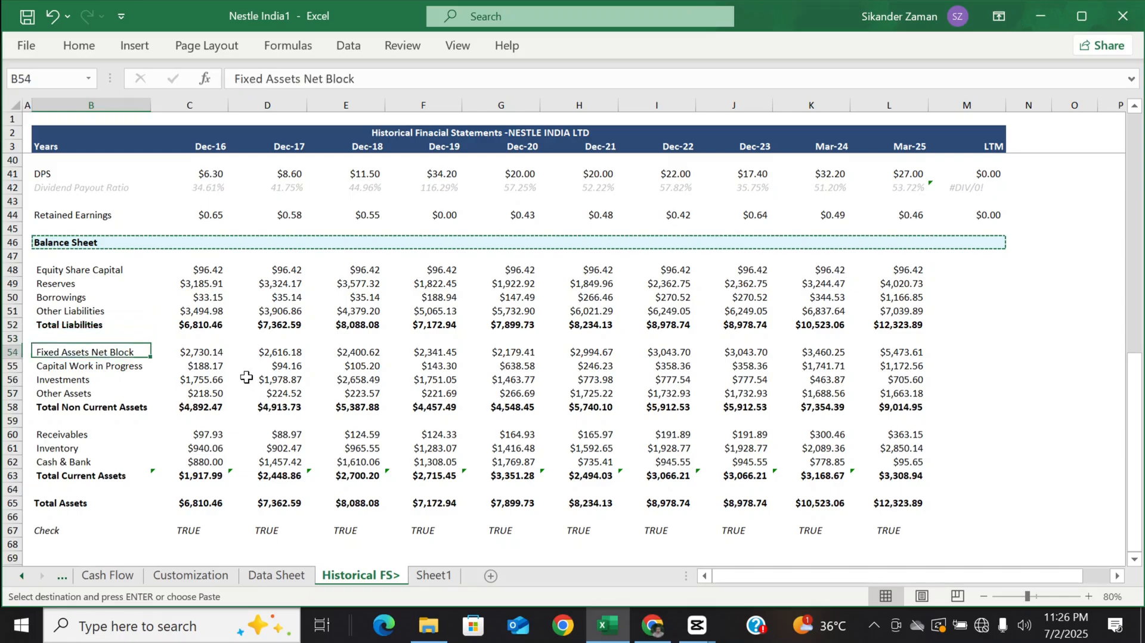
key(Down)
key(Down)
key(Down)
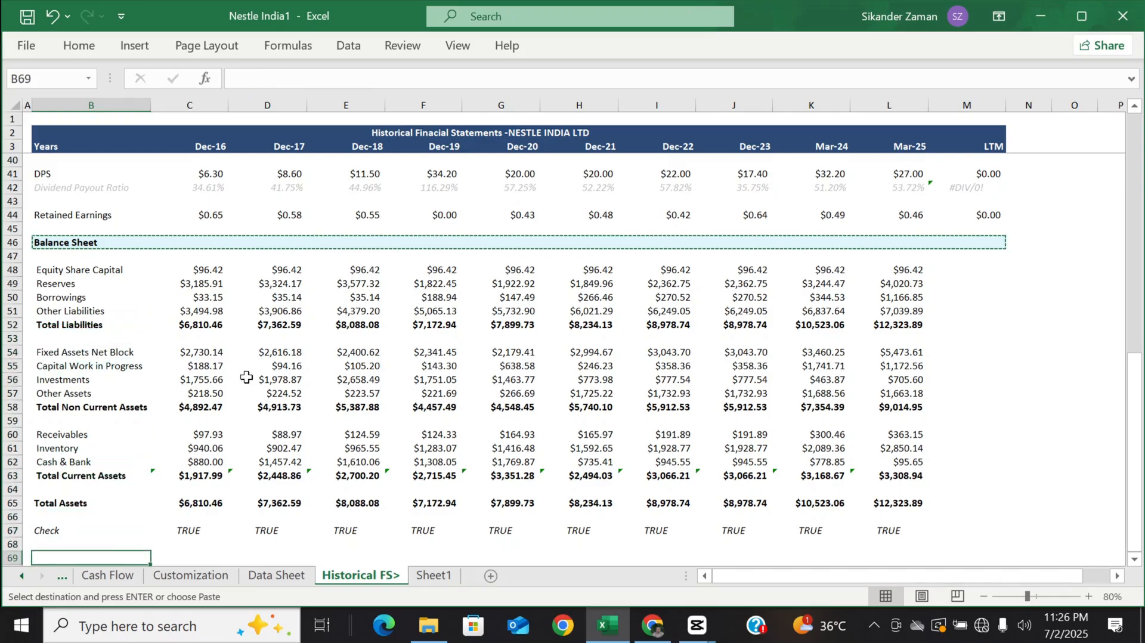
key(ctrl+v)
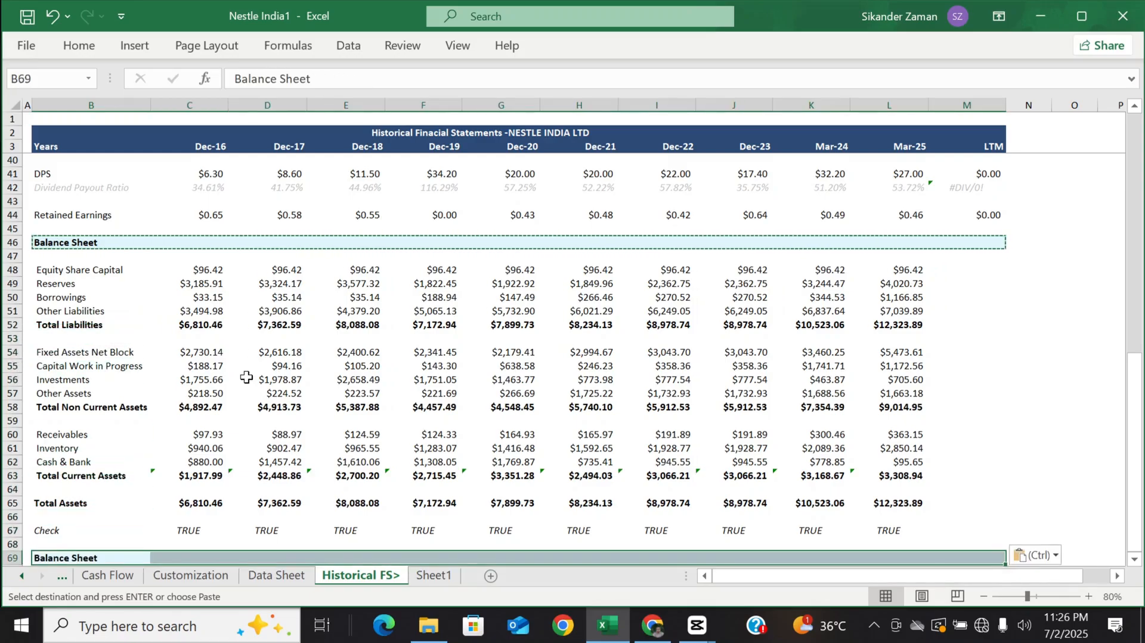
- Replace the copied heading text in B69 with Cash Flow Statement
double_click(111, 557)
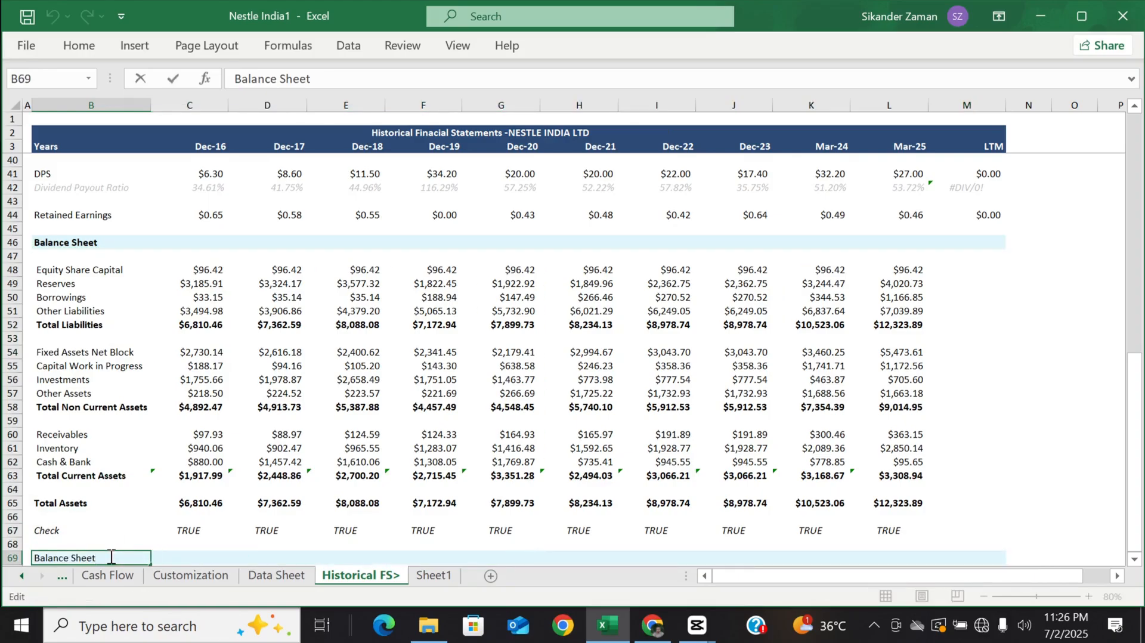
text(Cash)
key(BackSpace)
key(BackSpace)
key(BackSpace)
key(BackSpace)
key(BackSpace)
key(BackSpace)
key(BackSpace)
key(BackSpace)
key(BackSpace)
key(BackSpace)
key(BackSpace)
key(BackSpace)
key(BackSpace)
key(BackSpace)
key(BackSpace)
key(BackSpace)
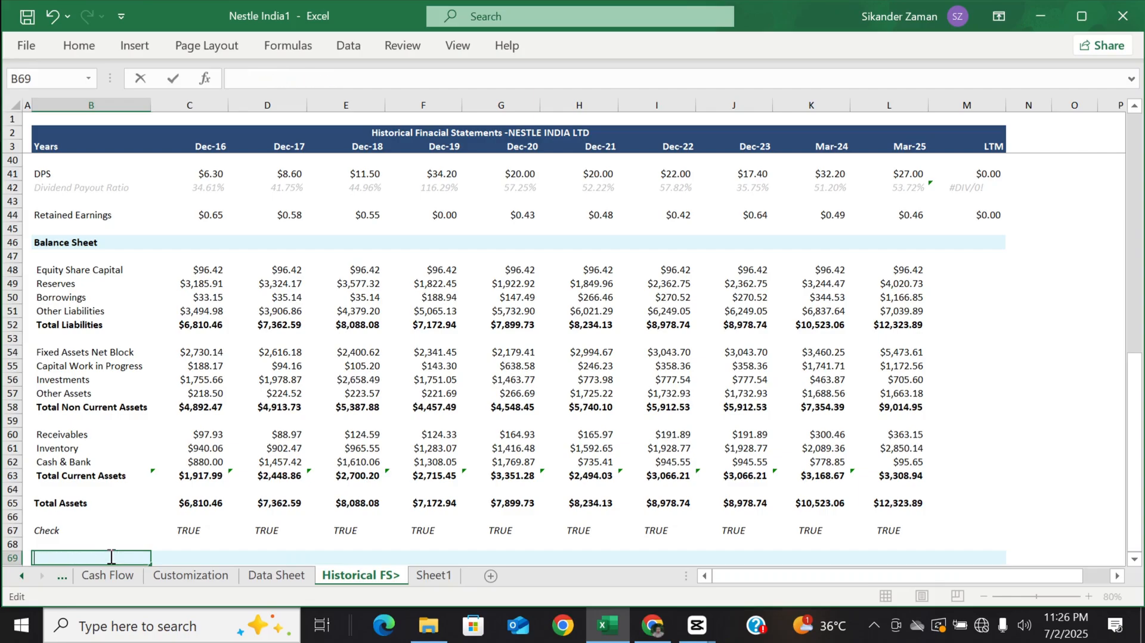
text(Cash Flow Satae)
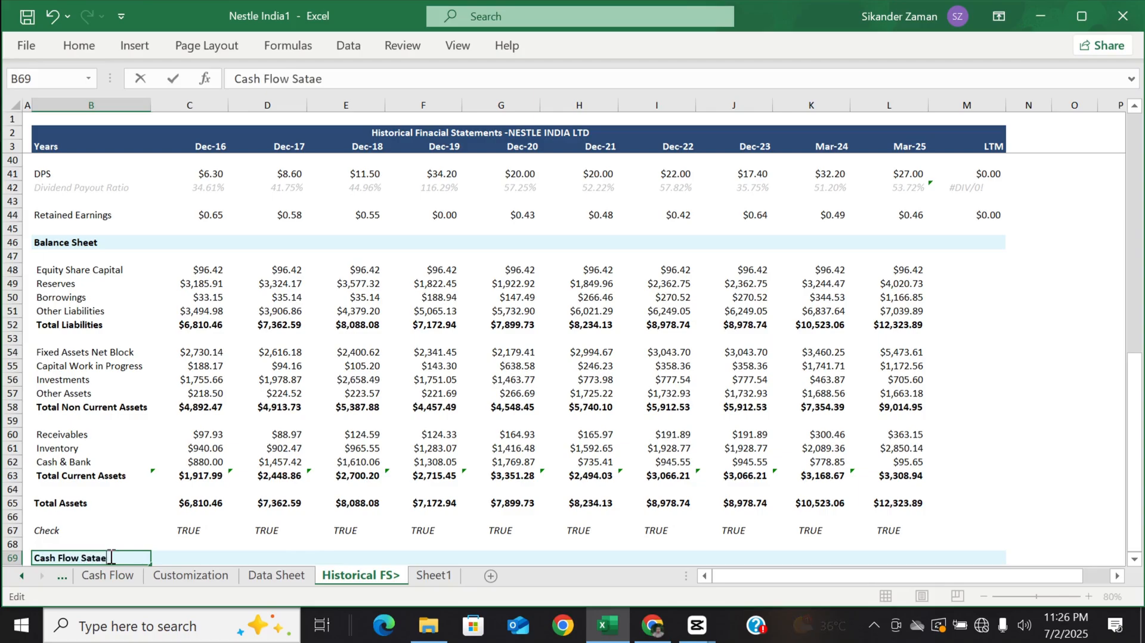
text(ment)
key(BackSpace)
key(BackSpace)
key(BackSpace)
key(BackSpace)
key(BackSpace)
key(BackSpace)
key(BackSpace)
key(BackSpace)
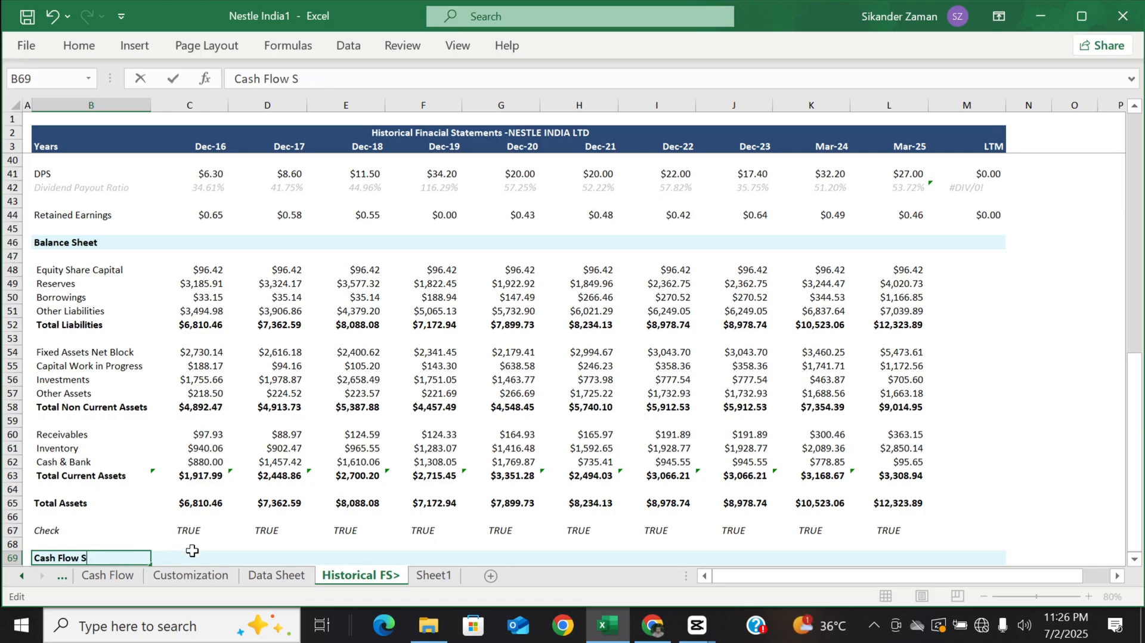
text(tatement)
key(Return)
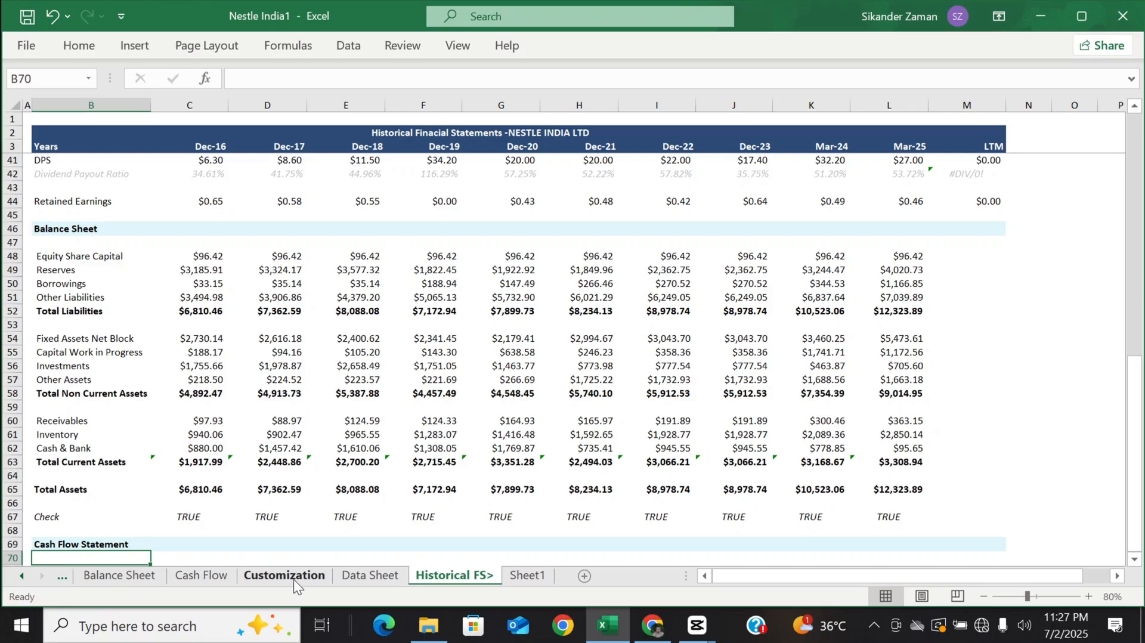
- Copy the four cash flow labels A82:A85 from Data Sheet into B71:B74 of Historical FS> and widen column B to fit them
scroll(243, 544, down, 2)
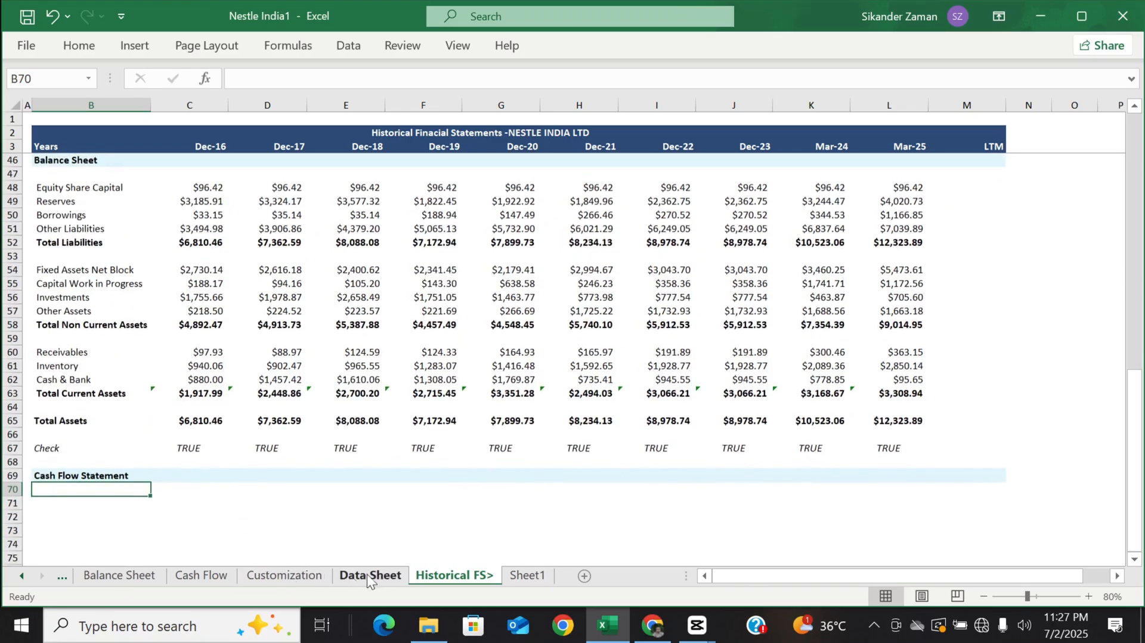
click(387, 574)
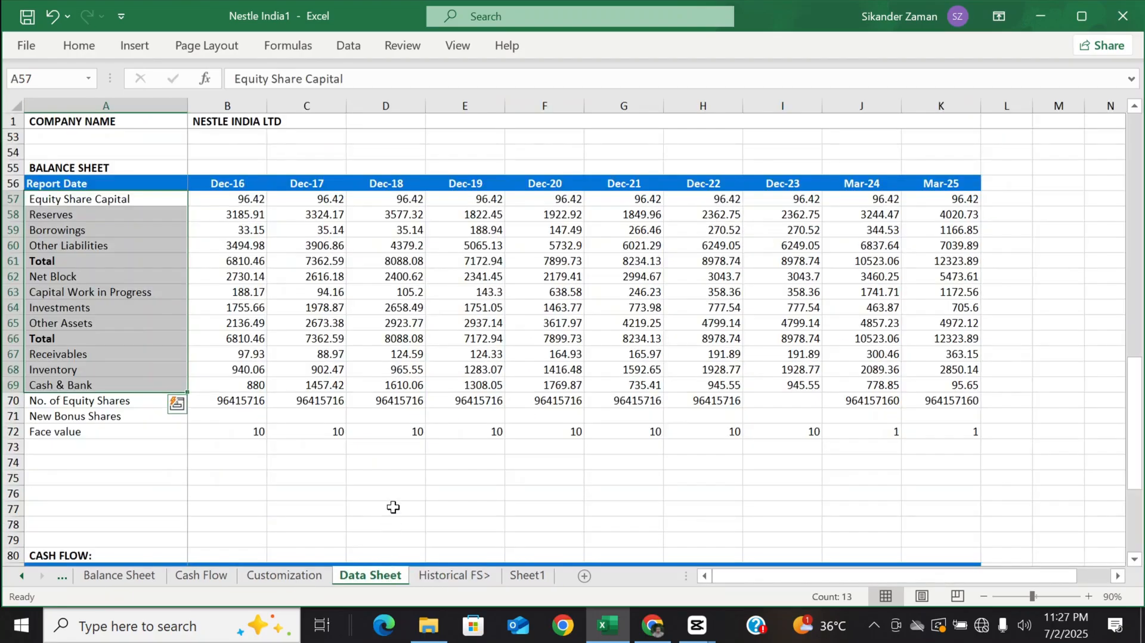
scroll(393, 506, down, 3)
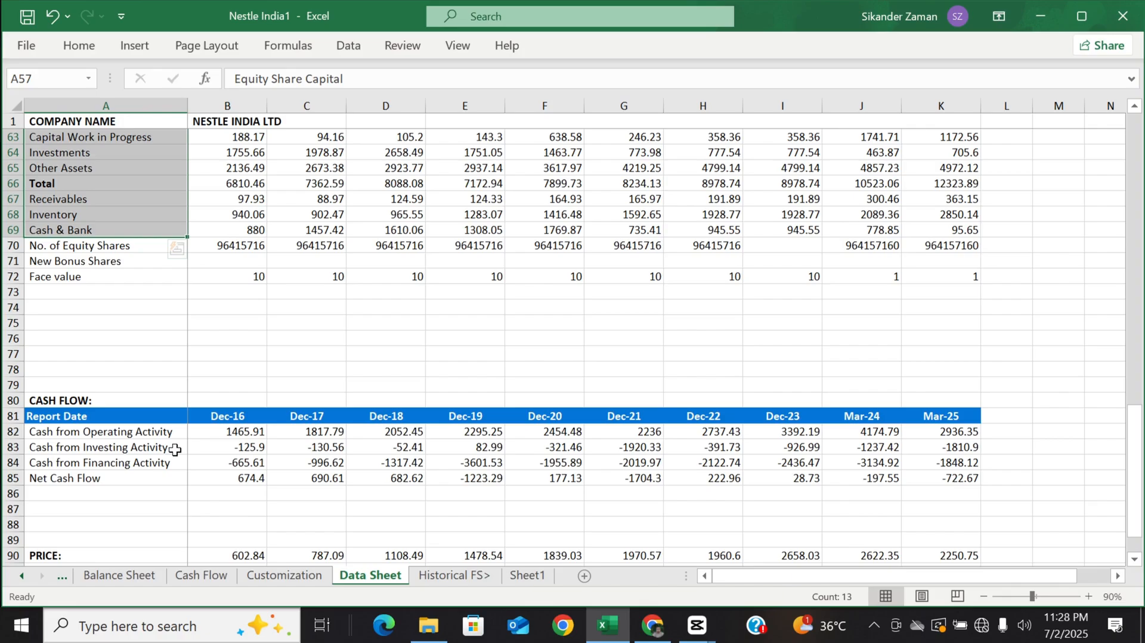
scroll(175, 449, down, 2)
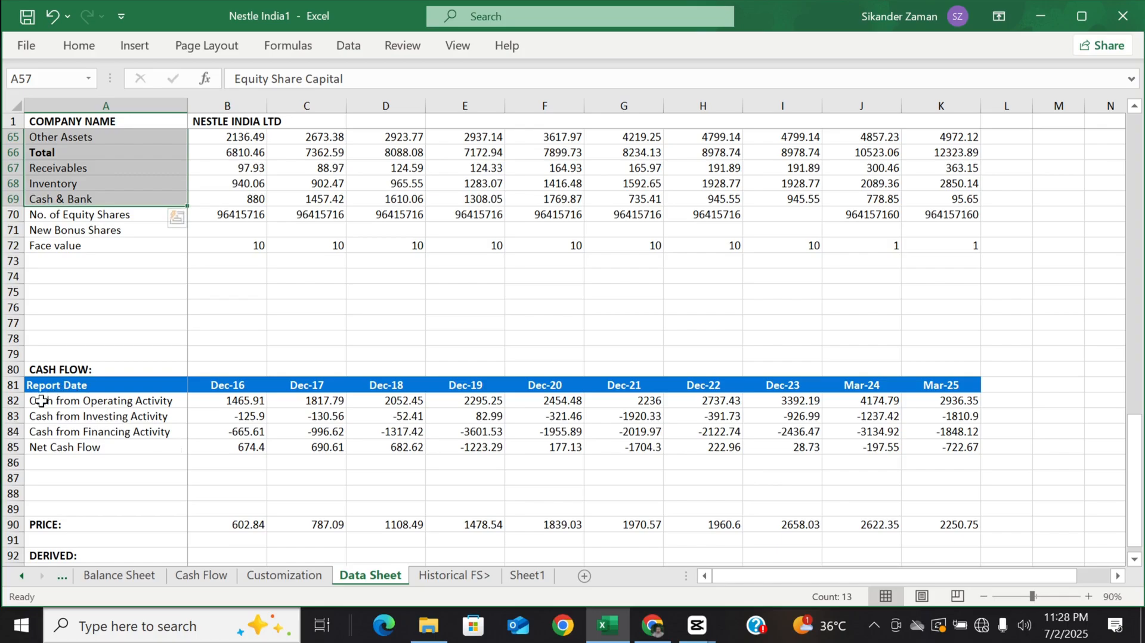
drag(37, 400, 143, 447)
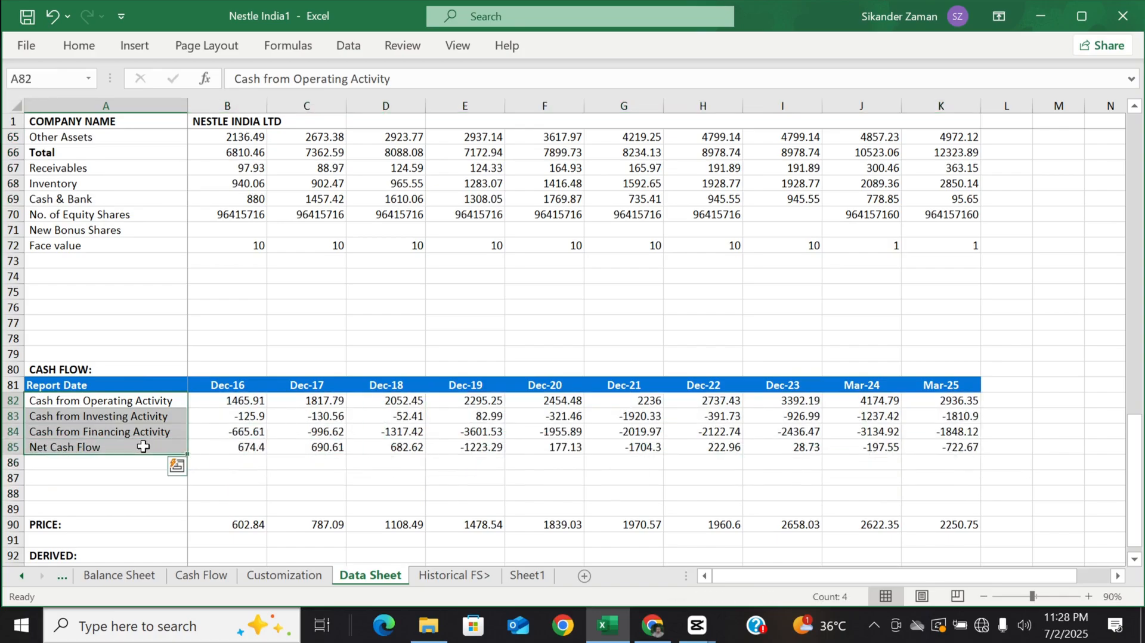
key(ctrl+c)
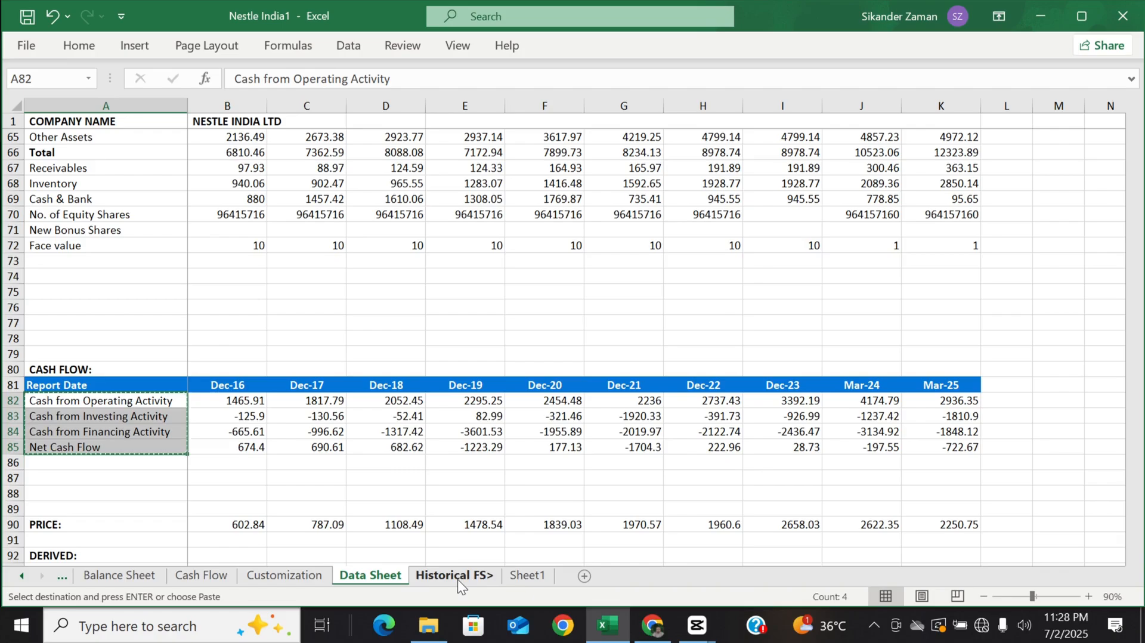
click(455, 577)
key(Down)
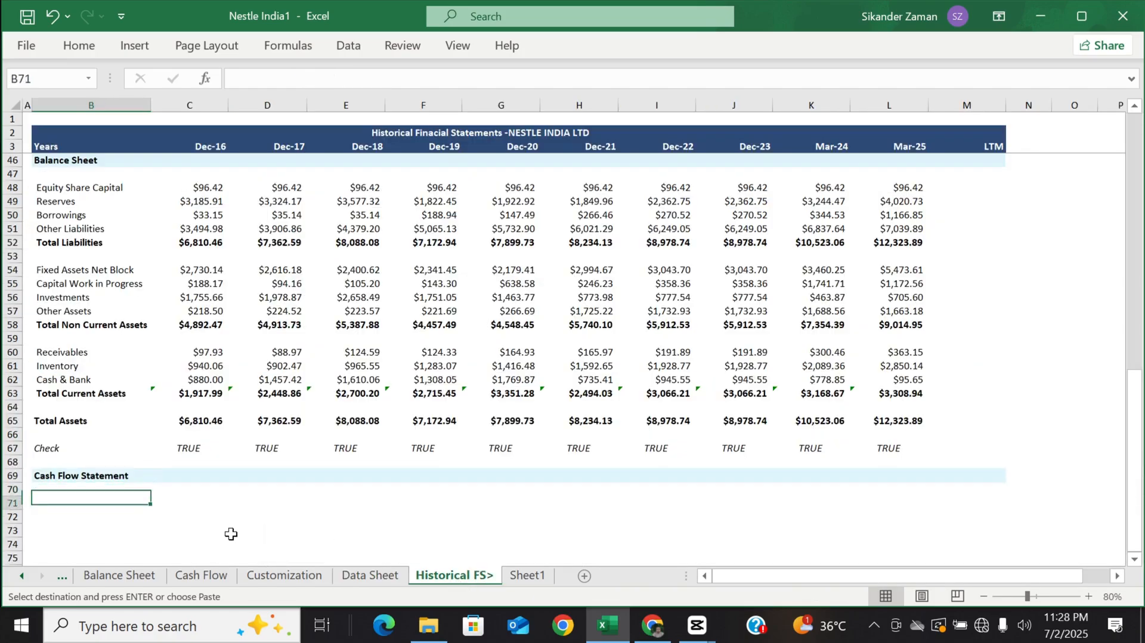
key(ctrl+v)
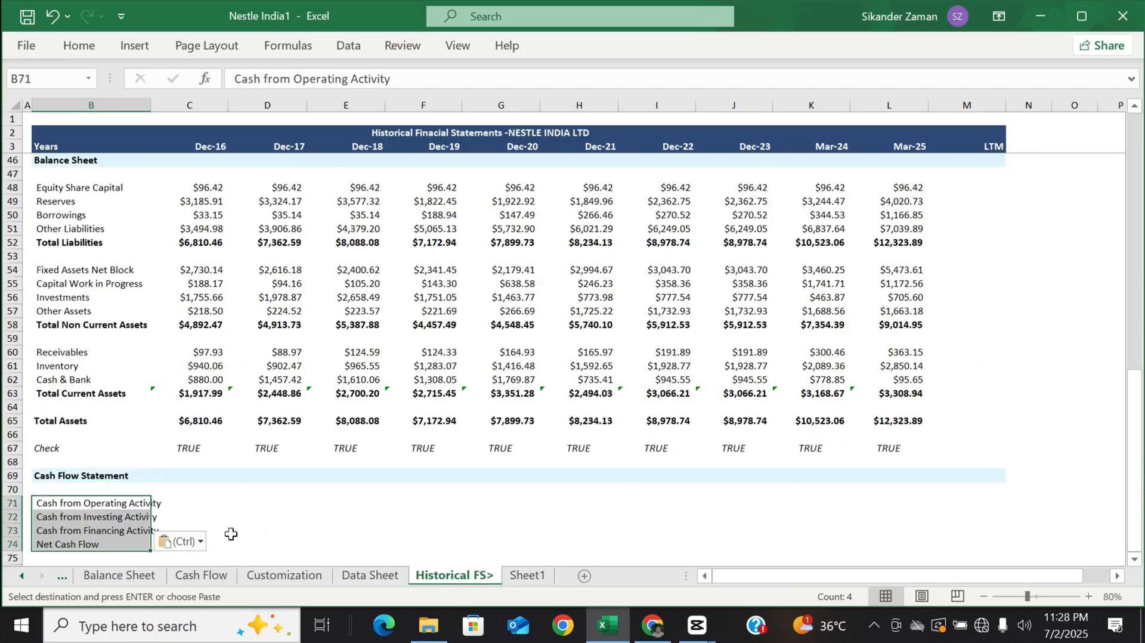
drag(149, 110, 162, 110)
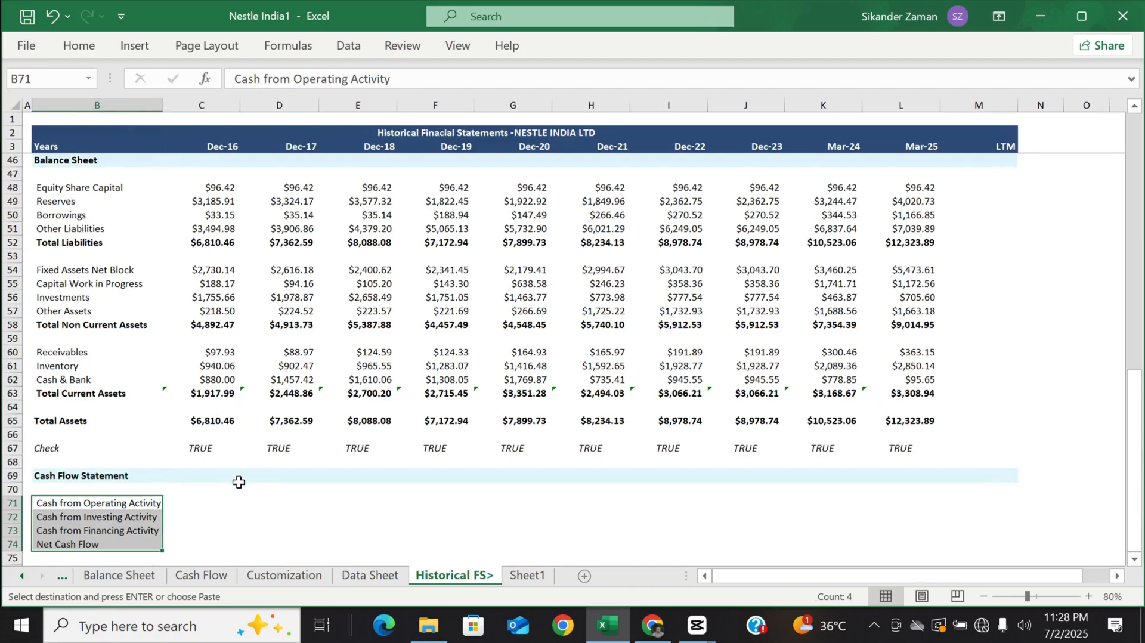
- Link C71 to the Dec-16 operating cash flow with =IFERROR('Data Sheet'!B82,0)
click(214, 503)
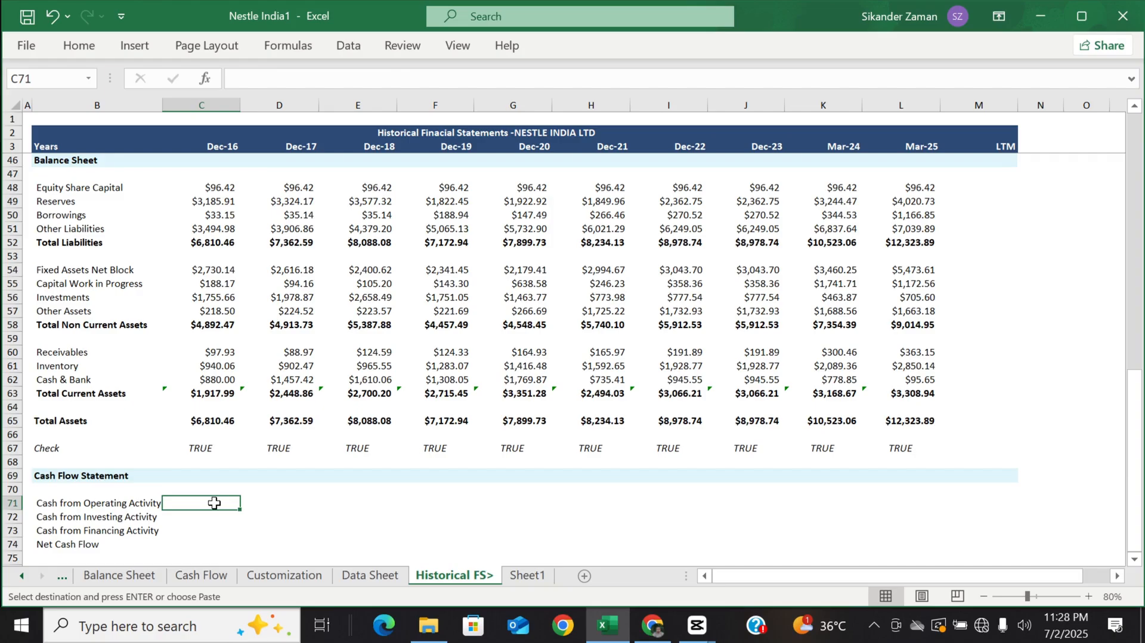
text(=ifer)
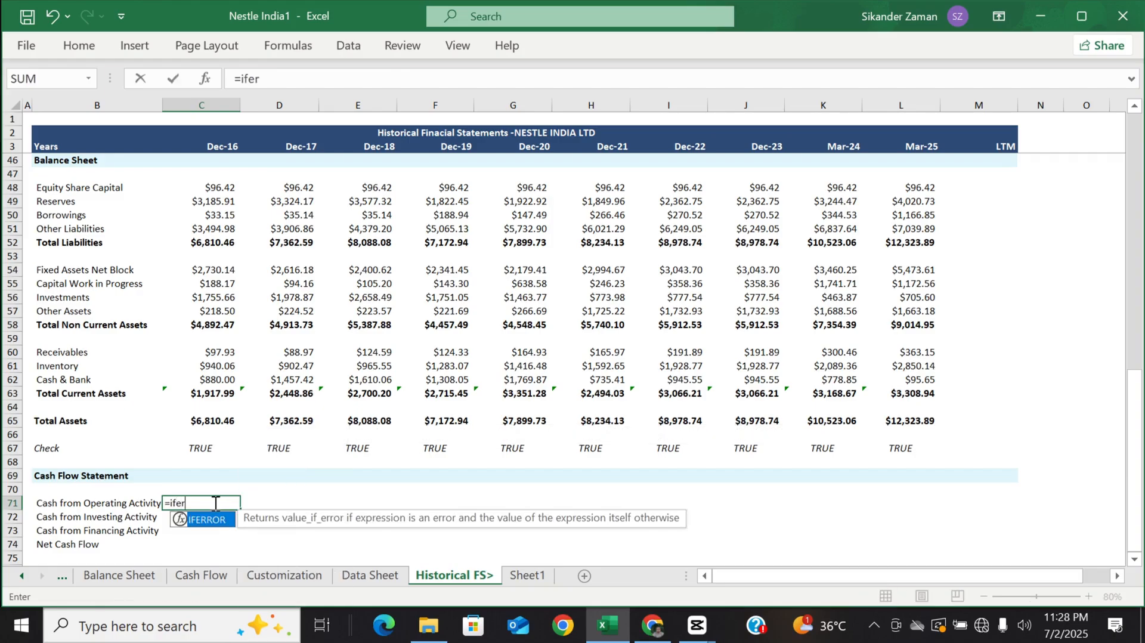
text(ror()
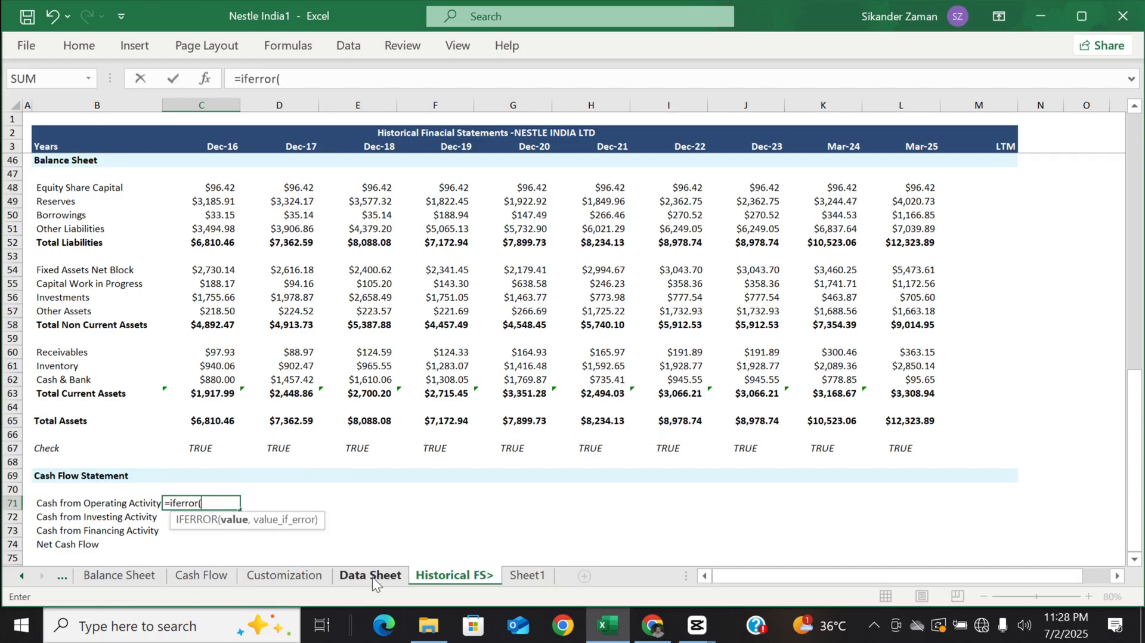
click(374, 576)
click(249, 401)
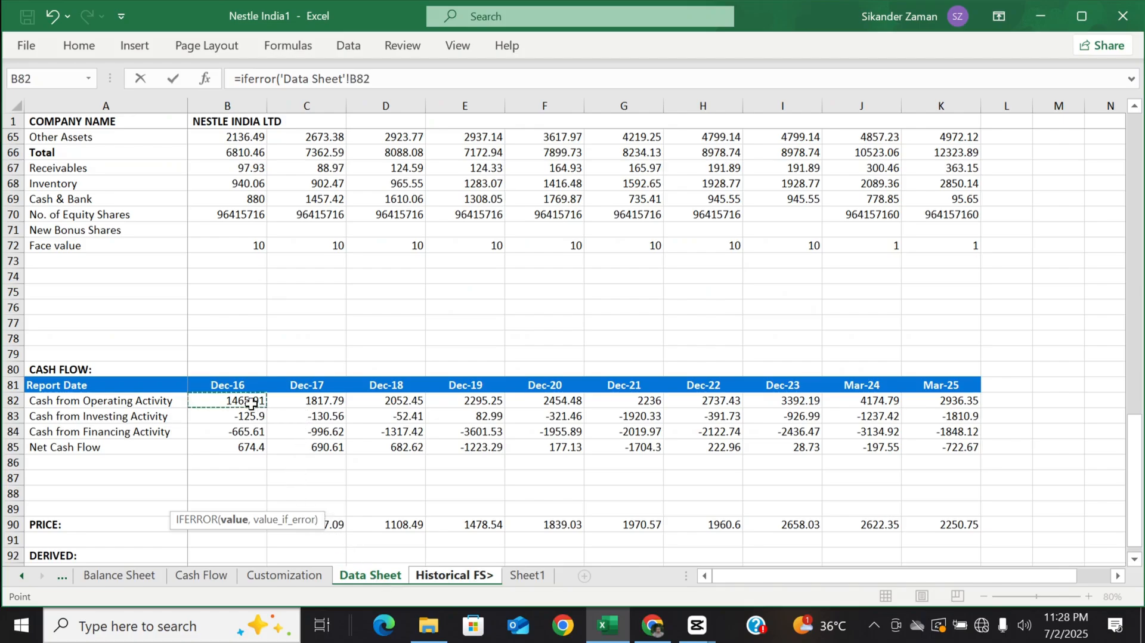
key(Return)
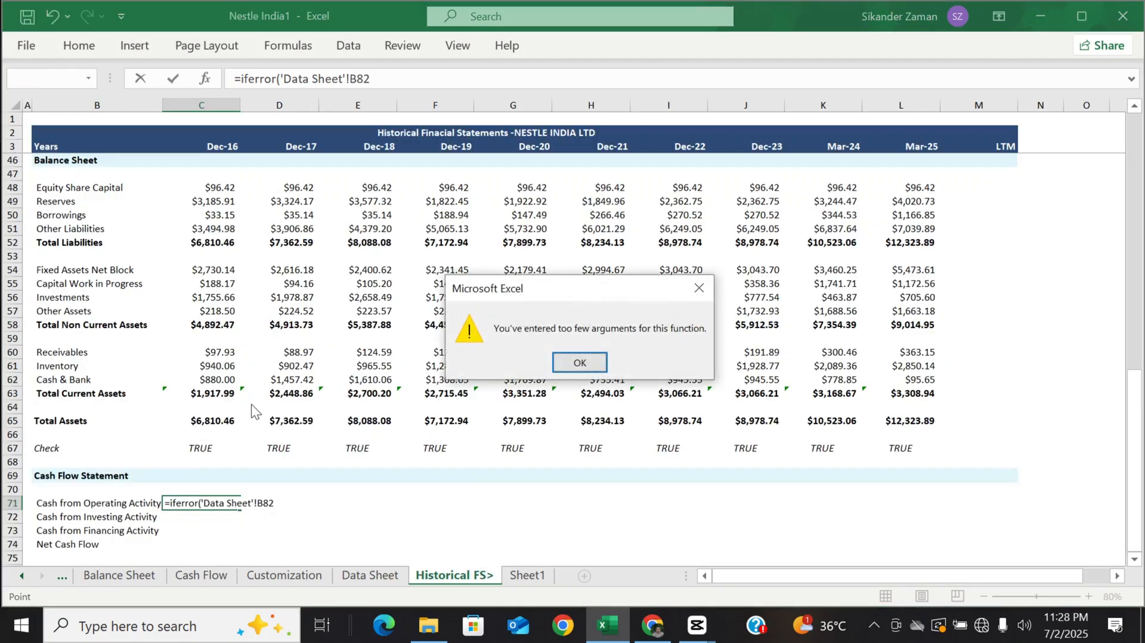
click(590, 364)
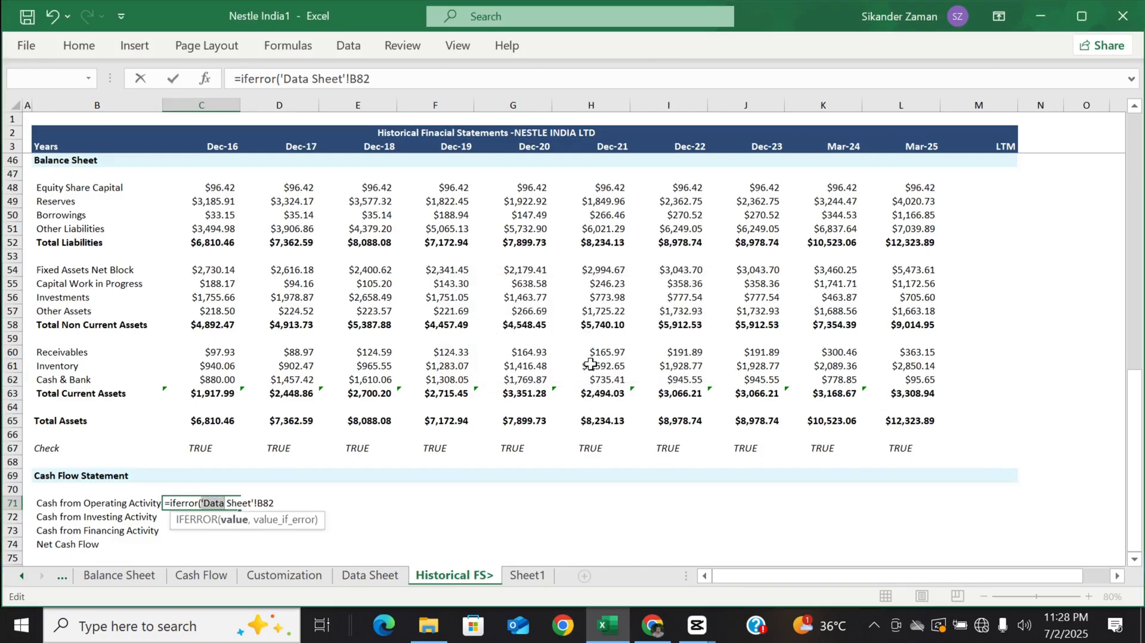
click(498, 88)
text(,0))
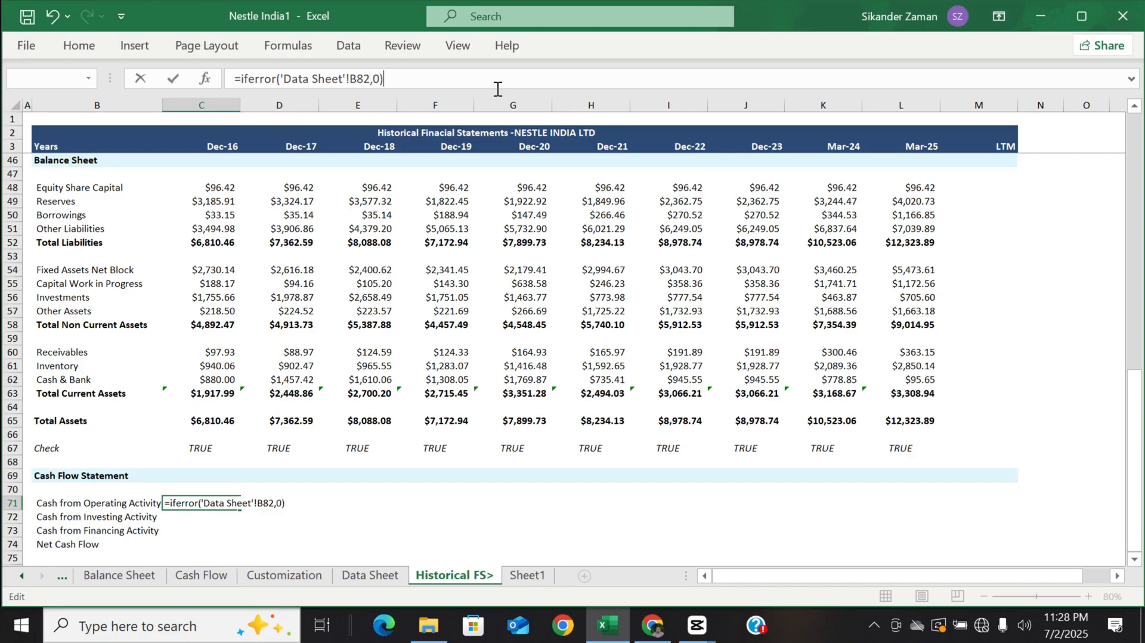
key(Return)
- Copy the C71 formula across C71:L74 to fill all four cash flow rows from Dec-16 to Mar-25
key(Up)
key(ctrl+c)
key(shift+Right)
key(shift+Right)
key(shift+Right)
key(shift+Right)
key(shift+Right)
key(shift+Right)
key(shift+Right)
key(shift+Right)
key(shift+Right)
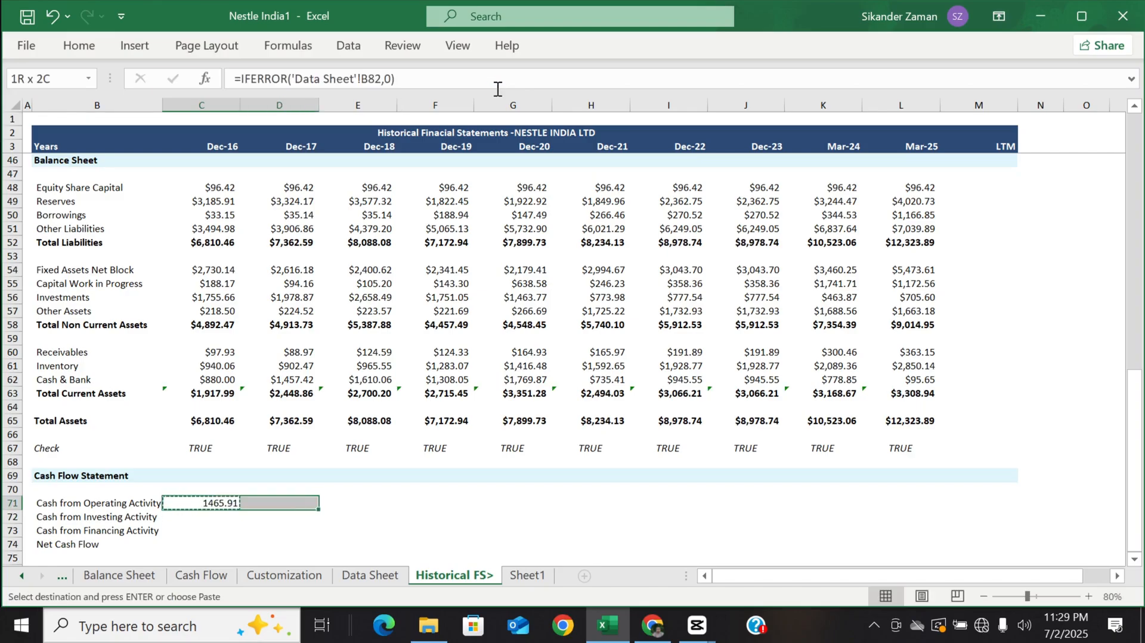
key(shift+Down)
key(shift+Down)
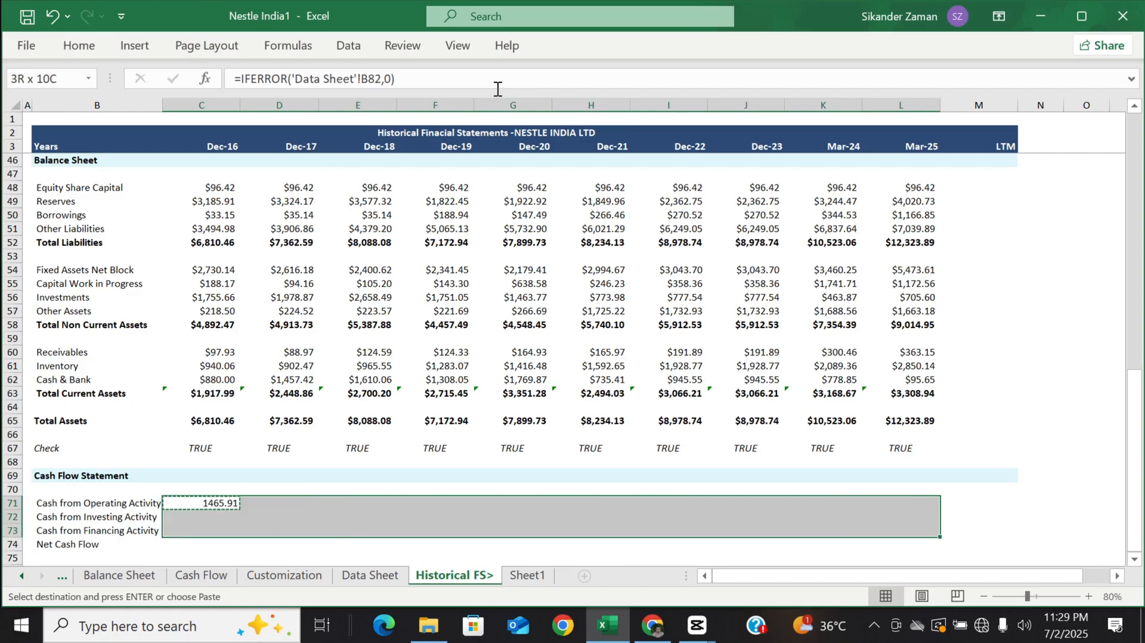
key(shift+Down)
key(Return)
- Apply only the formatting of the Cash & Bank cell C62 to the cash flow figures in C71:L74
key(Up)
key(Up)
key(Up)
key(Up)
key(Up)
key(Up)
key(Up)
key(Up)
key(Up)
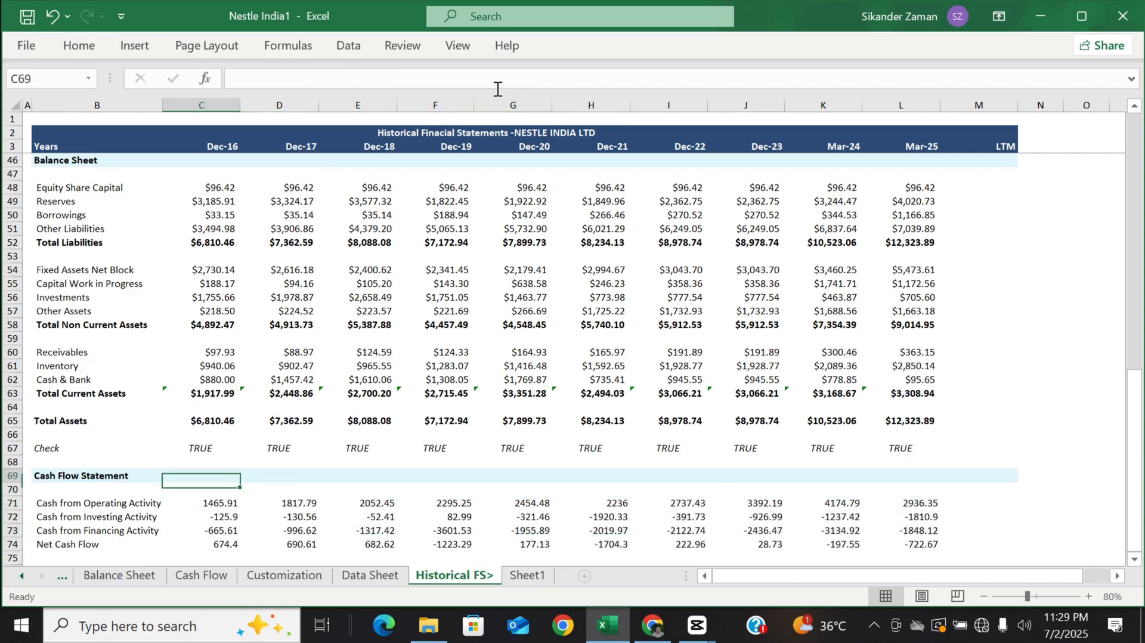
key(ctrl+c)
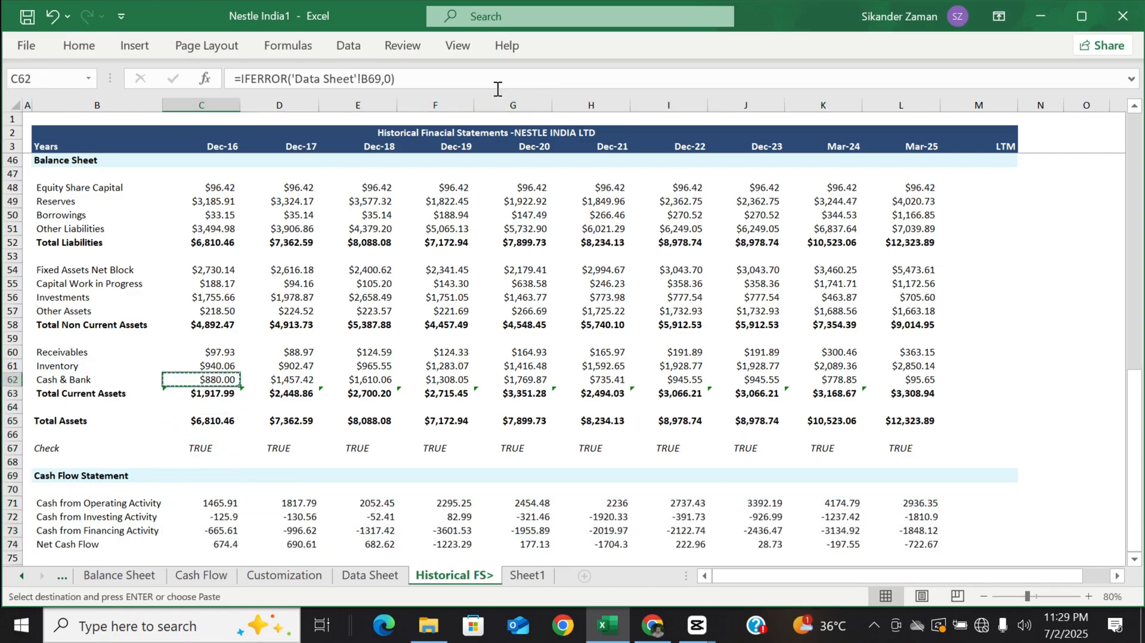
key(Down)
key(Down)
key(Down)
key(Down)
key(Down)
key(Down)
key(Down)
key(Down)
key(Down)
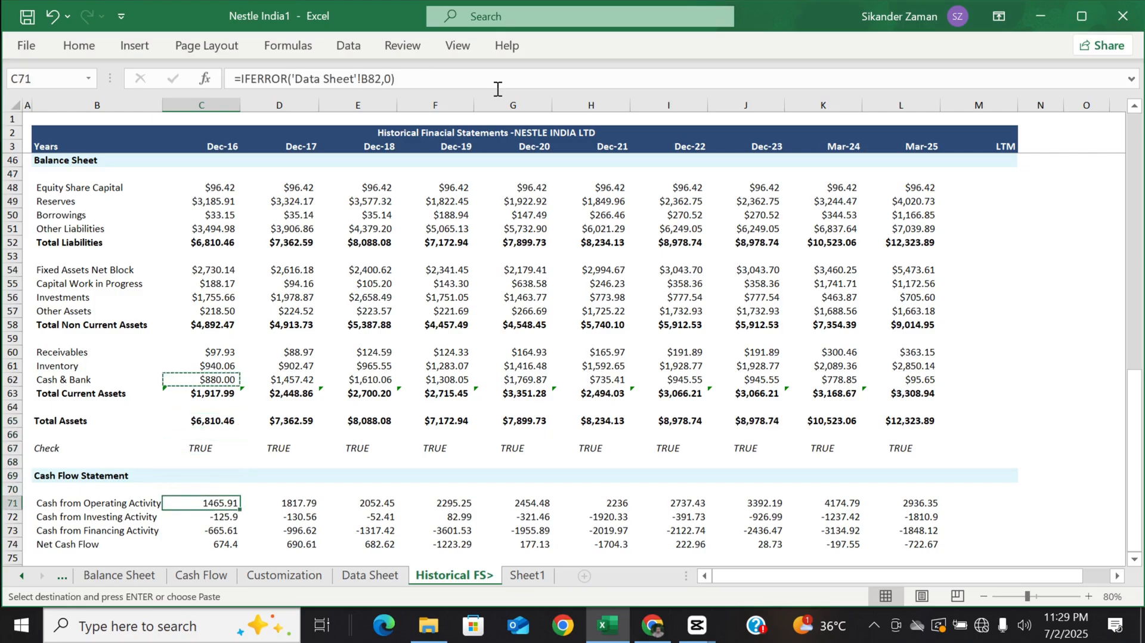
key(ctrl+shift+Right)
key(ctrl+shift+Down)
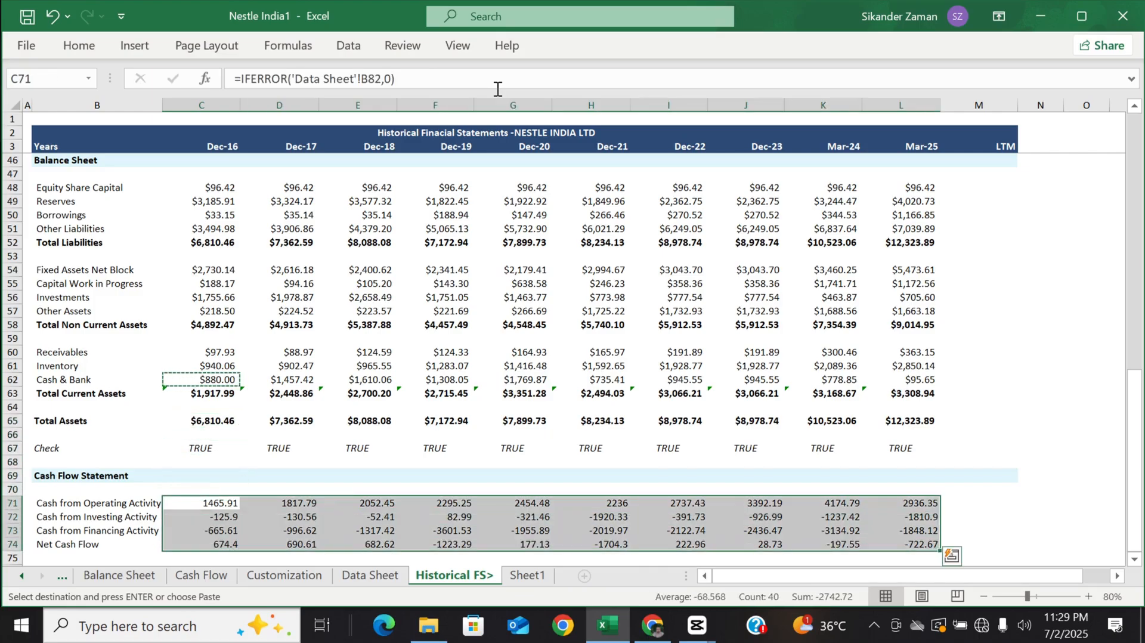
key(ctrl+alt+v)
key(Down)
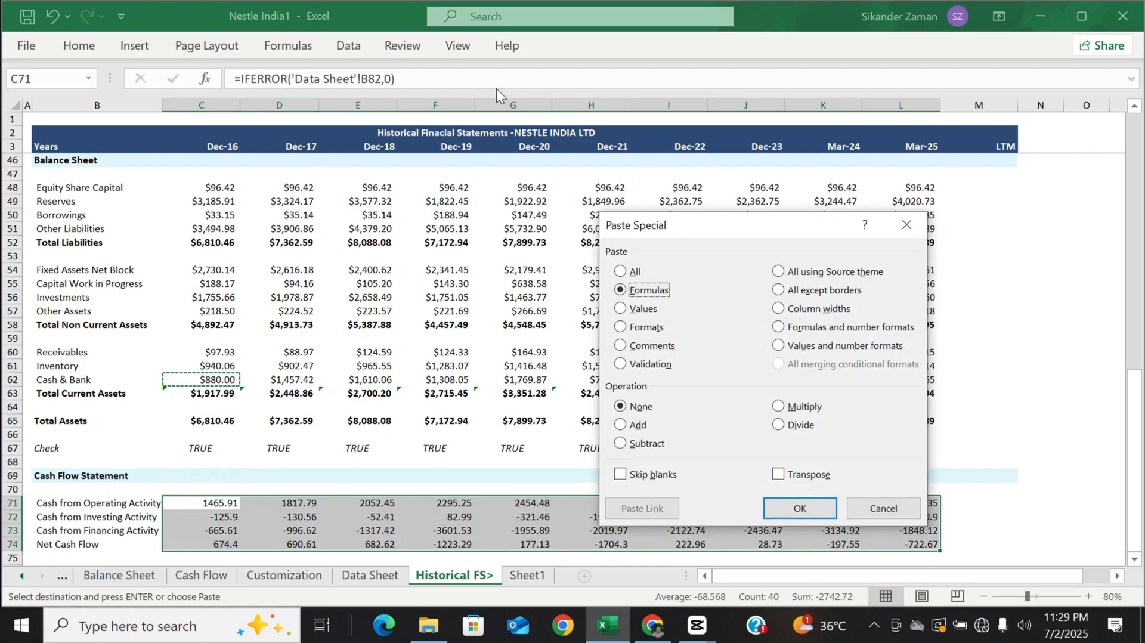
key(Down)
key(Down)
key(Return)
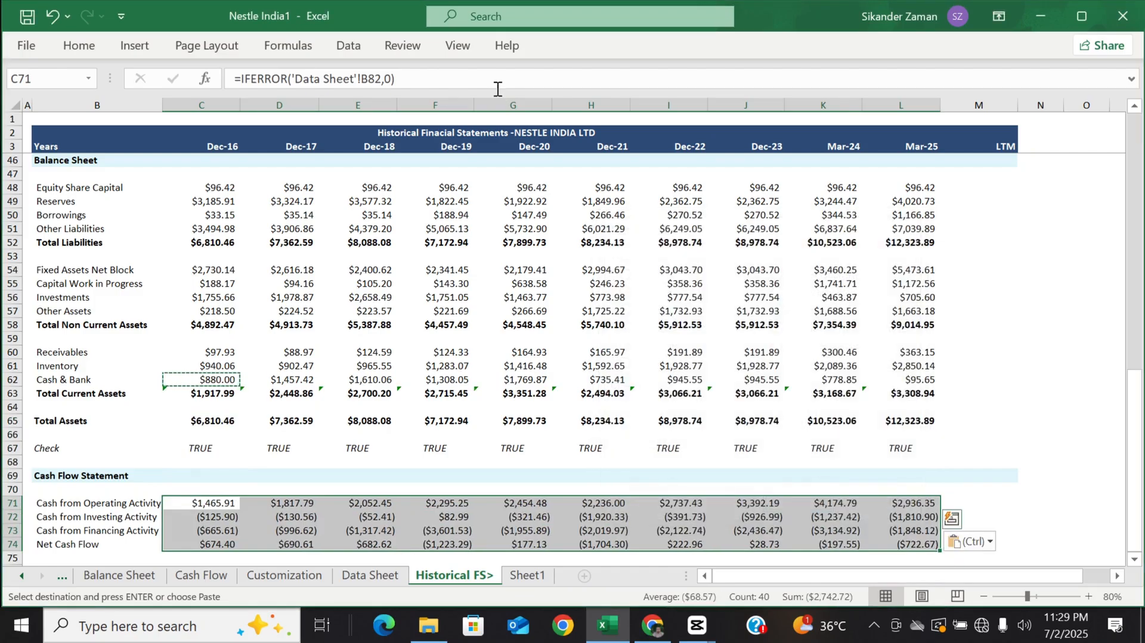
- Make the Net Cash Flow row bold, covering the label and figures in B74:L74
key(Left)
key(Down)
key(Down)
key(Down)
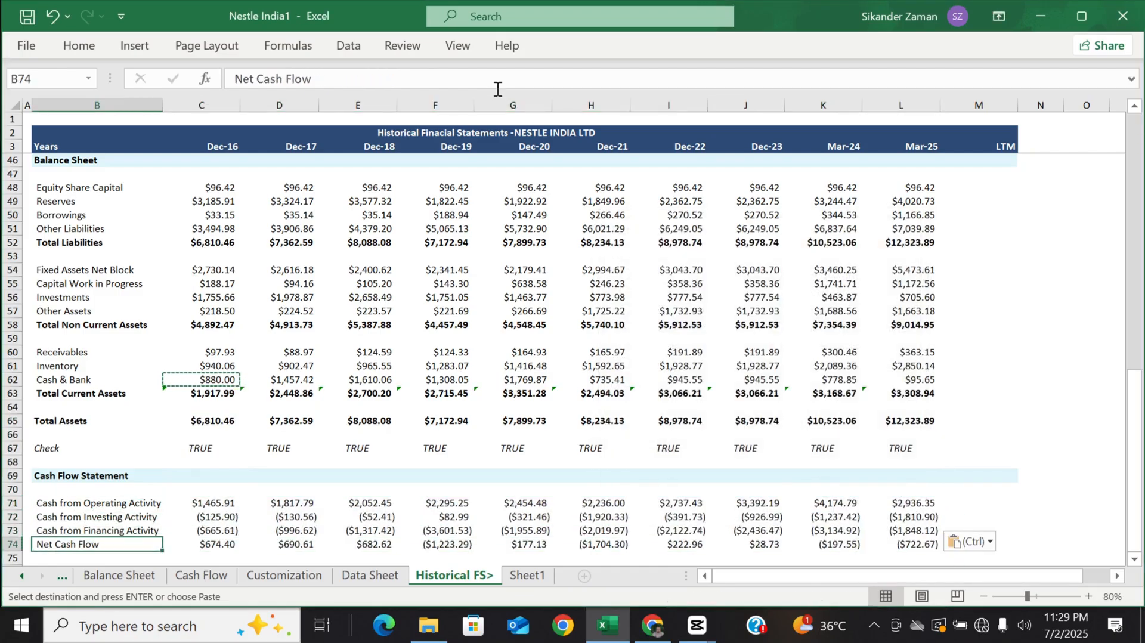
key(shift+Right)
key(ctrl+shift+Right)
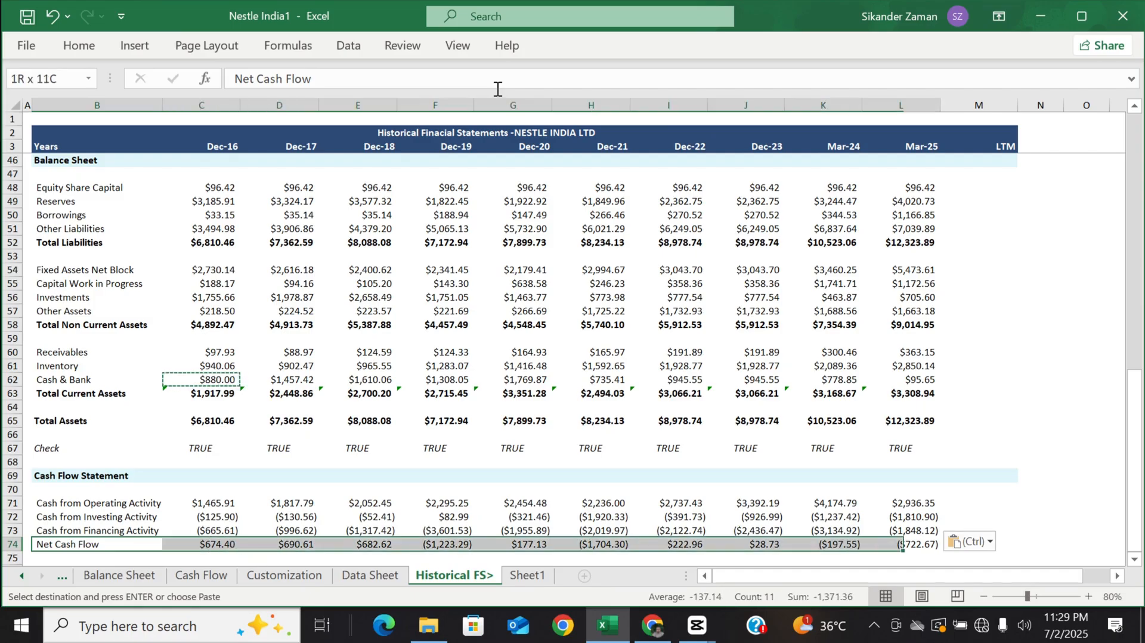
key(ctrl+b)
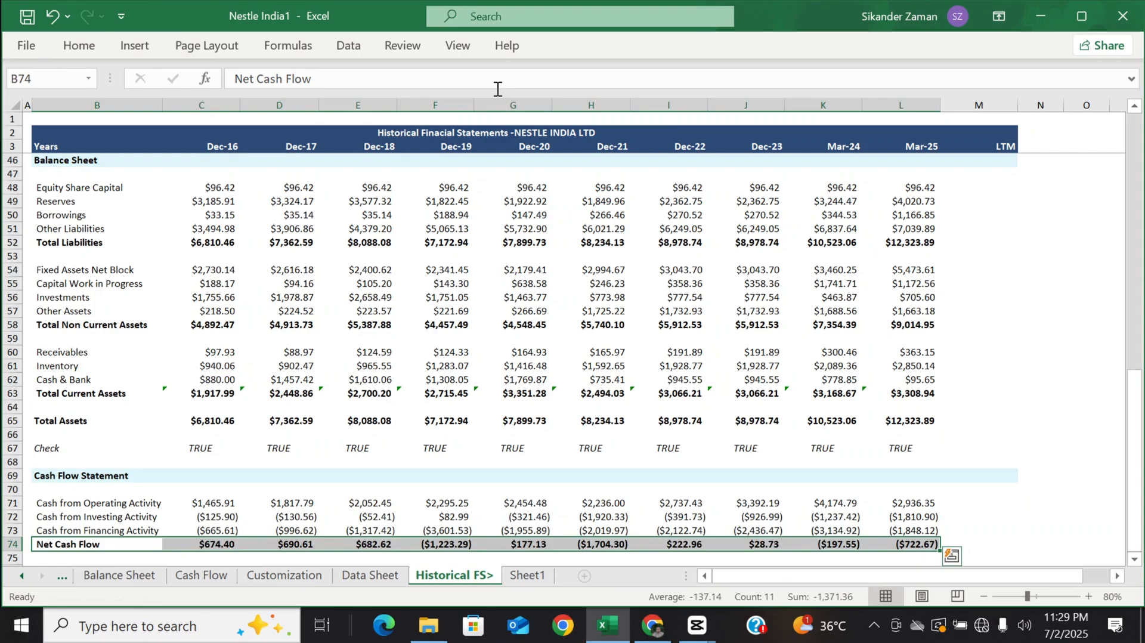
- Correct the misspelled word in the sheet title formula in B2 so it reads Historical Financial Statements
scroll(602, 304, up, 3)
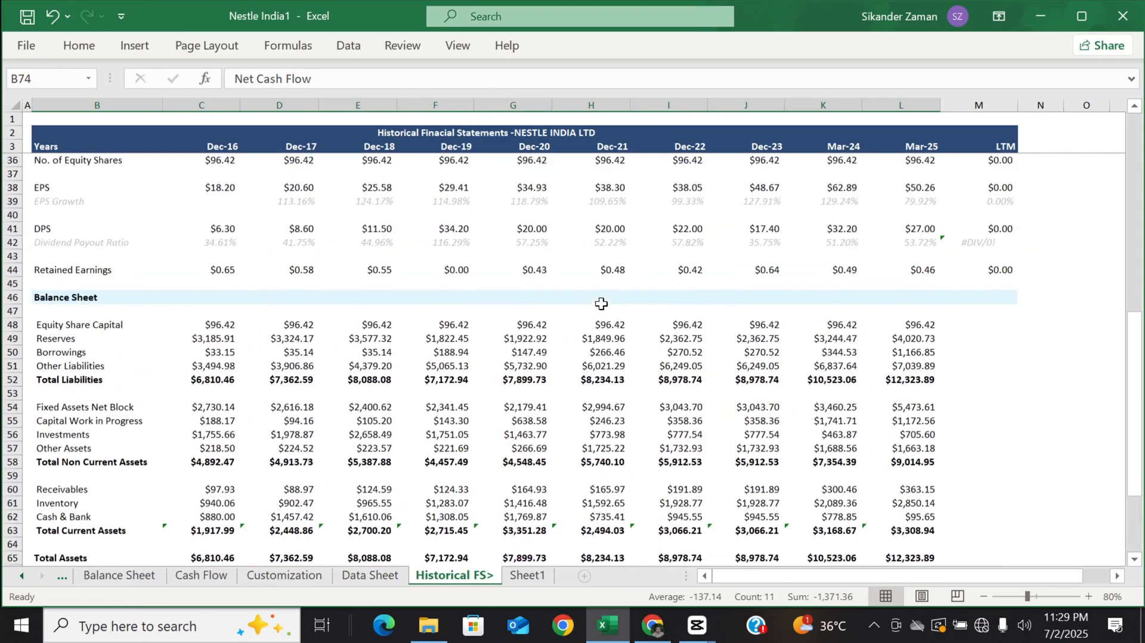
scroll(601, 304, up, 11)
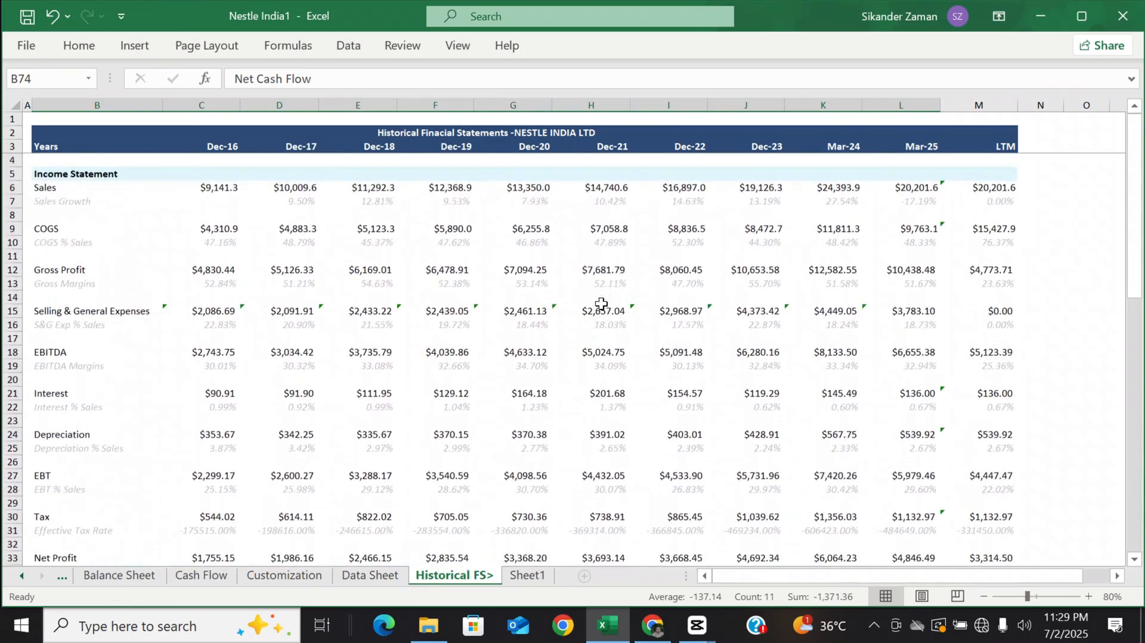
scroll(601, 303, up, 1)
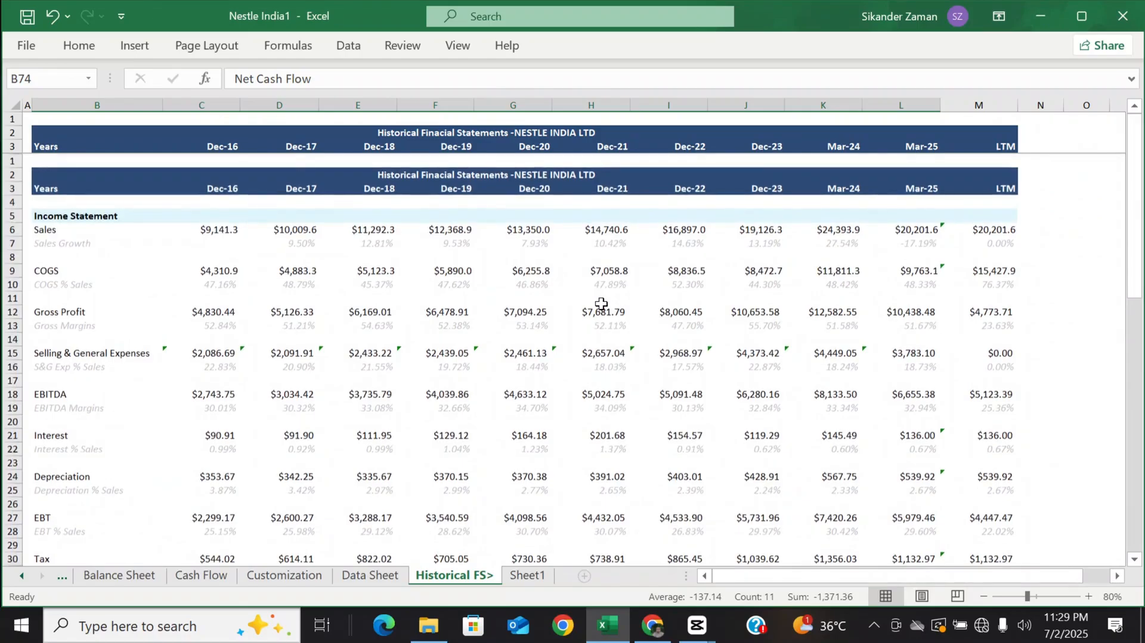
scroll(601, 303, down, 1)
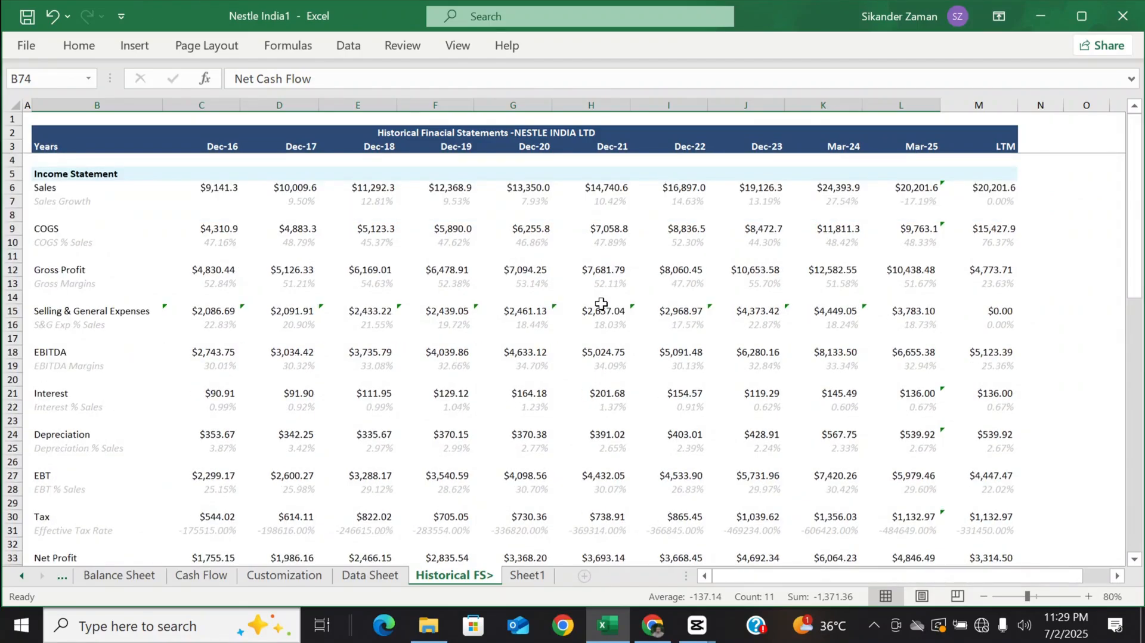
click(476, 138)
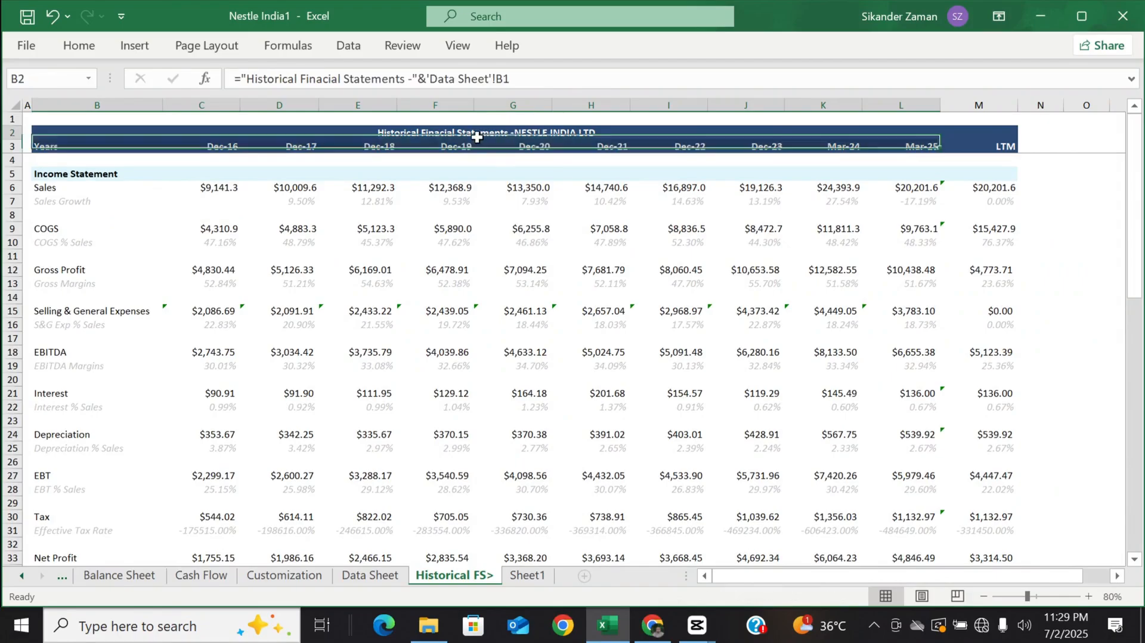
click(328, 79)
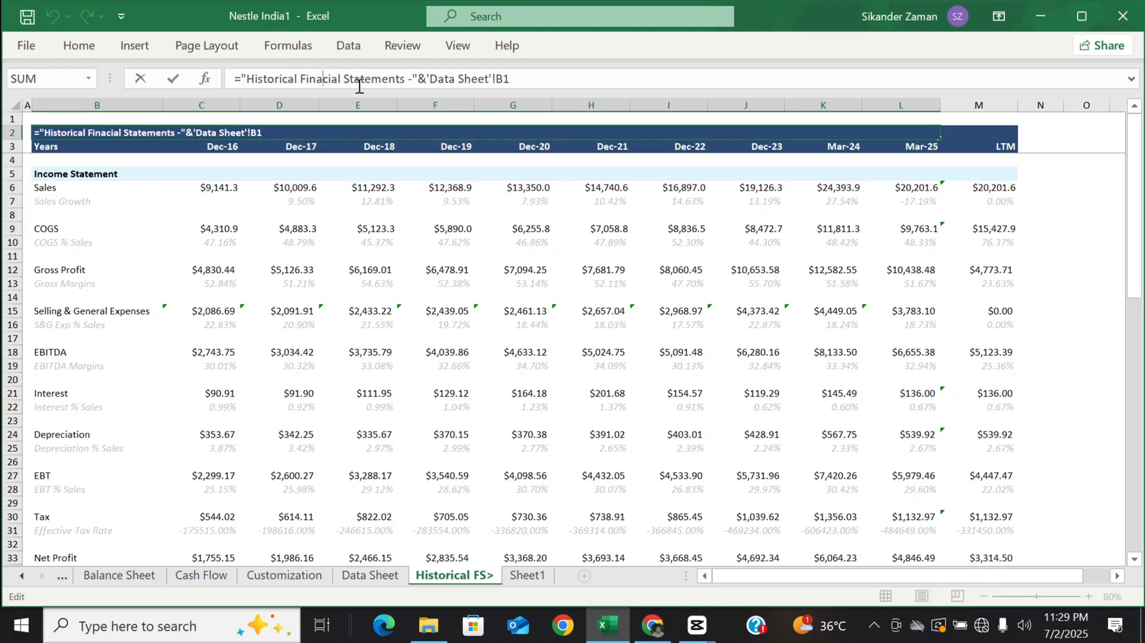
text(n)
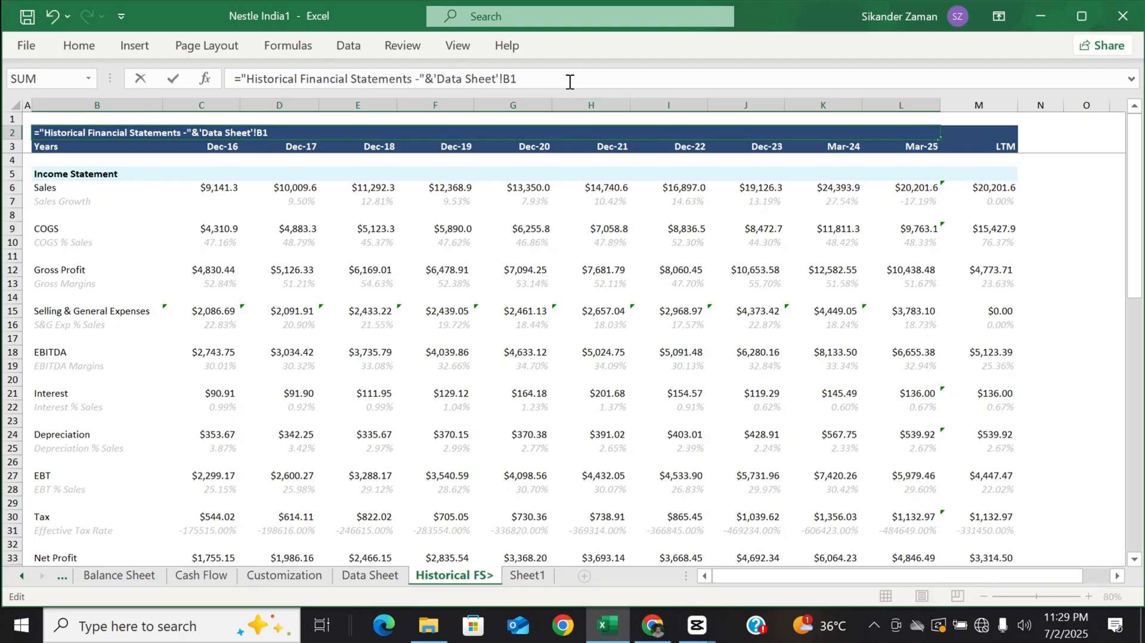
key(Return)
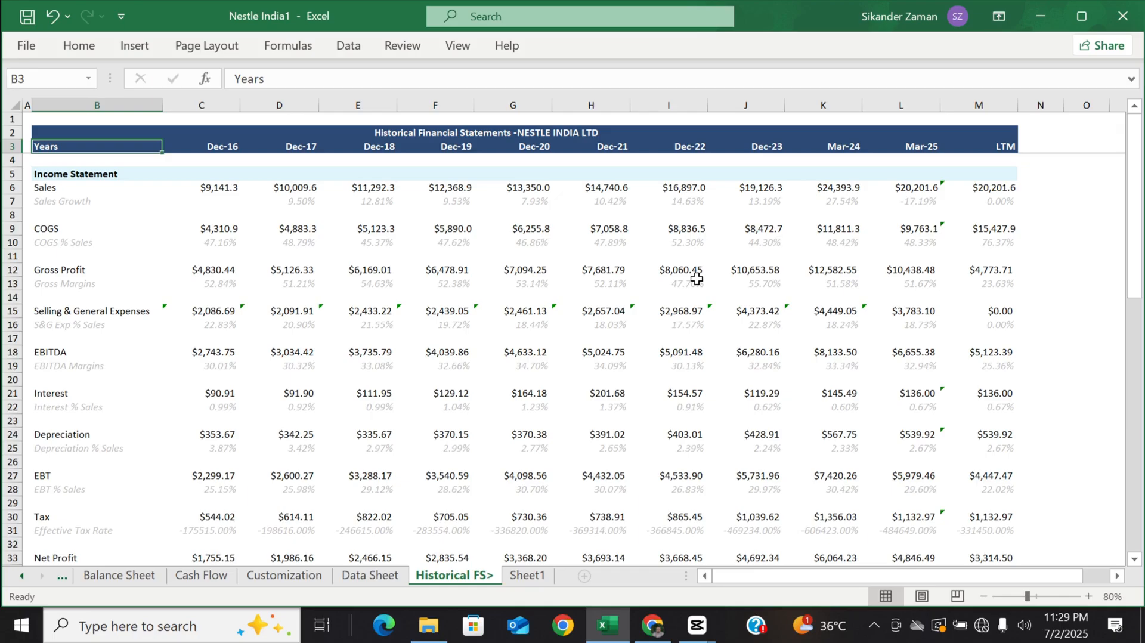
- Review the finished sheet from the Income Statement through the Balance Sheet to the Cash Flow Statement
click(1105, 218)
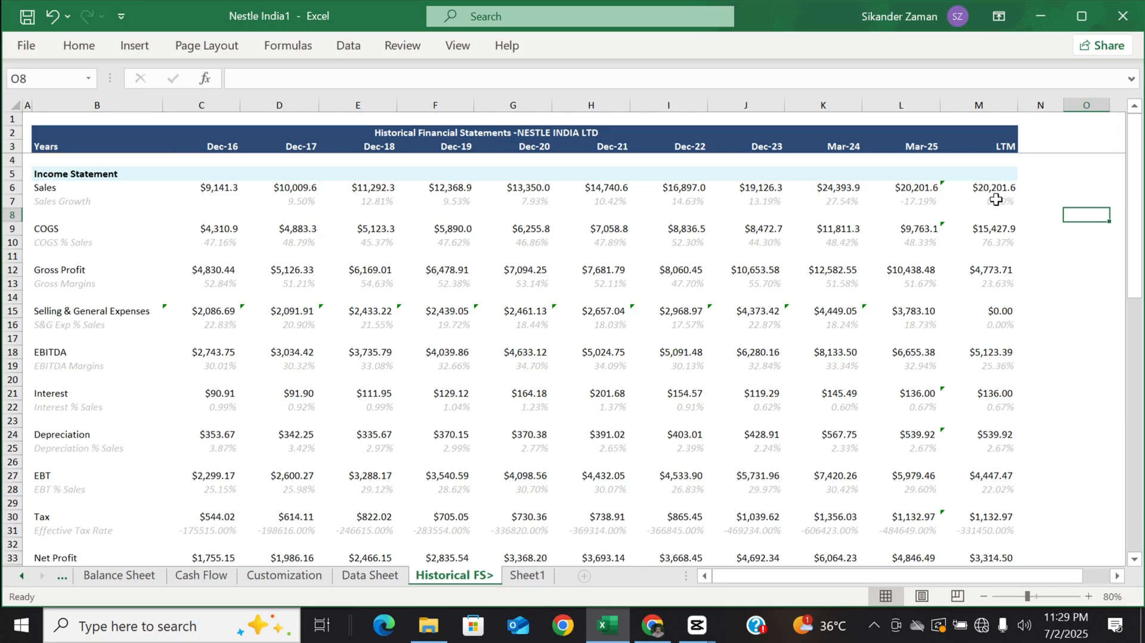
scroll(921, 288, down, 4)
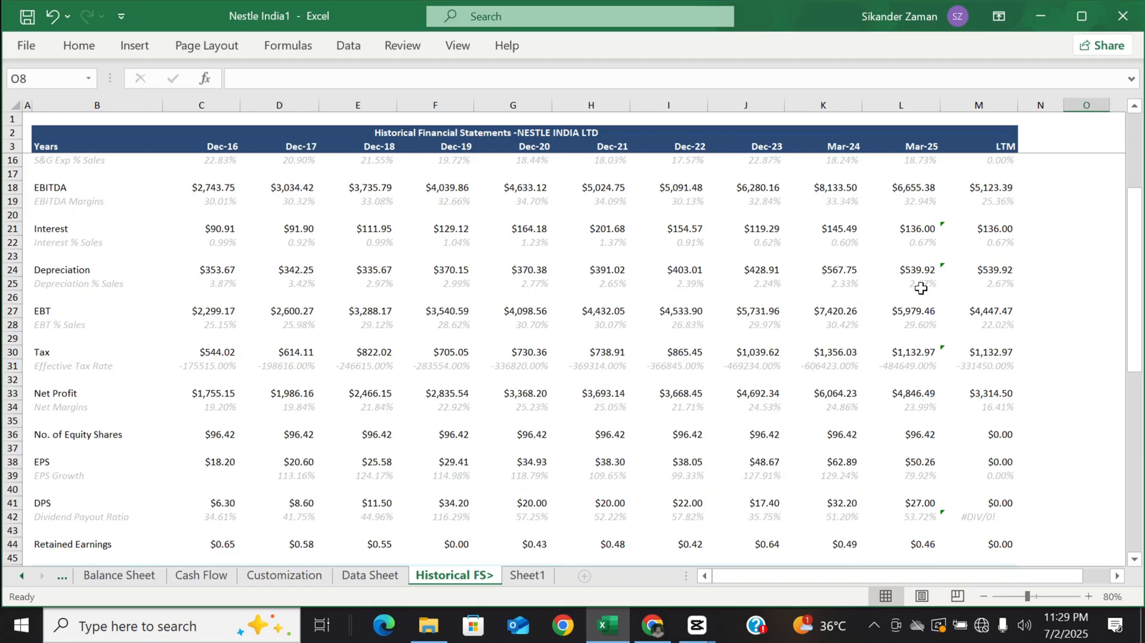
scroll(921, 288, down, 2)
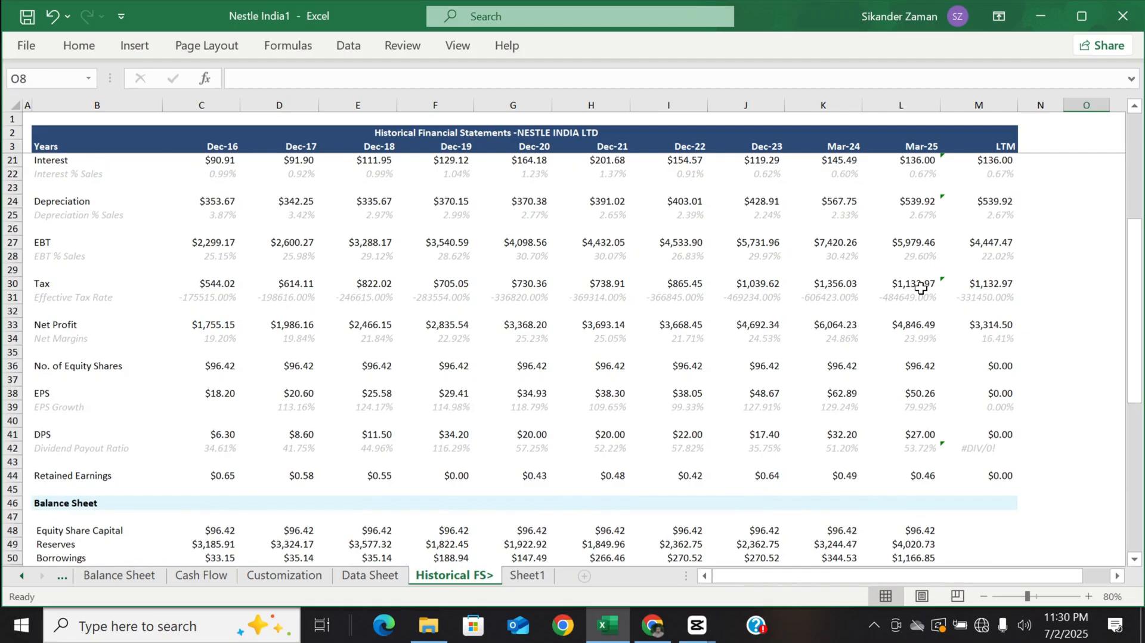
scroll(921, 288, down, 3)
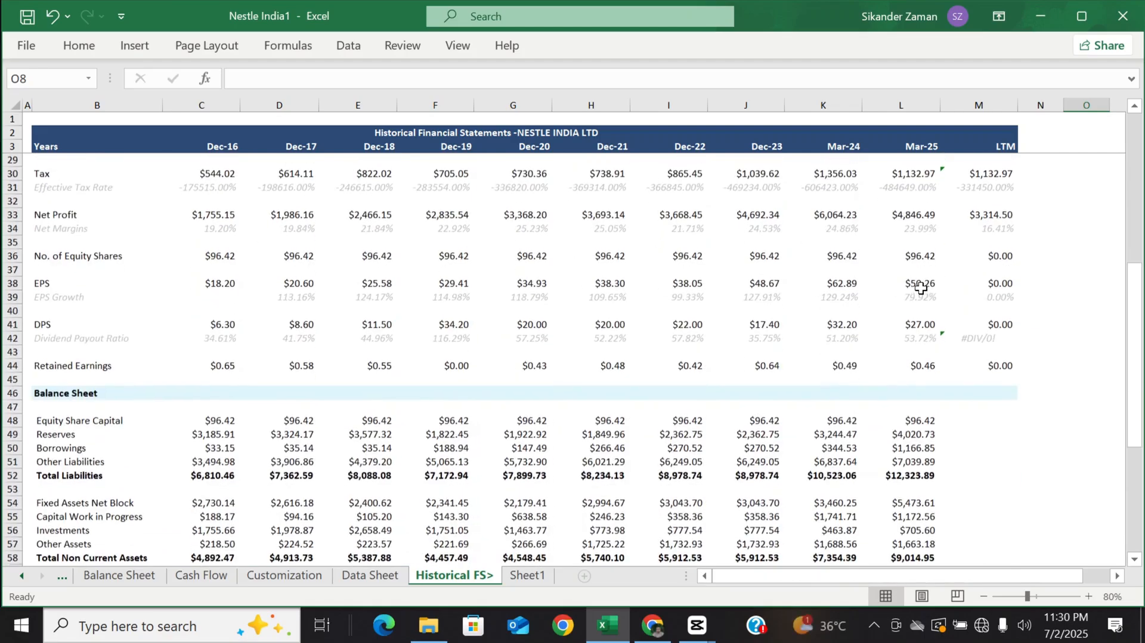
scroll(921, 288, down, 3)
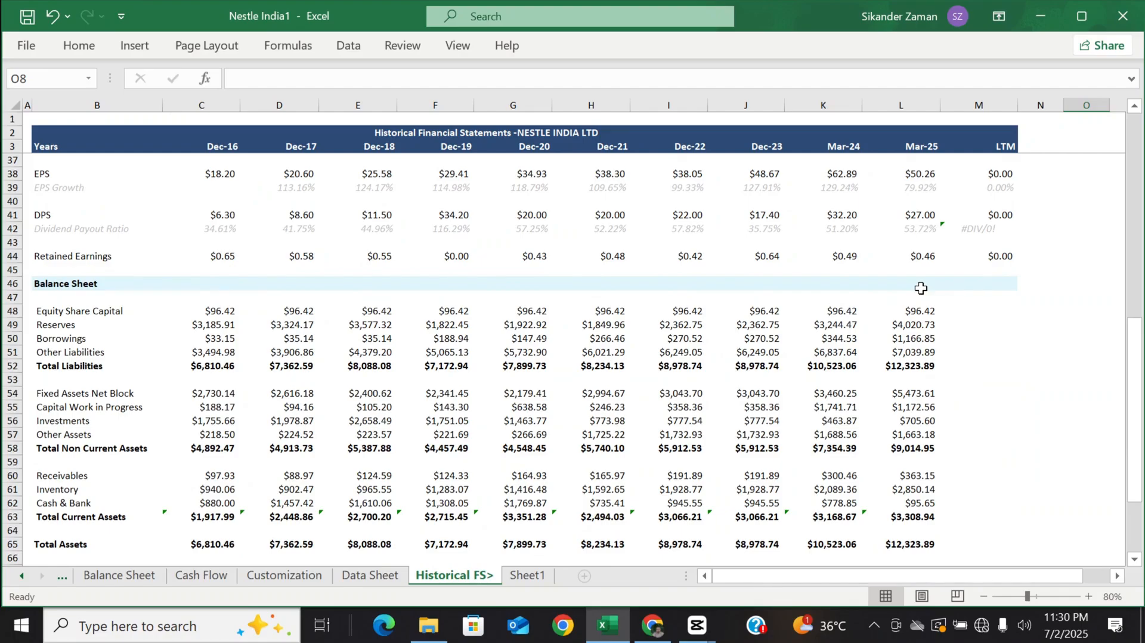
scroll(921, 288, down, 4)
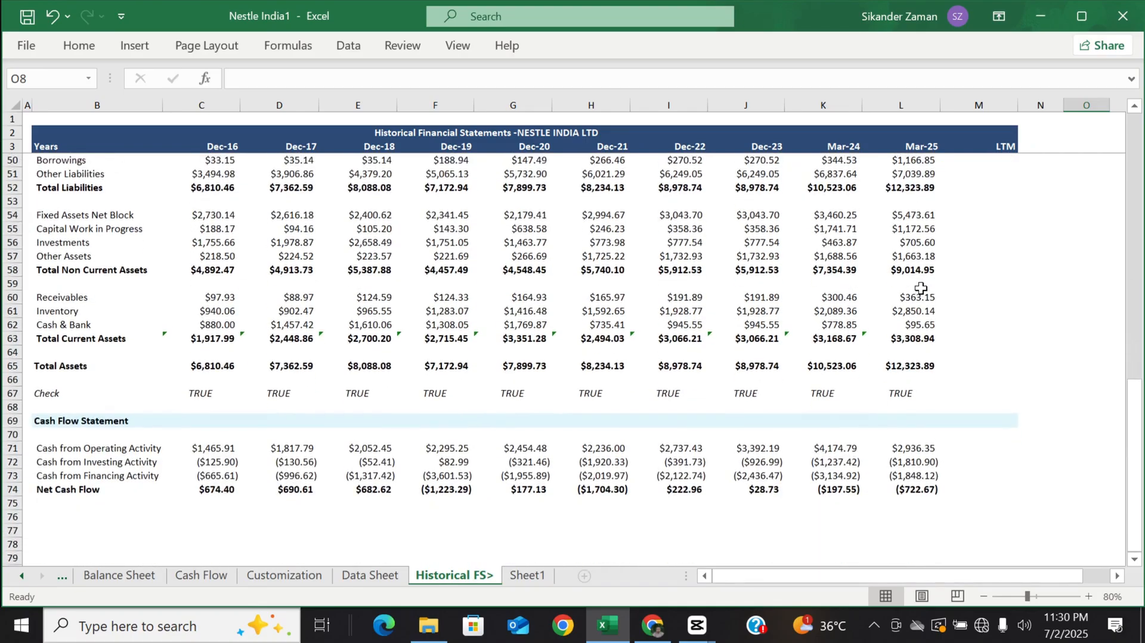
scroll(921, 288, up, 4)
scroll(921, 288, down, 5)
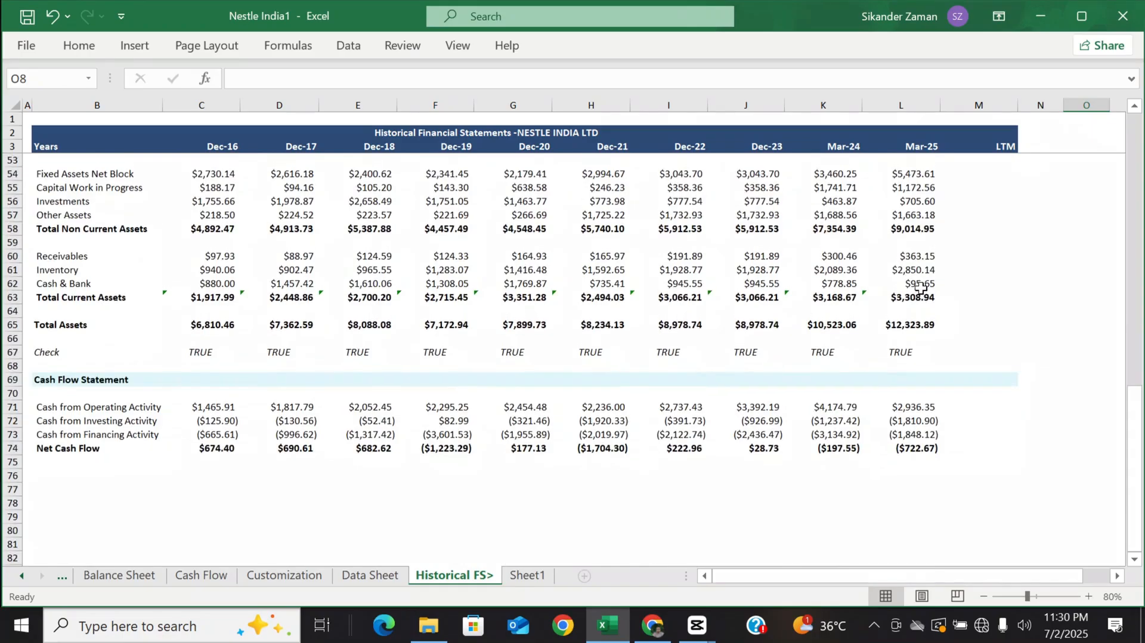
scroll(921, 288, up, 10)
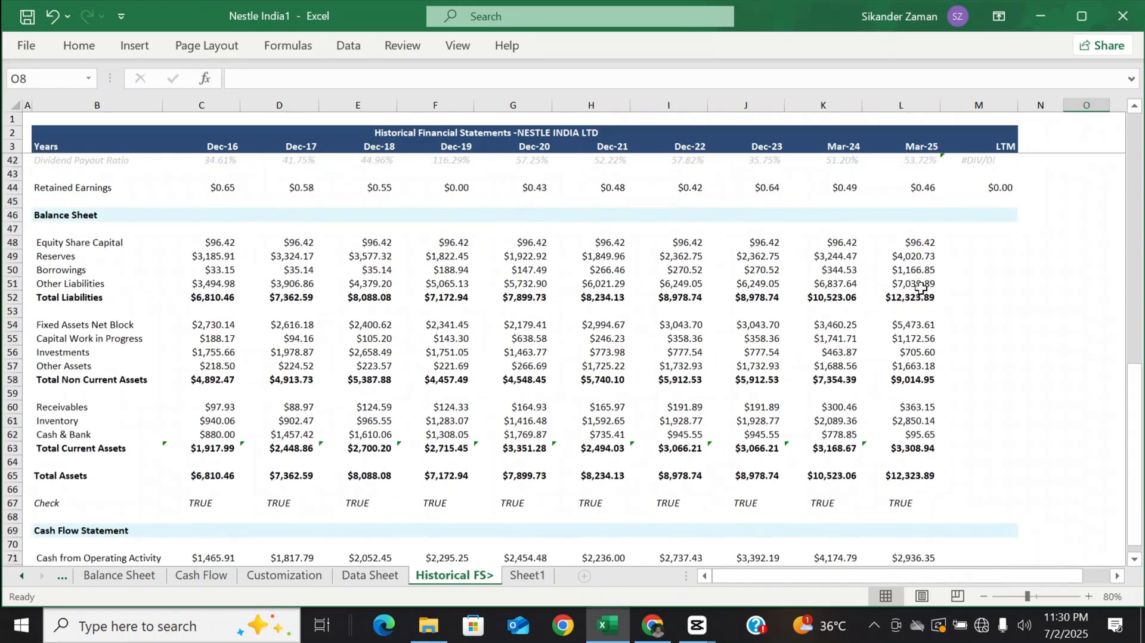
scroll(921, 288, up, 5)
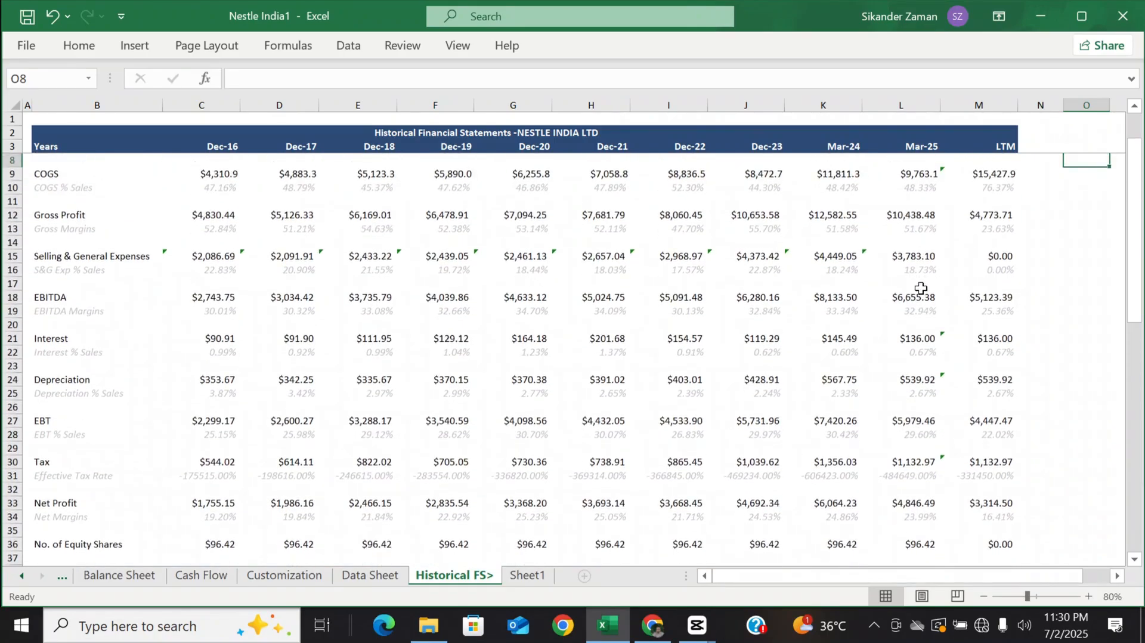
- Examine the Historical FS> sheet again from Sales through the Balance Sheet check to the Net Cash Flow row
scroll(921, 288, up, 2)
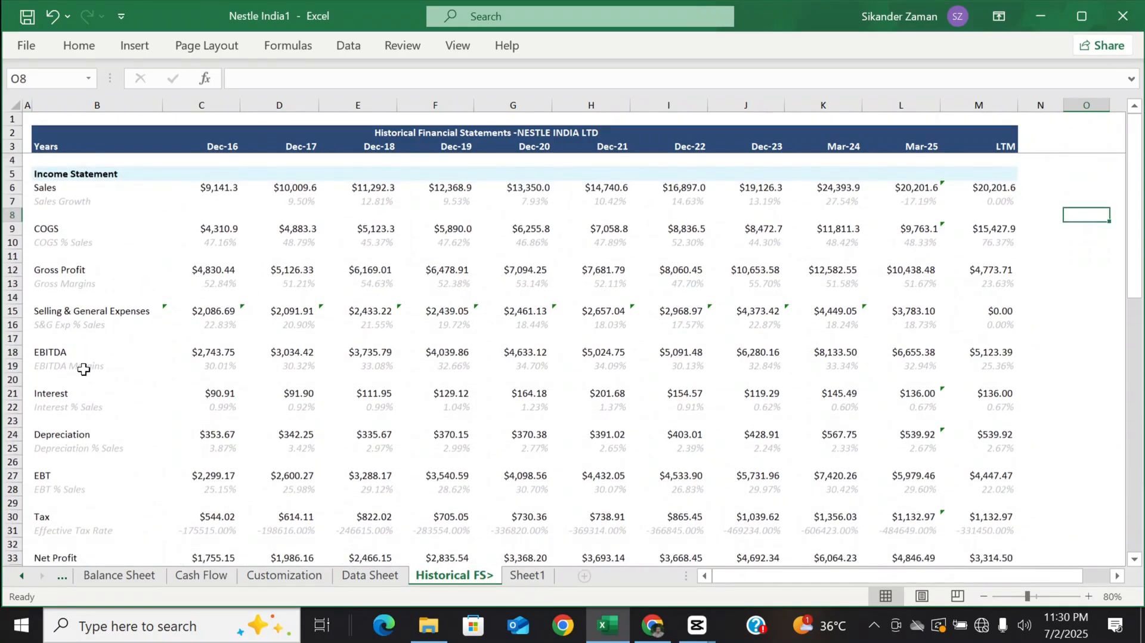
scroll(83, 369, down, 2)
scroll(84, 369, down, 7)
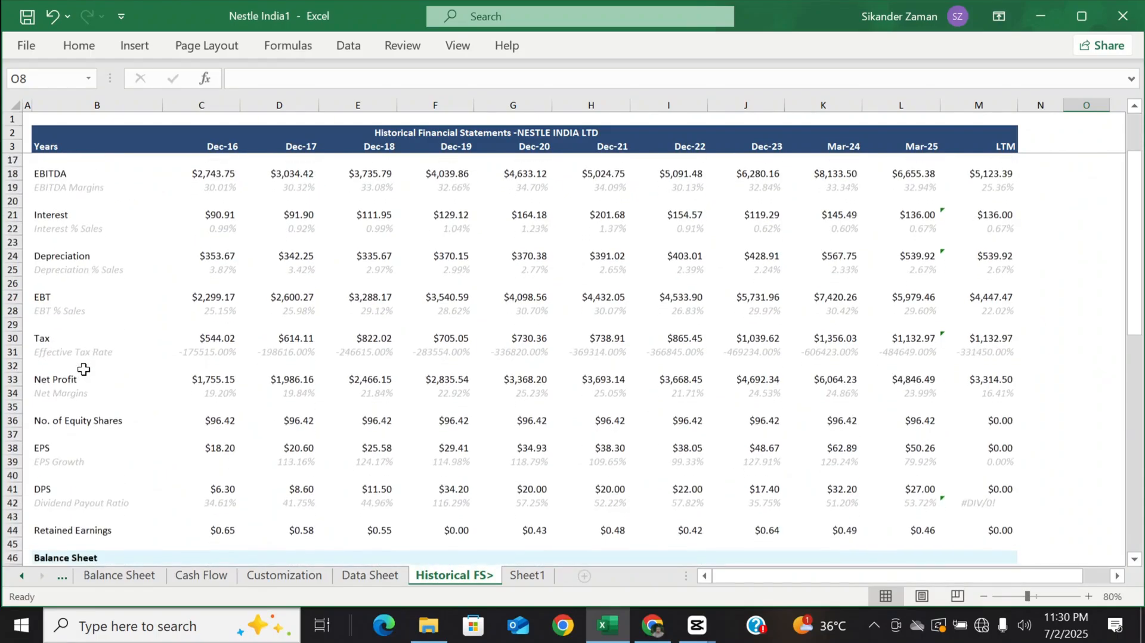
scroll(83, 369, down, 1)
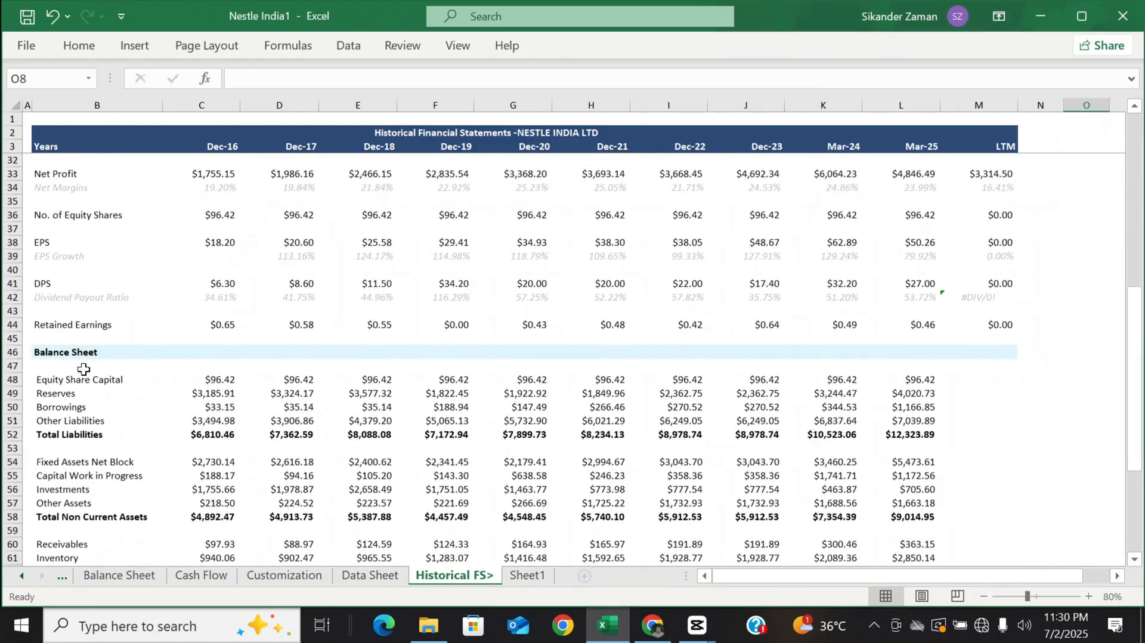
scroll(84, 369, down, 4)
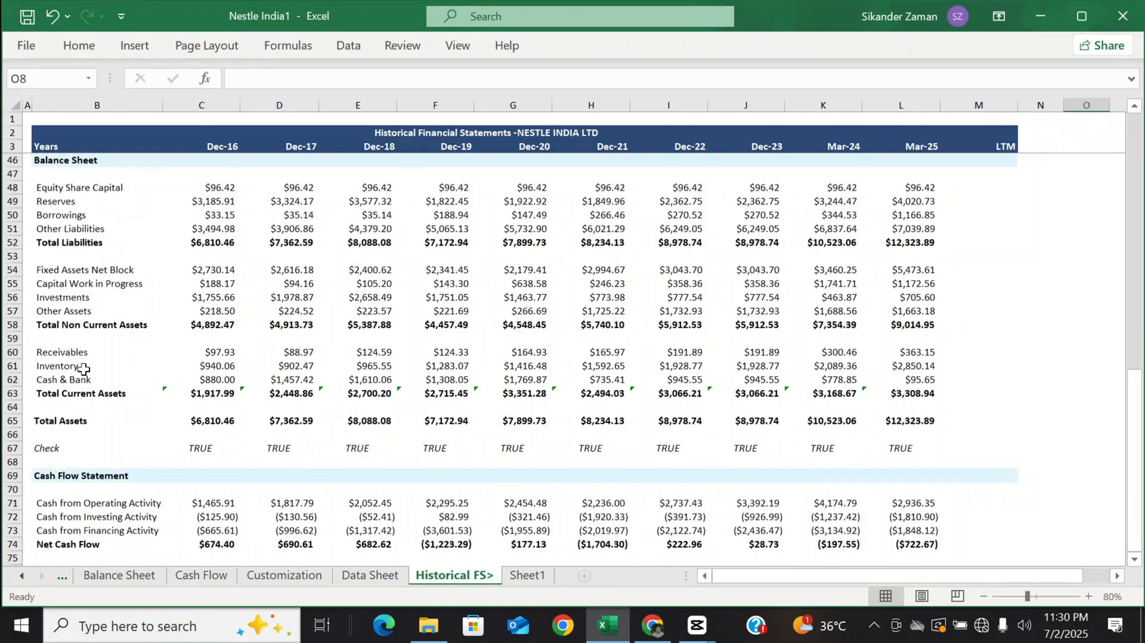
scroll(84, 369, down, 3)
scroll(83, 369, up, 8)
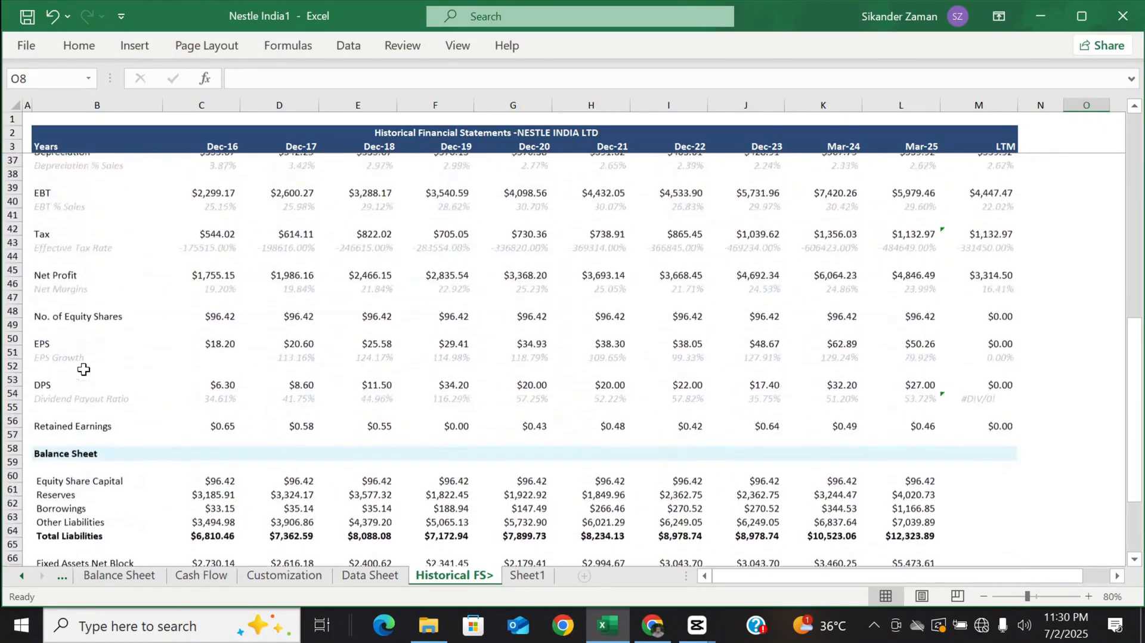
scroll(84, 370, down, 4)
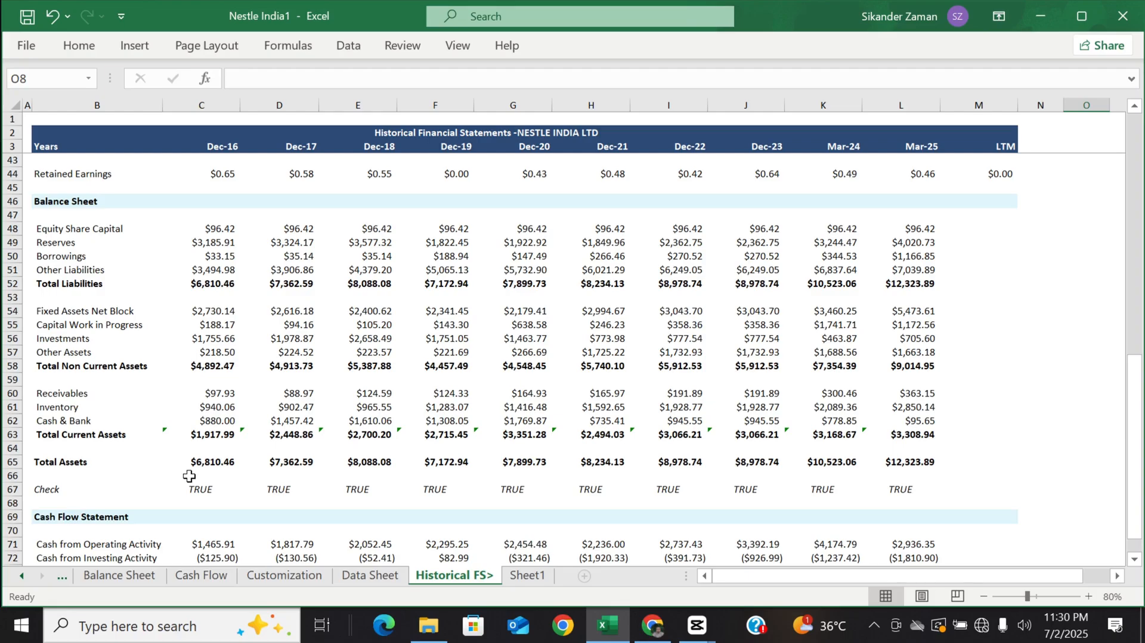
scroll(189, 475, down, 4)
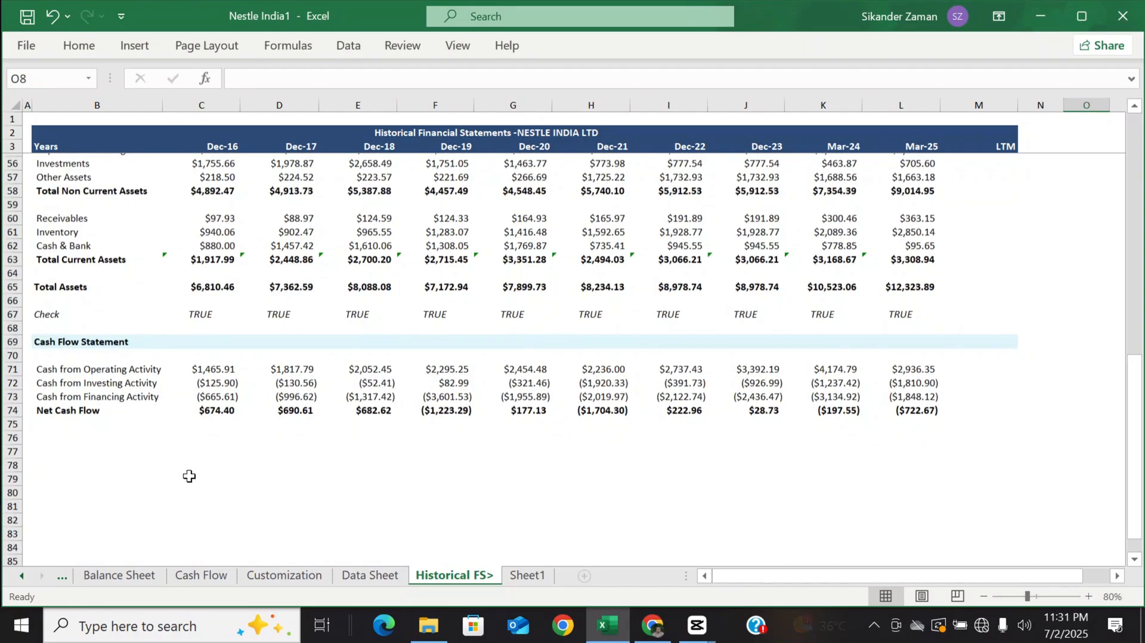
scroll(189, 476, down, 1)
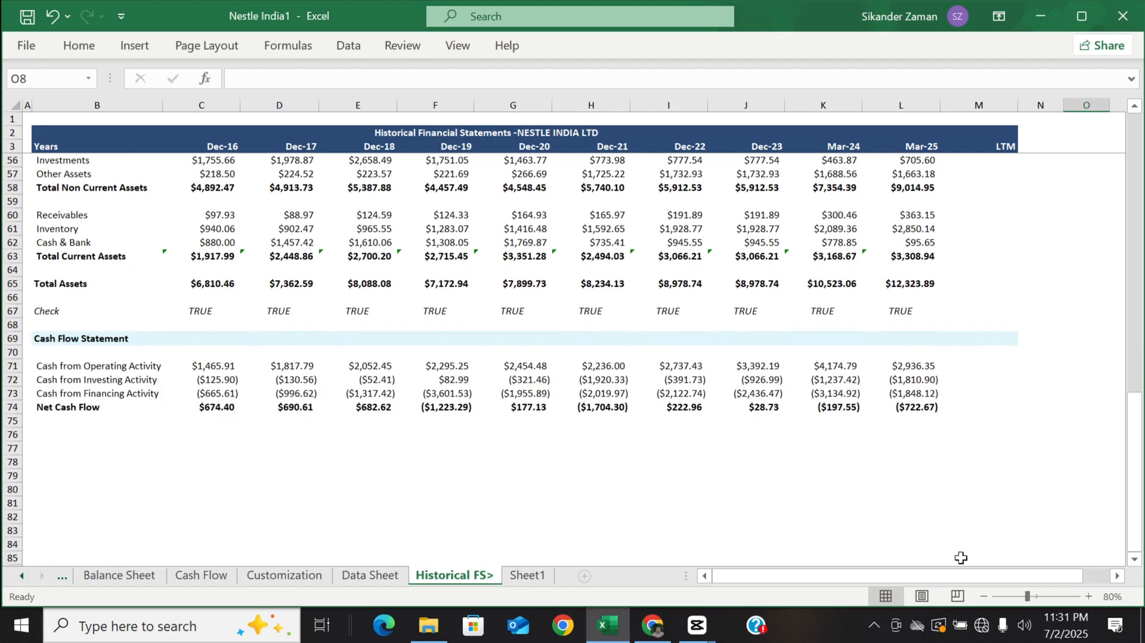
- Connect the computer to another available secured Wi-Fi network in place of the one without internet
click(982, 631)
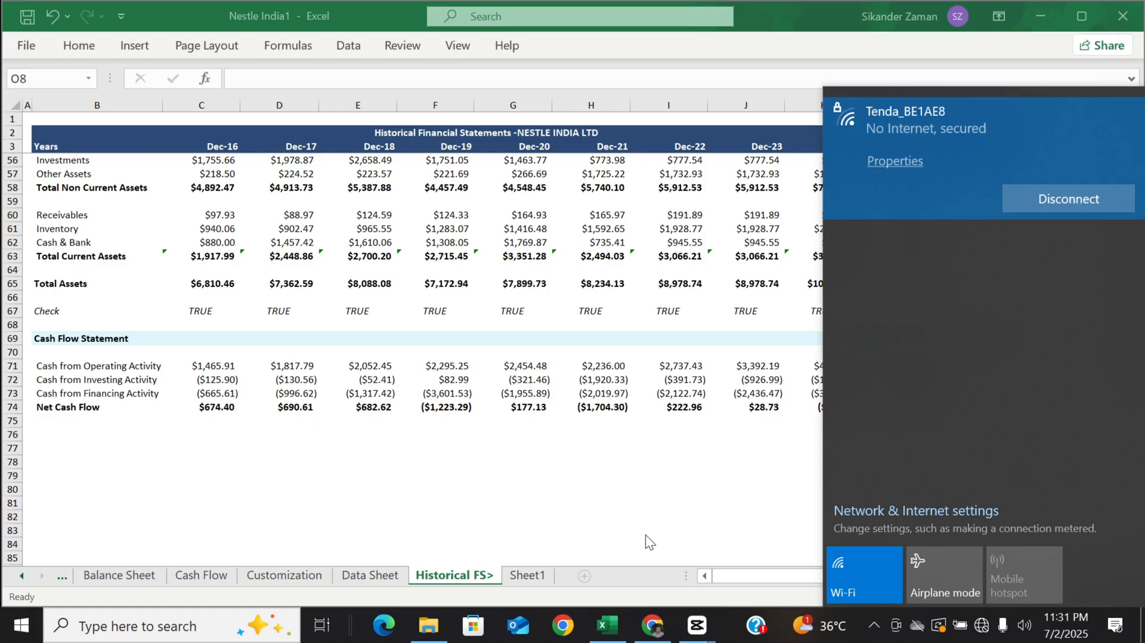
click(659, 517)
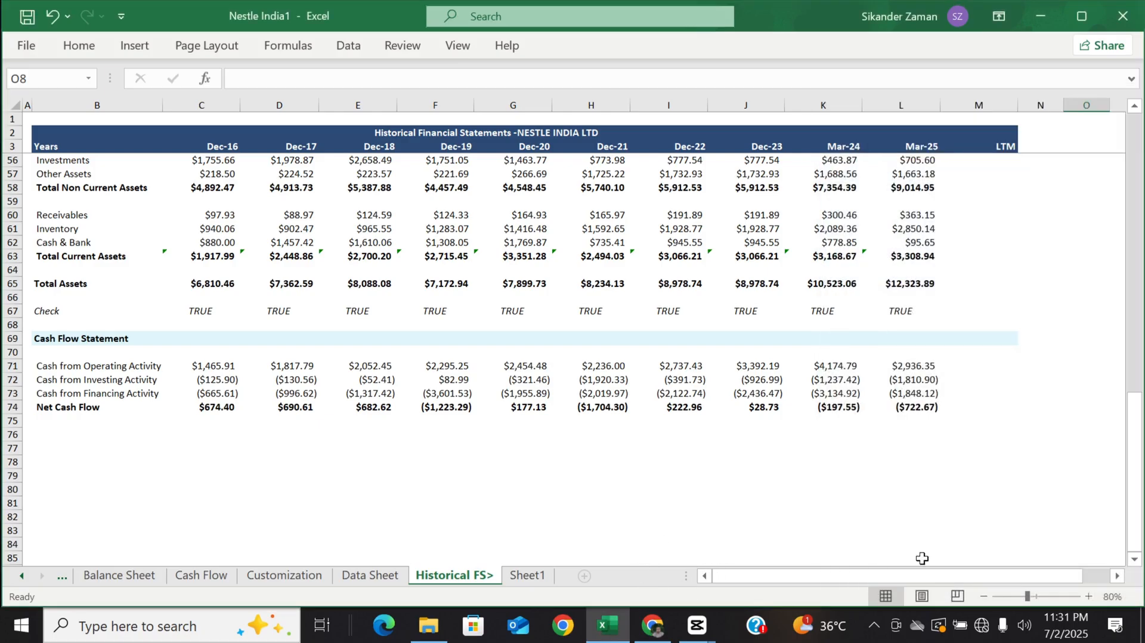
click(982, 625)
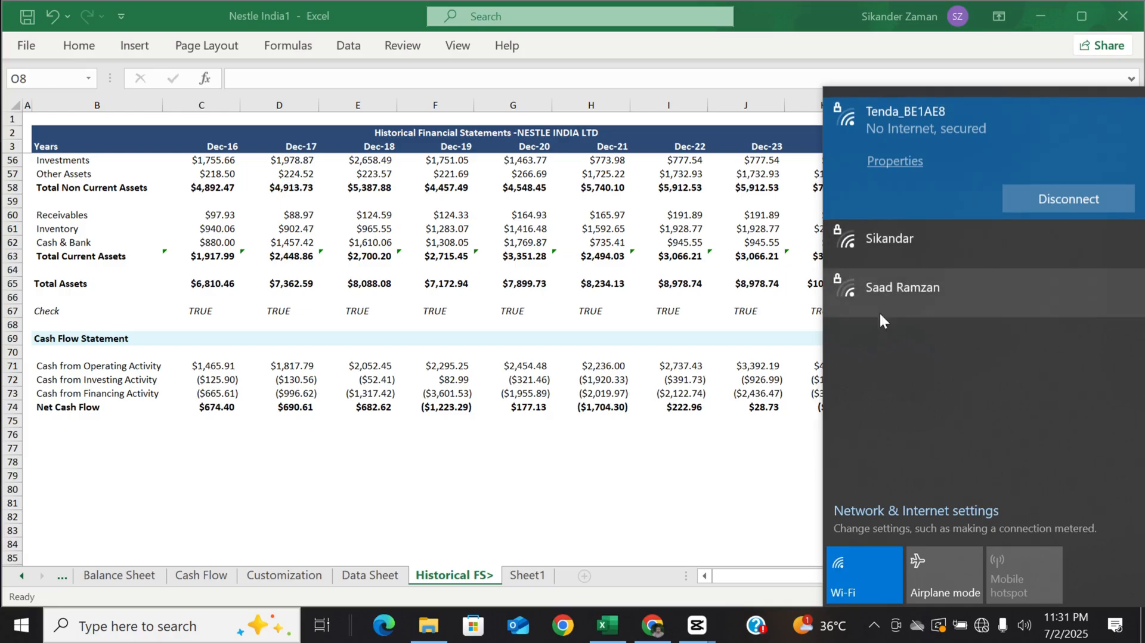
click(913, 235)
click(1089, 244)
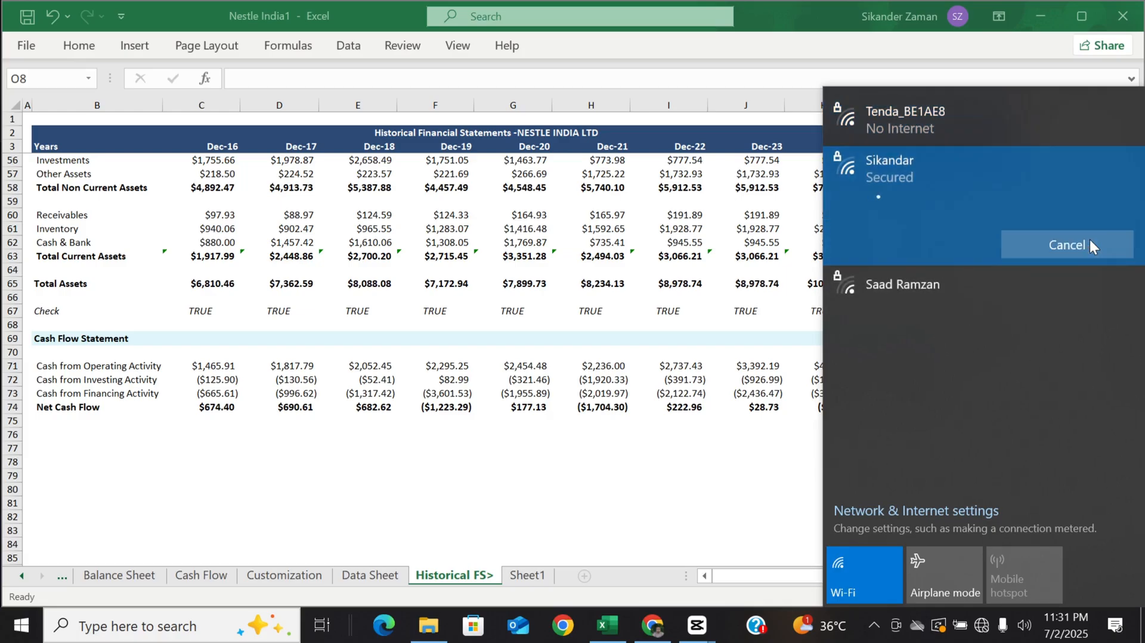
click(592, 471)
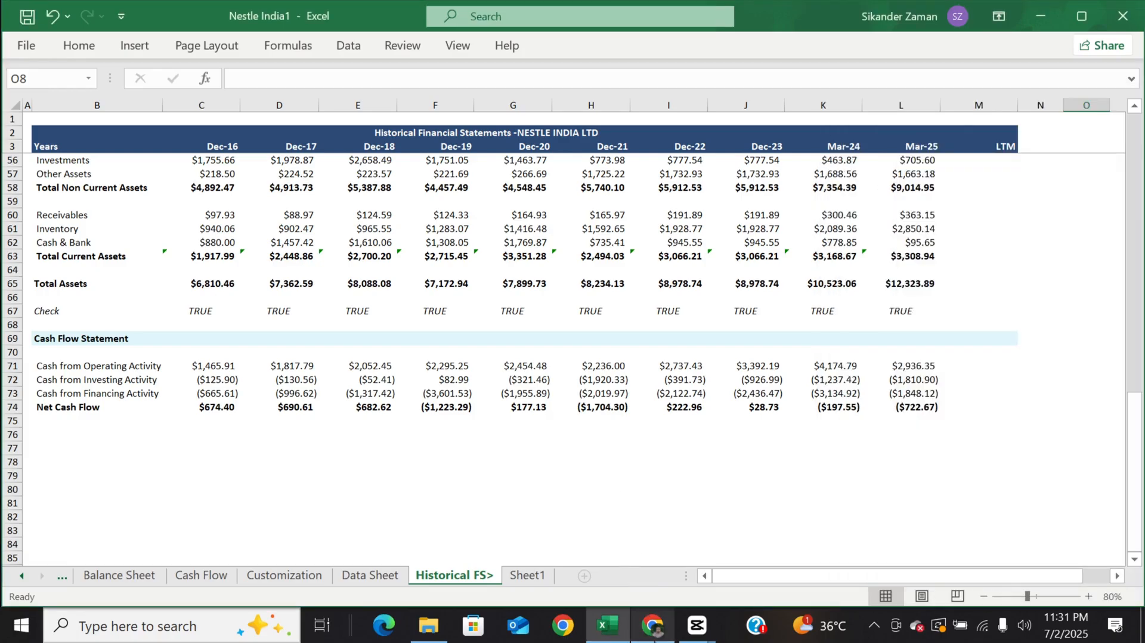
click(653, 624)
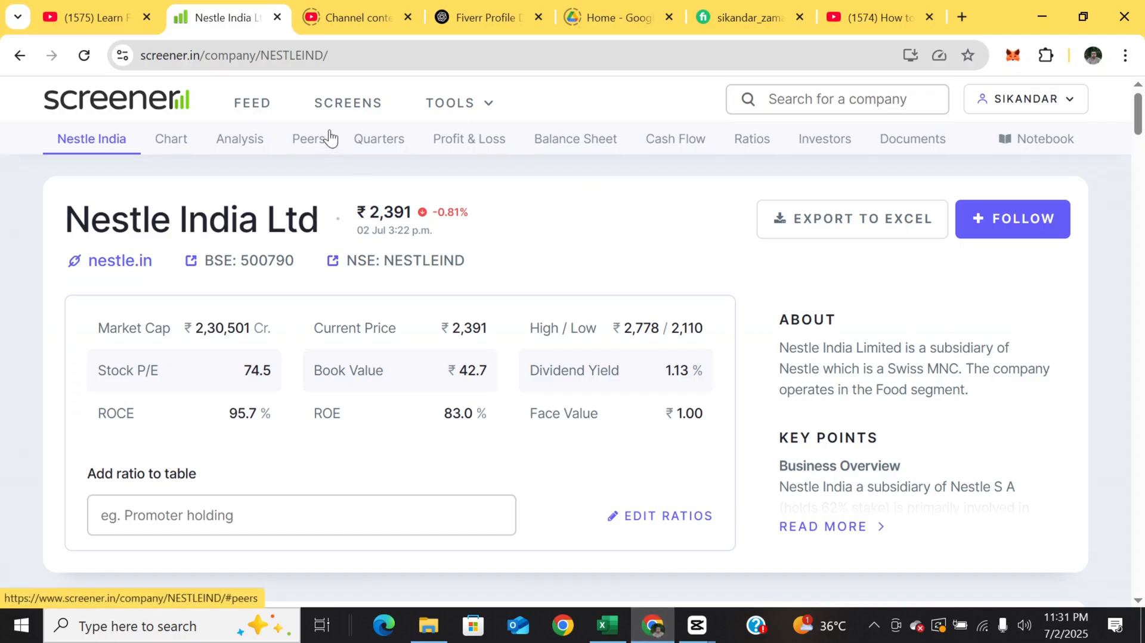
click(385, 55)
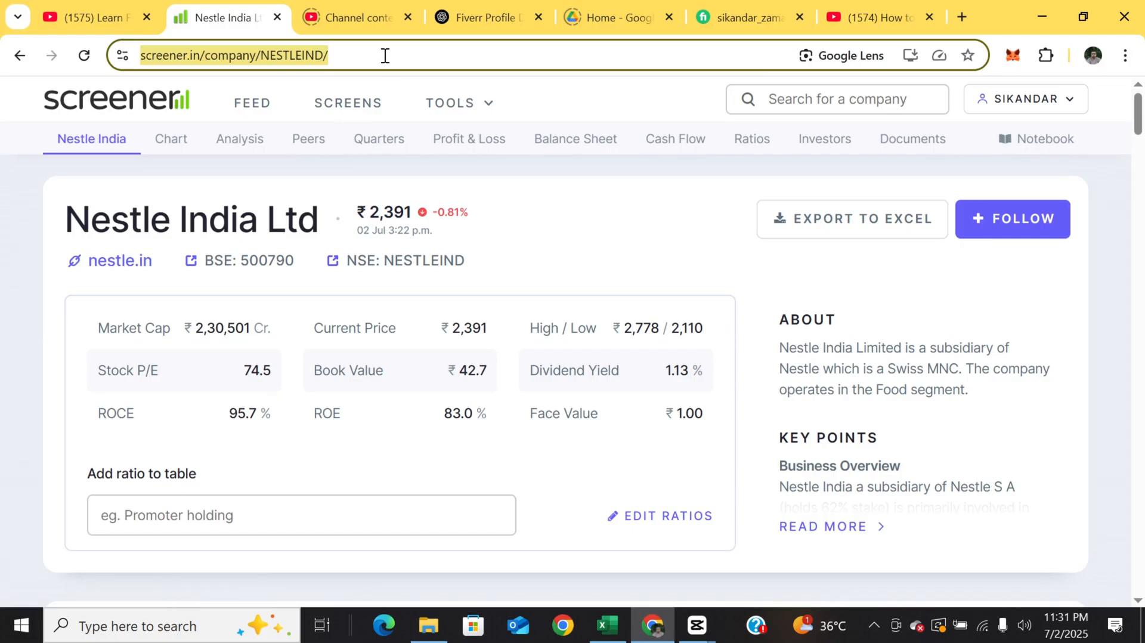
click(384, 55)
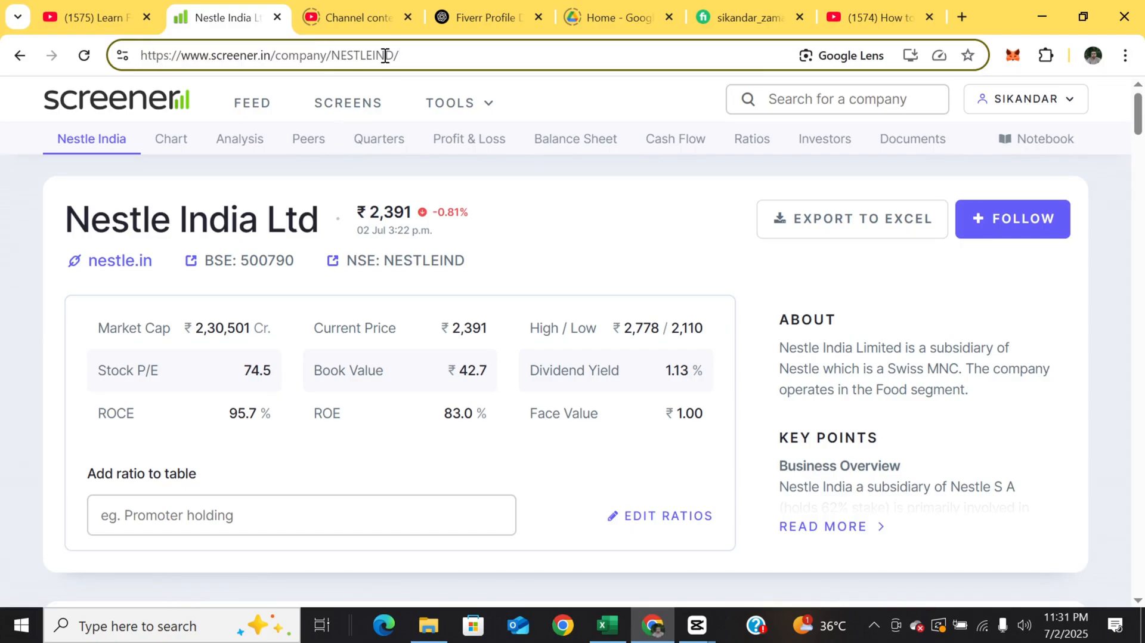
key(BackSpace)
key(BackSpace)
key(BackSpace)
key(BackSpace)
key(BackSpace)
key(BackSpace)
key(BackSpace)
key(BackSpace)
key(BackSpace)
key(BackSpace)
key(BackSpace)
key(BackSpace)
key(BackSpace)
key(BackSpace)
key(BackSpace)
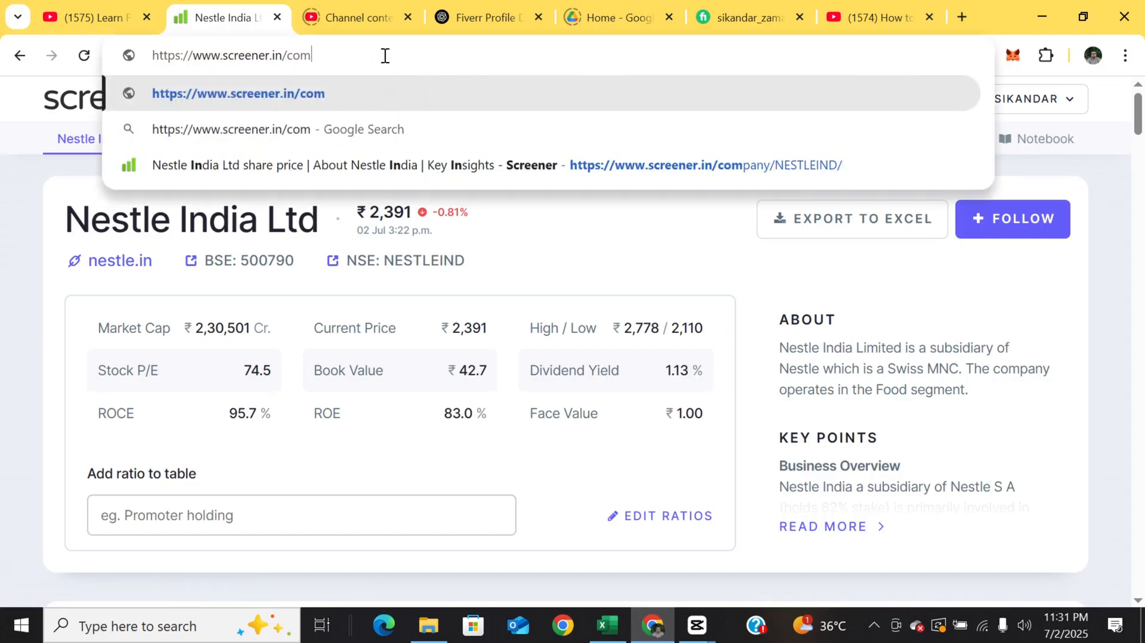
key(BackSpace)
key(BackSpace)
key(BackSpace)
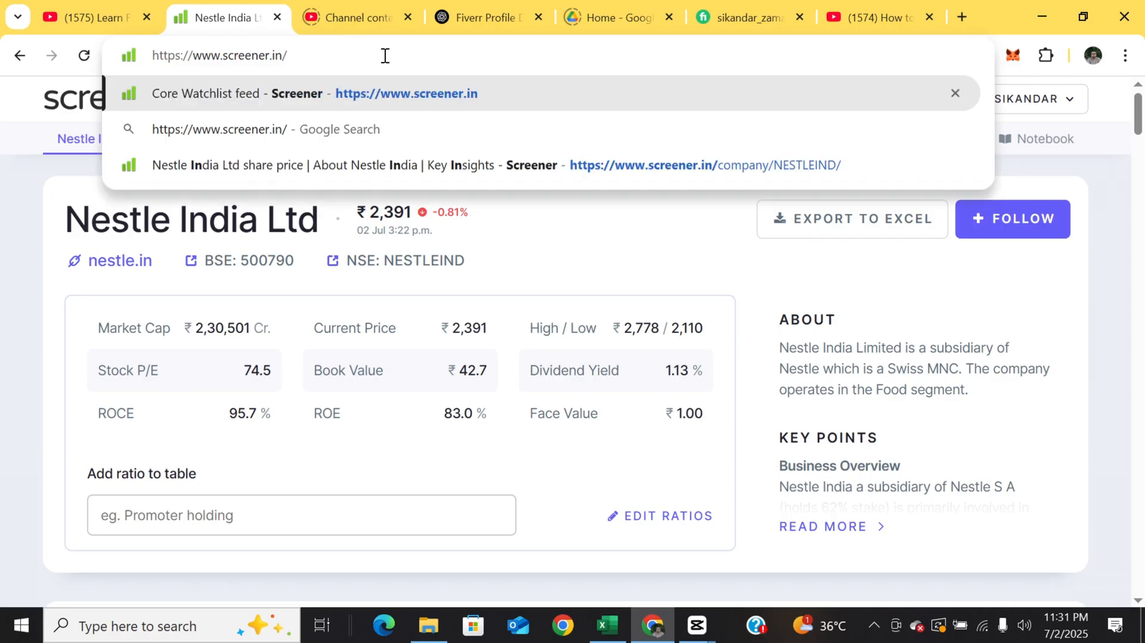
text(excel)
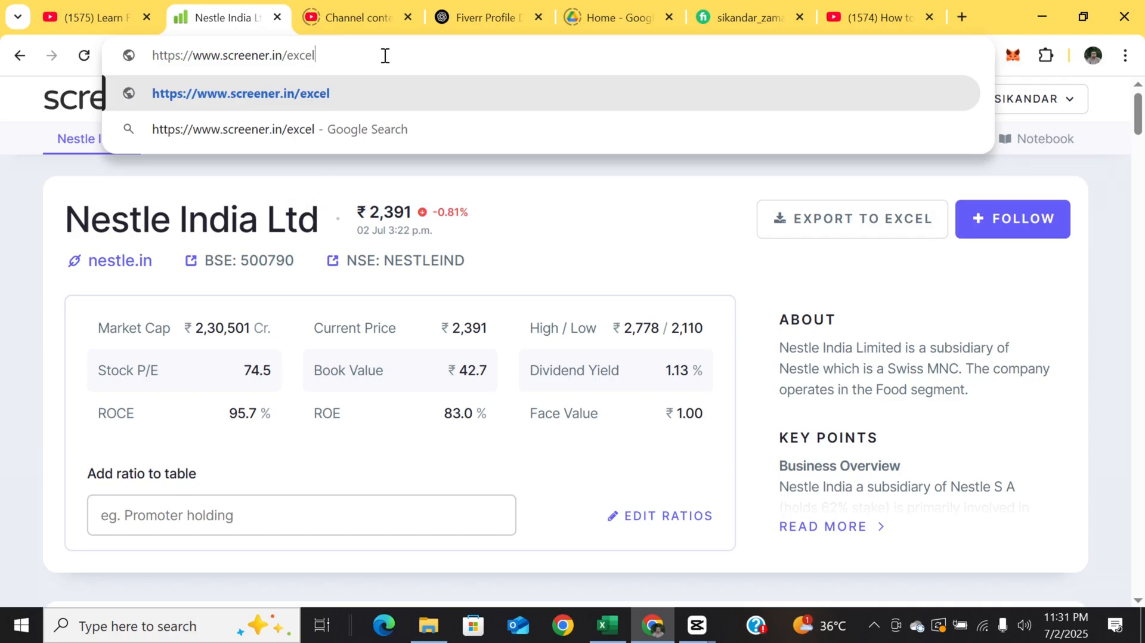
key(Return)
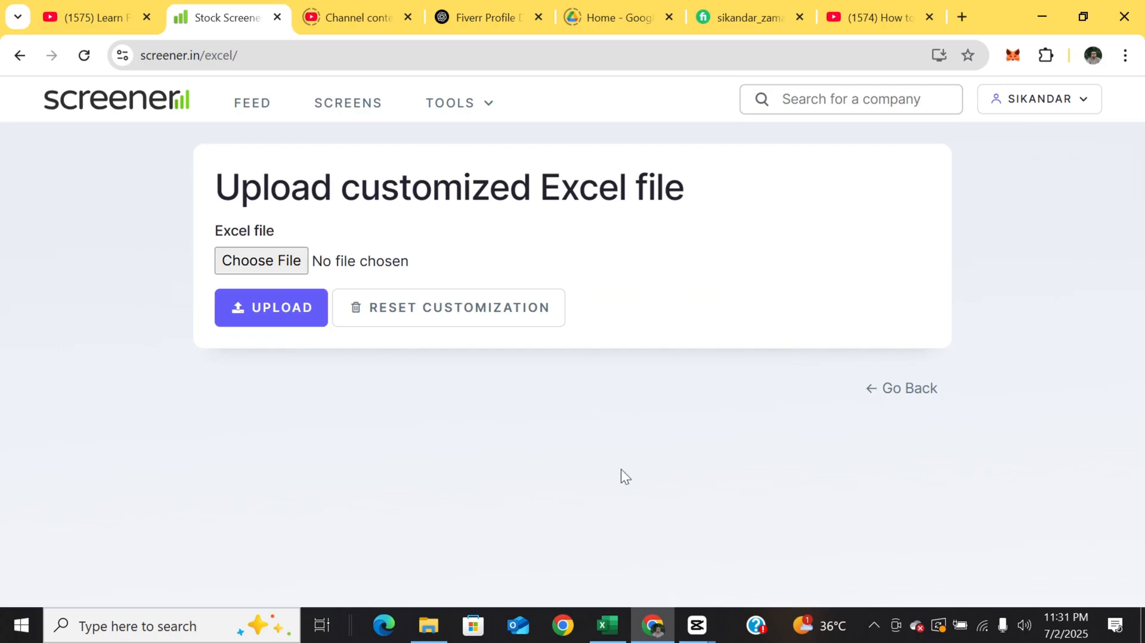
- Switch back to Excel and save a copy of the workbook as Nestle India FS in the Downloads folder
click(607, 625)
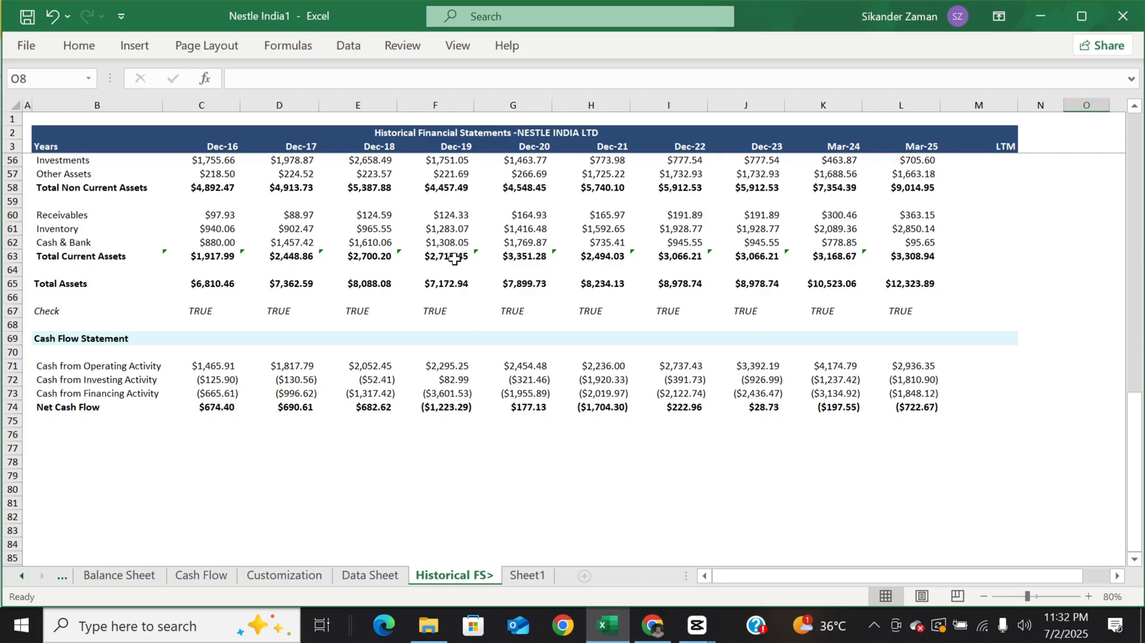
scroll(454, 259, up, 10)
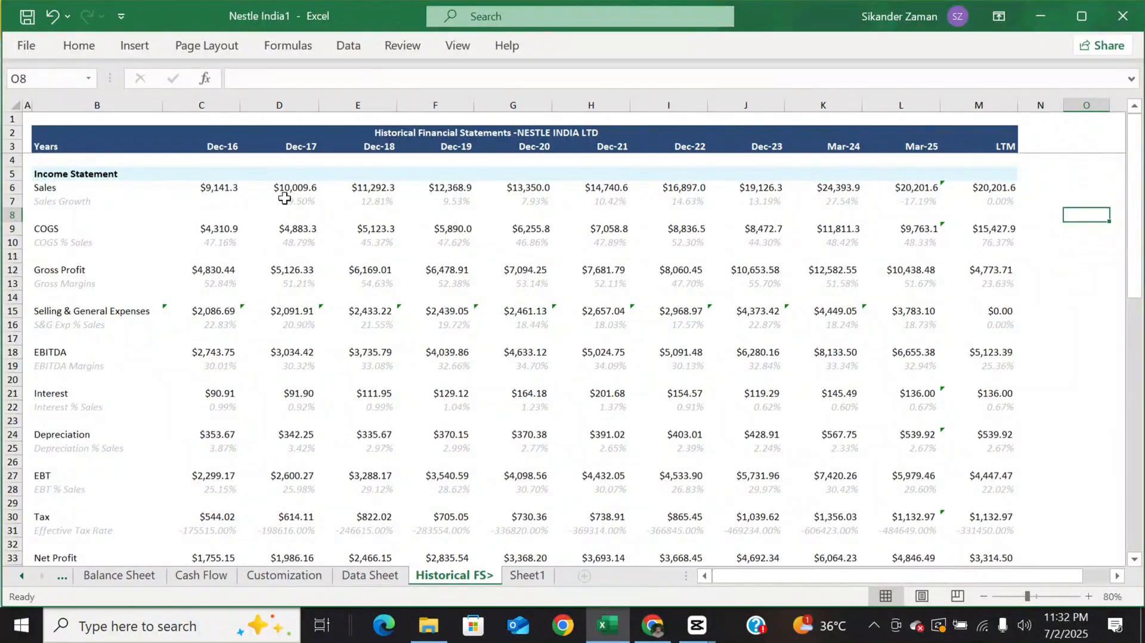
click(35, 45)
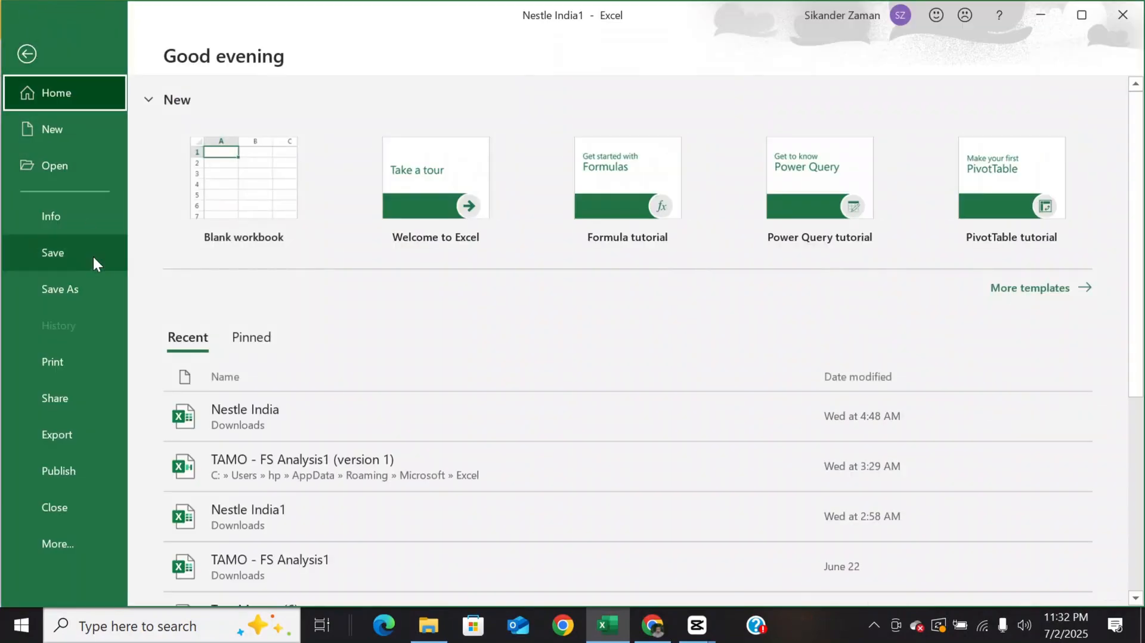
click(84, 278)
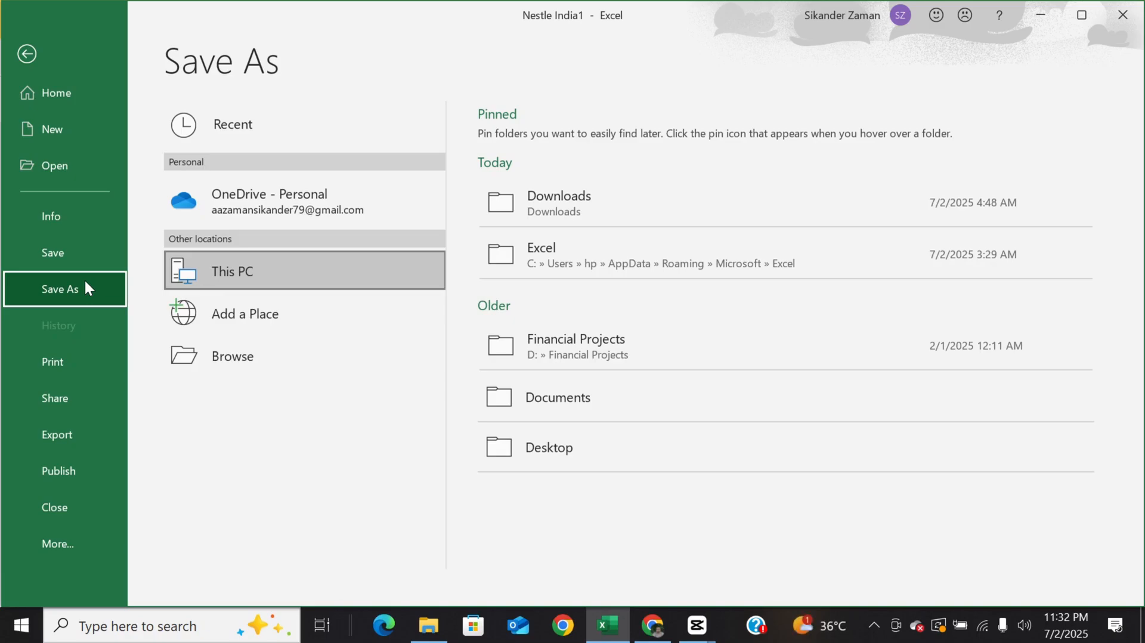
click(250, 352)
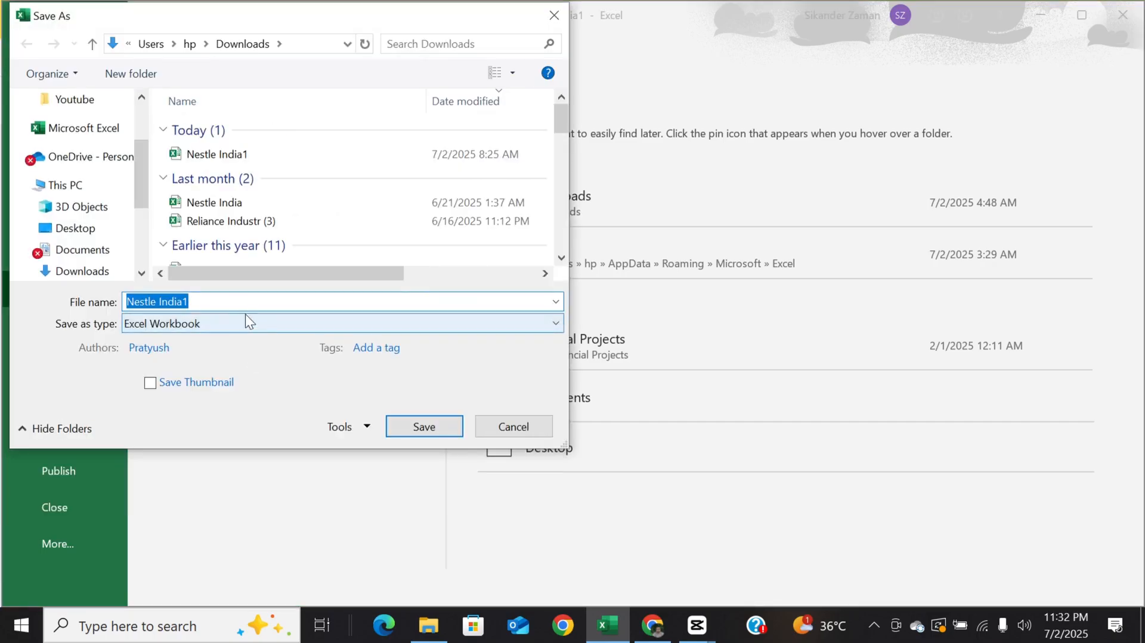
click(230, 303)
key(ctrl+shift+Left)
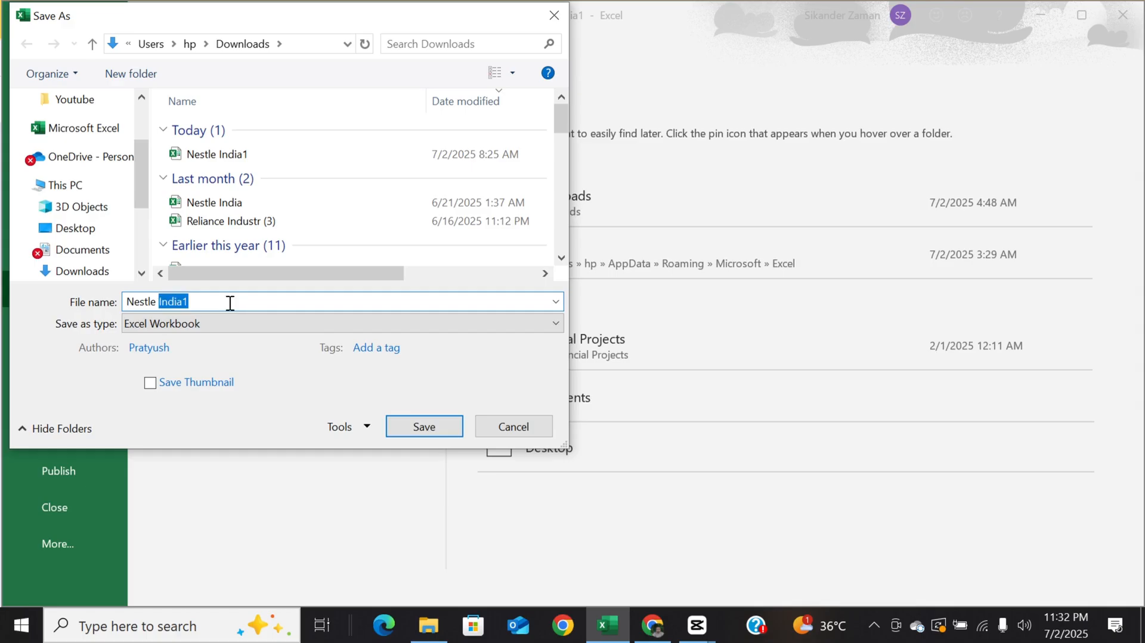
click(230, 303)
click(127, 301)
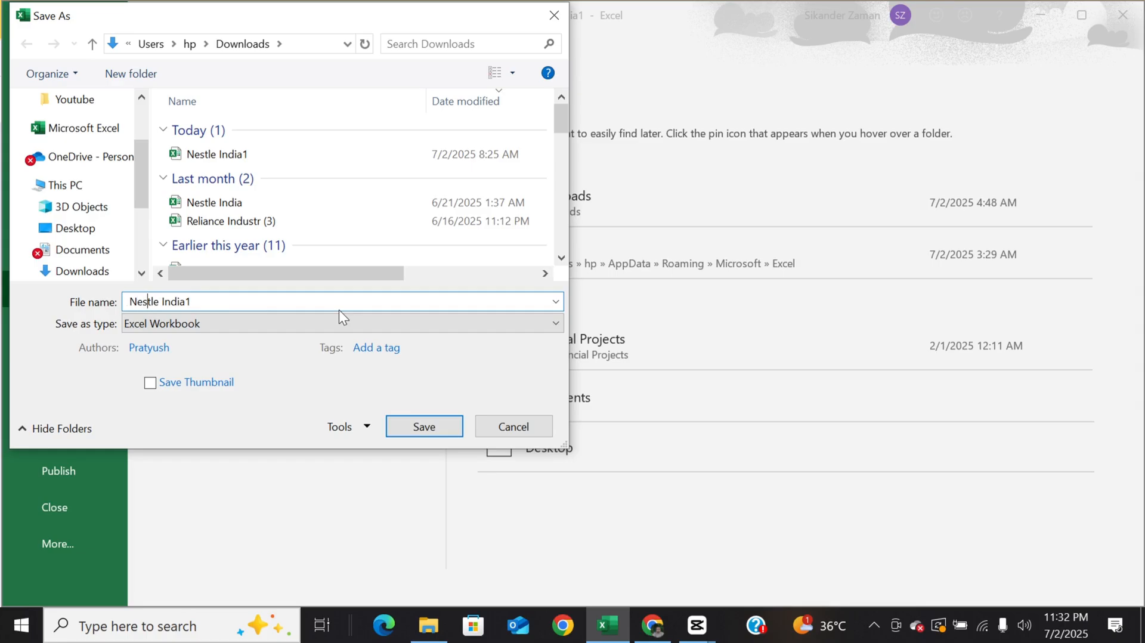
key(End)
key(BackSpace)
text(FS)
click(455, 427)
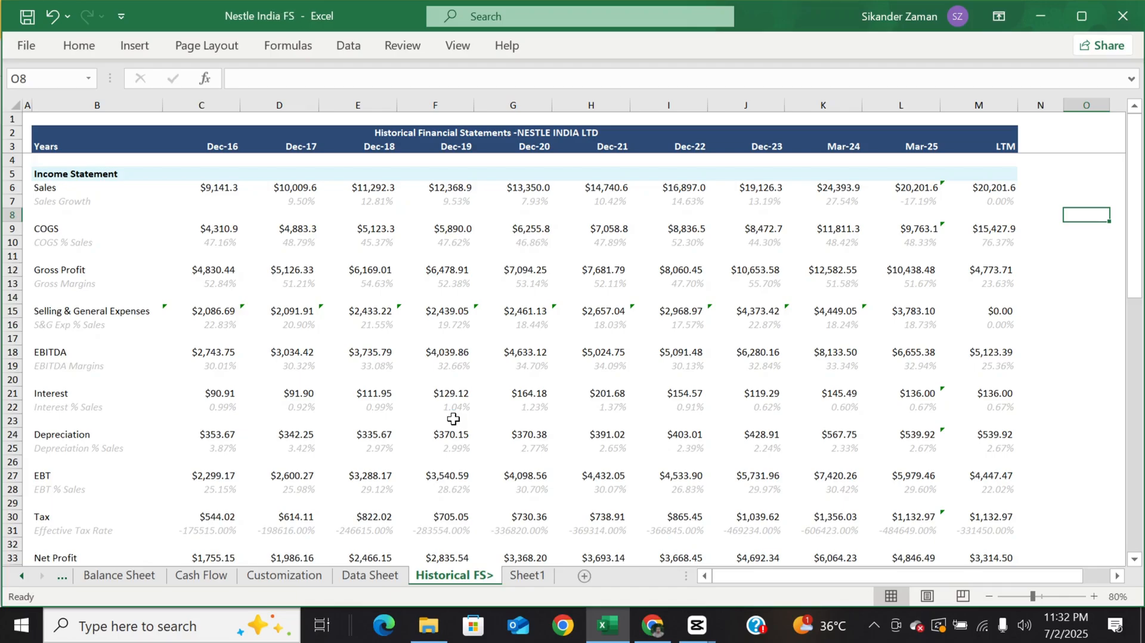
scroll(358, 579, left, 3)
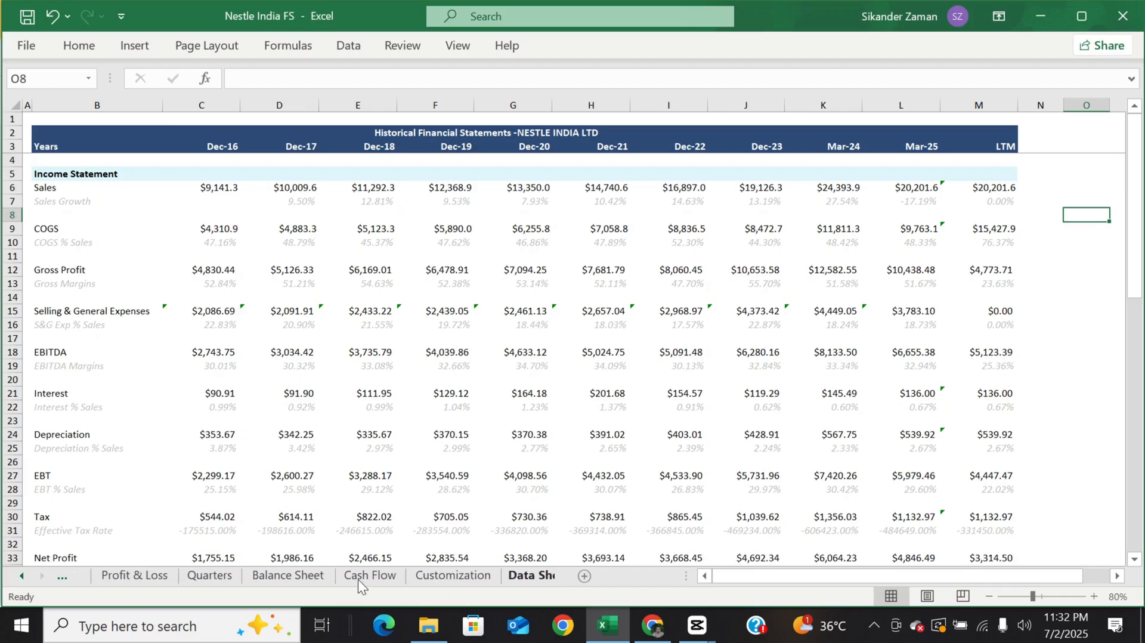
scroll(358, 579, right, 3)
scroll(357, 579, left, 1)
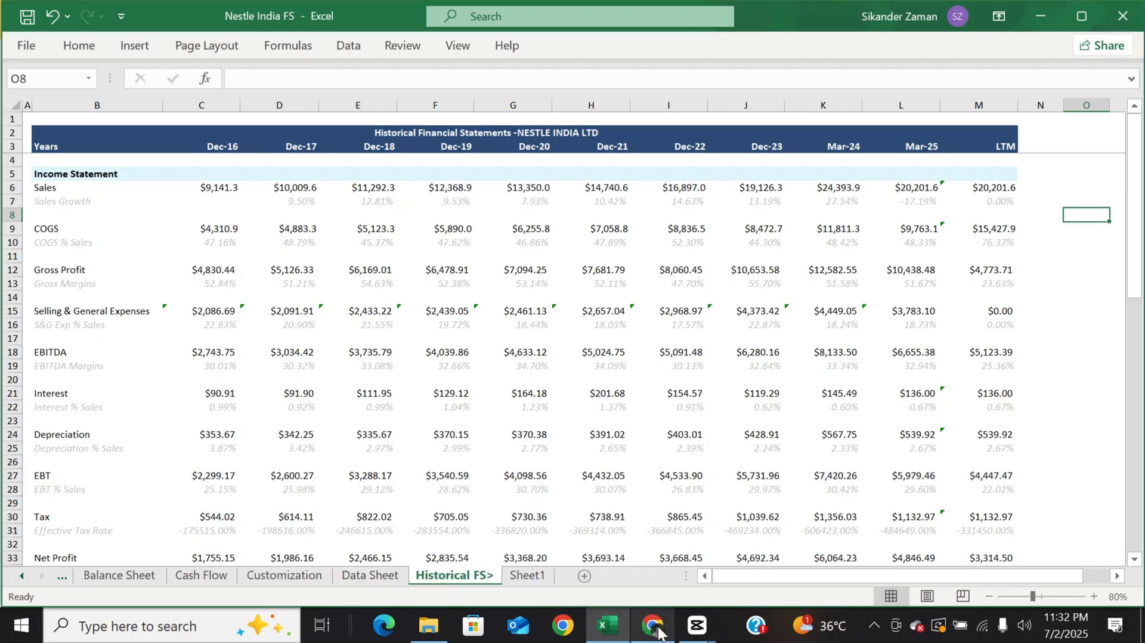
- Switch to Chrome and upload Nestle India FS.xlsx from the Downloads folder as Screener's customized Excel file
mouse_move(653, 625)
click(581, 564)
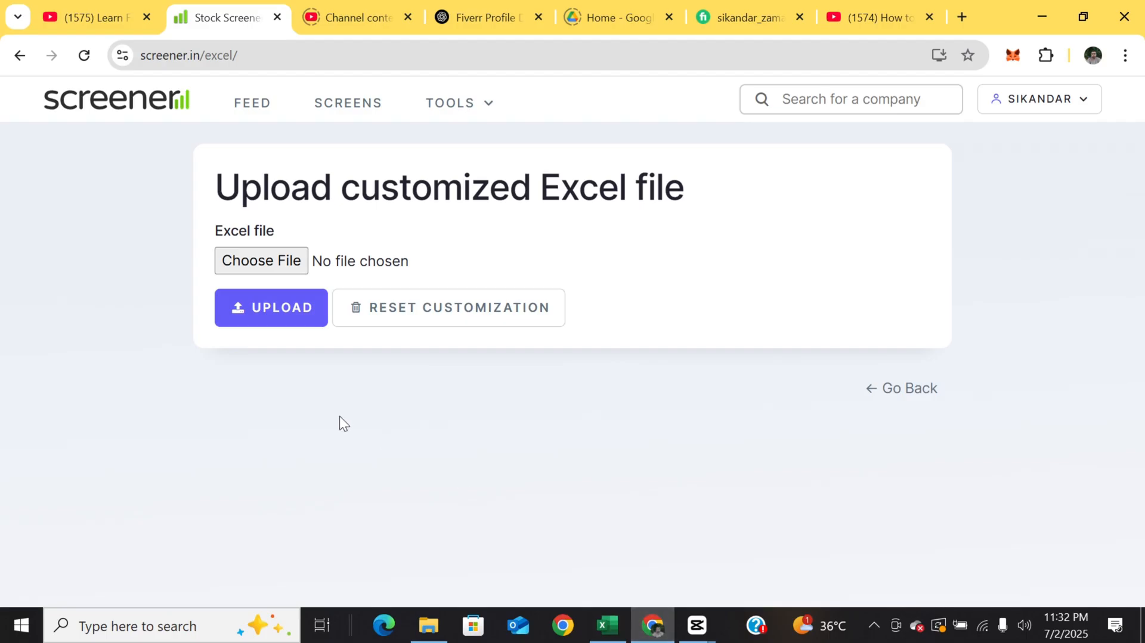
click(288, 264)
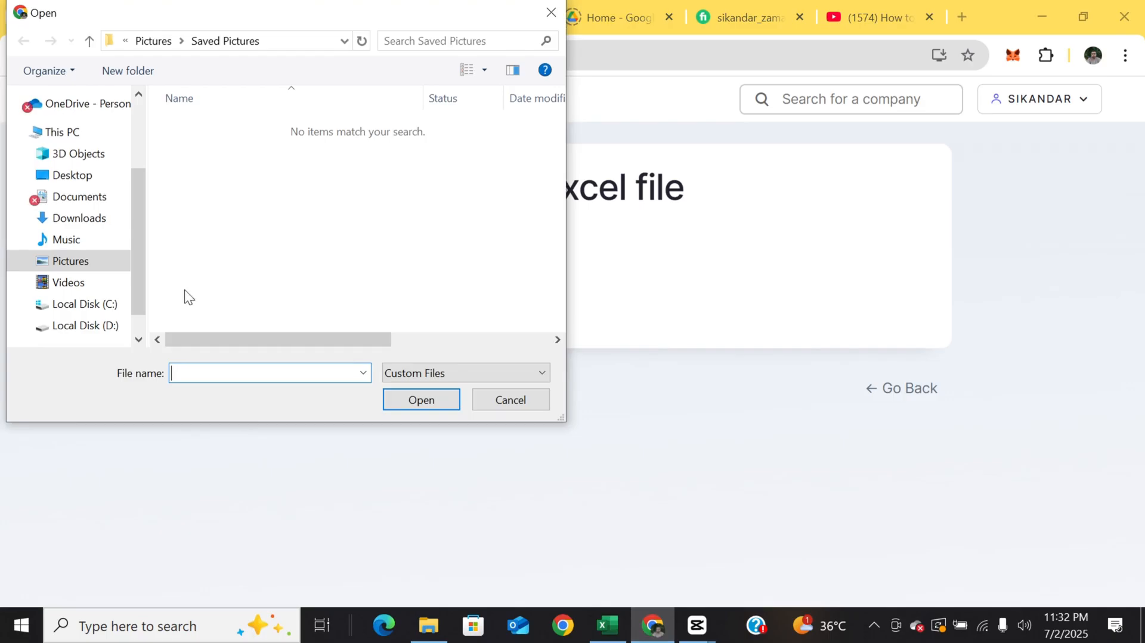
click(117, 325)
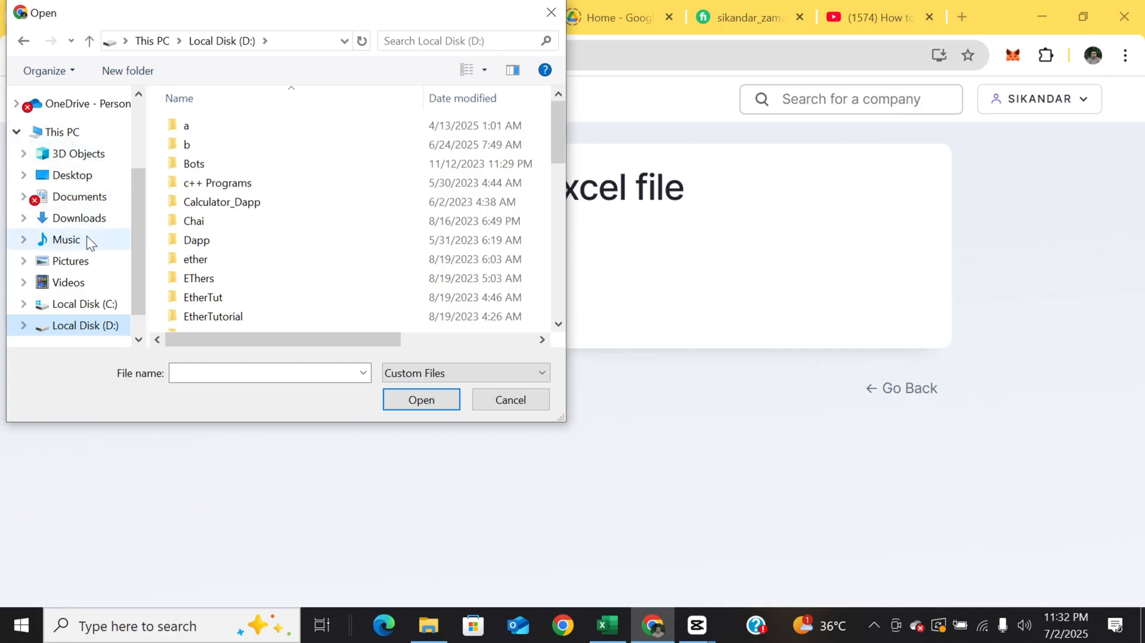
scroll(79, 276, down, 1)
scroll(81, 277, up, 5)
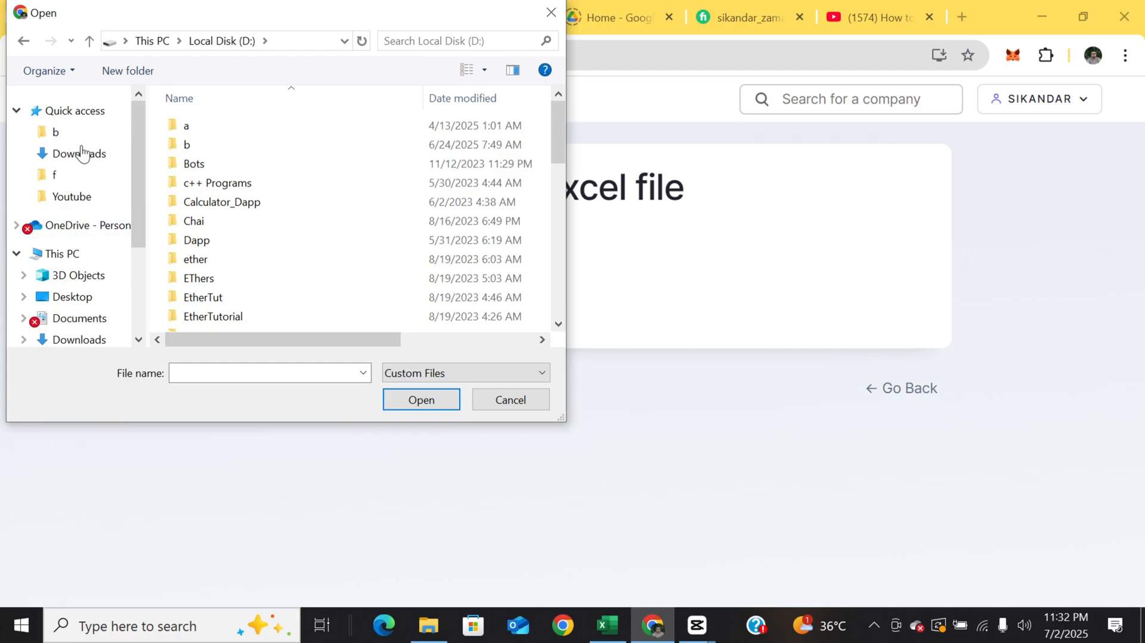
click(83, 111)
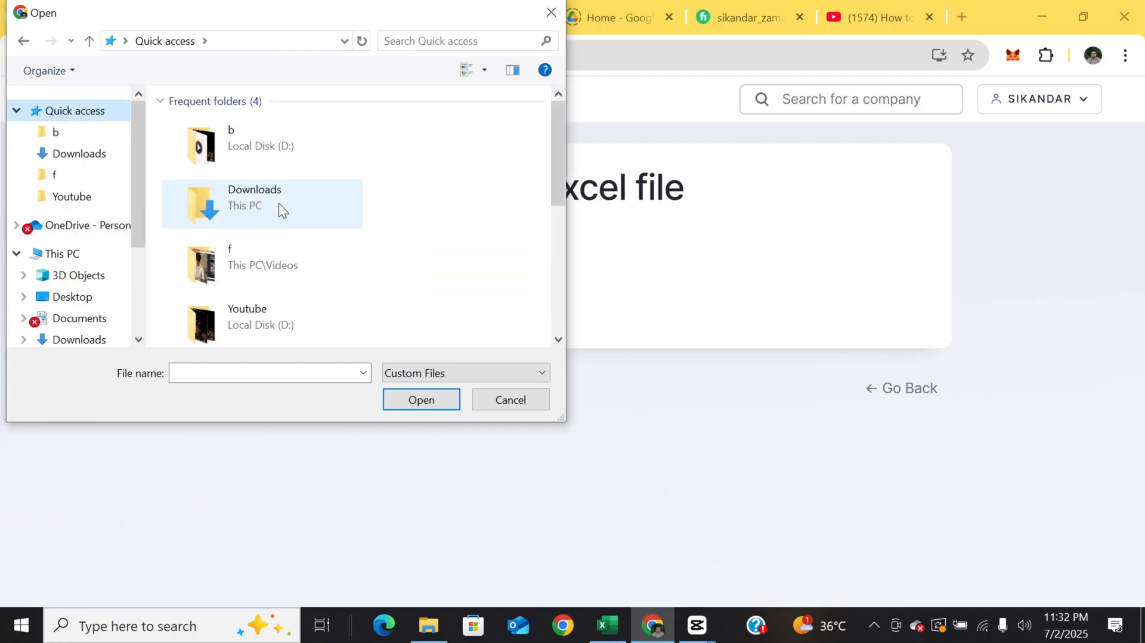
scroll(279, 206, down, 3)
click(316, 263)
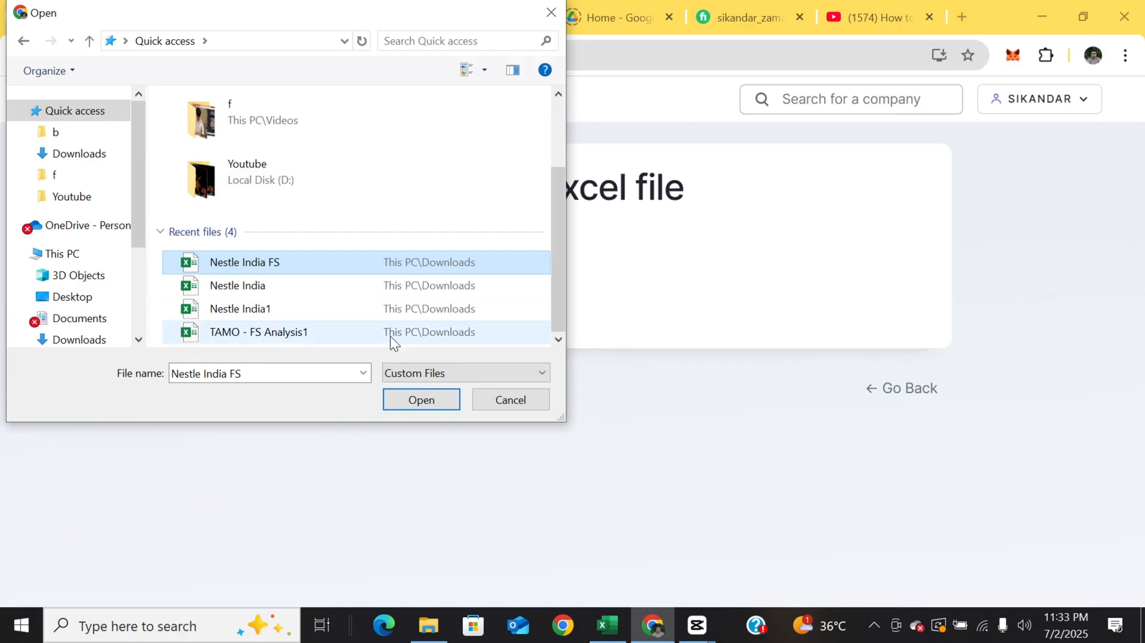
click(426, 402)
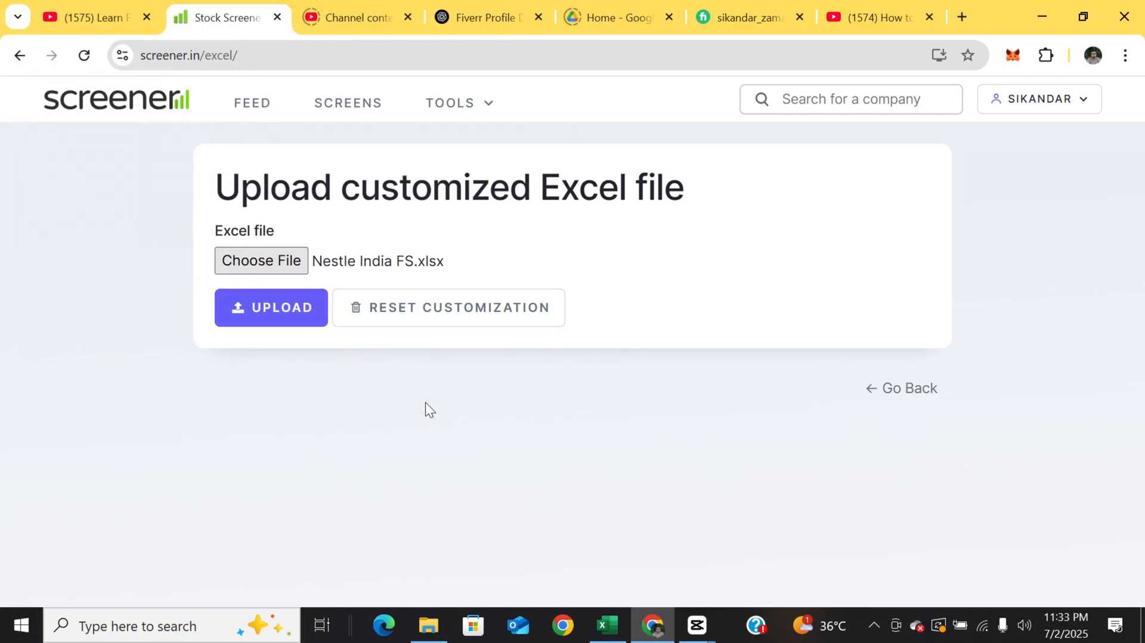
click(296, 324)
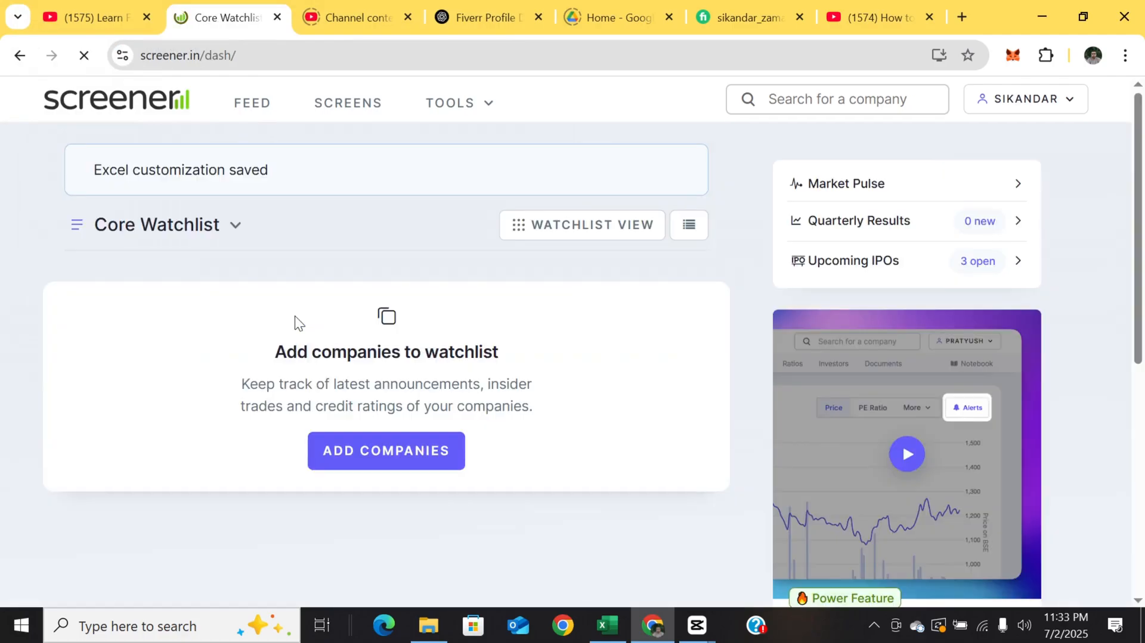
- Search Screener for "Re", open the Reliance Industries Ltd page and export its data to Excel
click(843, 87)
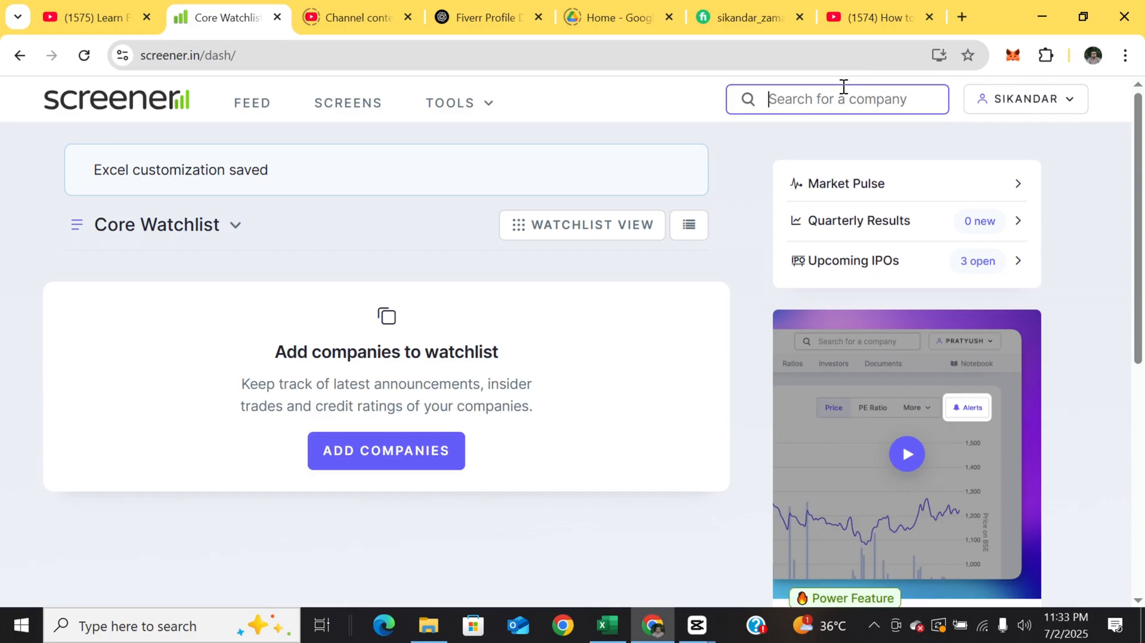
text(Re)
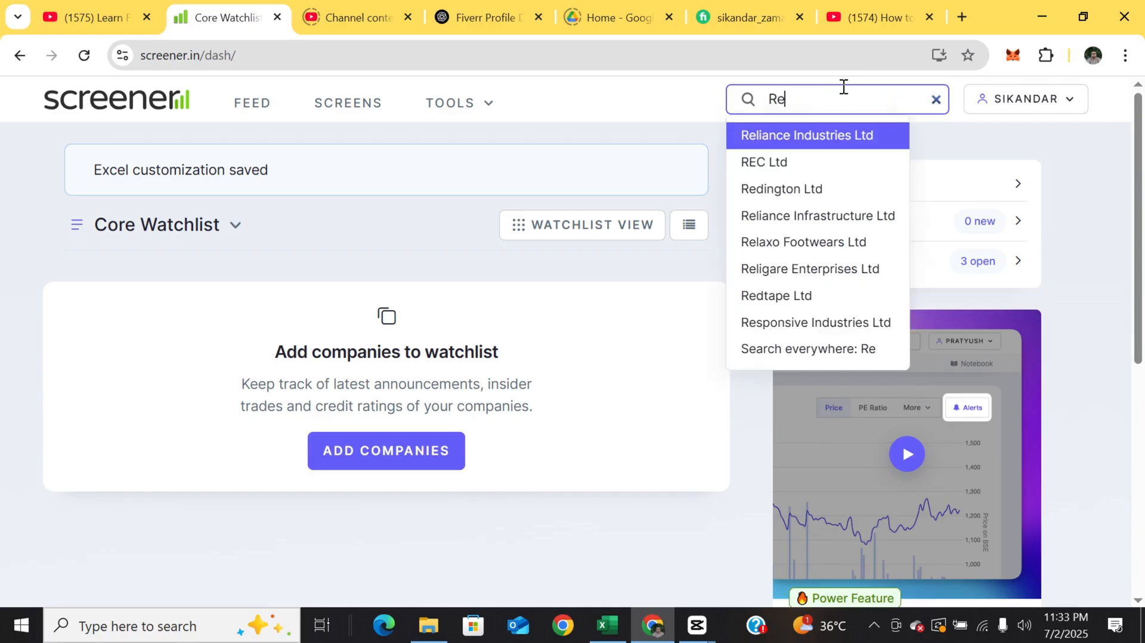
key(Return)
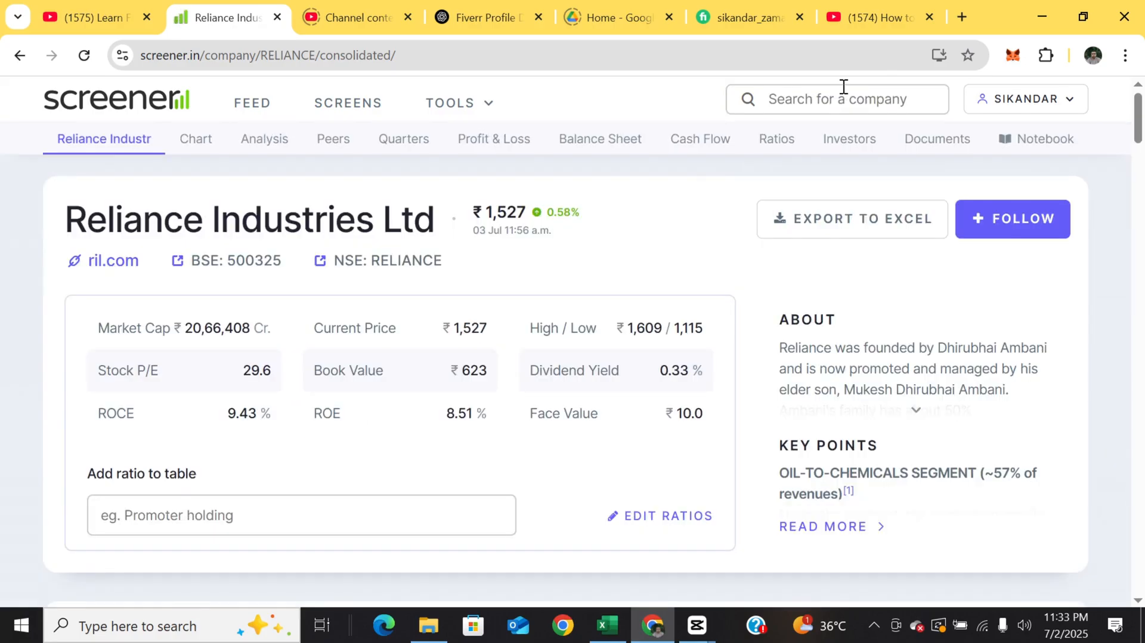
click(872, 225)
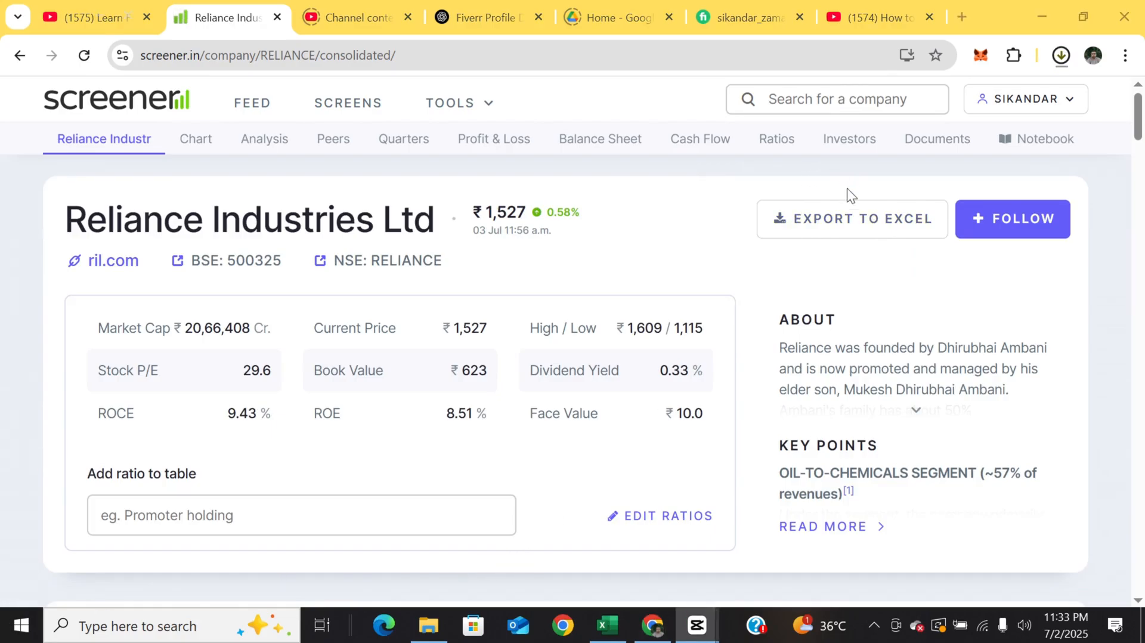
click(849, 229)
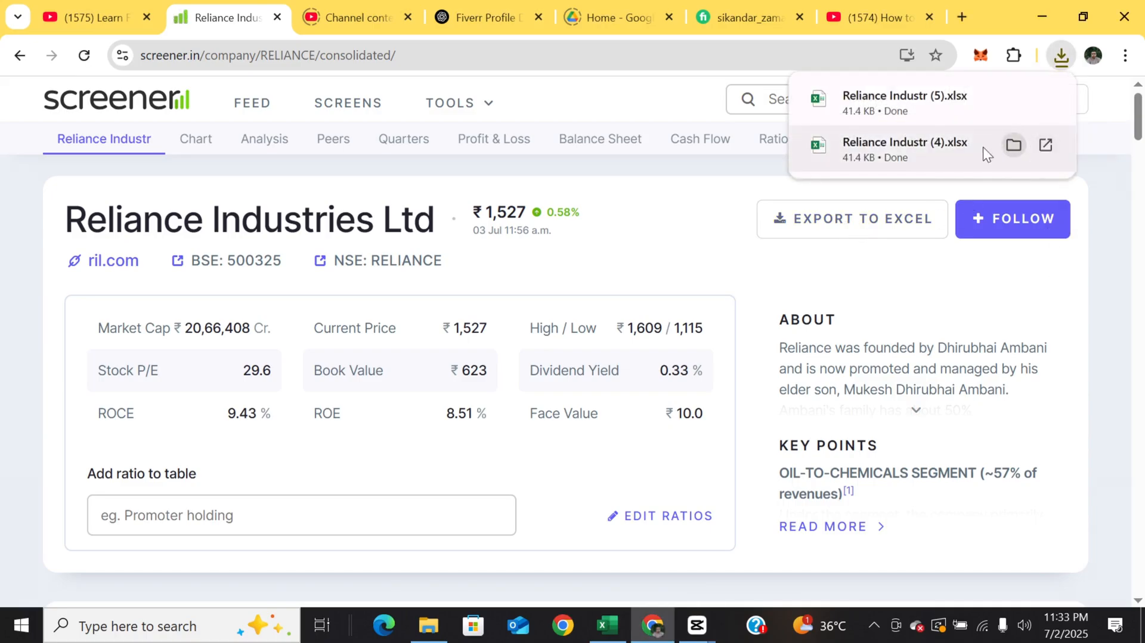
- Open the downloaded Reliance Industr (5).xlsx in Excel, enable editing and maximize its window
click(951, 99)
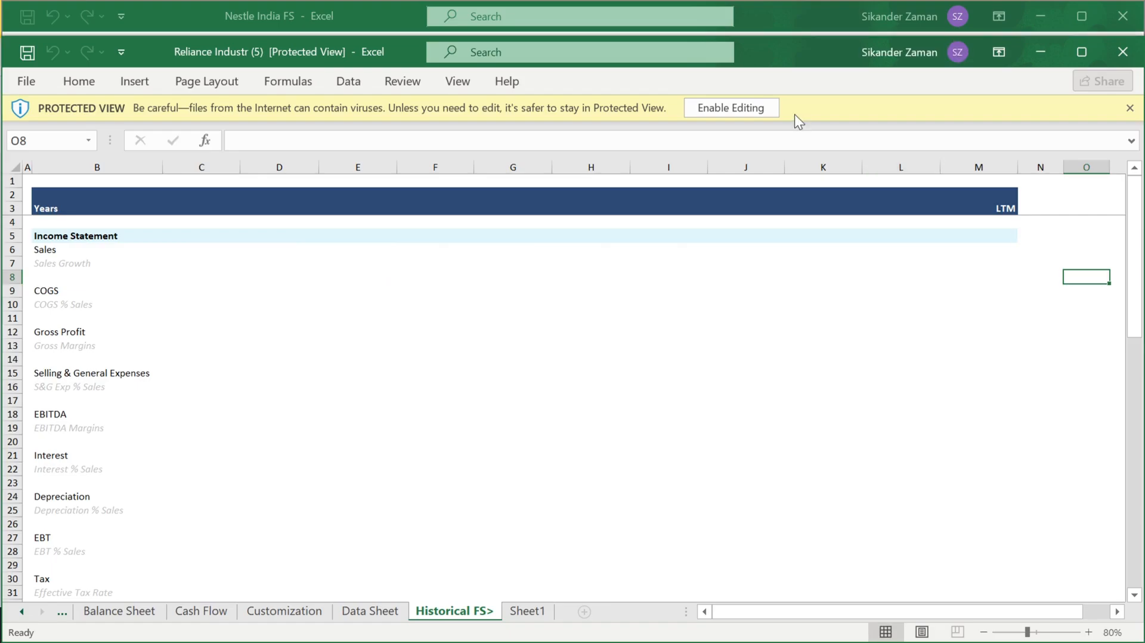
click(760, 105)
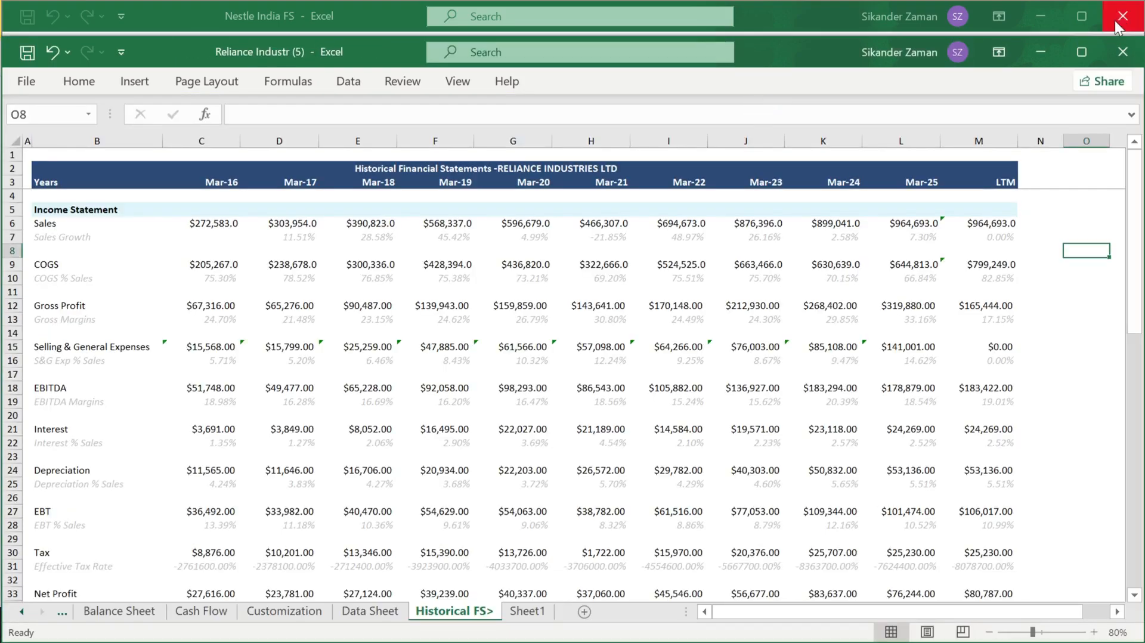
click(1083, 44)
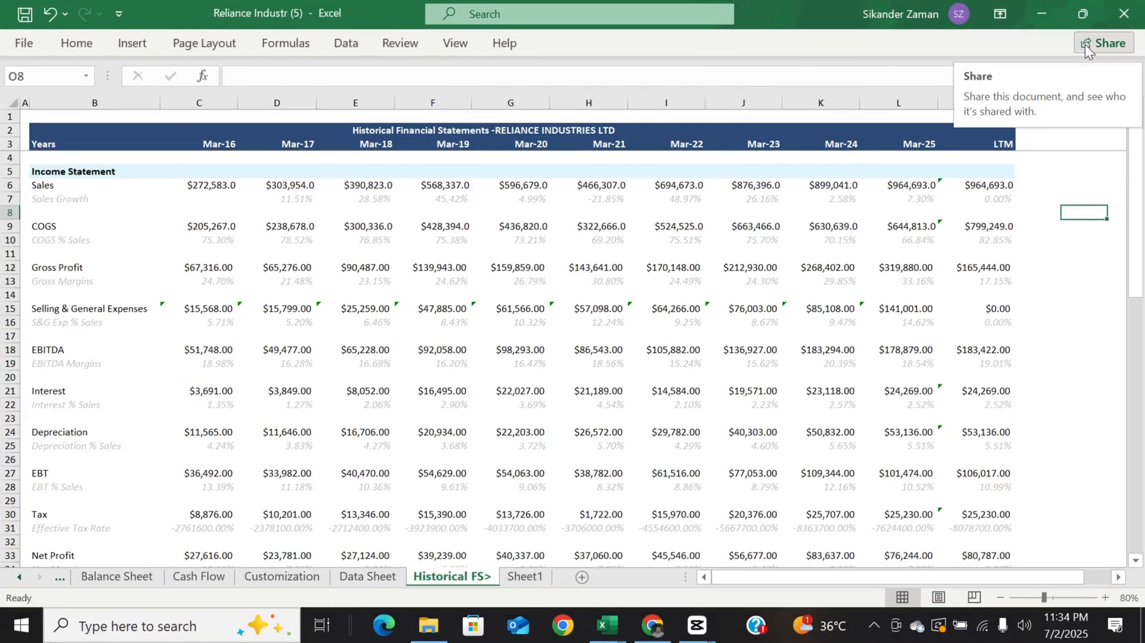
- Examine Reliance Industries' Historical FS> sheet from the Income Statement through the Balance Sheet check to the Net Cash Flow row
click(1096, 264)
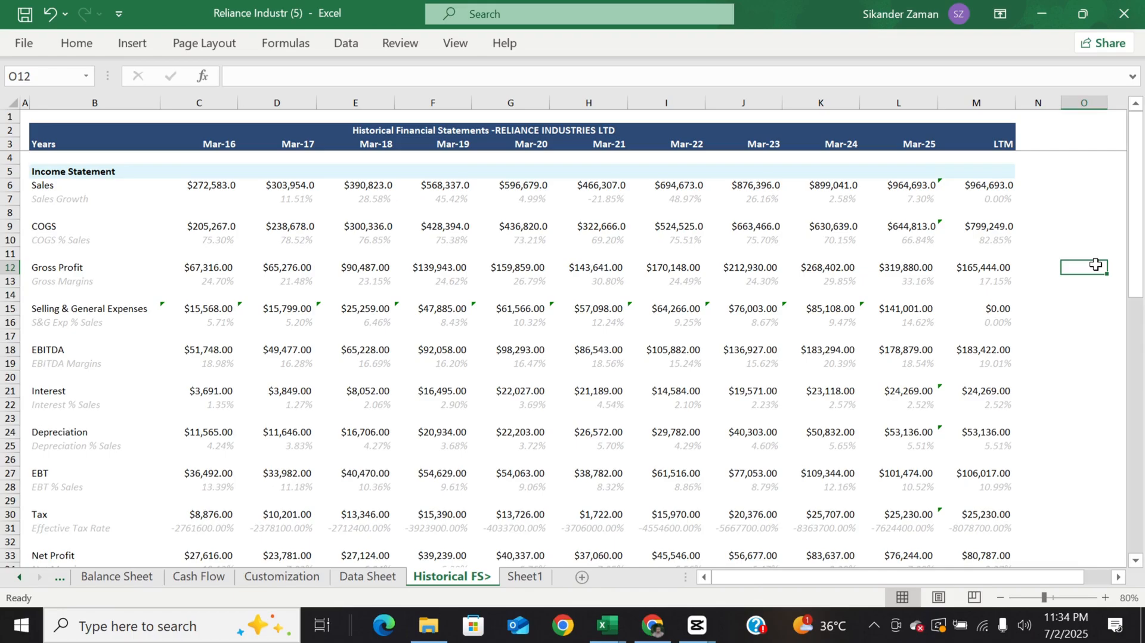
scroll(1096, 264, down, 5)
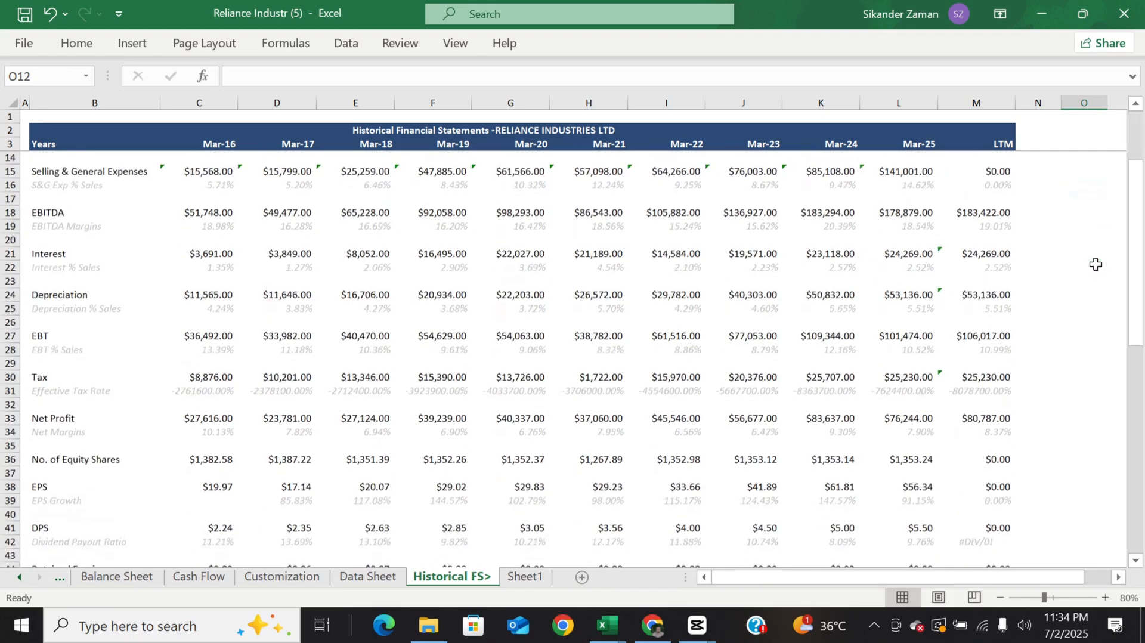
scroll(1096, 264, down, 8)
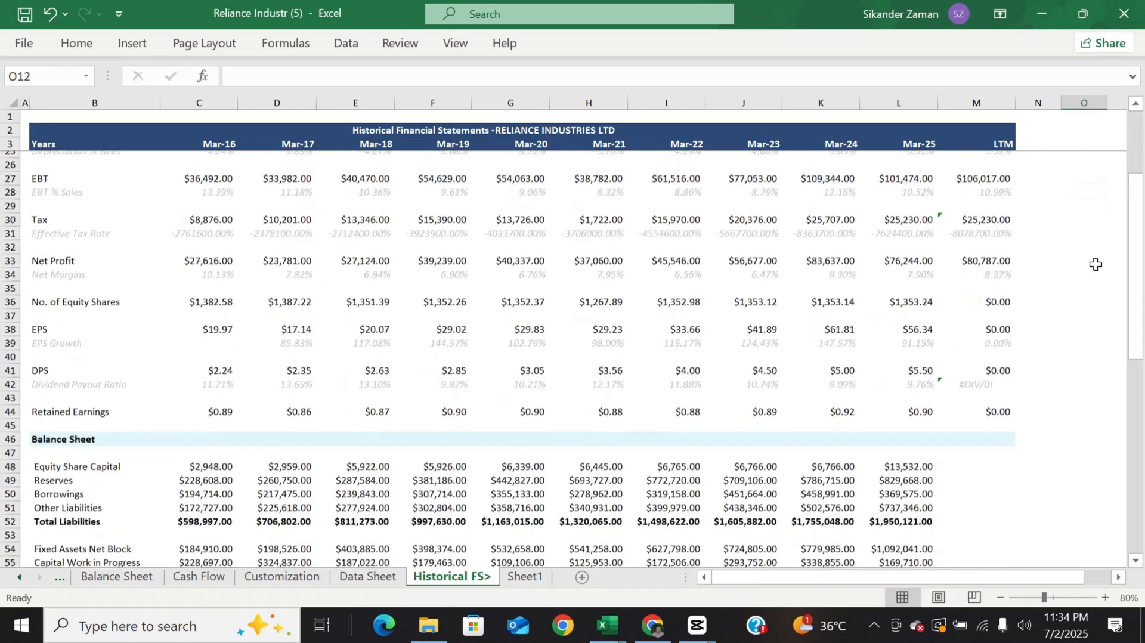
scroll(1096, 264, down, 2)
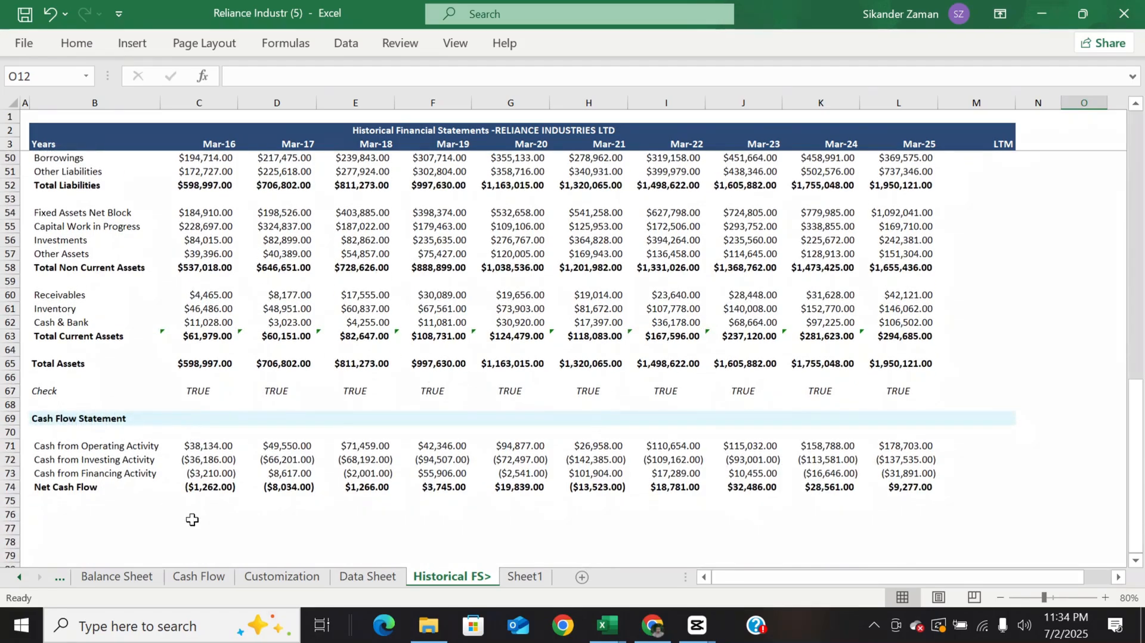
scroll(199, 495, up, 15)
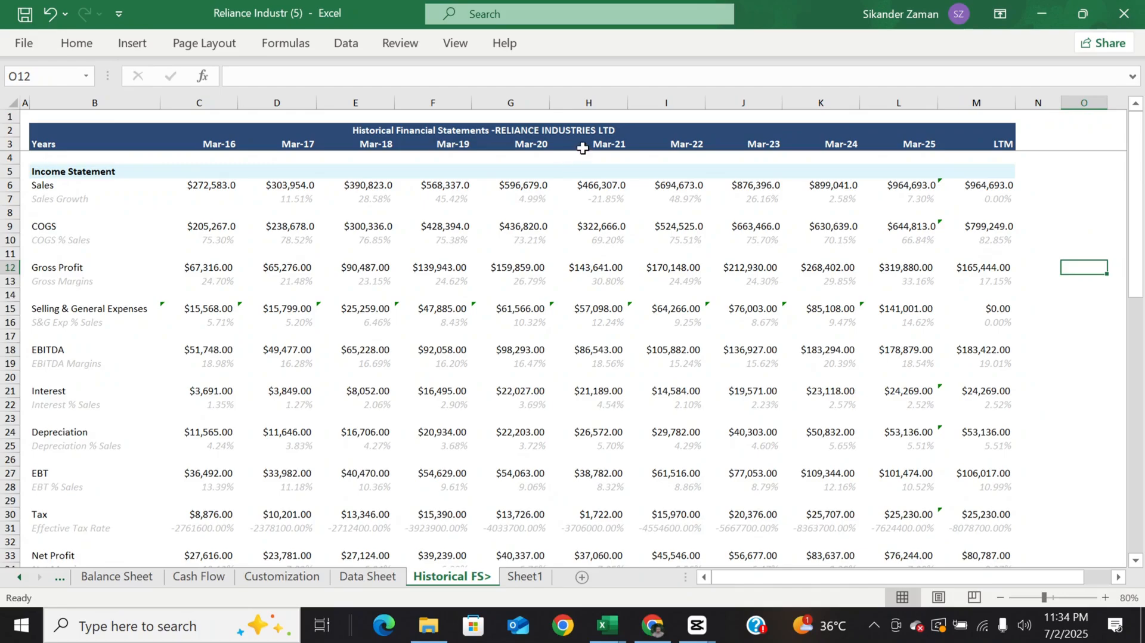
scroll(354, 362, down, 2)
scroll(353, 362, up, 2)
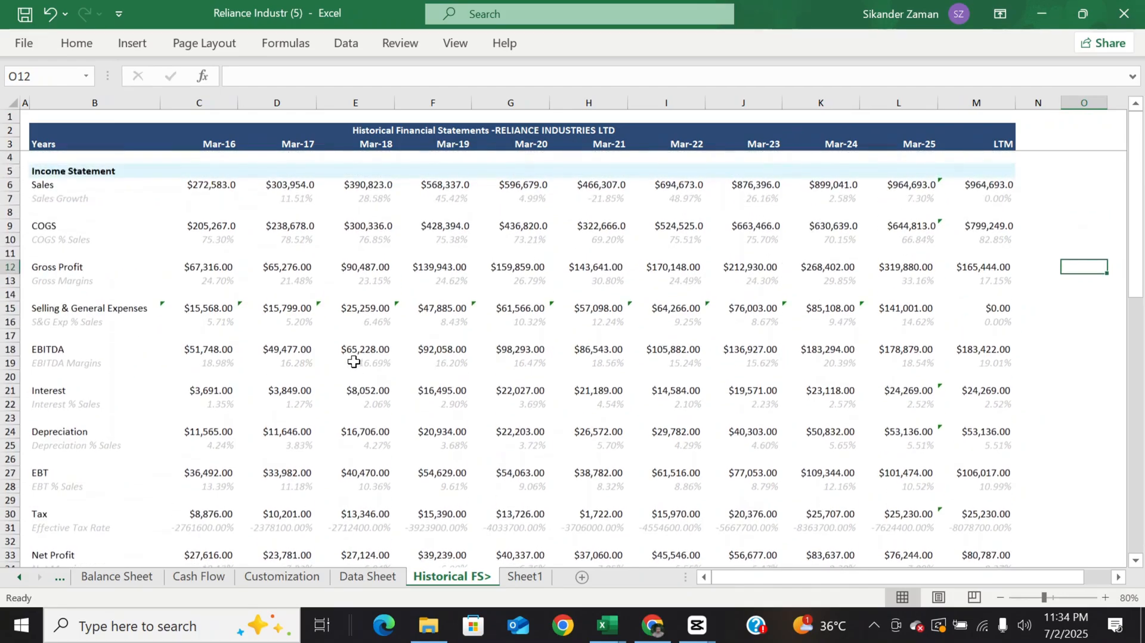
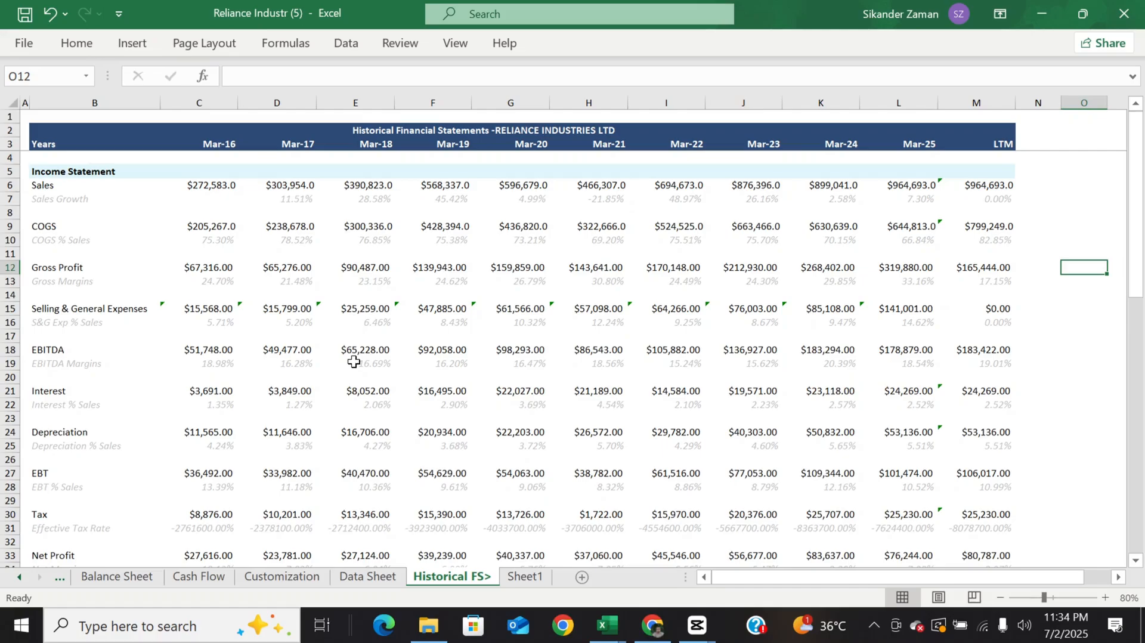
scroll(353, 362, down, 5)
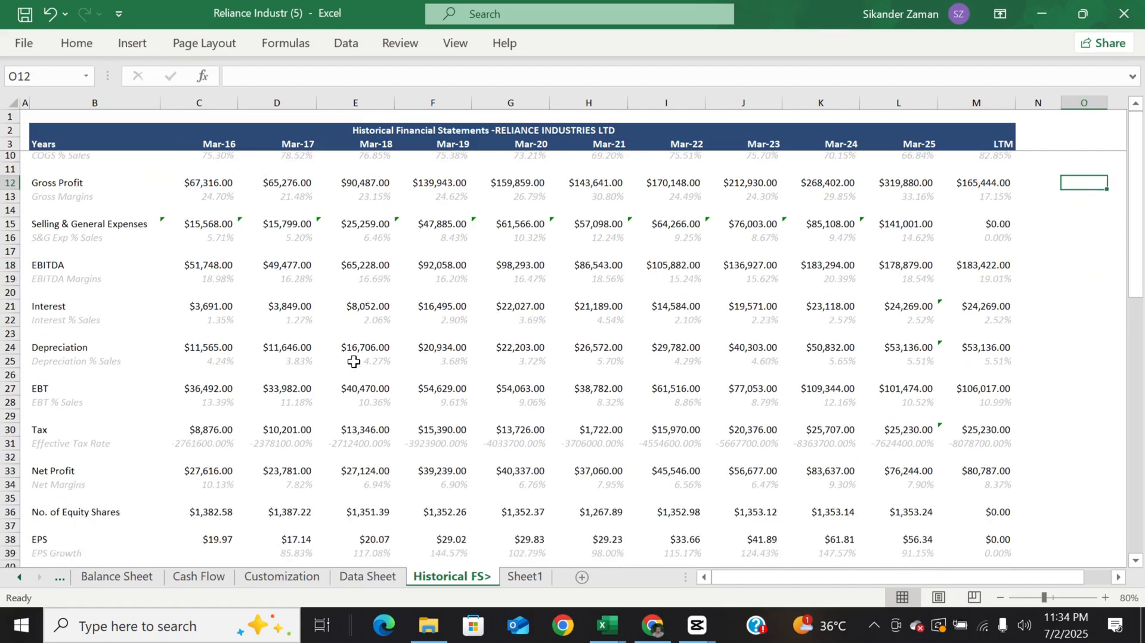
scroll(354, 362, down, 6)
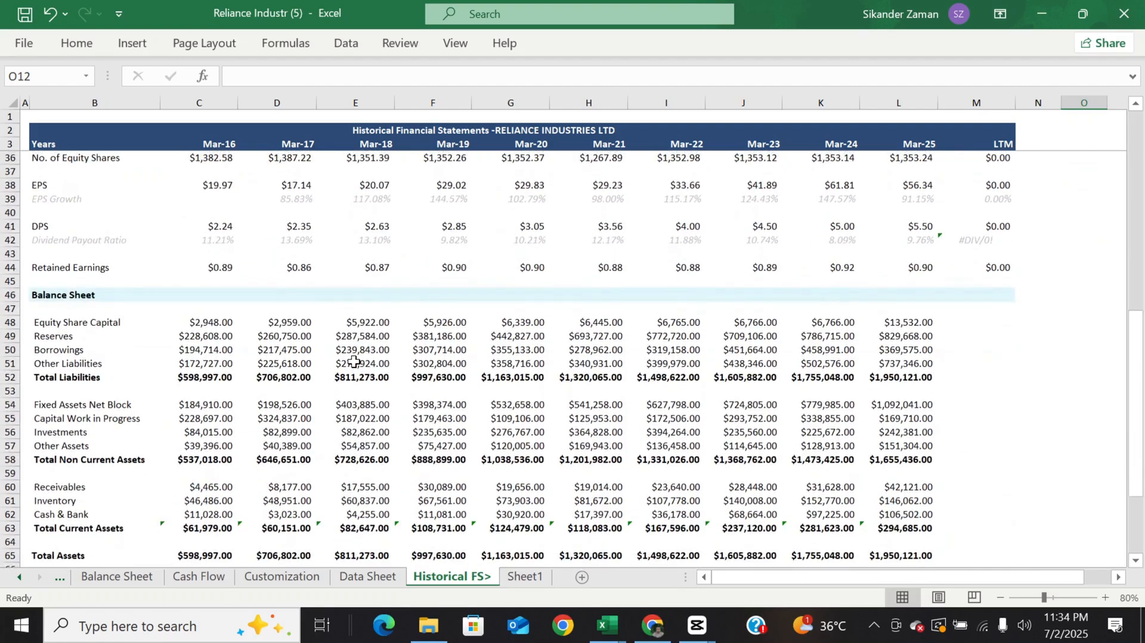
scroll(354, 362, down, 7)
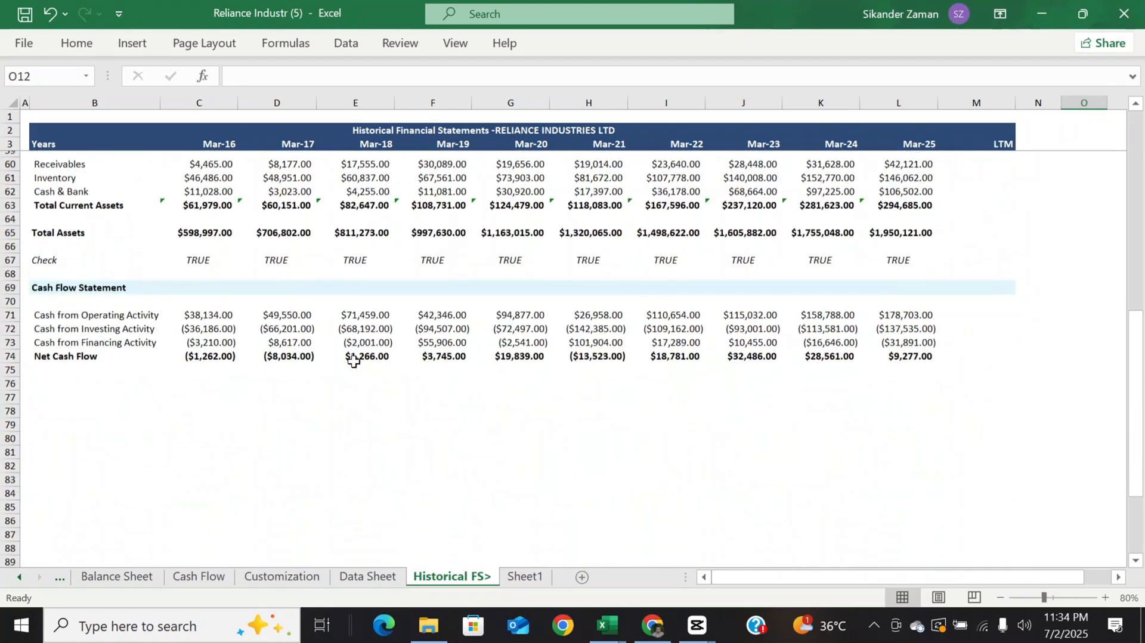
scroll(354, 362, up, 11)
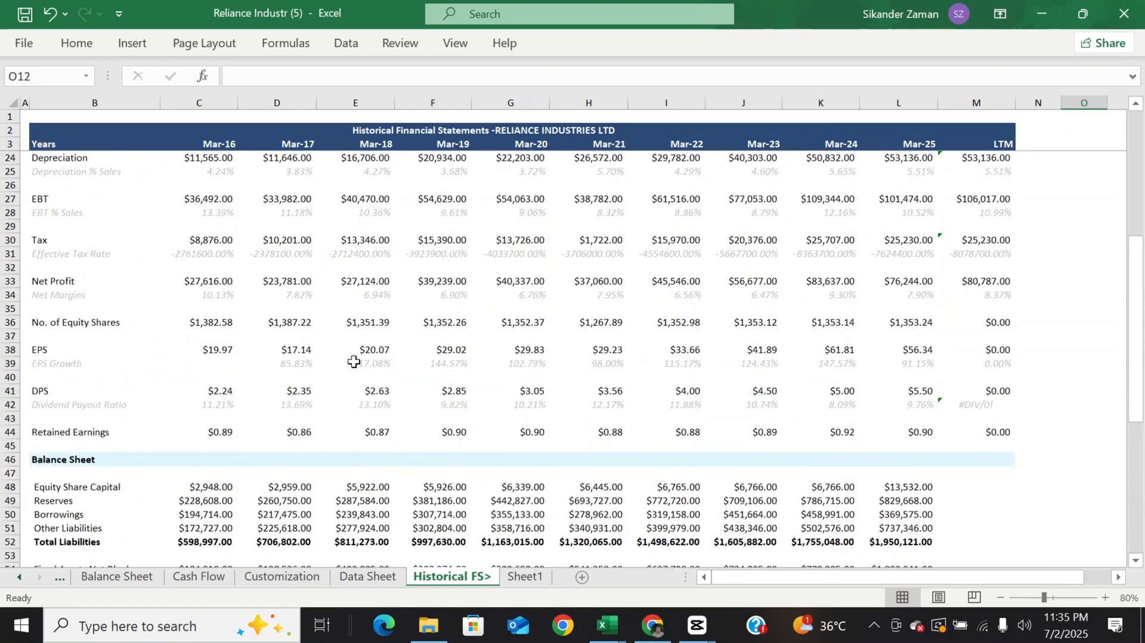
scroll(353, 362, up, 6)
scroll(354, 362, up, 2)
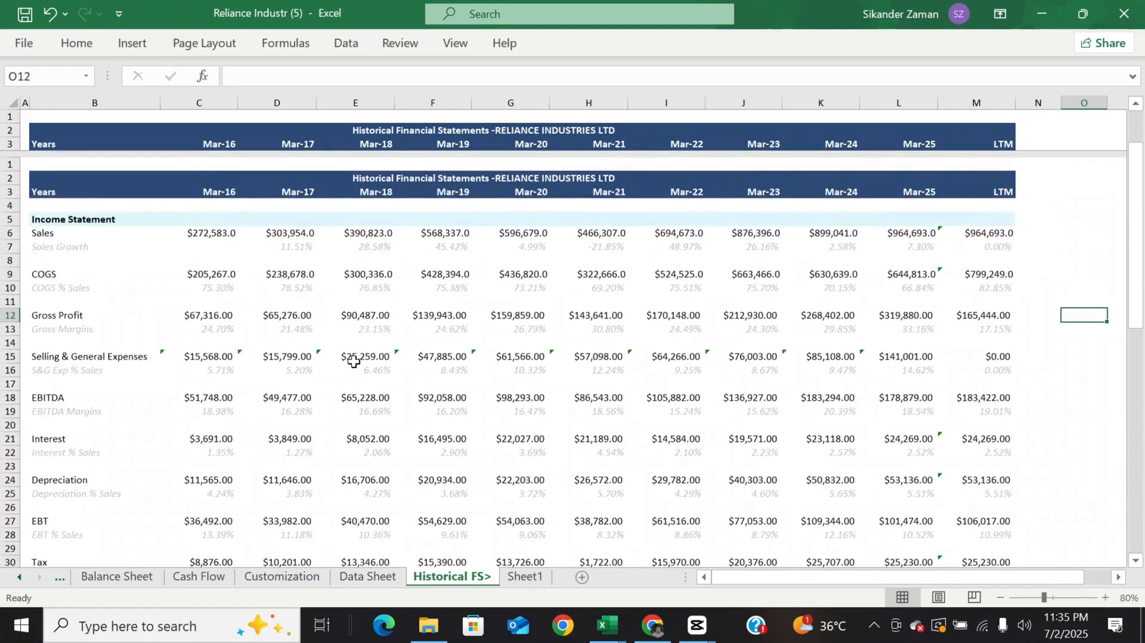
scroll(354, 362, down, 1)
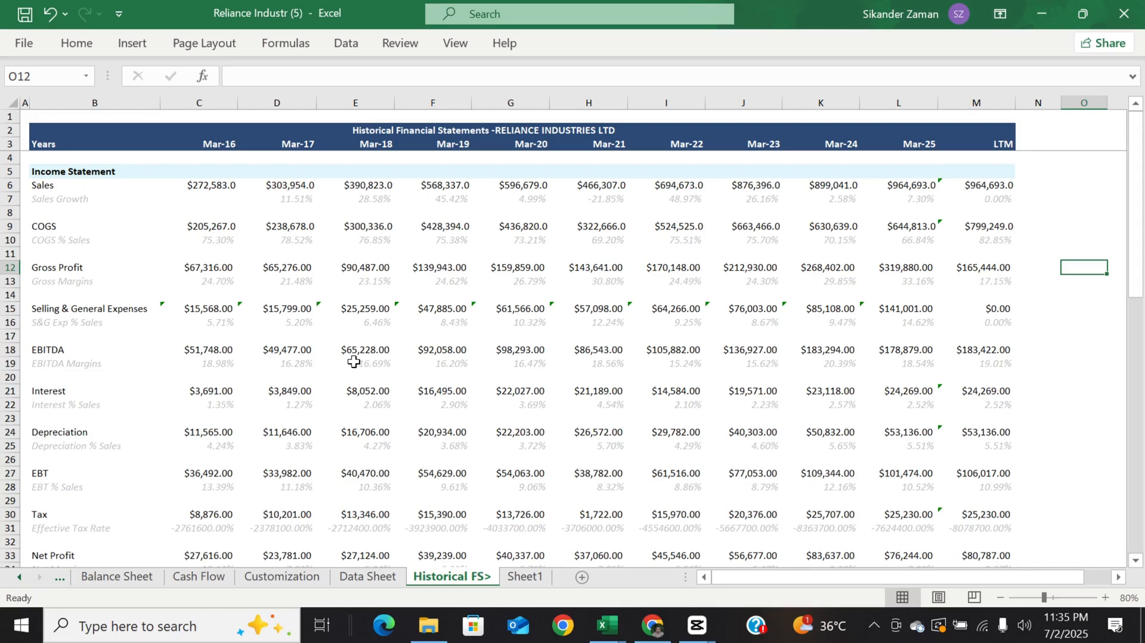
scroll(354, 362, down, 11)
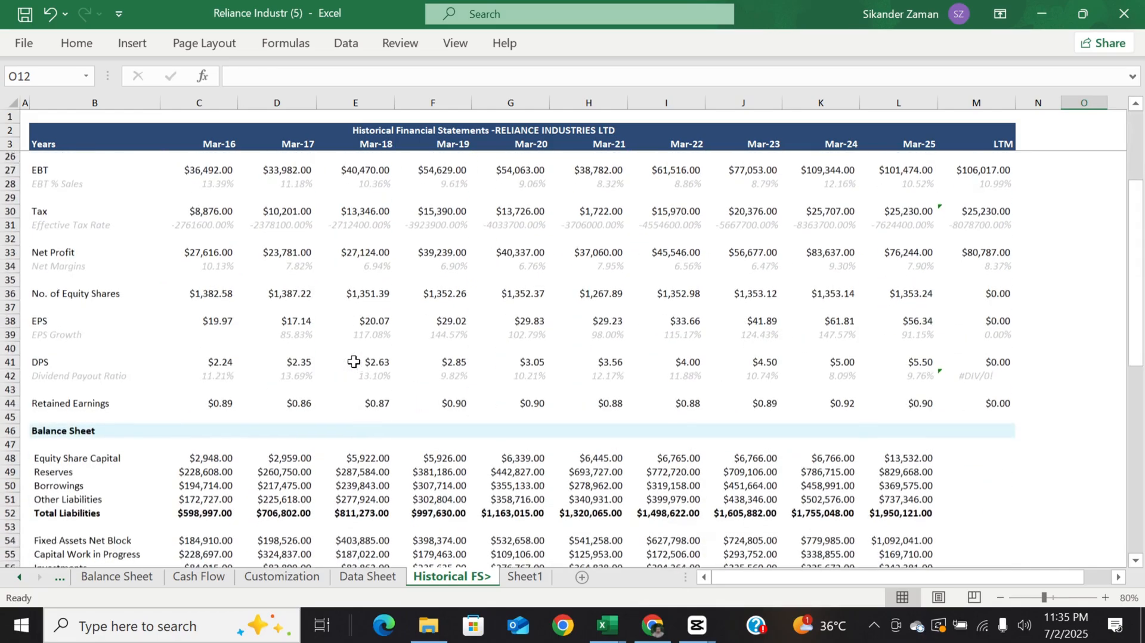
scroll(354, 362, down, 3)
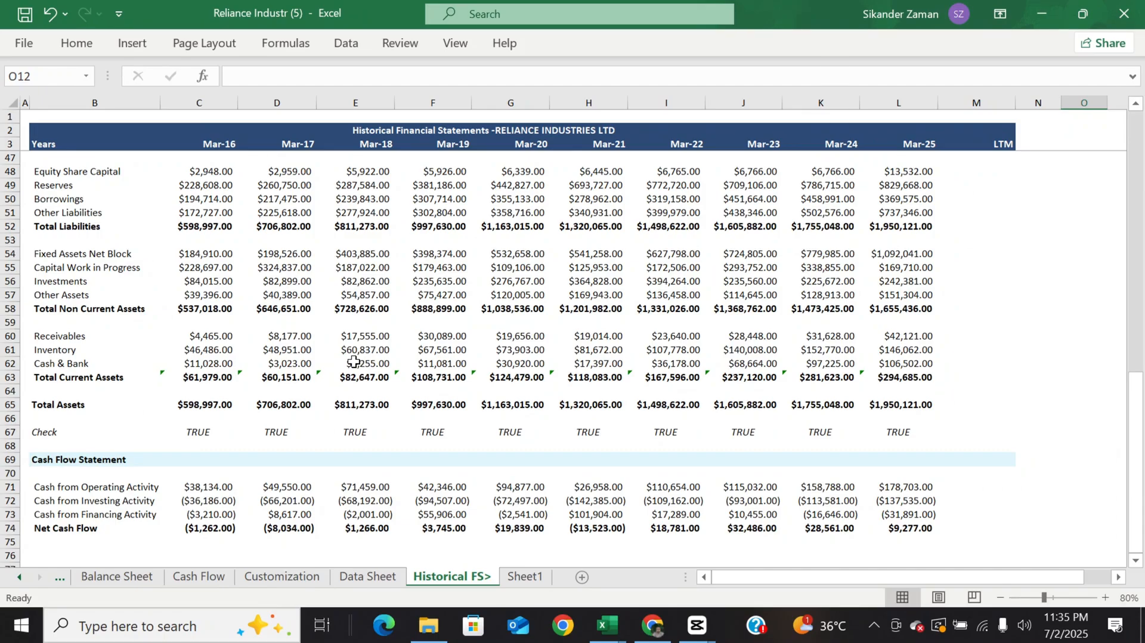
scroll(353, 362, down, 3)
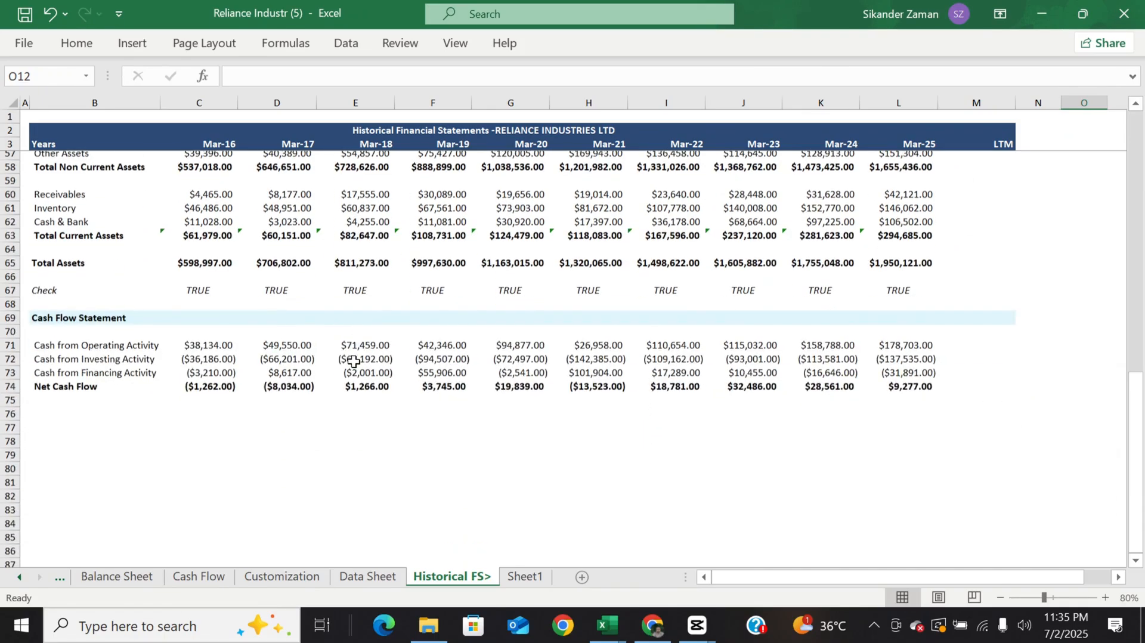
scroll(353, 363, up, 12)
scroll(354, 362, up, 3)
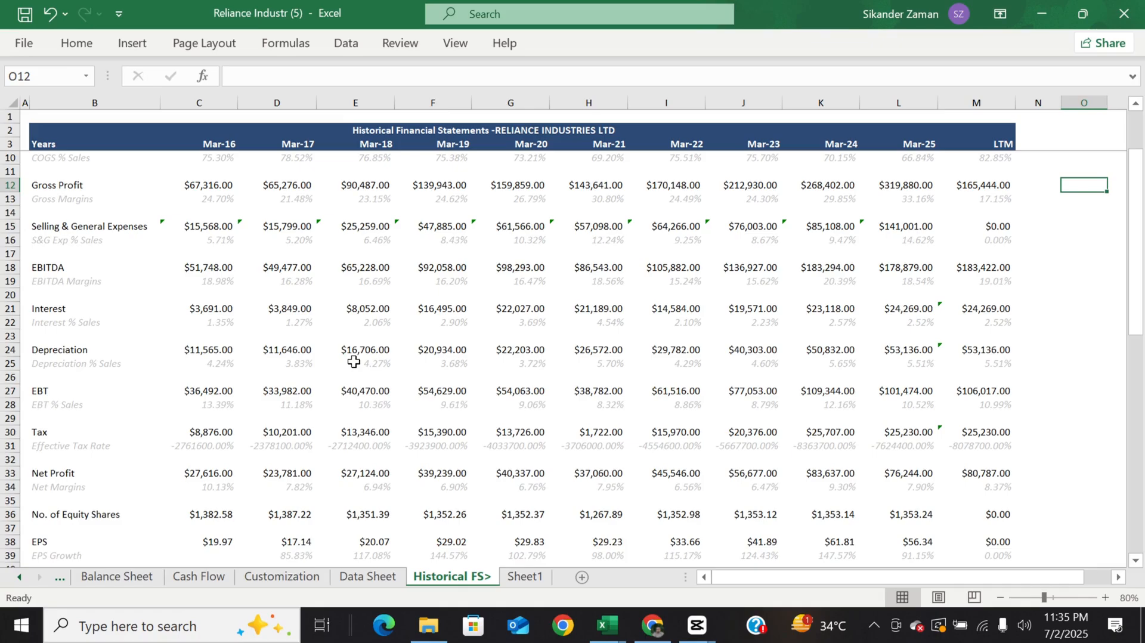
scroll(354, 362, up, 2)
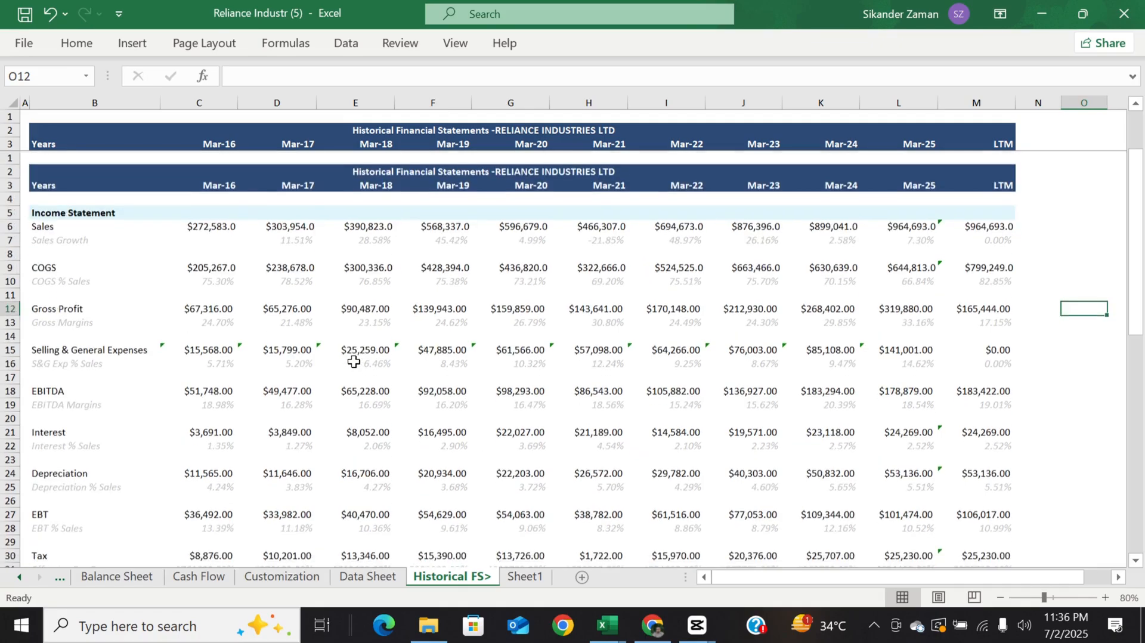